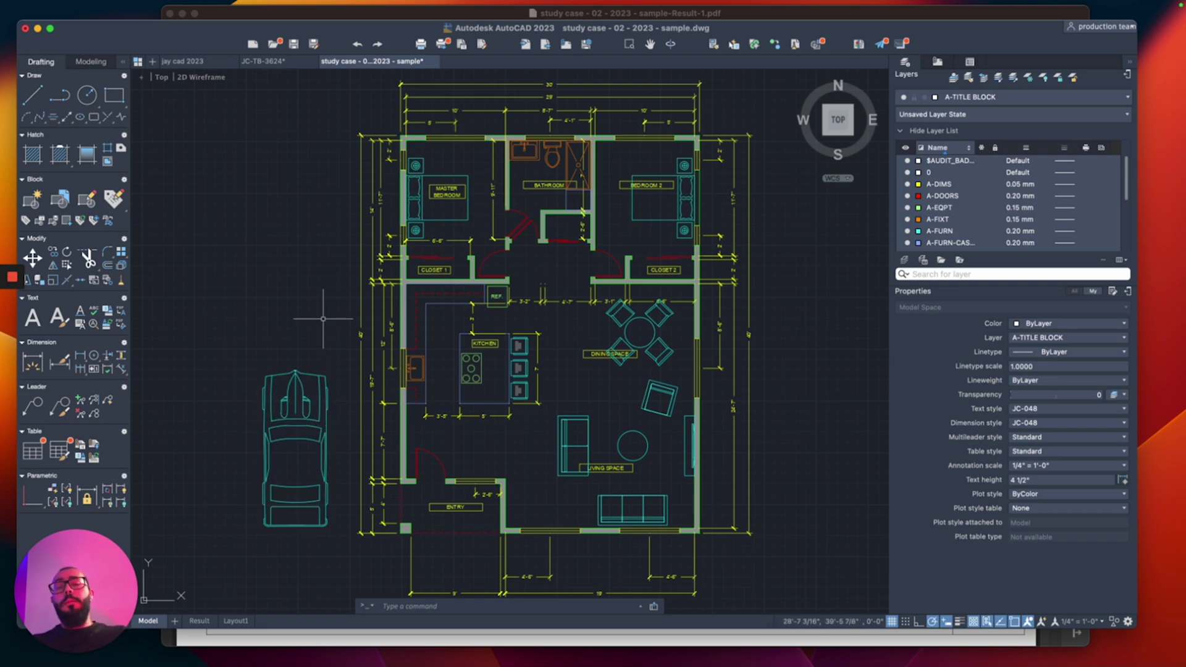
Step: Bring up the Layout1 paper-space sheet with its furniture, elevation, legend and floor plan viewports
{"action": "scroll", "coordinate": [322, 318], "scroll_direction": "down", "scroll_amount": 5}
{"action": "scroll", "coordinate": [374, 370], "scroll_direction": "up", "scroll_amount": 4}
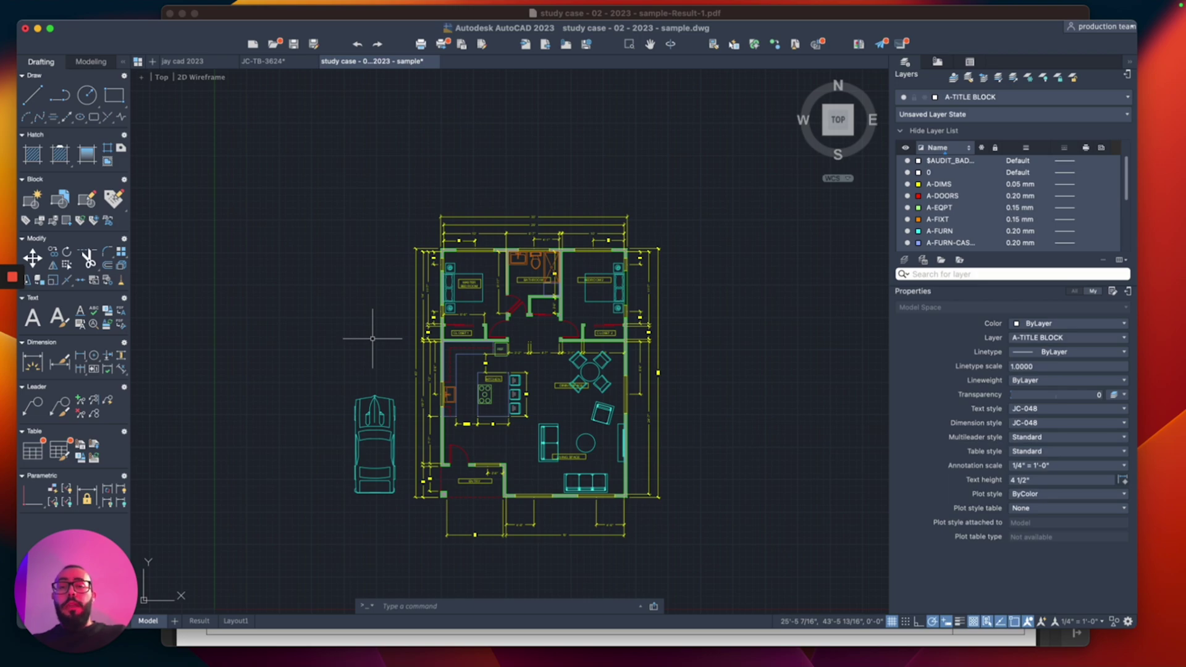
{"action": "left_click", "coordinate": [235, 621]}
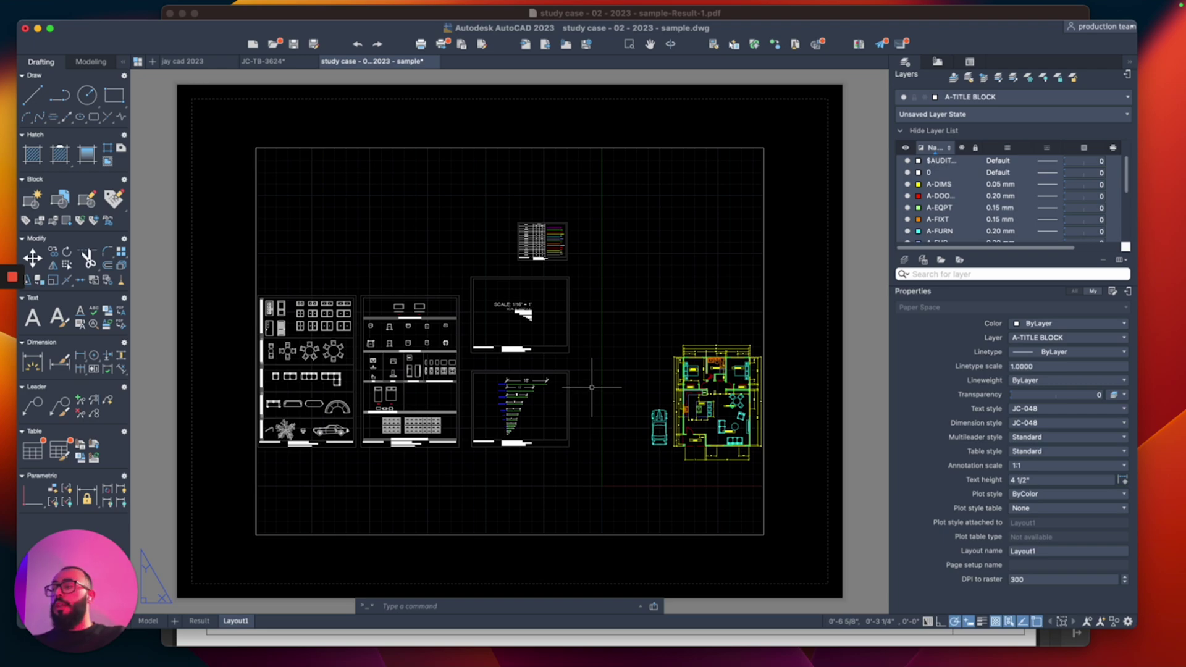
{"action": "right_click", "coordinate": [238, 621]}
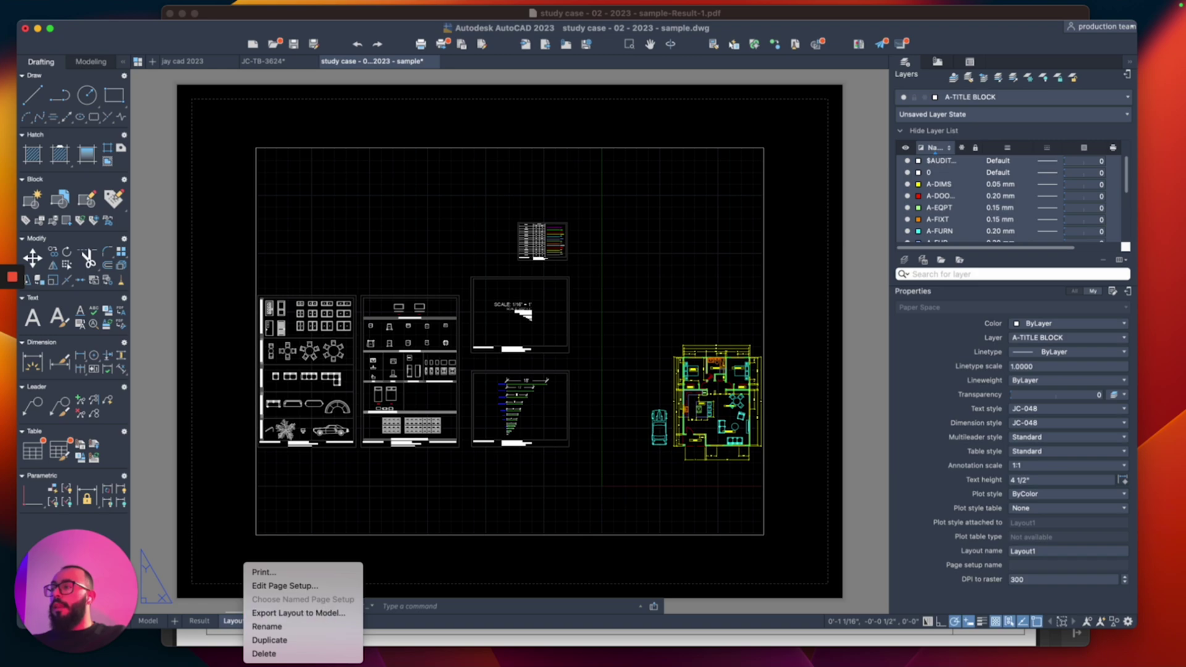
{"action": "left_click", "coordinate": [299, 585]}
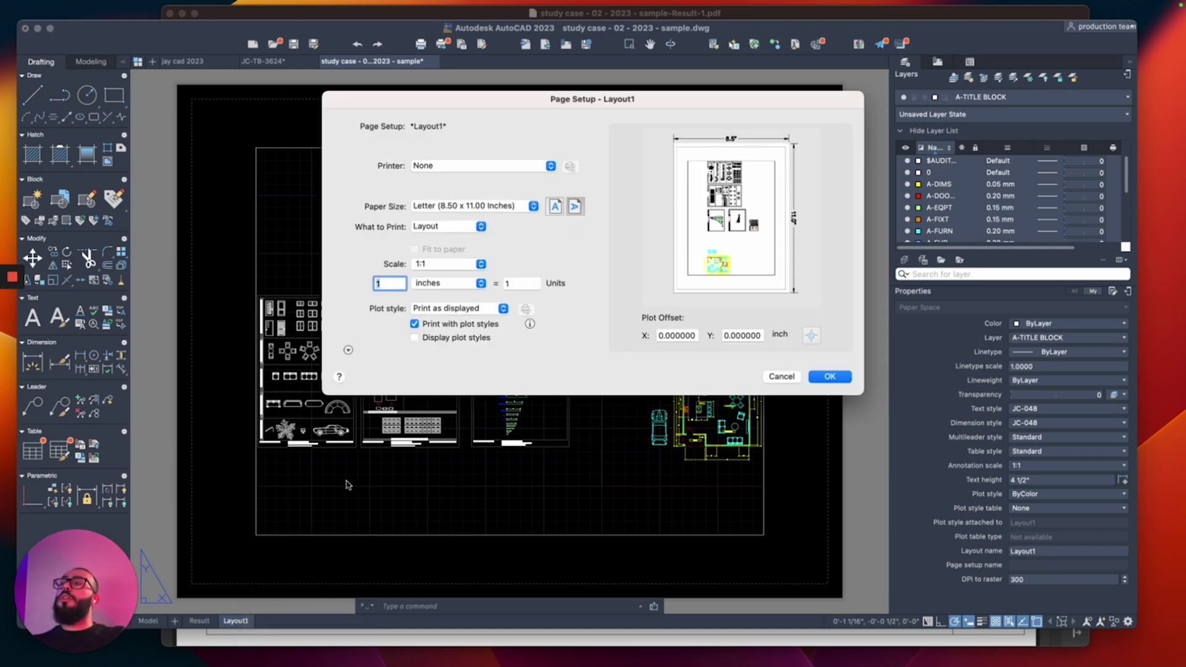
{"action": "left_click", "coordinate": [782, 376]}
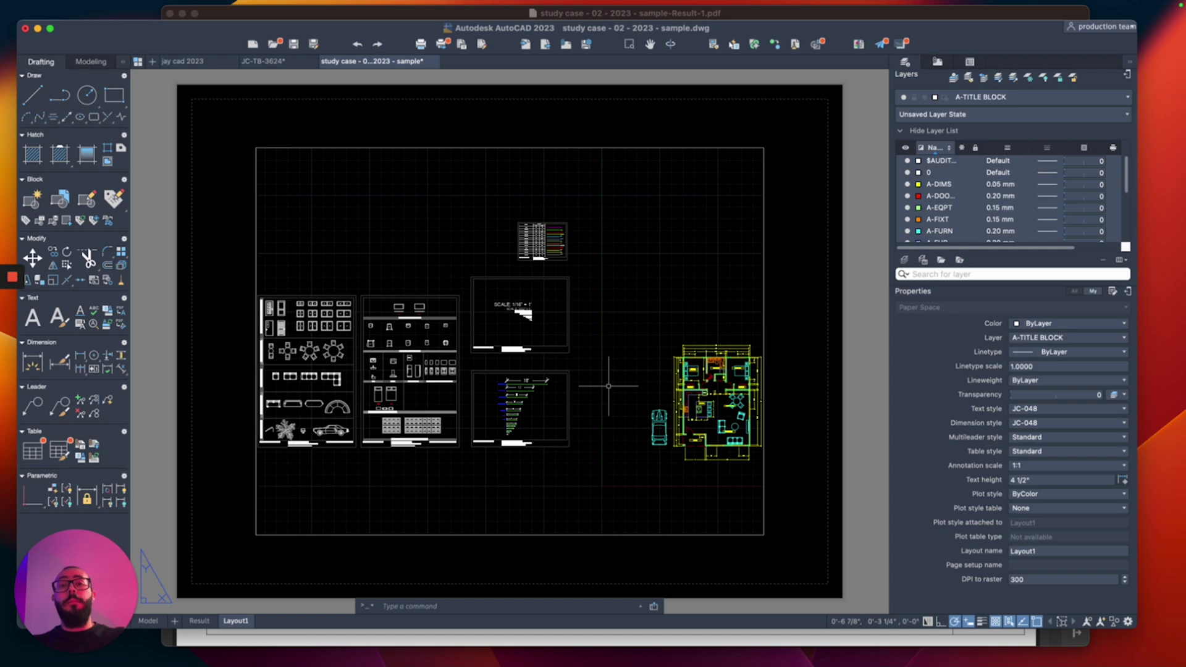
Step: Run PLOT for Layout1 and choose ARCH full bleed D (24 x 36 inches) as the paper size
{"action": "type", "text": "plot"}
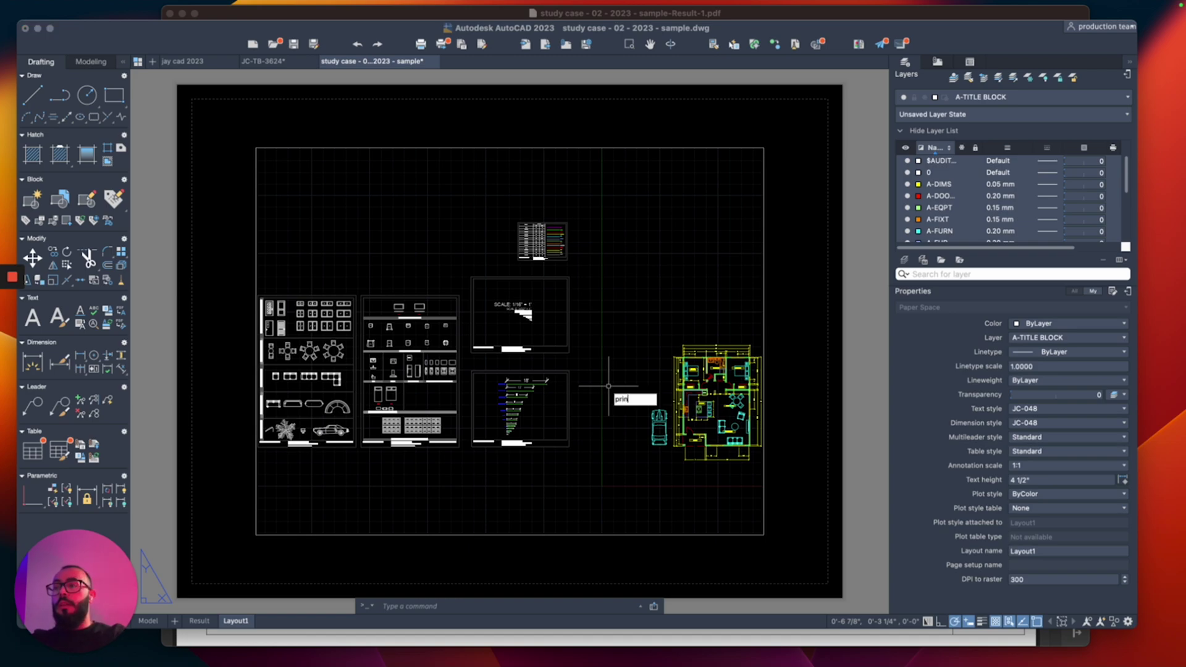
{"action": "key", "text": "Return"}
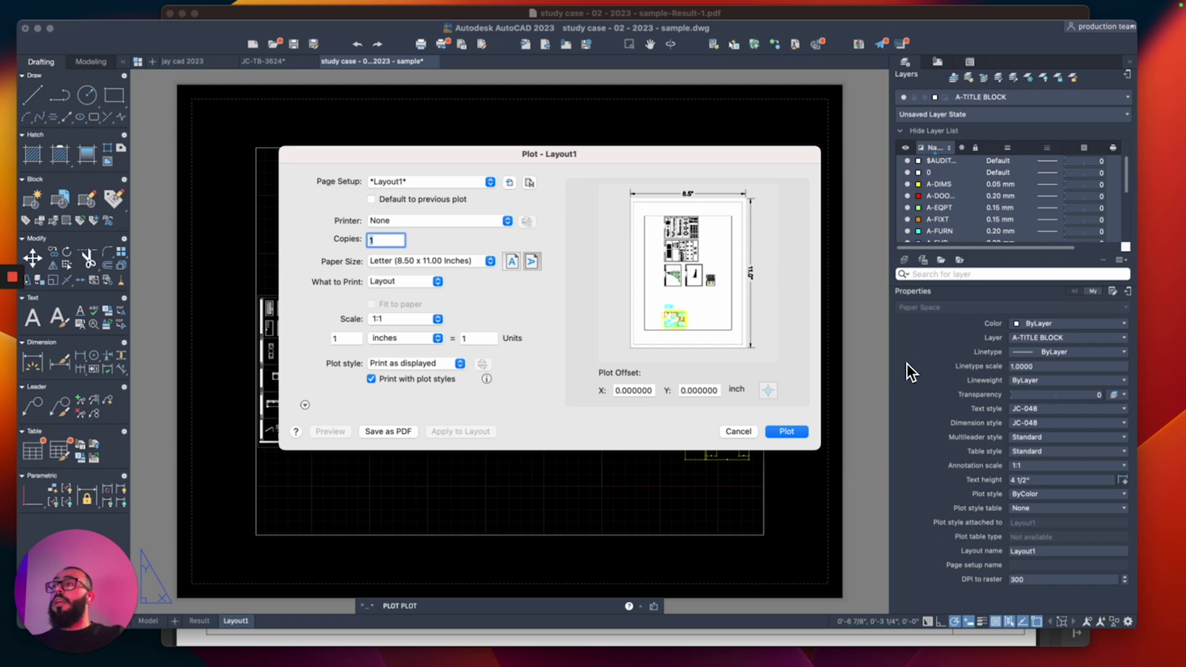
{"action": "left_click", "coordinate": [465, 262]}
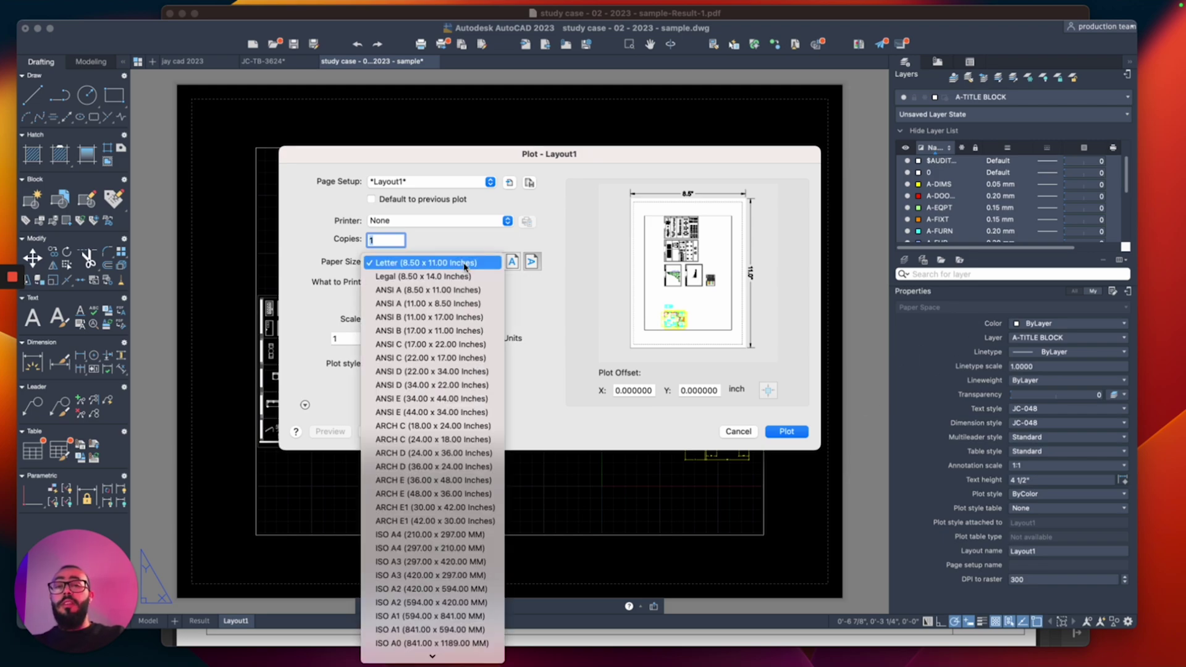
{"action": "key", "text": "Down"}
{"action": "key", "text": "Down"}
{"action": "key", "text": "Down"}
{"action": "key", "text": "Down"}
{"action": "key", "text": "Down"}
{"action": "key", "text": "Up"}
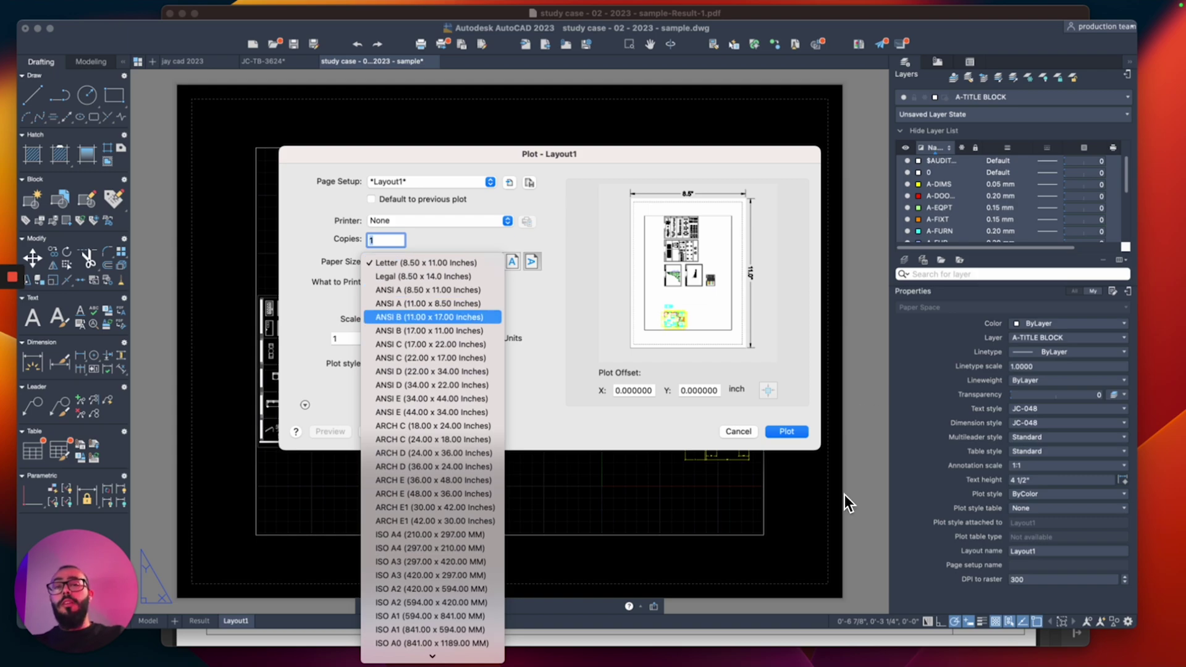
{"action": "key", "text": "Down"}
{"action": "key", "text": "Down"}
{"action": "key", "text": "Down"}
{"action": "key", "text": "Down"}
{"action": "key", "text": "Down"}
{"action": "key", "text": "Down"}
{"action": "key", "text": "Down"}
{"action": "key", "text": "Down"}
{"action": "key", "text": "Down"}
{"action": "key", "text": "Down"}
{"action": "key", "text": "Down"}
{"action": "key", "text": "Down"}
{"action": "key", "text": "Down"}
{"action": "key", "text": "Down"}
{"action": "key", "text": "Down"}
{"action": "key", "text": "Down"}
{"action": "key", "text": "Down"}
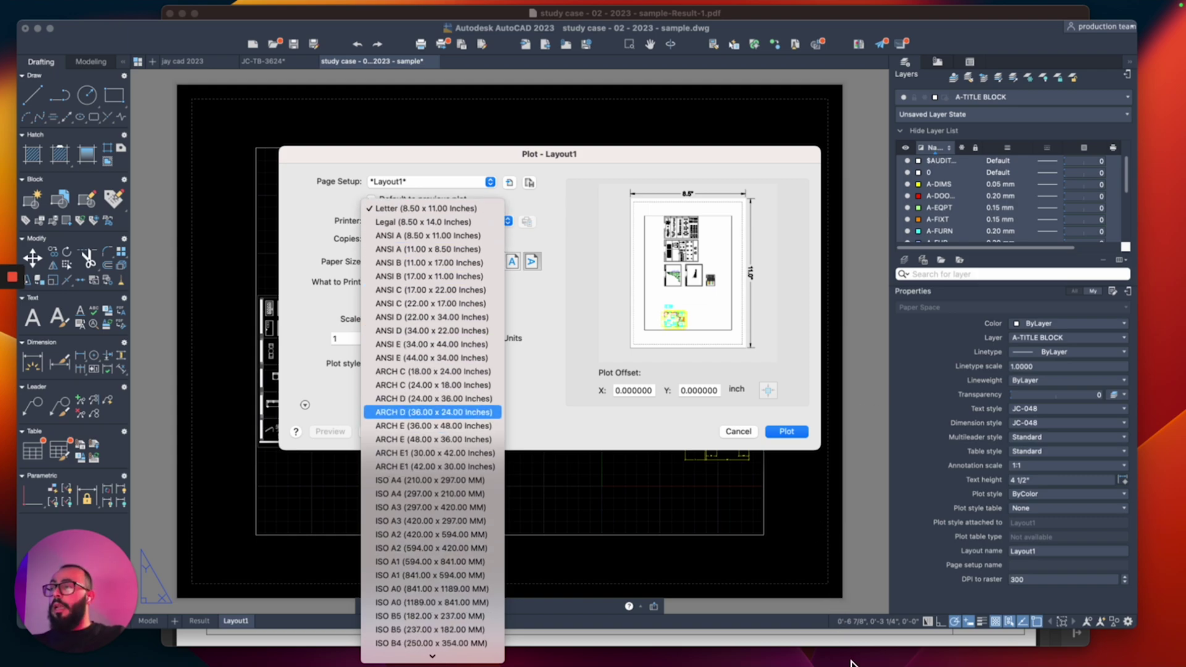
{"action": "key", "text": "Down"}
{"action": "key", "text": "Down"}
{"action": "key", "text": "Down"}
{"action": "key", "text": "Down"}
{"action": "key", "text": "Down"}
{"action": "key", "text": "Down"}
{"action": "key", "text": "Down"}
{"action": "key", "text": "Down"}
{"action": "key", "text": "Down"}
{"action": "key", "text": "Down"}
{"action": "key", "text": "Down"}
{"action": "key", "text": "Down"}
{"action": "key", "text": "Down"}
{"action": "key", "text": "Down"}
{"action": "key", "text": "Down"}
{"action": "key", "text": "Down"}
{"action": "key", "text": "Down"}
{"action": "key", "text": "Down"}
{"action": "key", "text": "Down"}
{"action": "key", "text": "Down"}
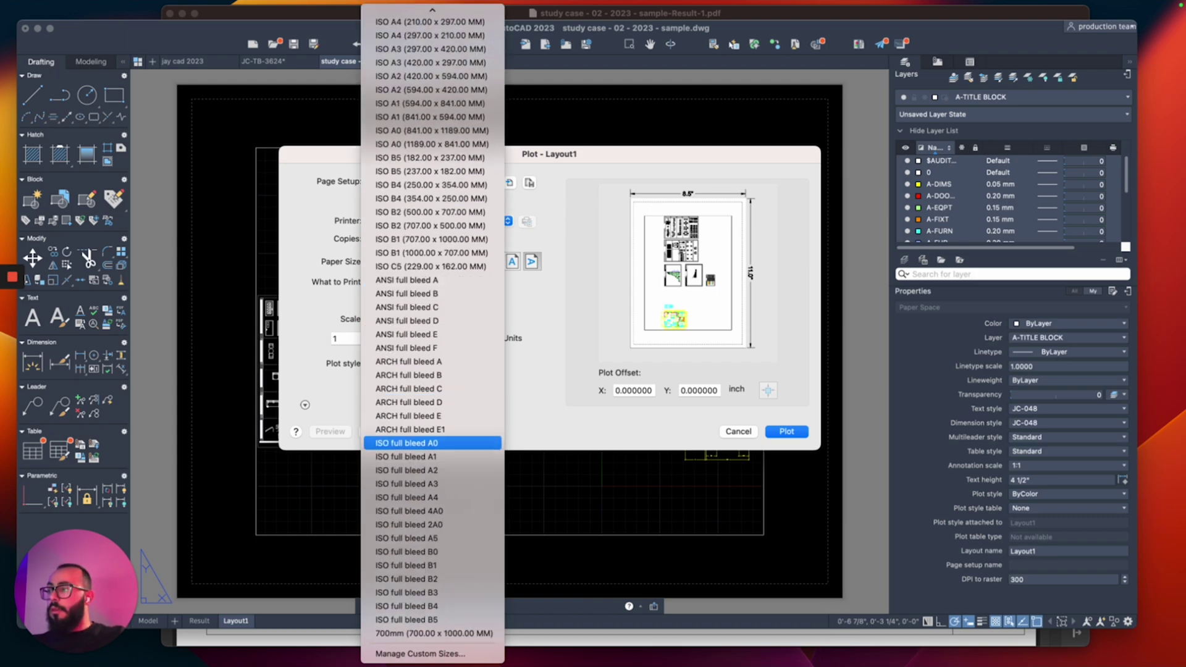
{"action": "key", "text": "Up"}
{"action": "key", "text": "Up"}
{"action": "key", "text": "Up"}
{"action": "key", "text": "Up"}
{"action": "key", "text": "Down"}
{"action": "key", "text": "Up"}
{"action": "key", "text": "Up"}
{"action": "key", "text": "Up"}
{"action": "key", "text": "Up"}
{"action": "key", "text": "Up"}
{"action": "key", "text": "Up"}
{"action": "key", "text": "Up"}
{"action": "key", "text": "Up"}
{"action": "key", "text": "Up"}
{"action": "key", "text": "Up"}
{"action": "key", "text": "Up"}
{"action": "key", "text": "Up"}
{"action": "key", "text": "Up"}
{"action": "key", "text": "Up"}
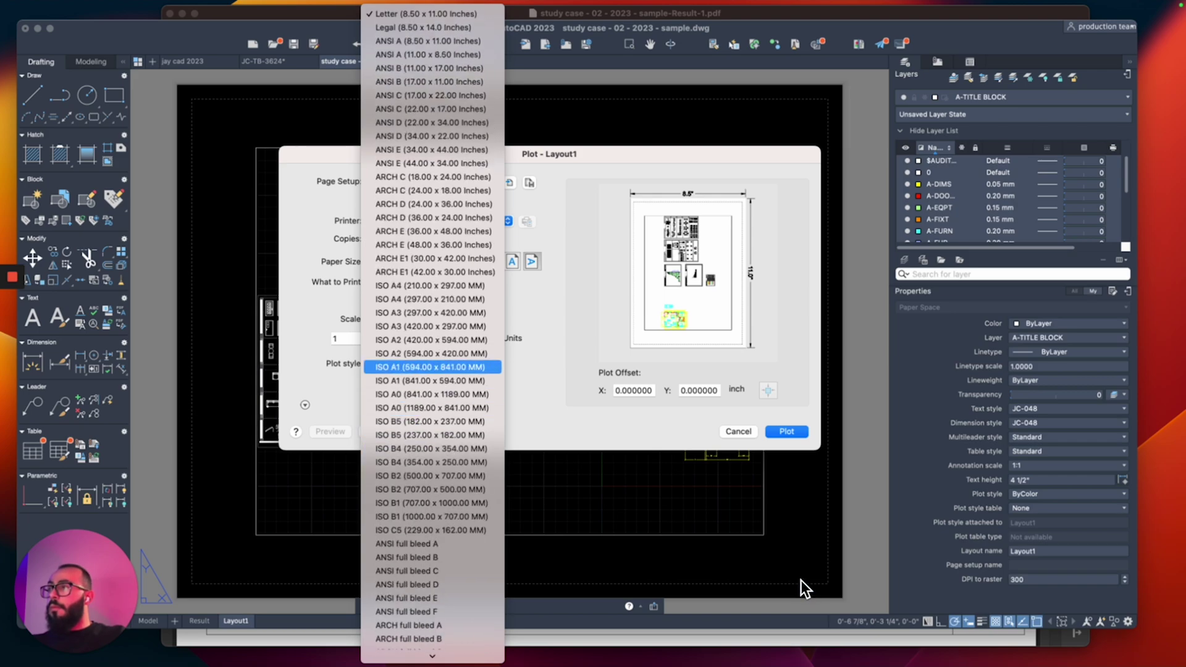
{"action": "key", "text": "Down"}
{"action": "key", "text": "Down"}
{"action": "key", "text": "Down"}
{"action": "key", "text": "Down"}
{"action": "key", "text": "Down"}
{"action": "key", "text": "Down"}
{"action": "key", "text": "Down"}
{"action": "key", "text": "Down"}
{"action": "key", "text": "Down"}
{"action": "key", "text": "Down"}
{"action": "key", "text": "Down"}
{"action": "key", "text": "Down"}
{"action": "key", "text": "Down"}
{"action": "key", "text": "Down"}
{"action": "key", "text": "Down"}
{"action": "key", "text": "Down"}
{"action": "key", "text": "Down"}
{"action": "key", "text": "Down"}
{"action": "key", "text": "Down"}
{"action": "key", "text": "Down"}
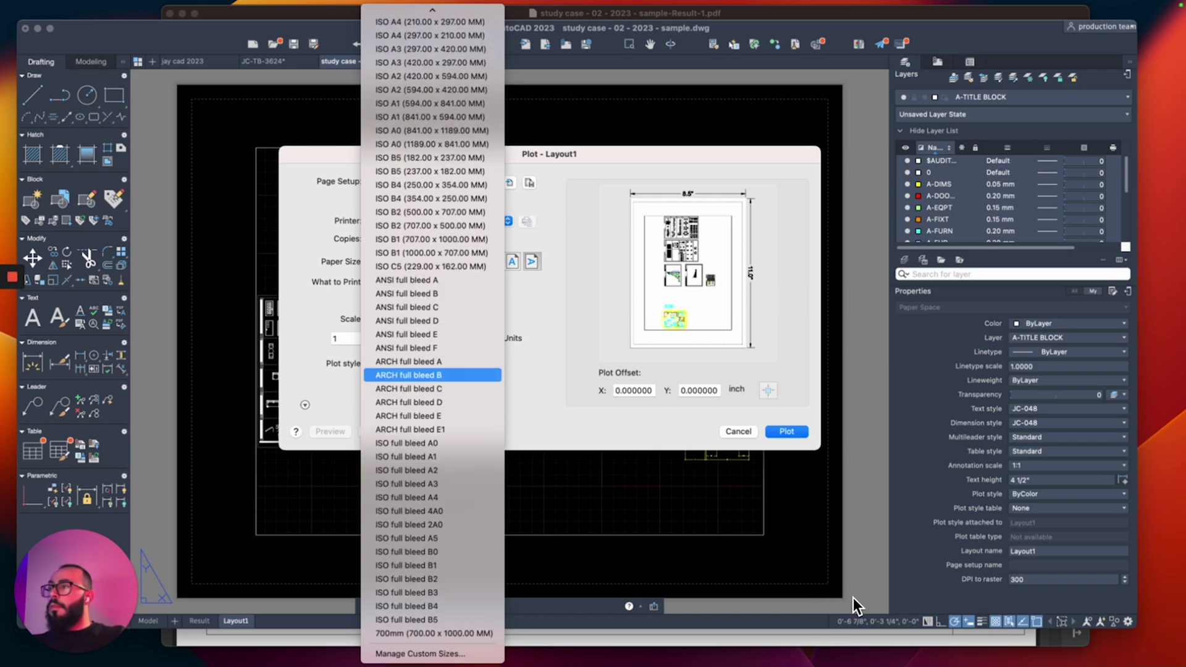
{"action": "left_click", "coordinate": [442, 402]}
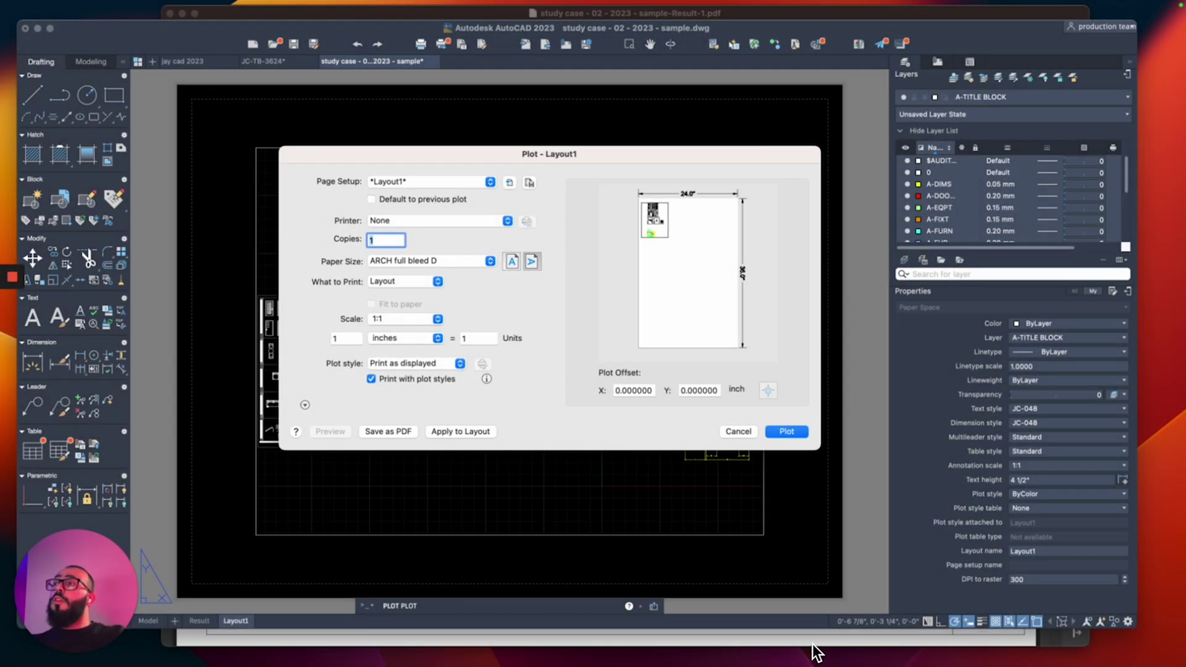
Step: Choose DWG To PDF.pc3 as printer and monochrome.ctb as plot style, then apply to Layout1
{"action": "left_click", "coordinate": [446, 221]}
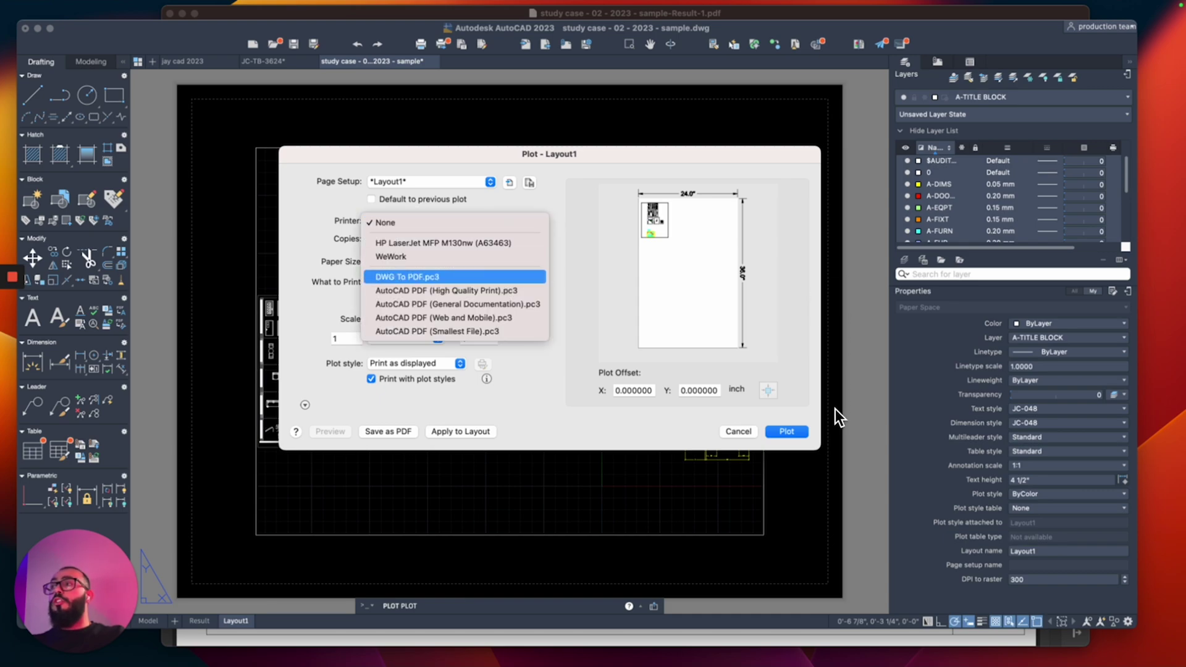
{"action": "left_click", "coordinate": [407, 277]}
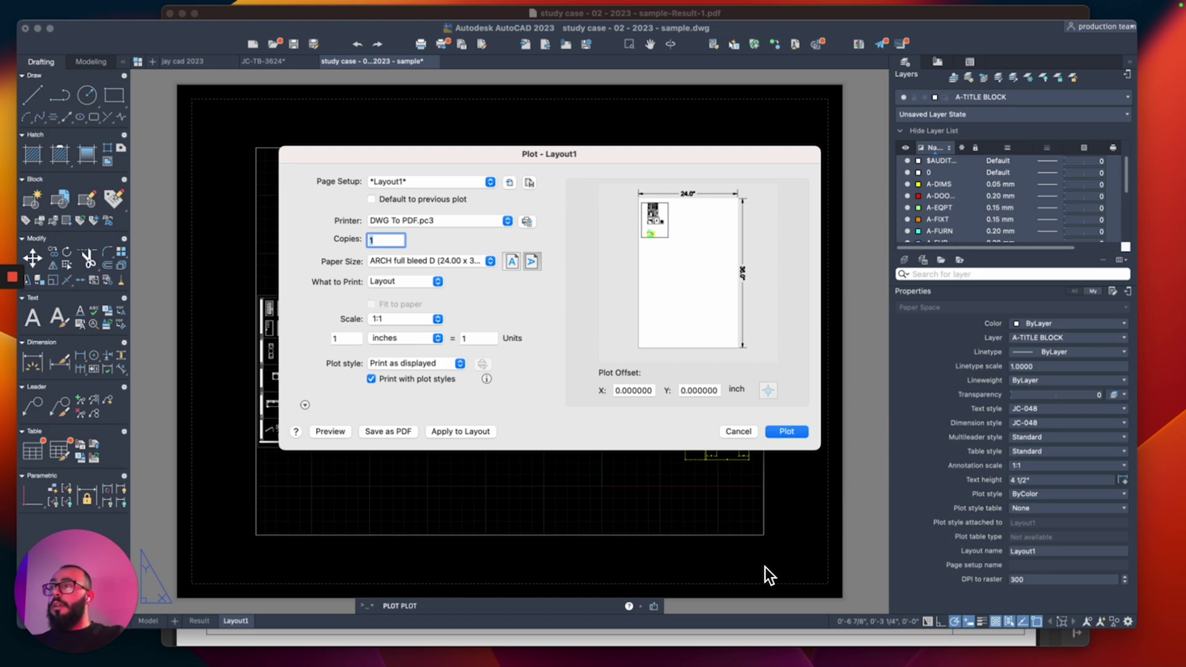
{"action": "left_click", "coordinate": [415, 363]}
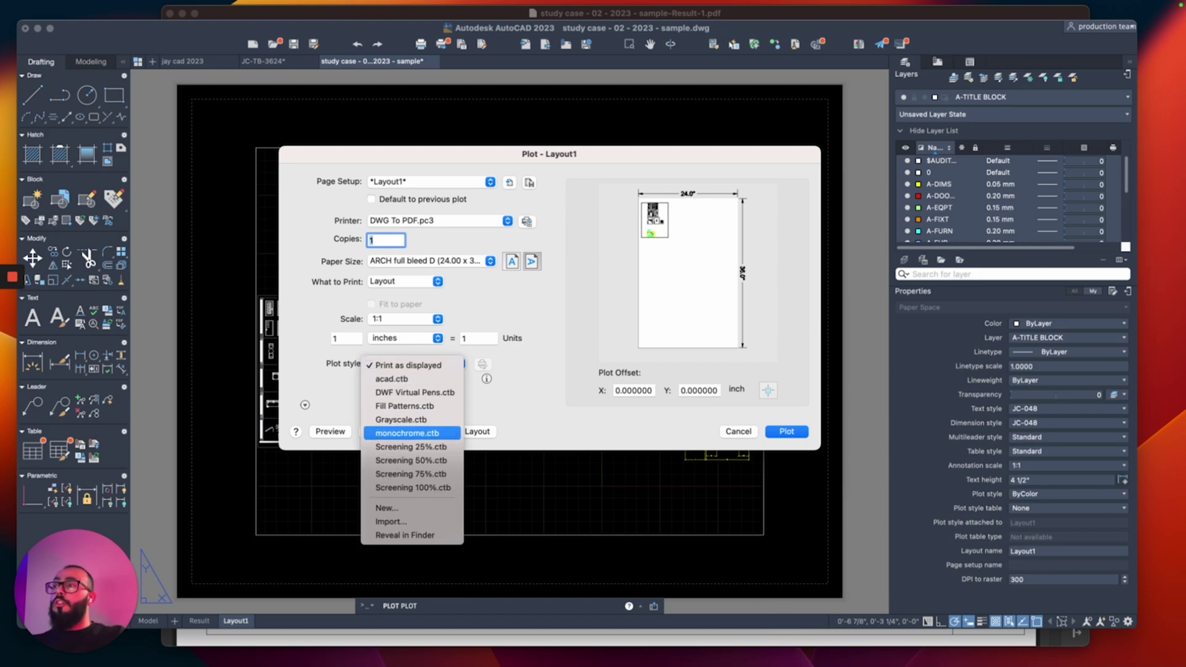
{"action": "left_click", "coordinate": [407, 433]}
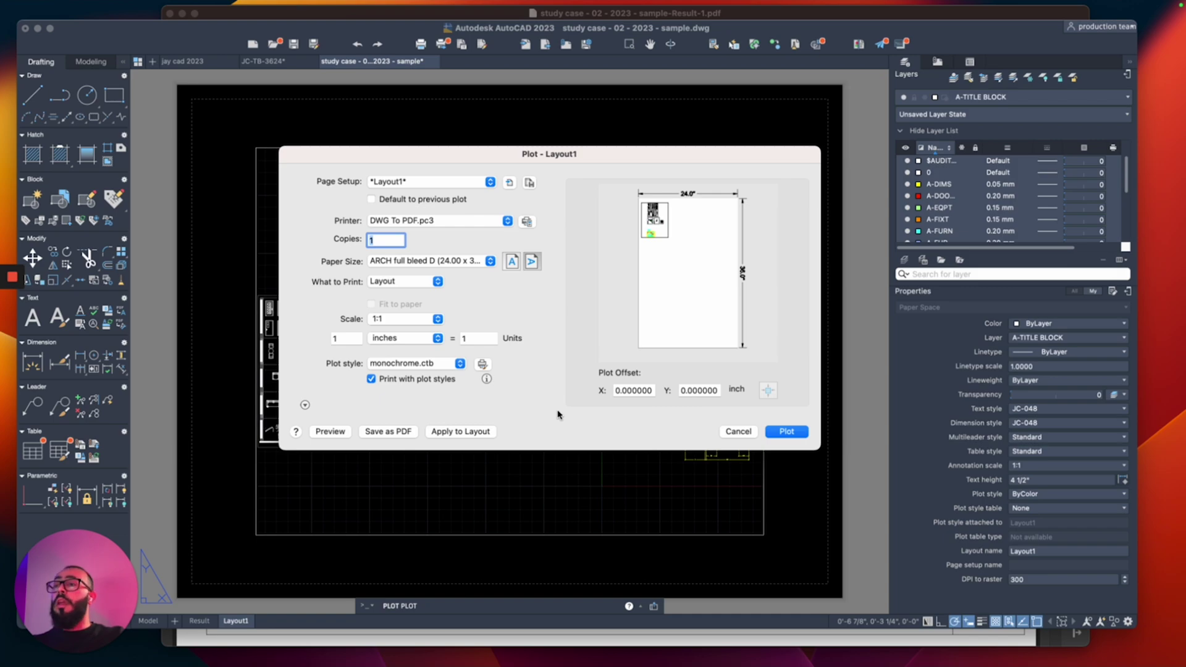
{"action": "left_click", "coordinate": [460, 431]}
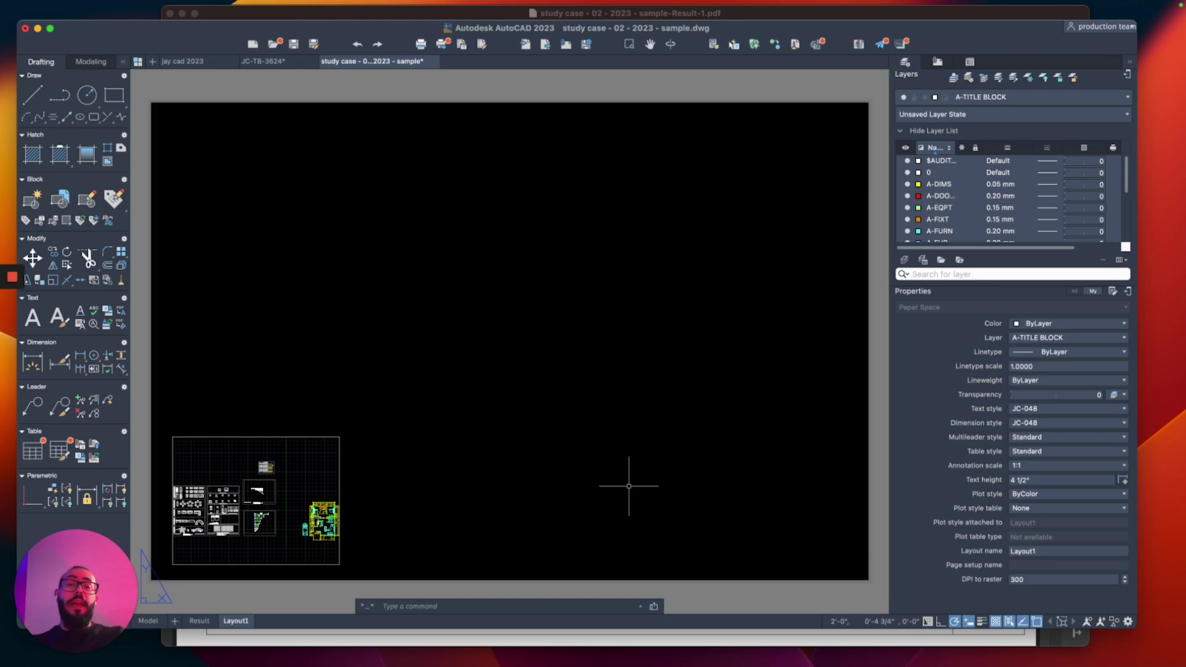
Step: Crossing-select the viewport in the lower-left of the ARCH D sheet, then clear the selection
{"action": "left_click", "coordinate": [449, 385]}
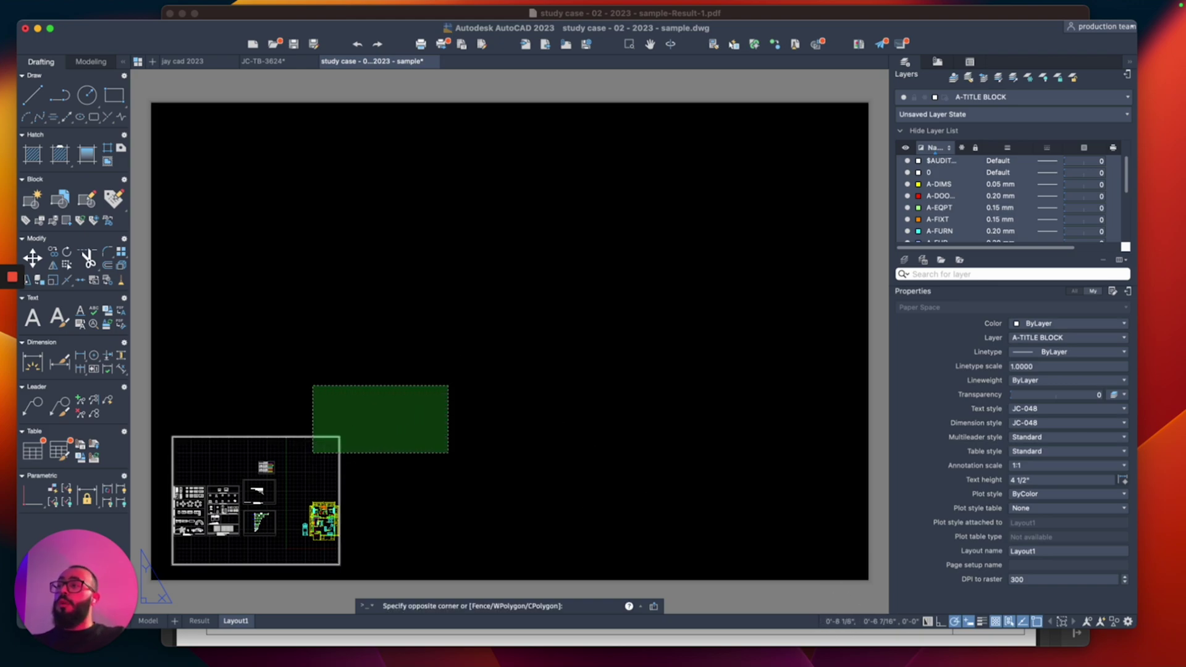
{"action": "left_click", "coordinate": [312, 453]}
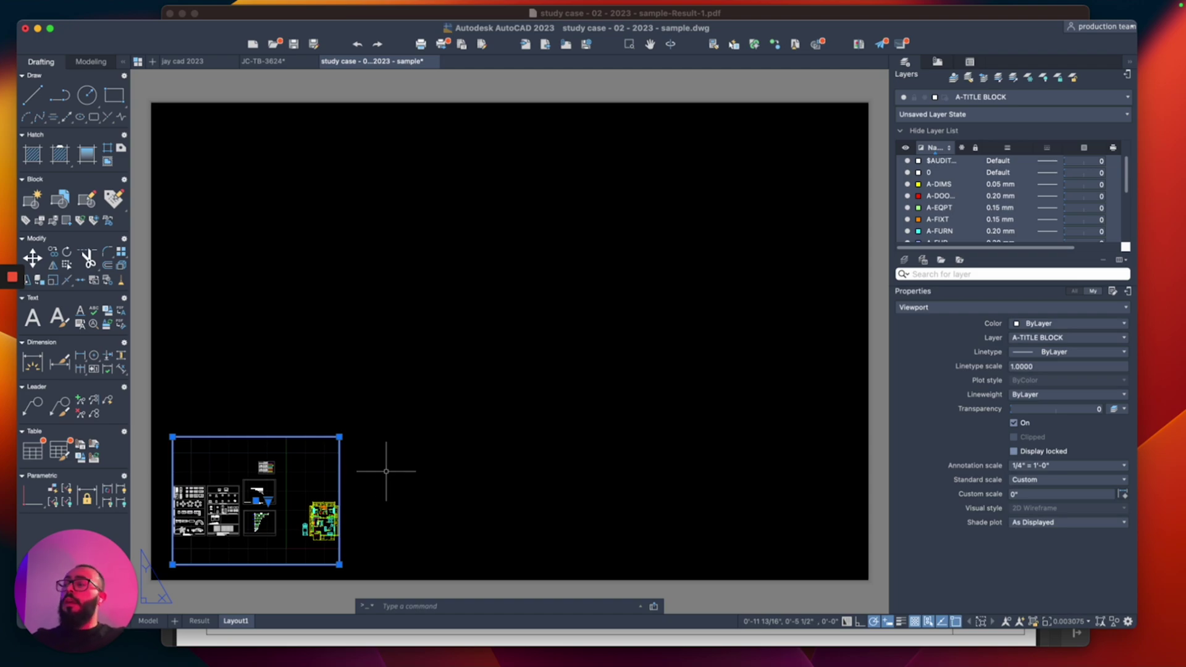
{"action": "key", "text": "Escape"}
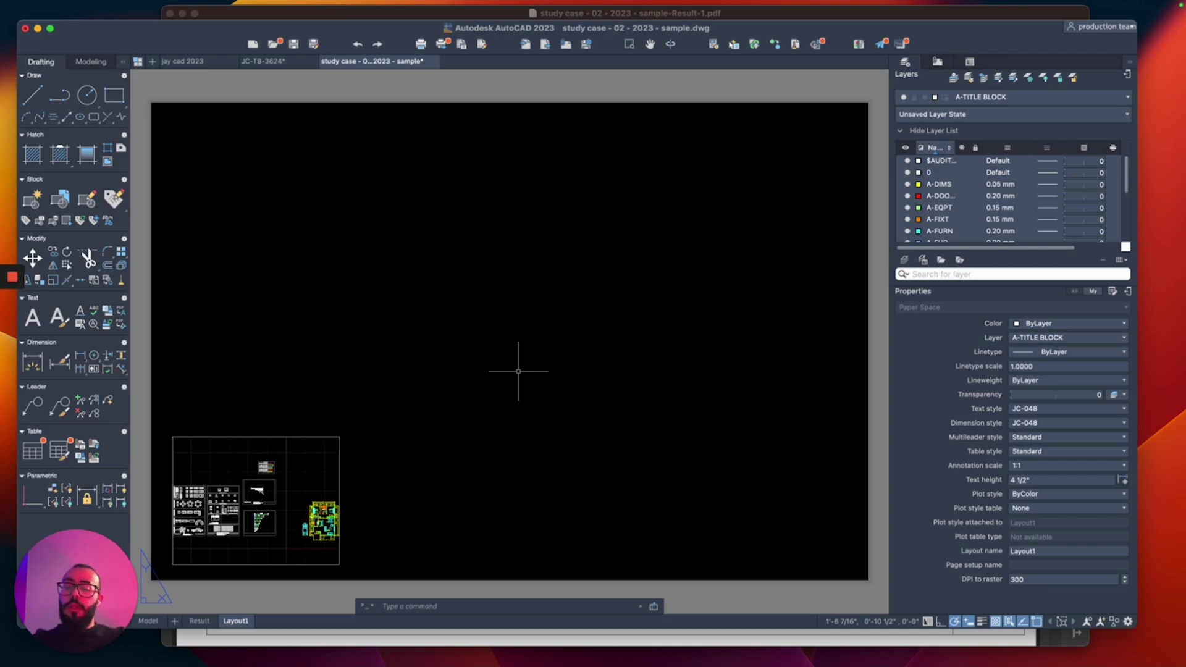
Step: Start a PLINE sheet border at the origin 0,0
{"action": "type", "text": "pl"}
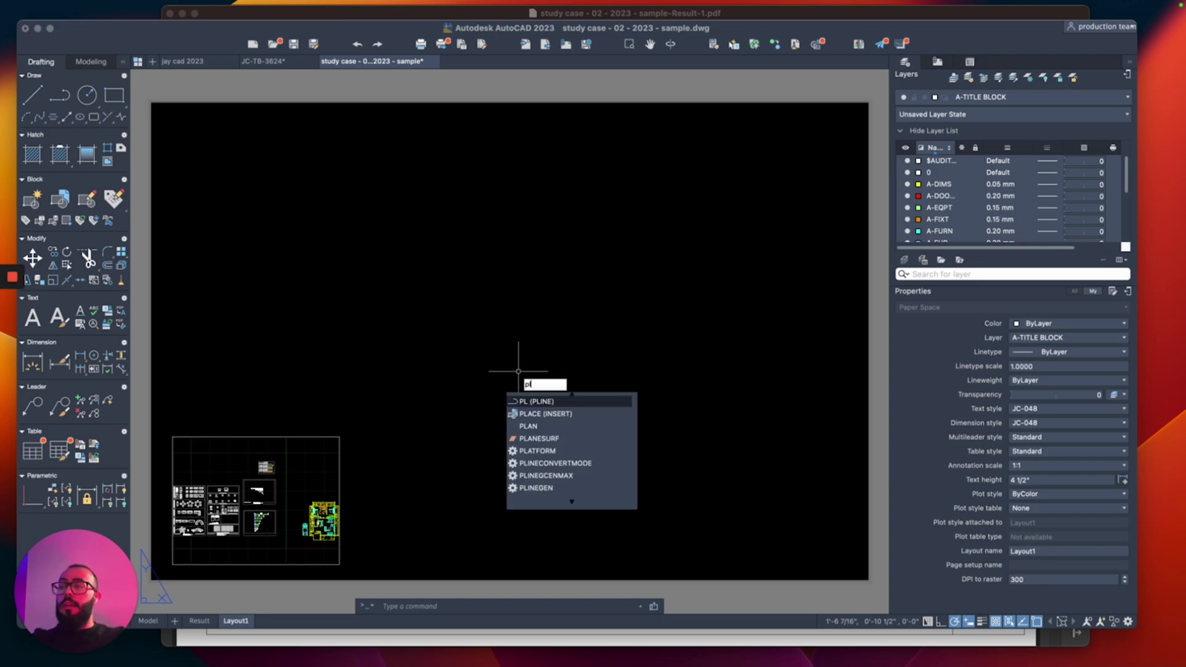
{"action": "key", "text": "Return"}
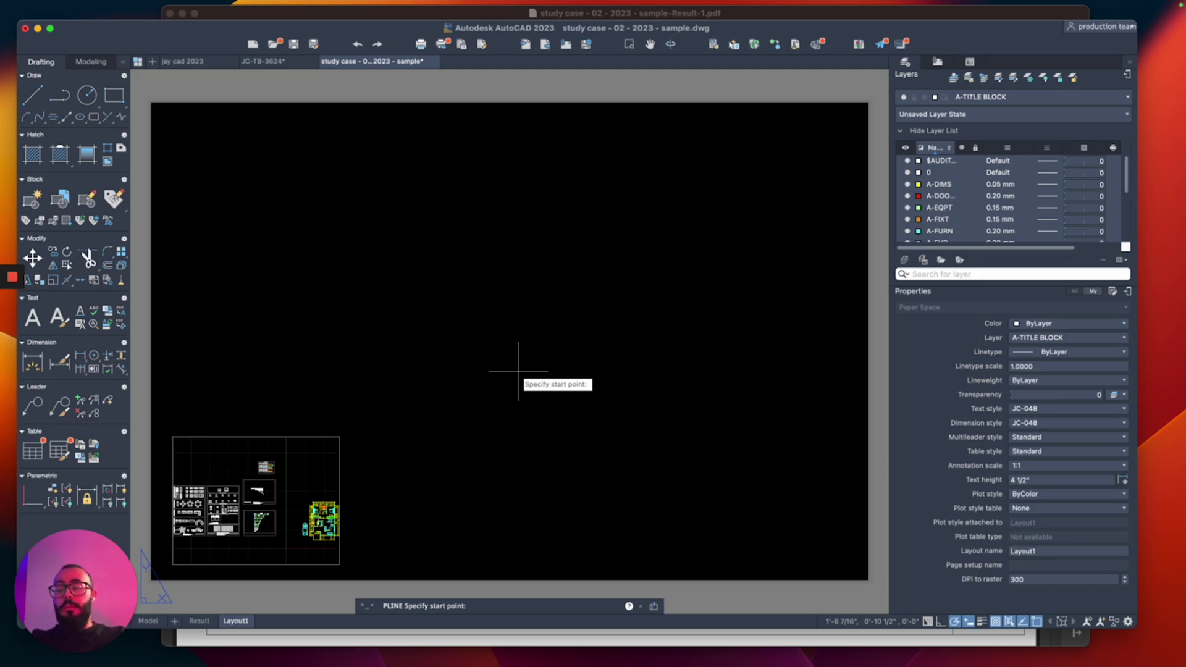
{"action": "type", "text": "0"}
{"action": "key", "text": "Tab"}
{"action": "type", "text": "0"}
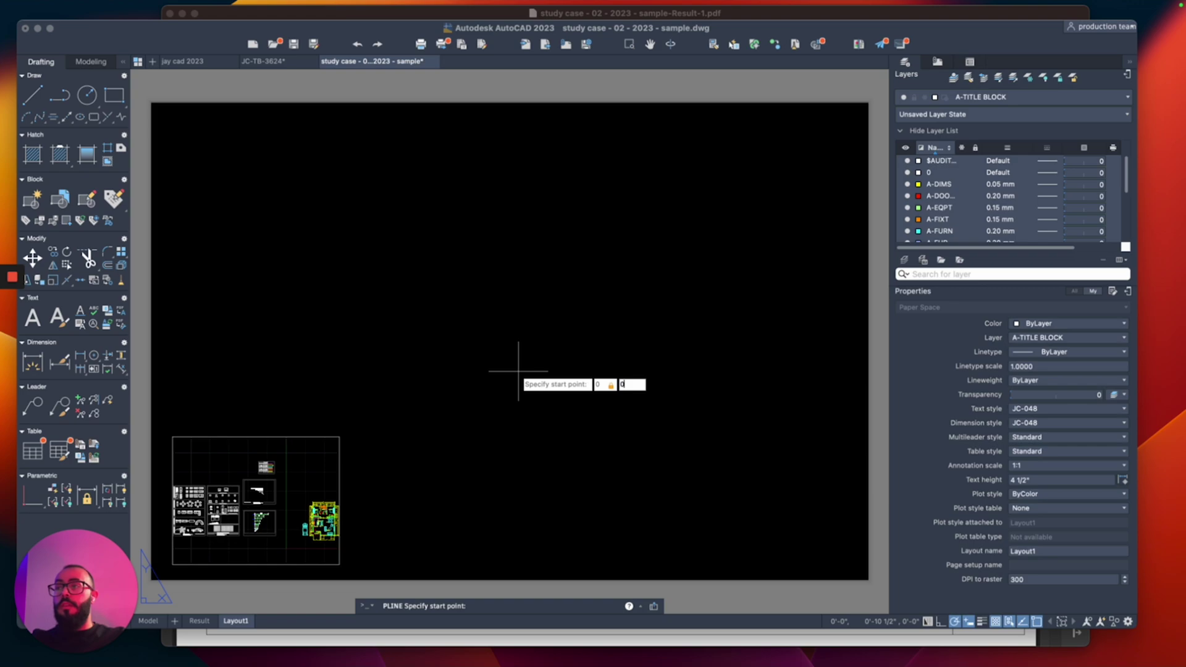
{"action": "key", "text": "Return"}
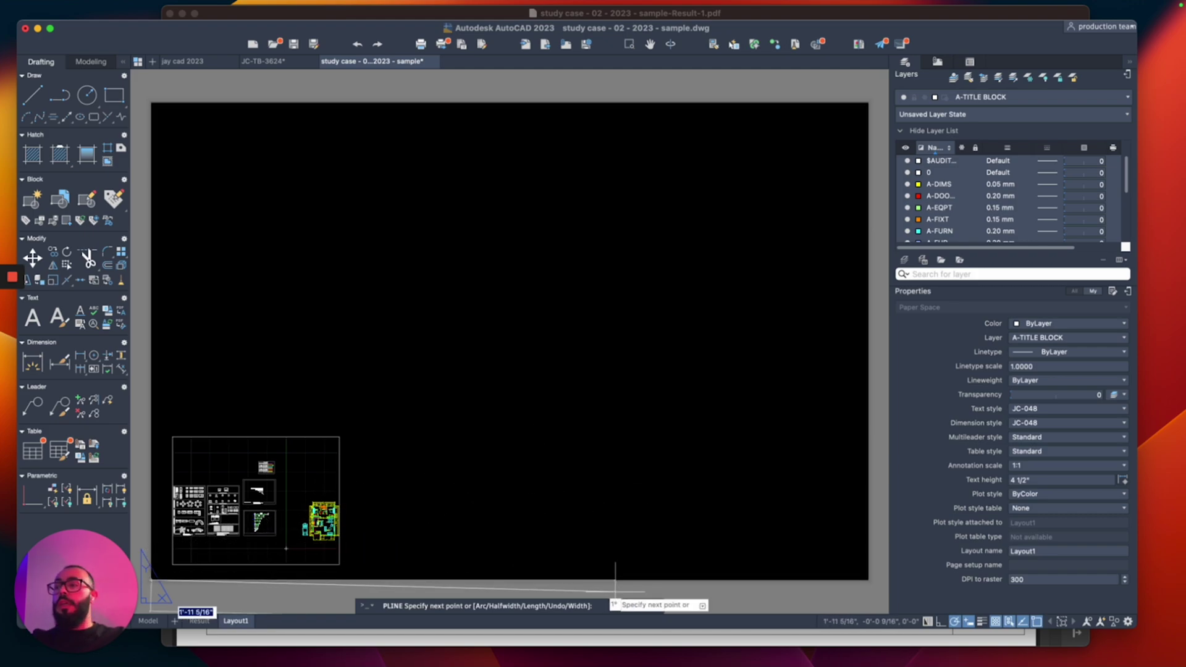
Step: Trace the border edges: 36 inches along the bottom, 24 up the right, 36 across the top
{"action": "type", "text": "36"}
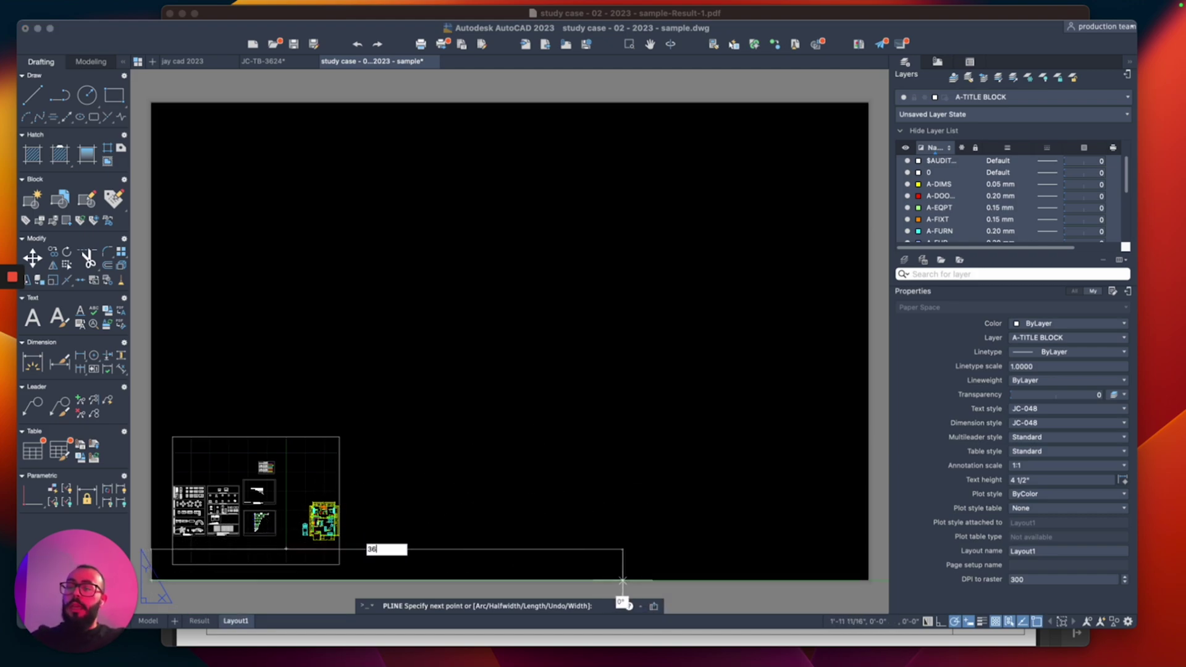
{"action": "key", "text": "Return"}
{"action": "scroll", "coordinate": [689, 484], "scroll_direction": "right", "scroll_amount": 2}
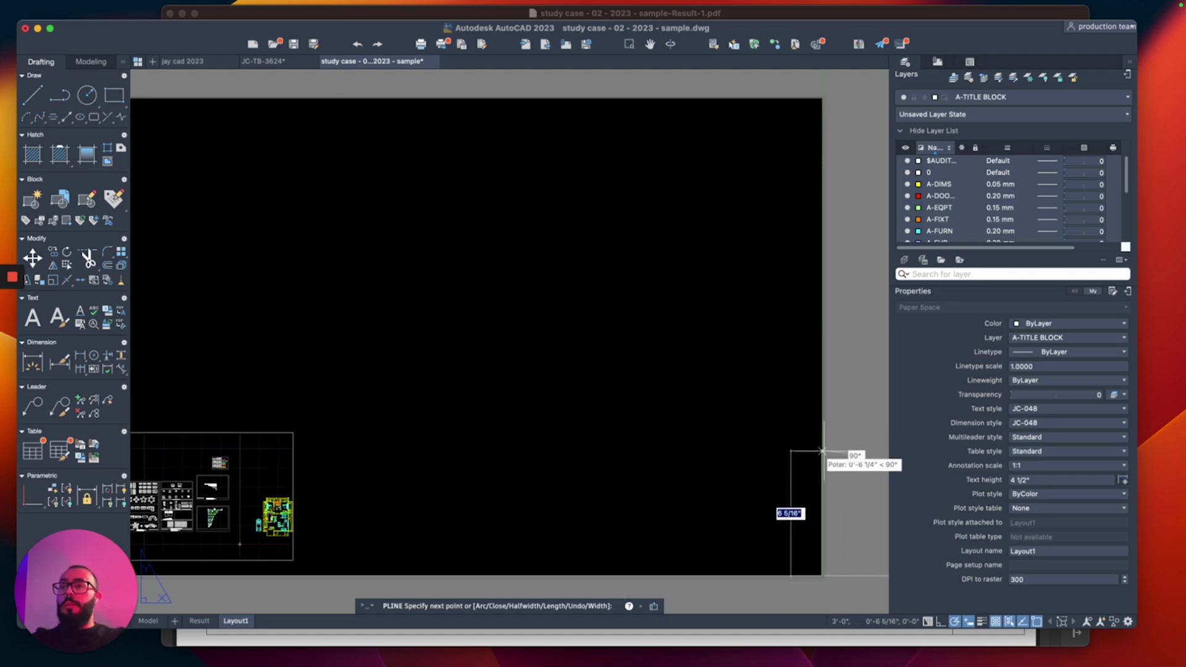
{"action": "type", "text": "24"}
{"action": "key", "text": "Return"}
{"action": "scroll", "coordinate": [772, 401], "scroll_direction": "down", "scroll_amount": 3}
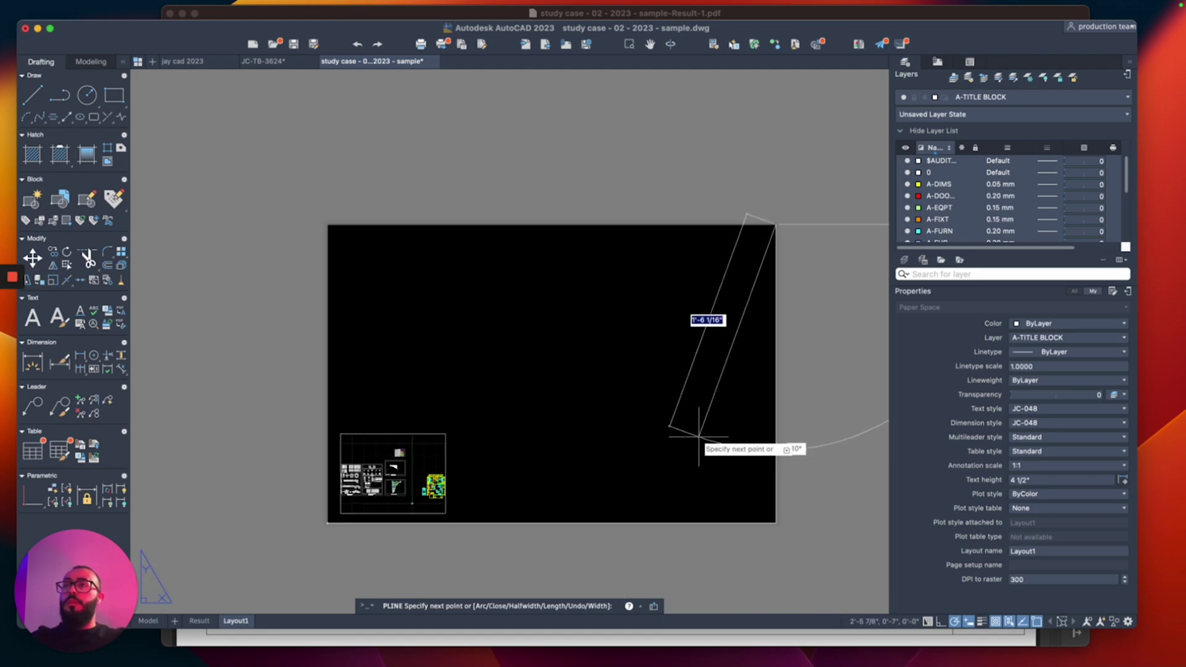
{"action": "scroll", "coordinate": [742, 371], "scroll_direction": "up", "scroll_amount": 2}
{"action": "type", "text": "36"}
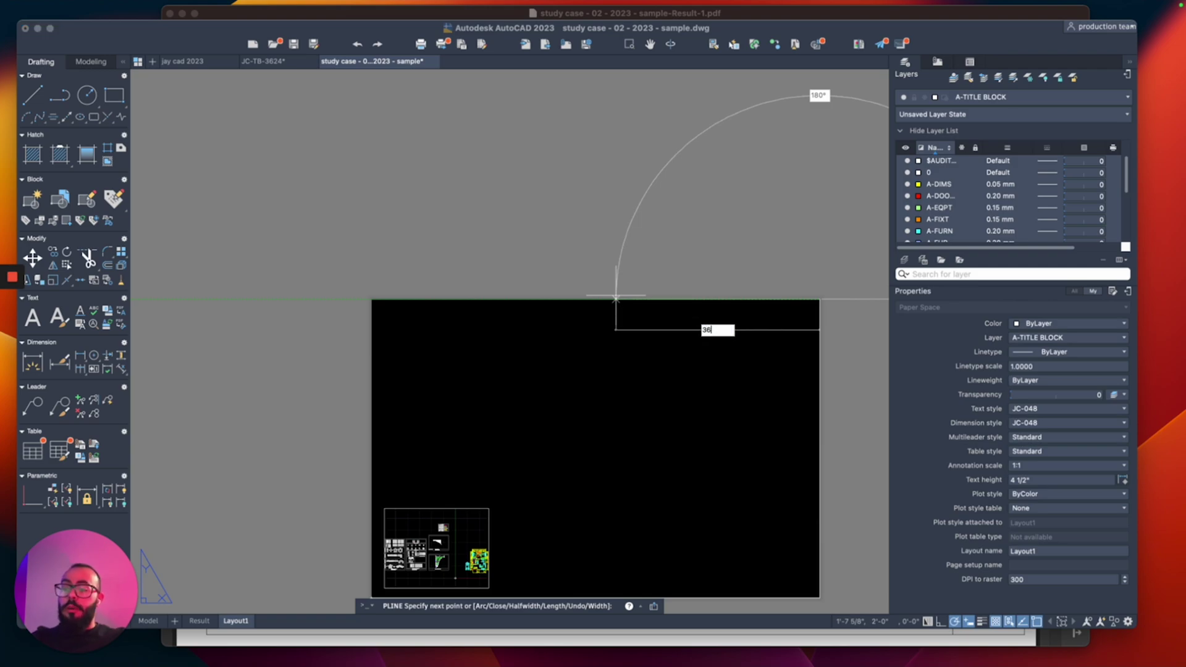
{"action": "key", "text": "Return"}
{"action": "scroll", "coordinate": [501, 326], "scroll_direction": "down", "scroll_amount": 2}
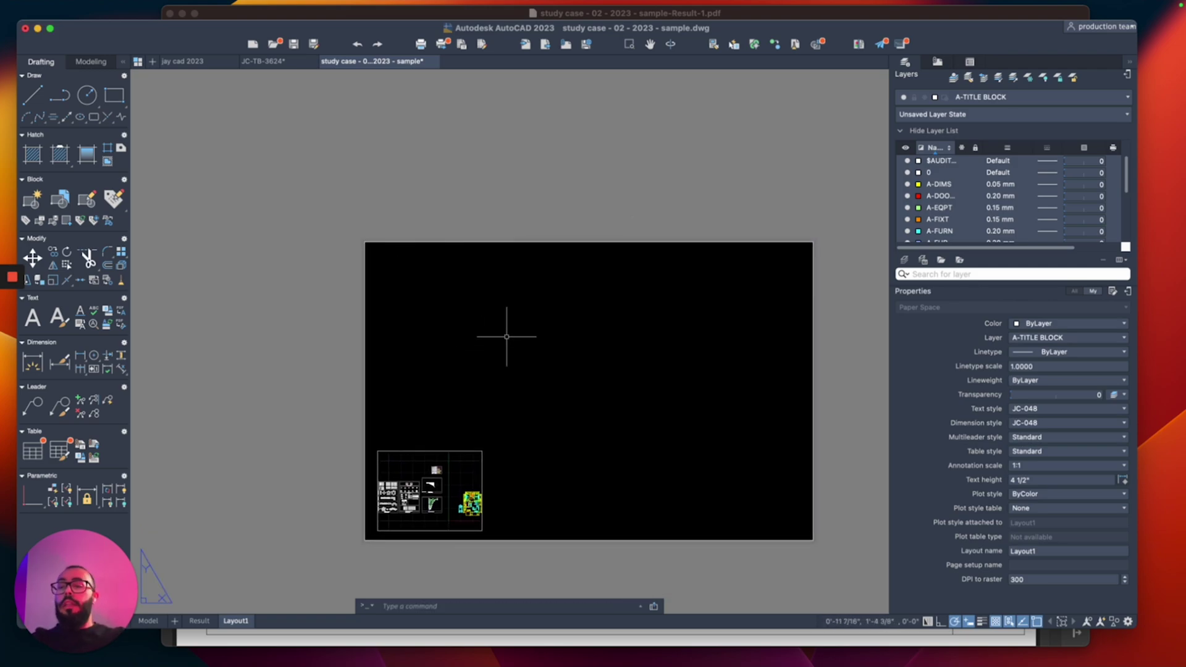
Step: Offset the sheet border inward by 2 units
{"action": "type", "text": "o"}
{"action": "key", "text": "Return"}
{"action": "type", "text": "2"}
{"action": "key", "text": "Return"}
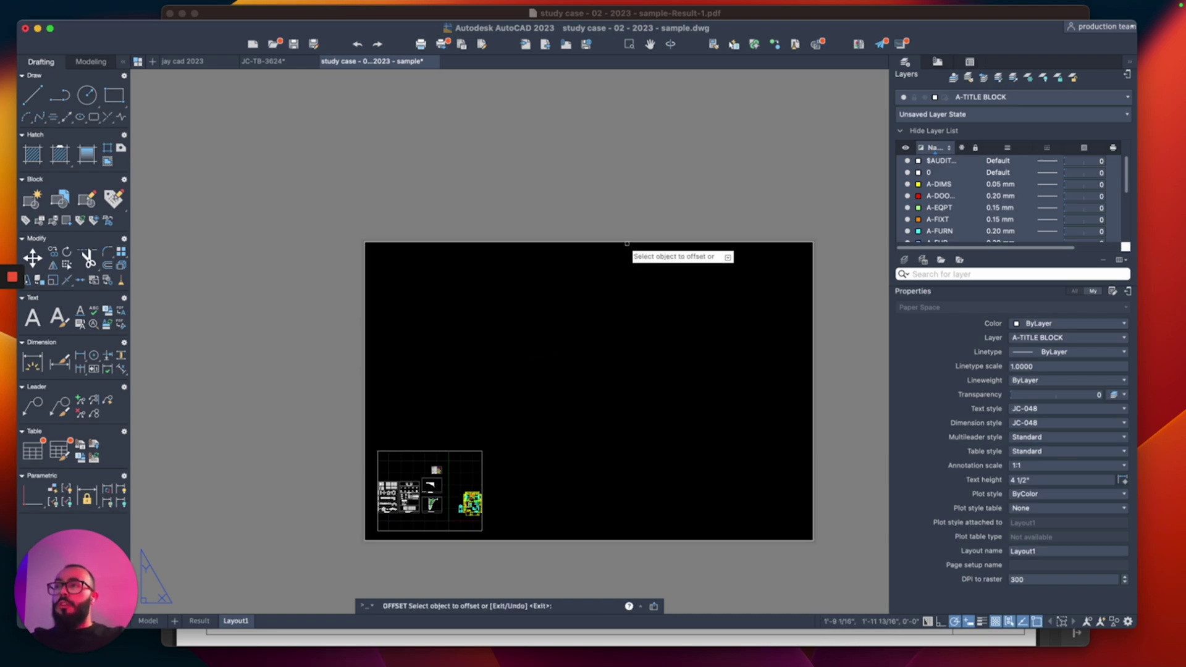
{"action": "left_click", "coordinate": [624, 242]}
{"action": "left_click", "coordinate": [669, 302]}
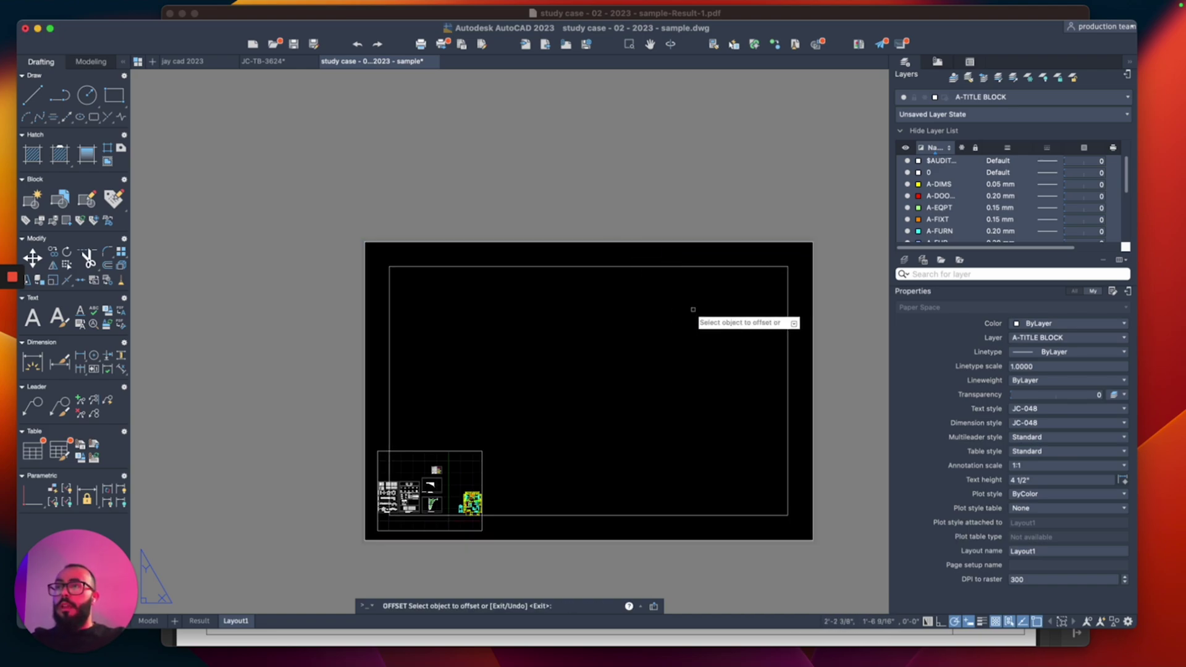
{"action": "key", "text": "Escape"}
{"action": "scroll", "coordinate": [637, 312], "scroll_direction": "up", "scroll_amount": 5}
{"action": "middle_click_drag", "start_coordinate": [641, 333], "coordinate": [677, 307]}
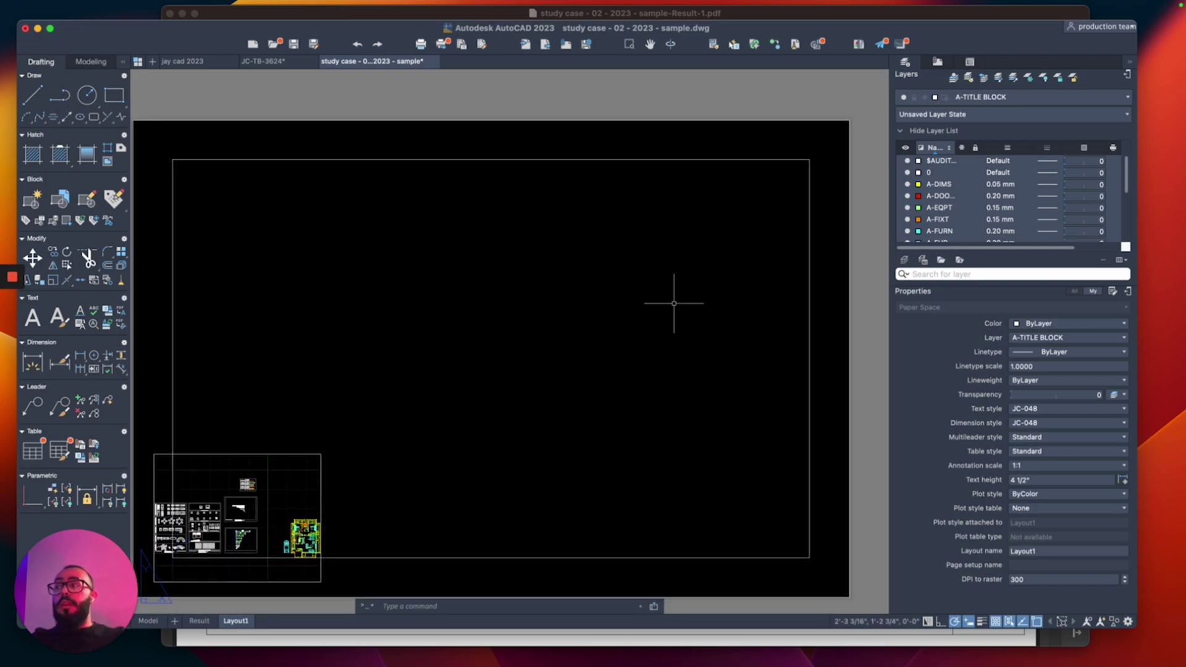
Step: Offset the sheet border inward by 0.75 inch
{"action": "type", "text": "o"}
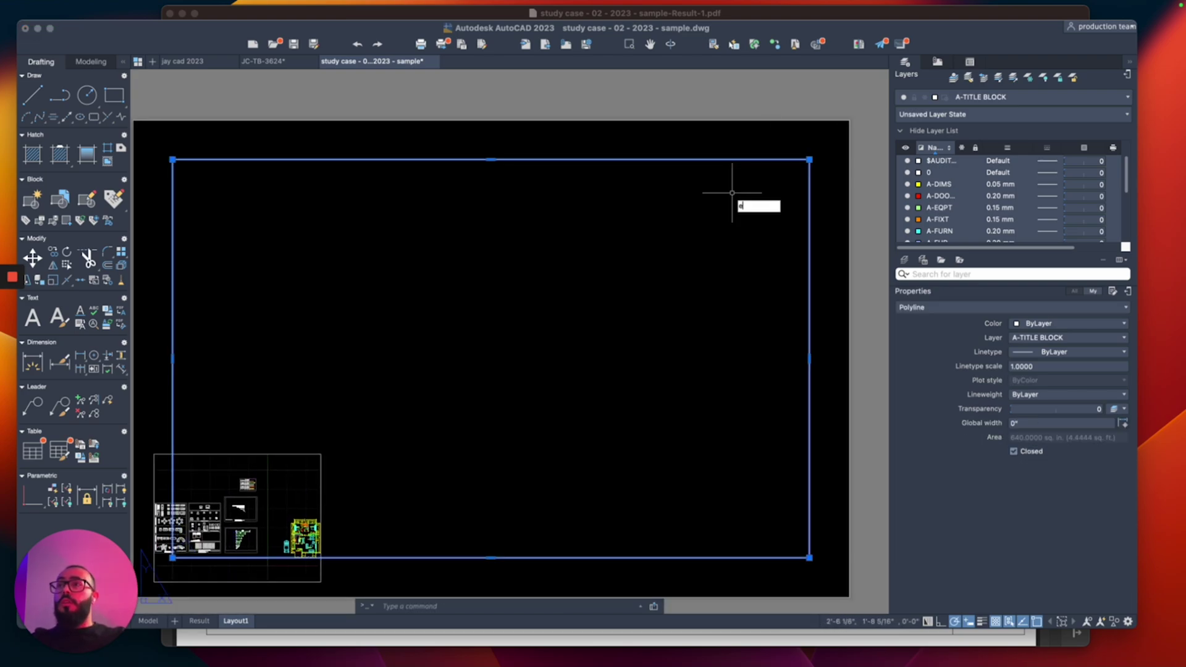
{"action": "key", "text": "Return"}
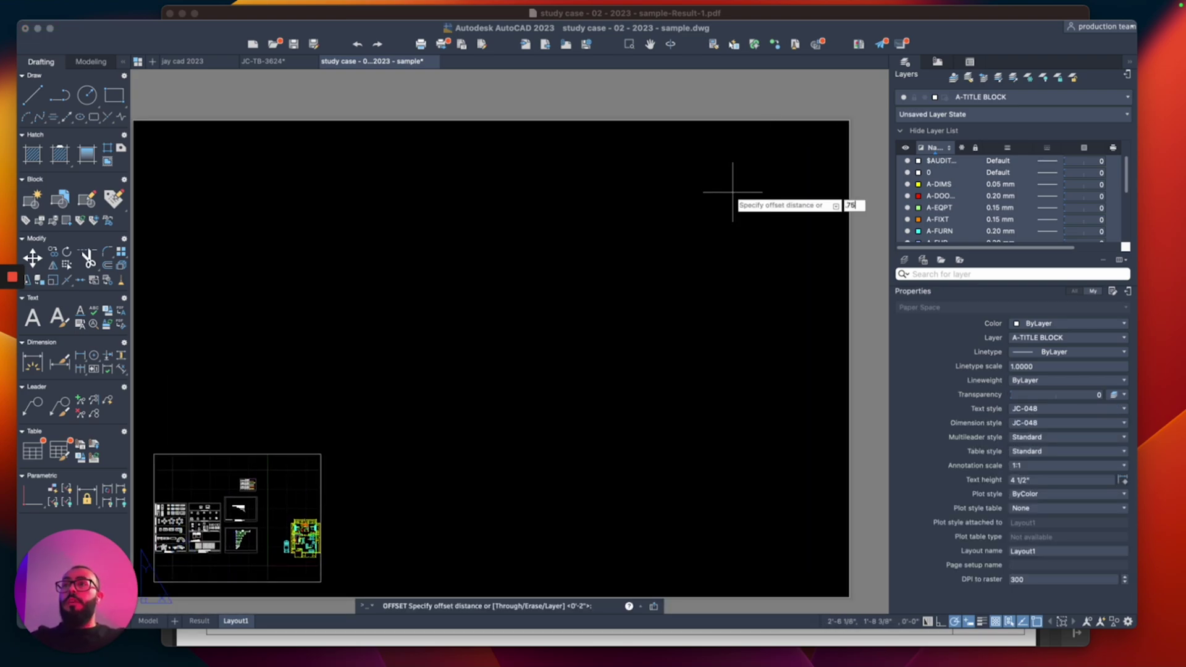
{"action": "type", "text": ".75"}
{"action": "key", "text": "Return"}
{"action": "left_click", "coordinate": [766, 121]}
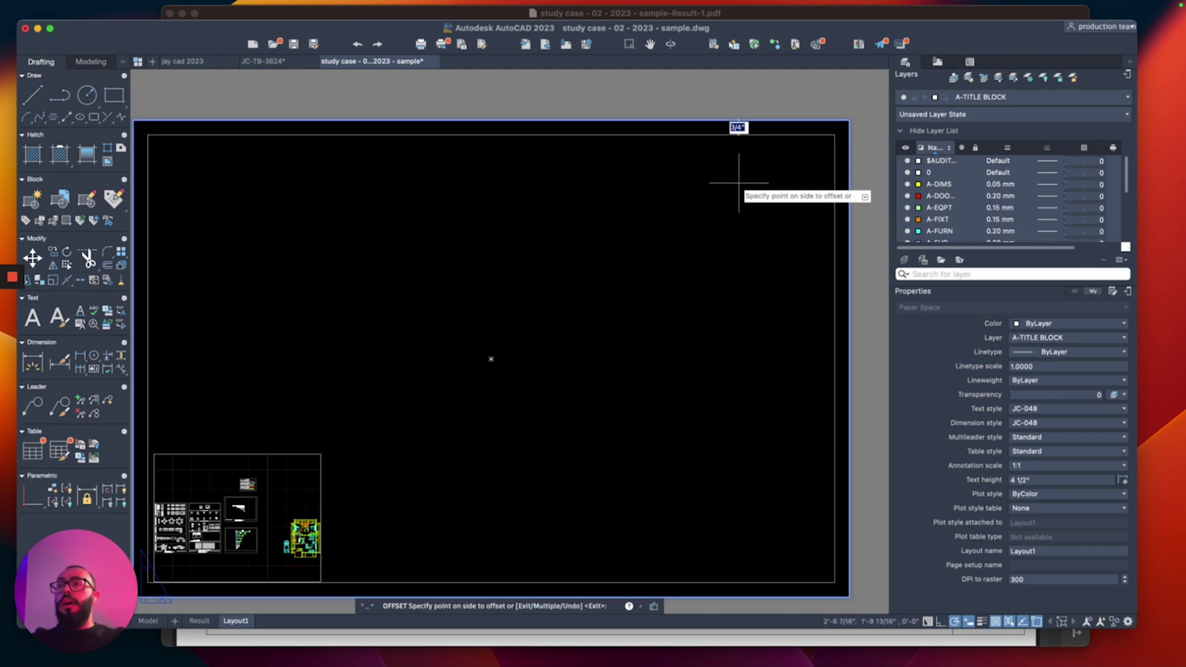
{"action": "left_click", "coordinate": [738, 181]}
{"action": "key", "text": "Return"}
Step: Offset the sheet border inward again by 0.5 inch
{"action": "middle_click_drag", "start_coordinate": [623, 231], "coordinate": [561, 238]}
{"action": "left_click", "coordinate": [661, 145]}
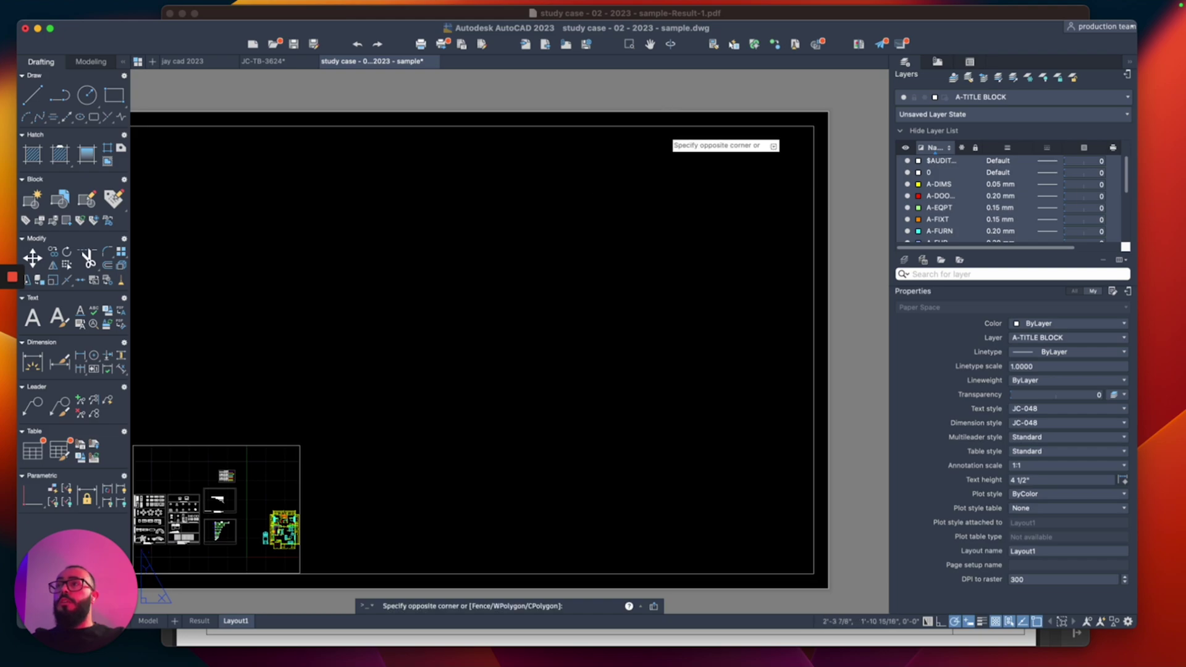
{"action": "key", "text": "Escape"}
{"action": "key", "text": "Return"}
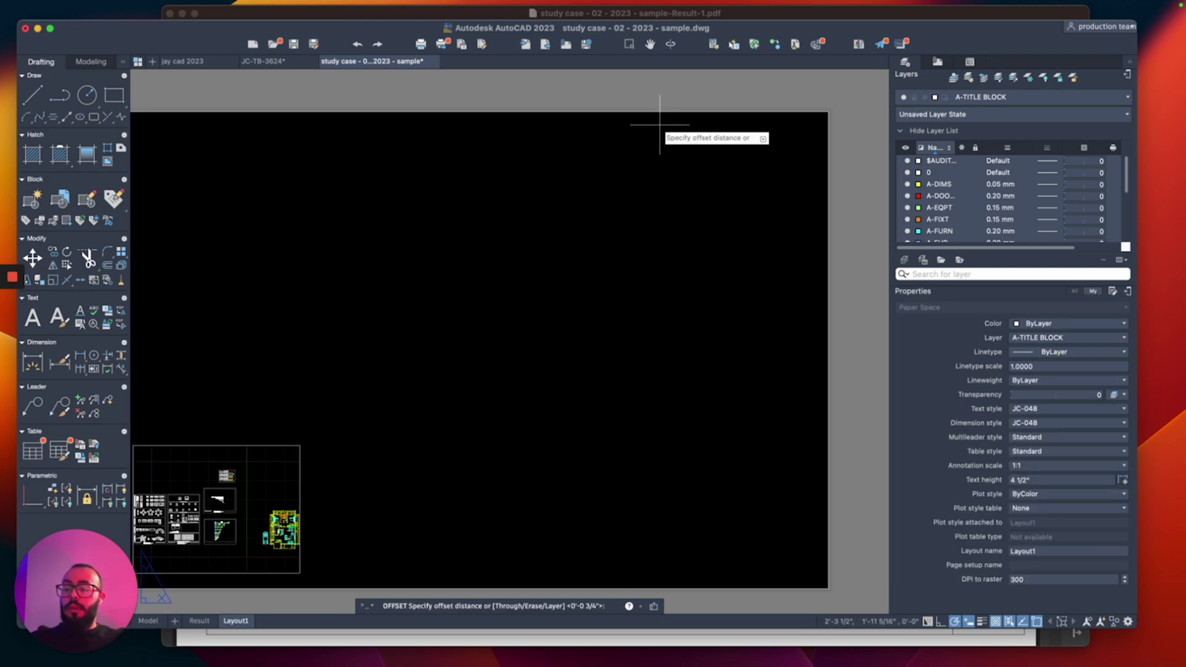
{"action": "type", "text": "0.5"}
{"action": "key", "text": "Return"}
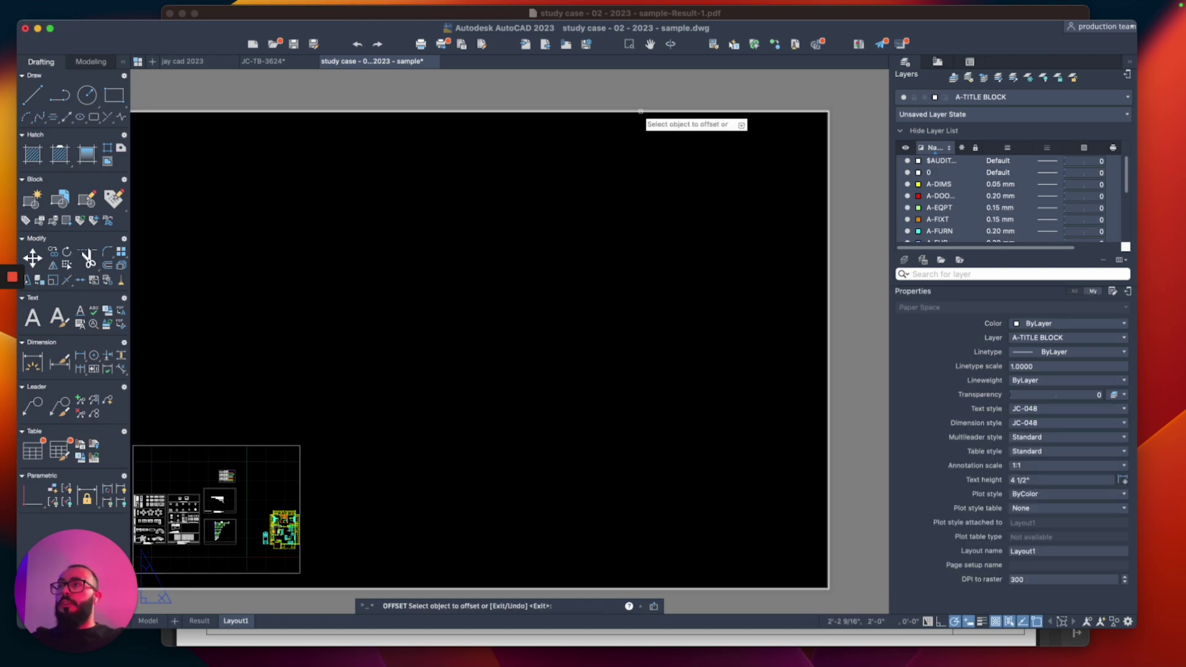
{"action": "left_click", "coordinate": [648, 113]}
{"action": "left_click", "coordinate": [455, 226]}
{"action": "key", "text": "Return"}
{"action": "left_click", "coordinate": [321, 241]}
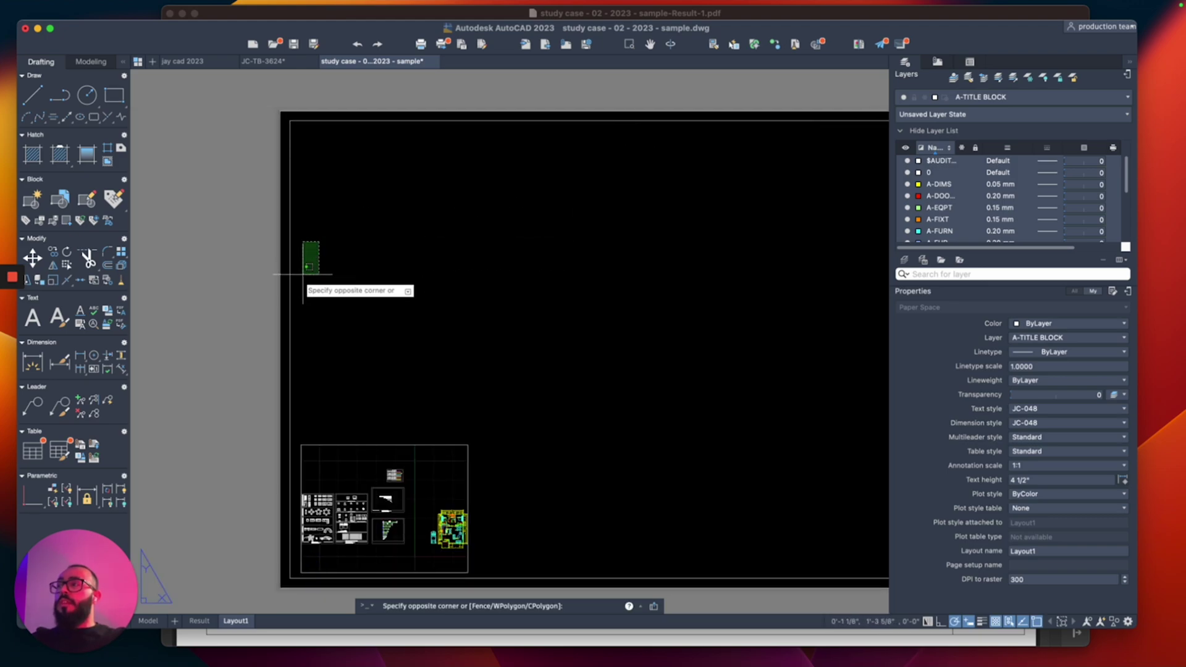
{"action": "left_click", "coordinate": [288, 298]}
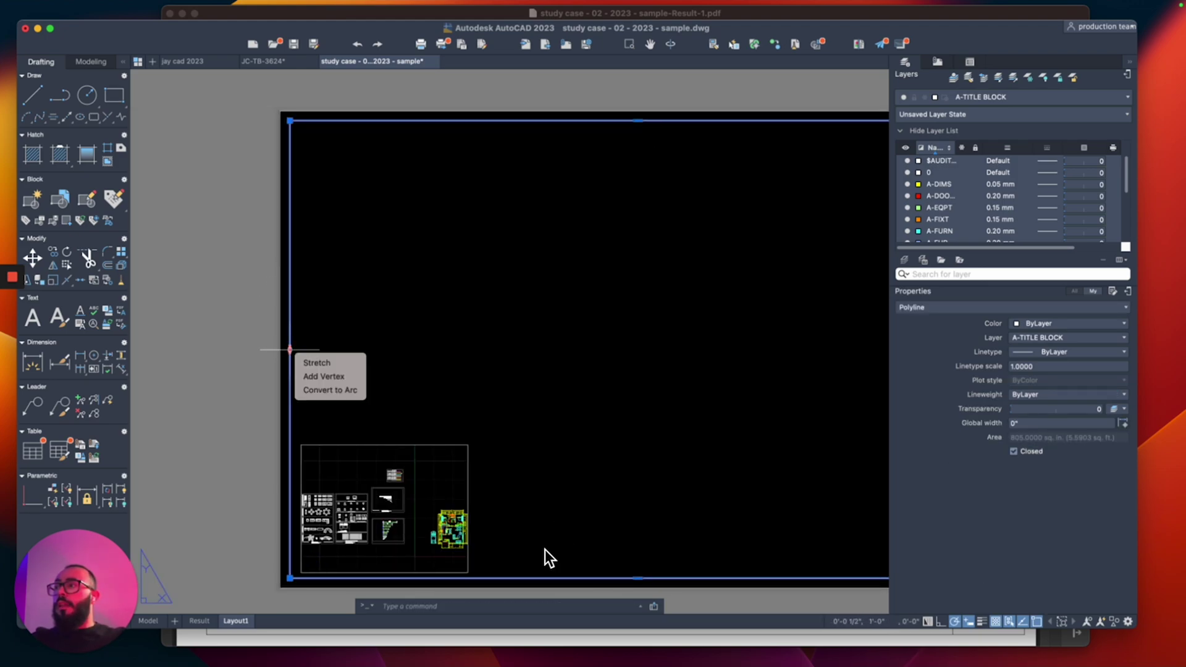
{"action": "scroll", "coordinate": [299, 353], "scroll_direction": "up", "scroll_amount": 2}
{"action": "scroll", "coordinate": [298, 352], "scroll_direction": "up", "scroll_amount": 1}
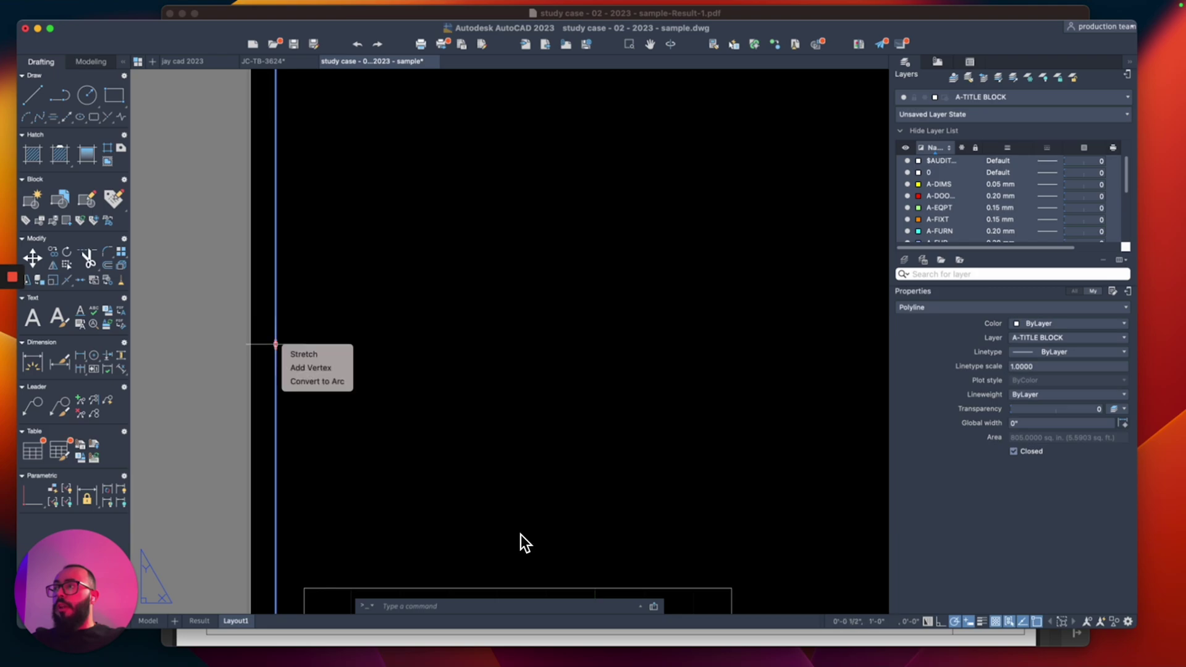
{"action": "left_click", "coordinate": [275, 344]}
{"action": "key", "text": "Down"}
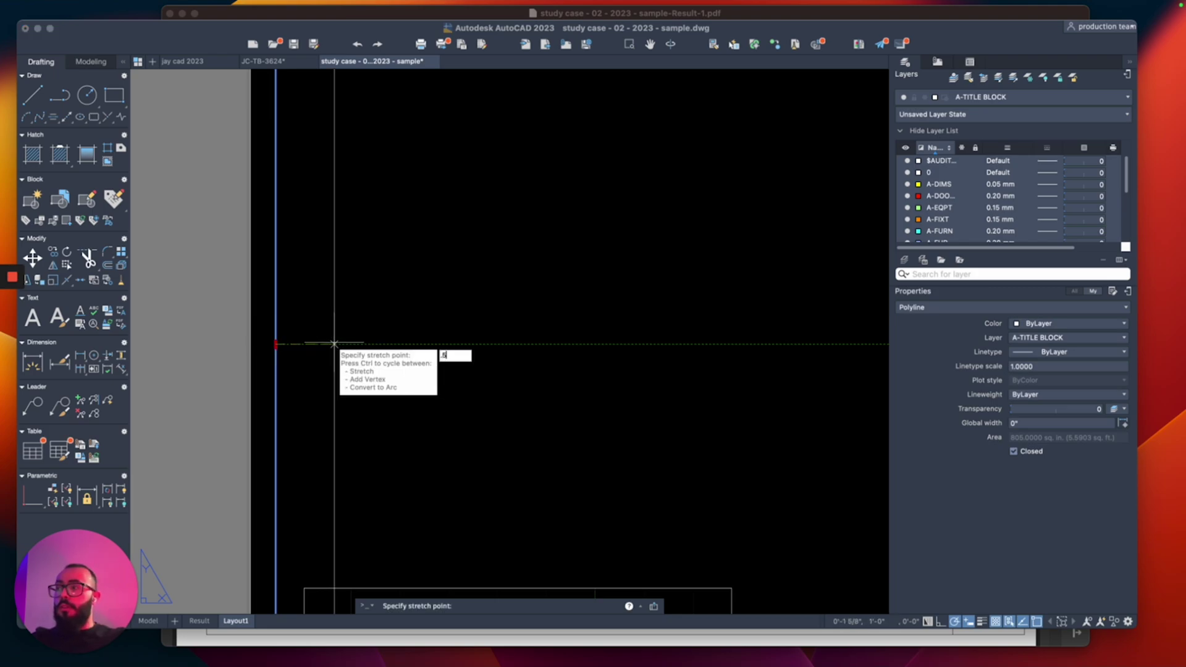
{"action": "key", "text": "Escape"}
{"action": "scroll", "coordinate": [317, 323], "scroll_direction": "down", "scroll_amount": 4}
{"action": "key", "text": "Escape"}
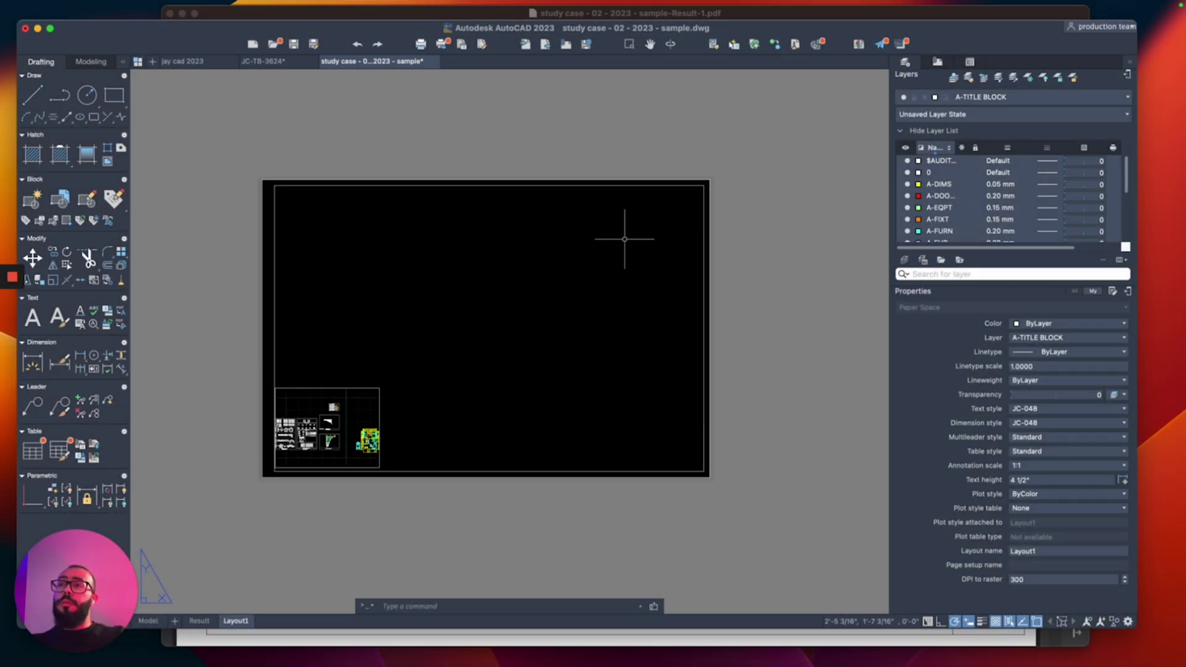
Step: Draw a vertical polyline from the top inner border to the bottom border near the right side
{"action": "left_click", "coordinate": [686, 179]}
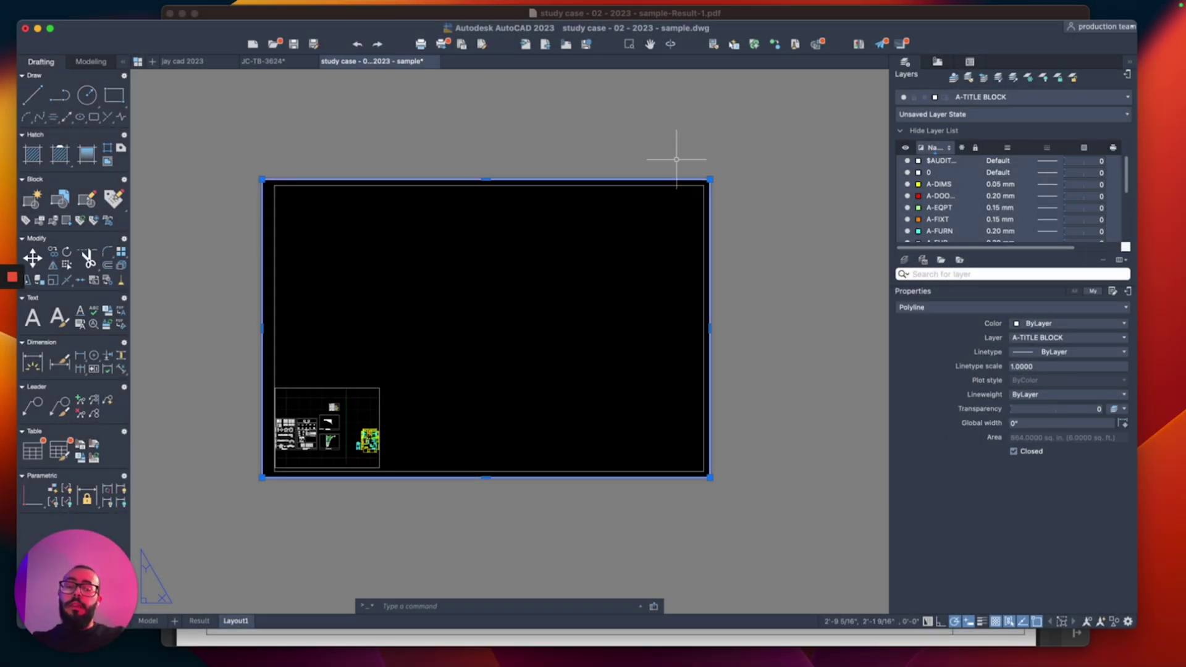
{"action": "key", "text": "Escape"}
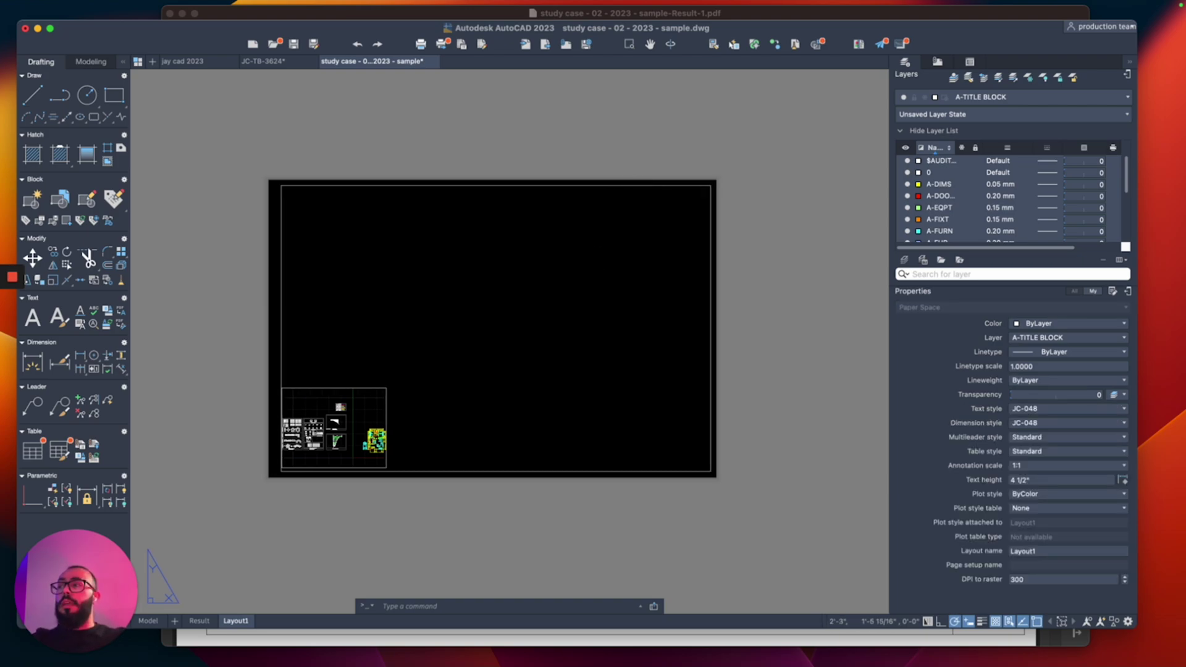
{"action": "scroll", "coordinate": [669, 313], "scroll_direction": "up", "scroll_amount": 3}
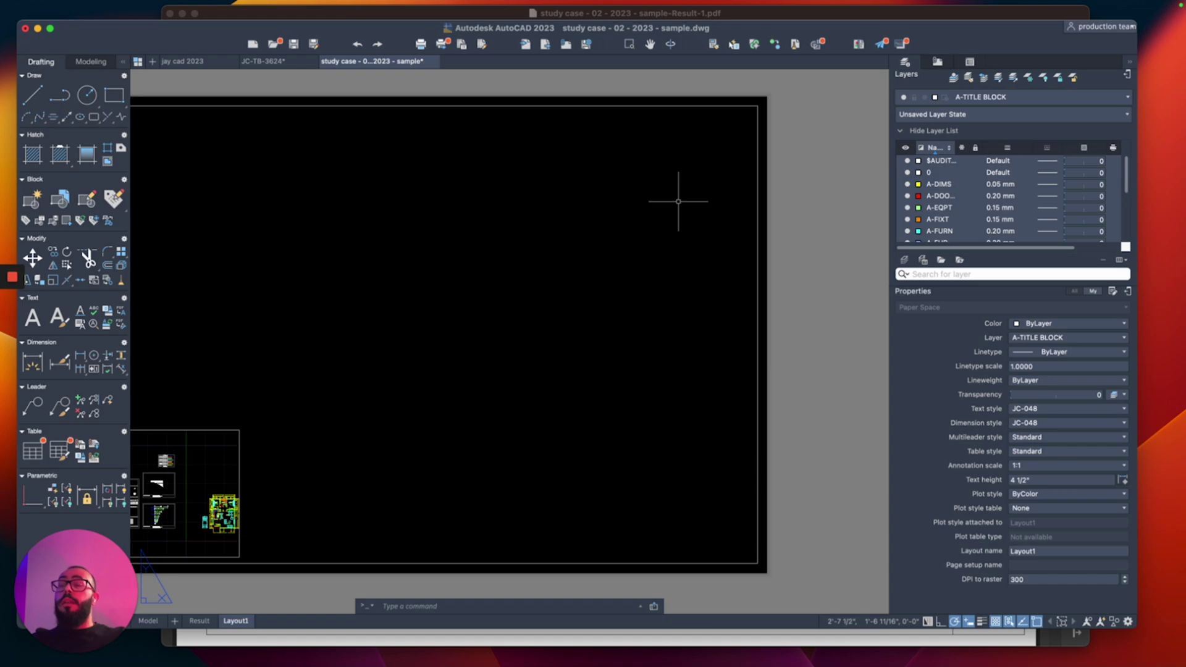
{"action": "left_click", "coordinate": [655, 86]}
{"action": "left_click", "coordinate": [794, 583]}
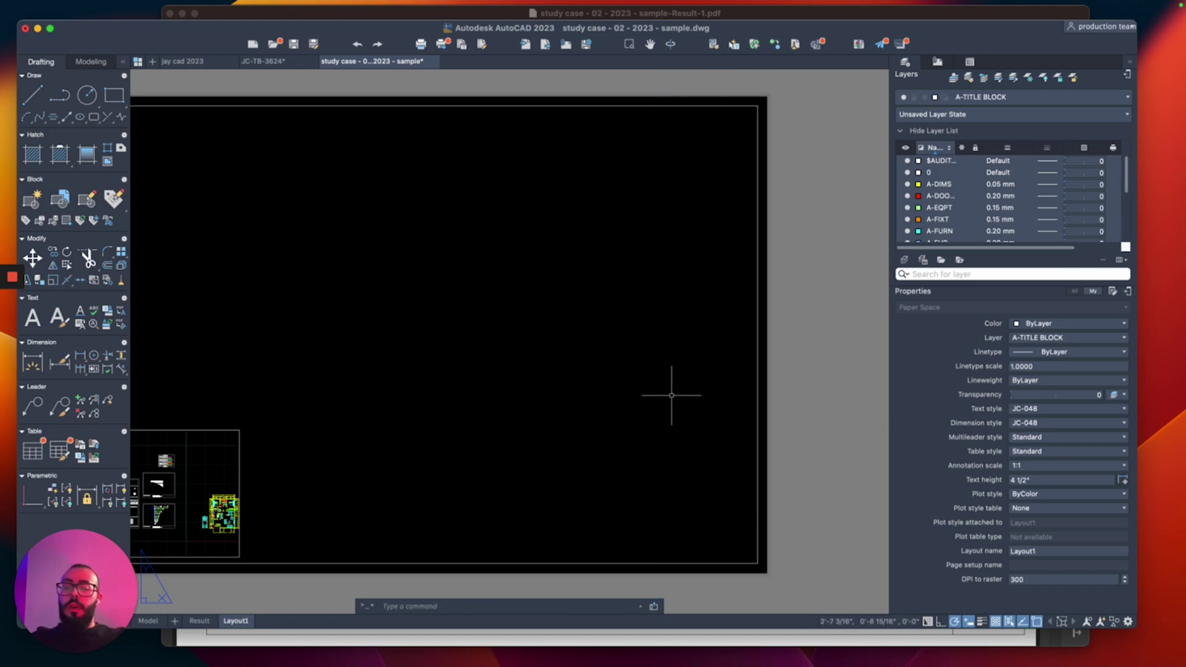
{"action": "type", "text": "pl"}
{"action": "key", "text": "Return"}
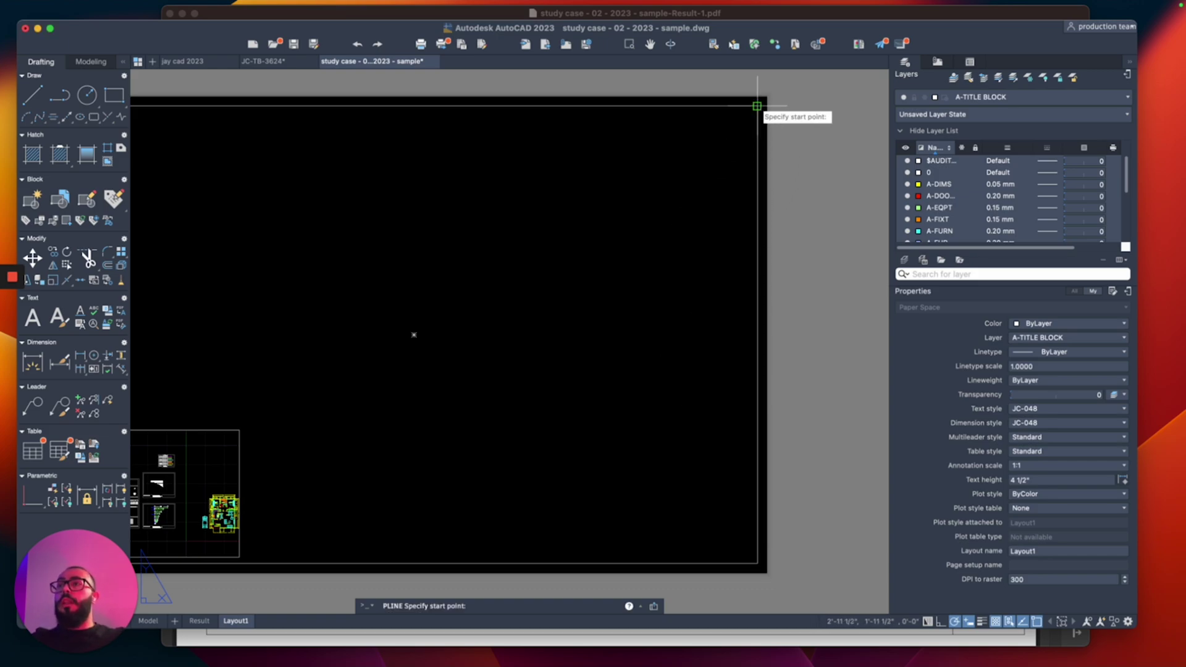
{"action": "left_click", "coordinate": [698, 105]}
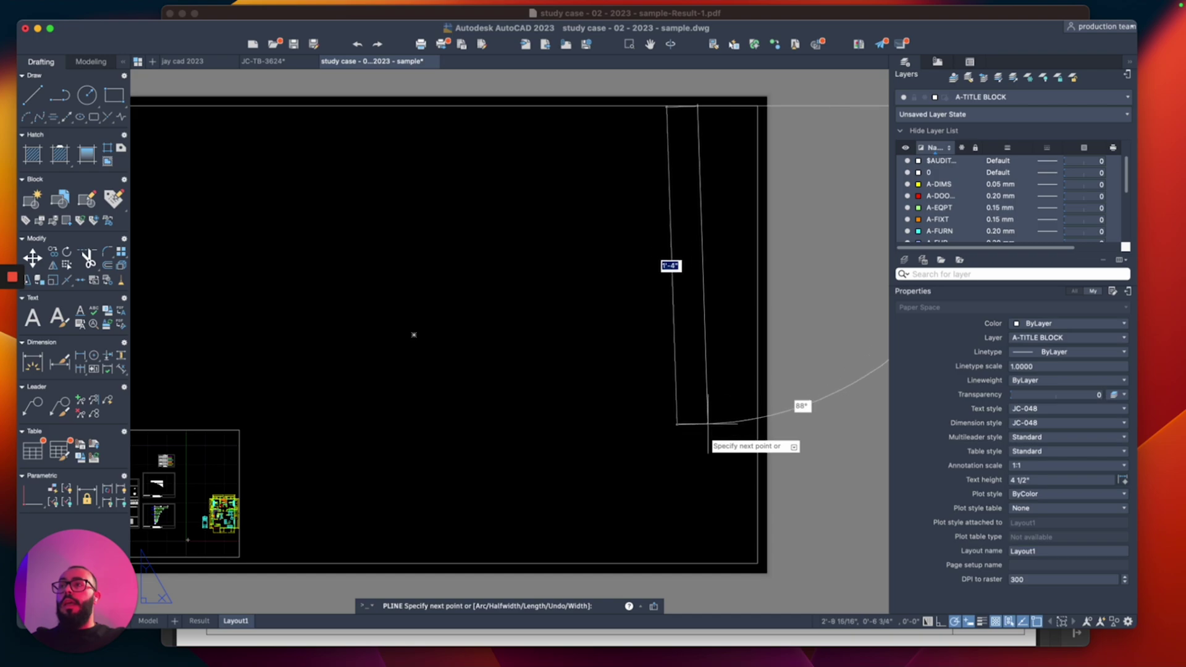
{"action": "left_click", "coordinate": [698, 563]}
{"action": "key", "text": "Return"}
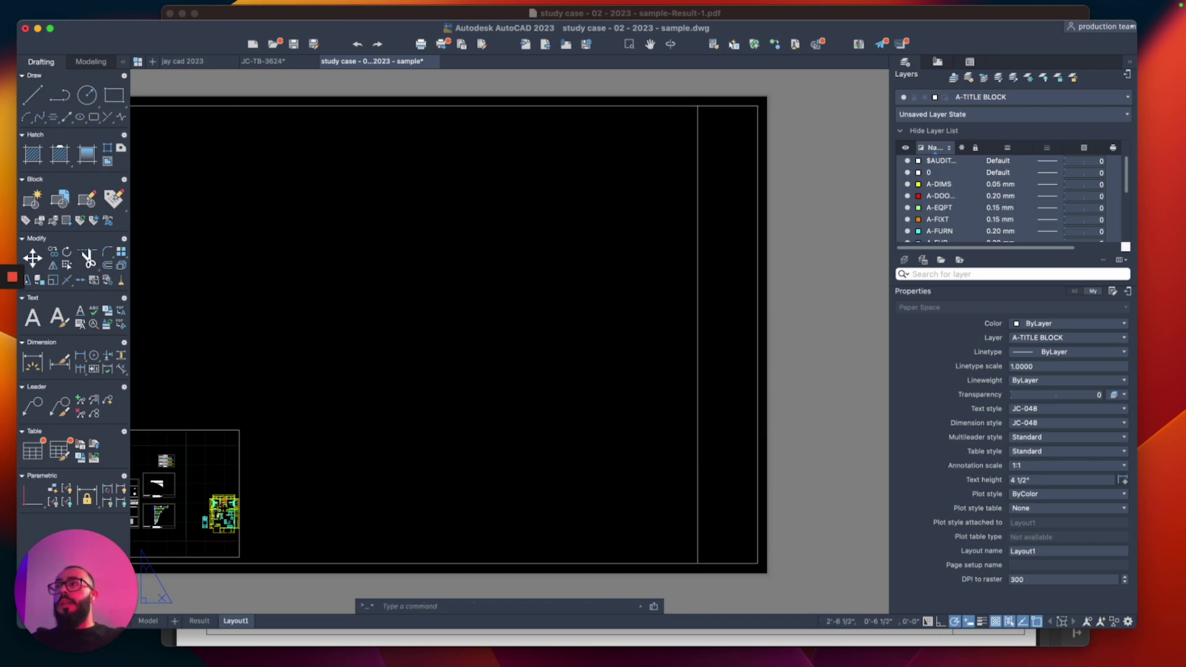
Step: Move the new vertical line 2 units left to set the title-block strip width
{"action": "scroll", "coordinate": [757, 423], "scroll_direction": "left", "scroll_amount": 3}
{"action": "scroll", "coordinate": [735, 402], "scroll_direction": "right", "scroll_amount": 2}
{"action": "left_click", "coordinate": [768, 392]}
{"action": "left_click", "coordinate": [715, 418]}
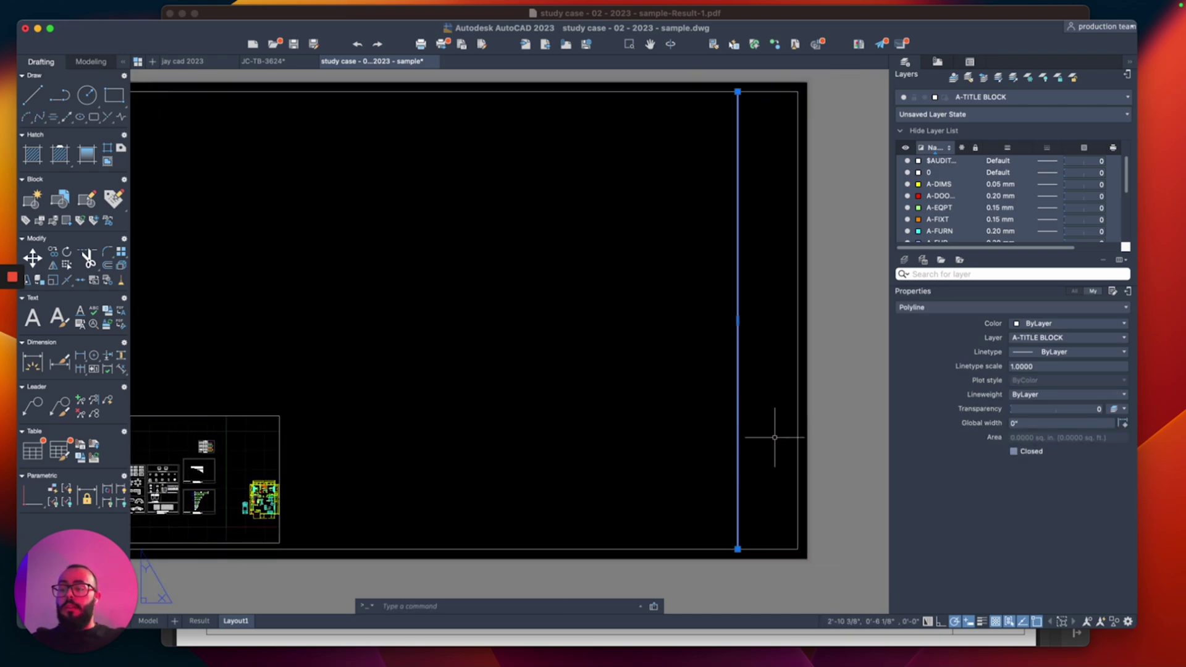
{"action": "key", "text": "m"}
{"action": "key", "text": "Return"}
{"action": "left_click", "coordinate": [775, 420]}
{"action": "type", "text": "2"}
{"action": "key", "text": "Return"}
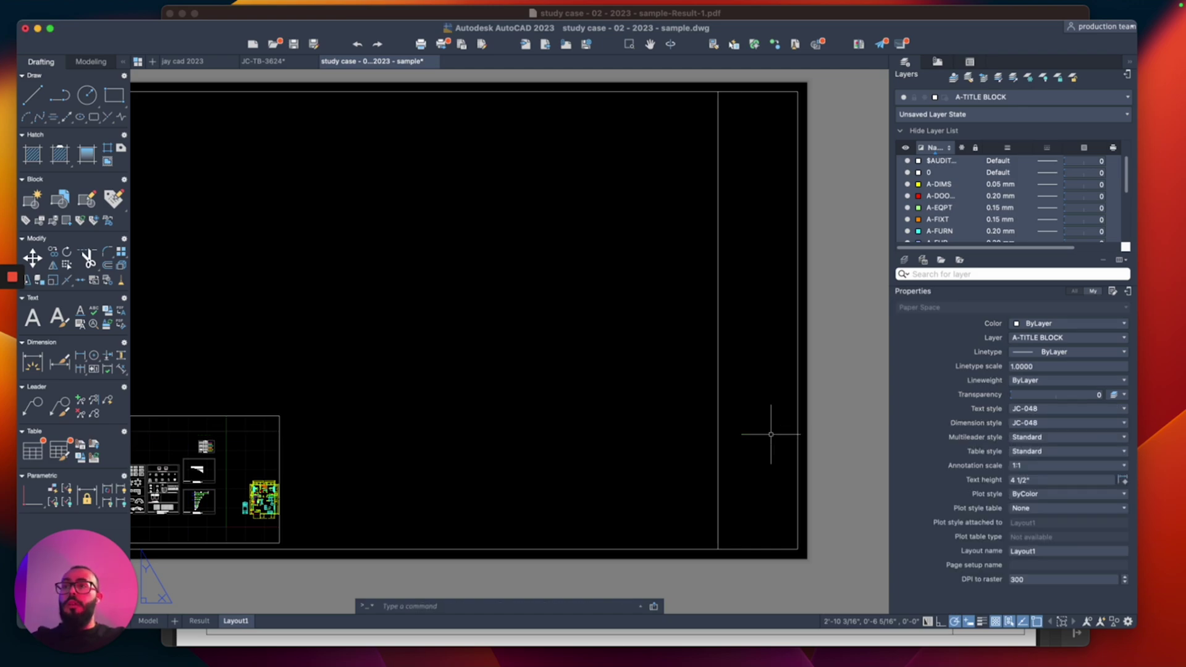
{"action": "scroll", "coordinate": [586, 344], "scroll_direction": "left", "scroll_amount": 2}
Step: Move the floor plan viewport up and right toward the centre of the sheet
{"action": "left_click", "coordinate": [432, 377]}
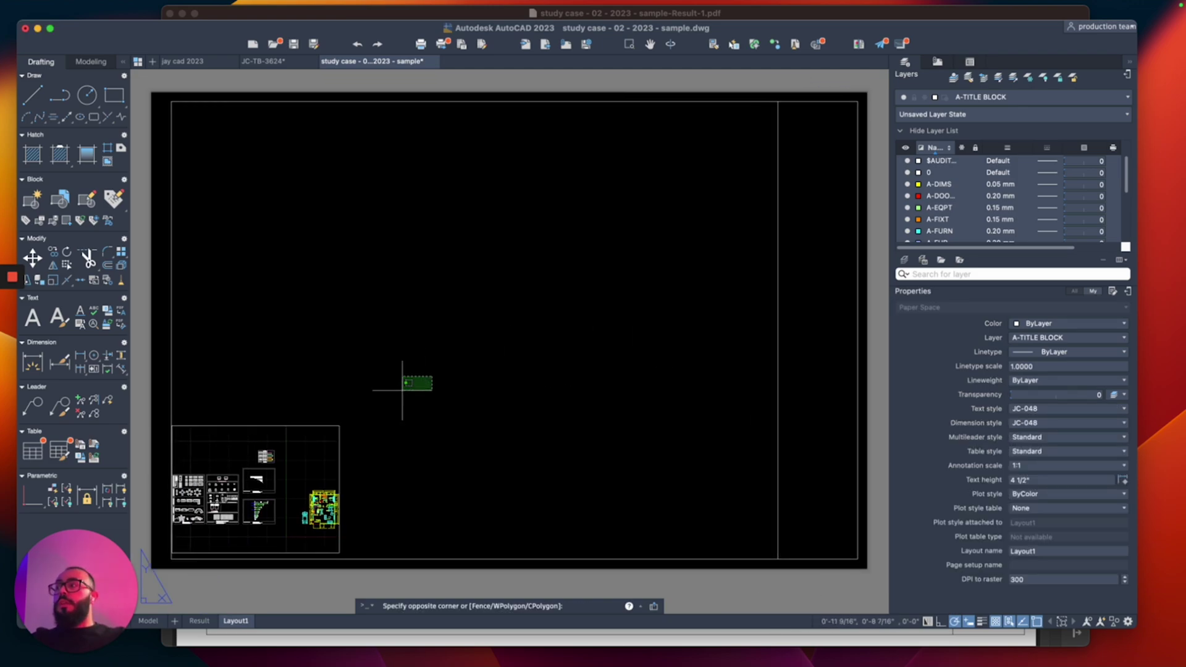
{"action": "left_click", "coordinate": [318, 460]}
{"action": "type", "text": "m"}
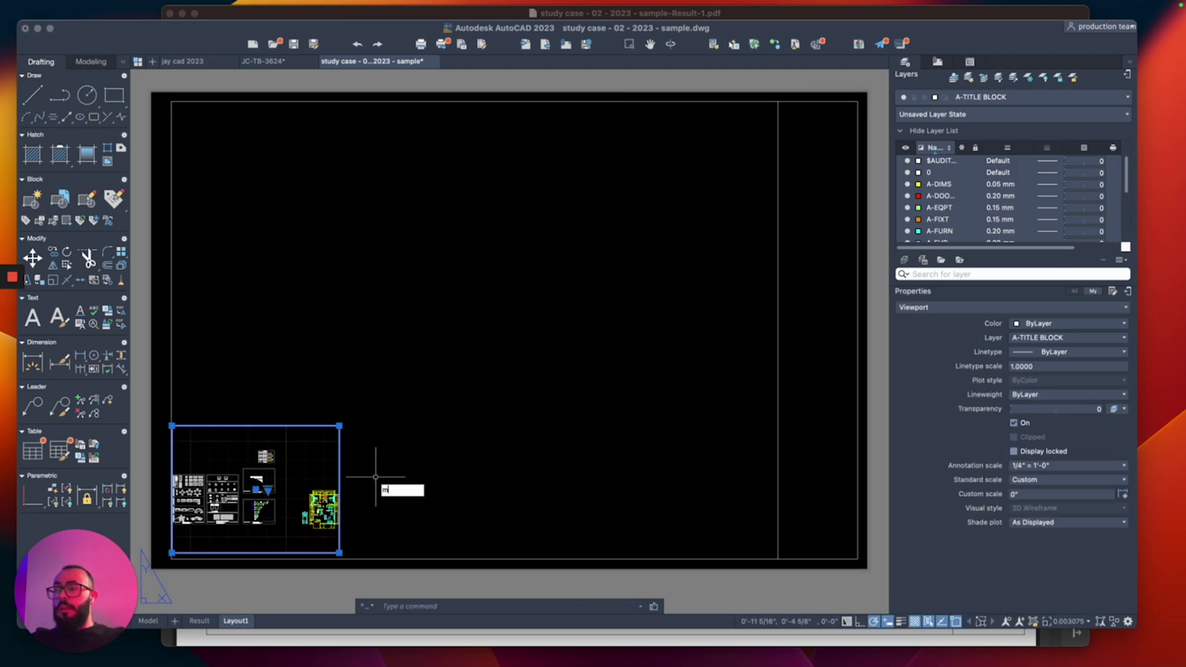
{"action": "key", "text": "Return"}
{"action": "left_click", "coordinate": [375, 477]}
{"action": "left_click", "coordinate": [649, 279]}
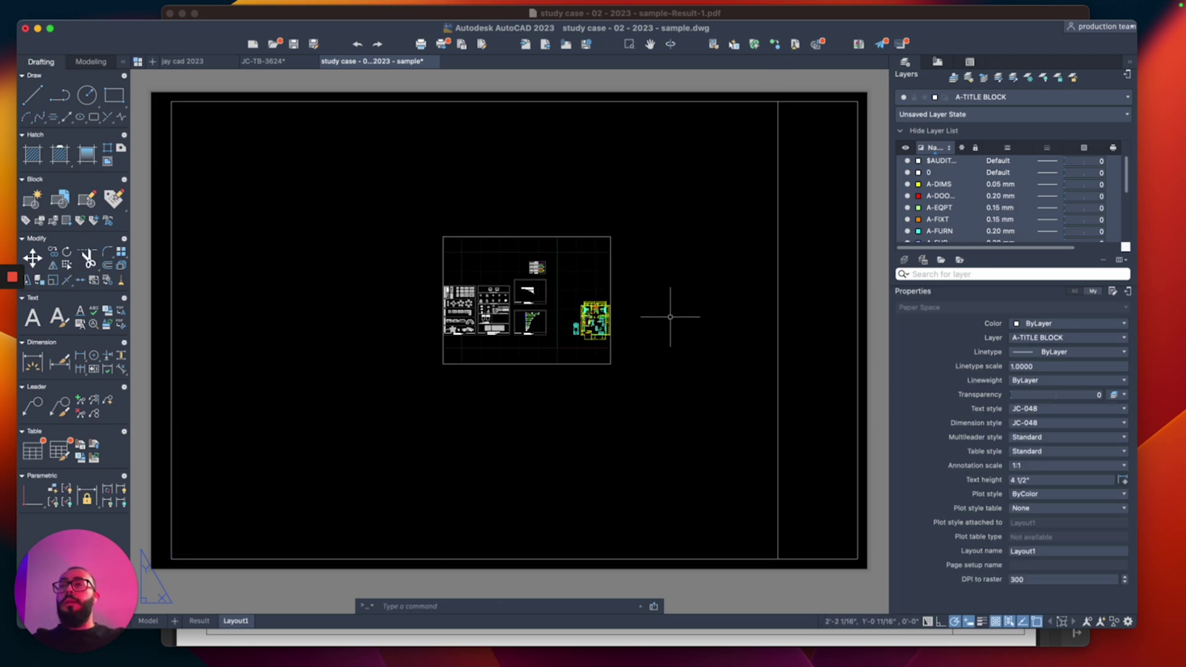
{"action": "middle_click_drag", "start_coordinate": [673, 309], "coordinate": [558, 347]}
{"action": "middle_click_drag", "start_coordinate": [691, 192], "coordinate": [683, 191]}
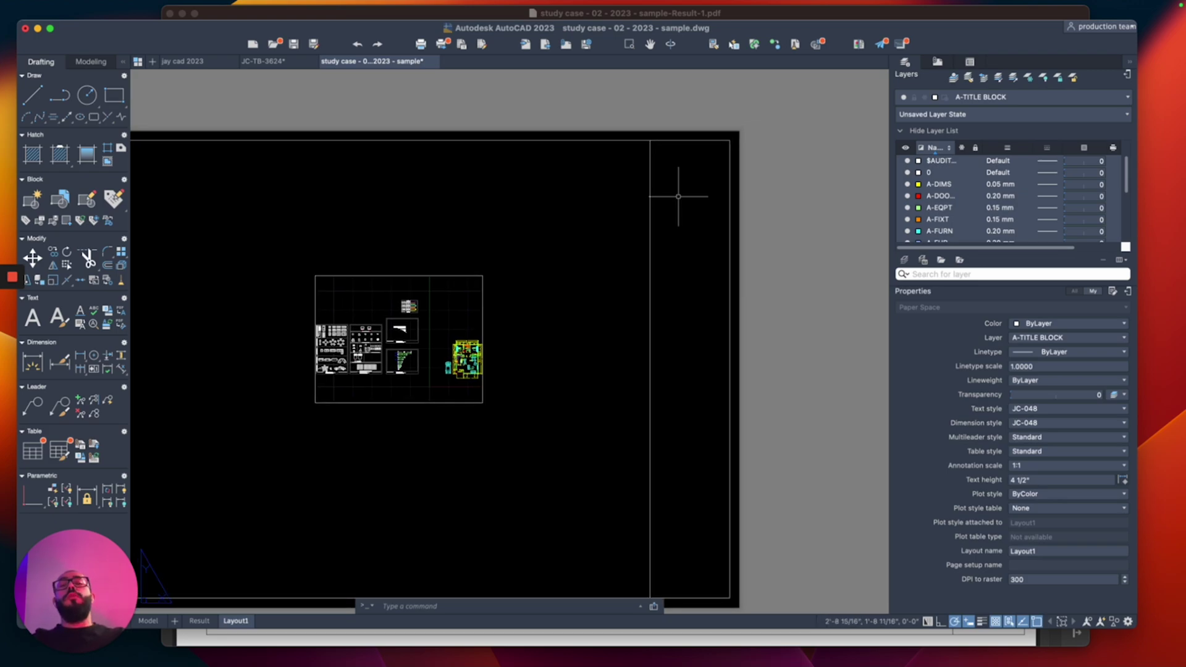
{"action": "scroll", "coordinate": [691, 165], "scroll_direction": "up", "scroll_amount": 5}
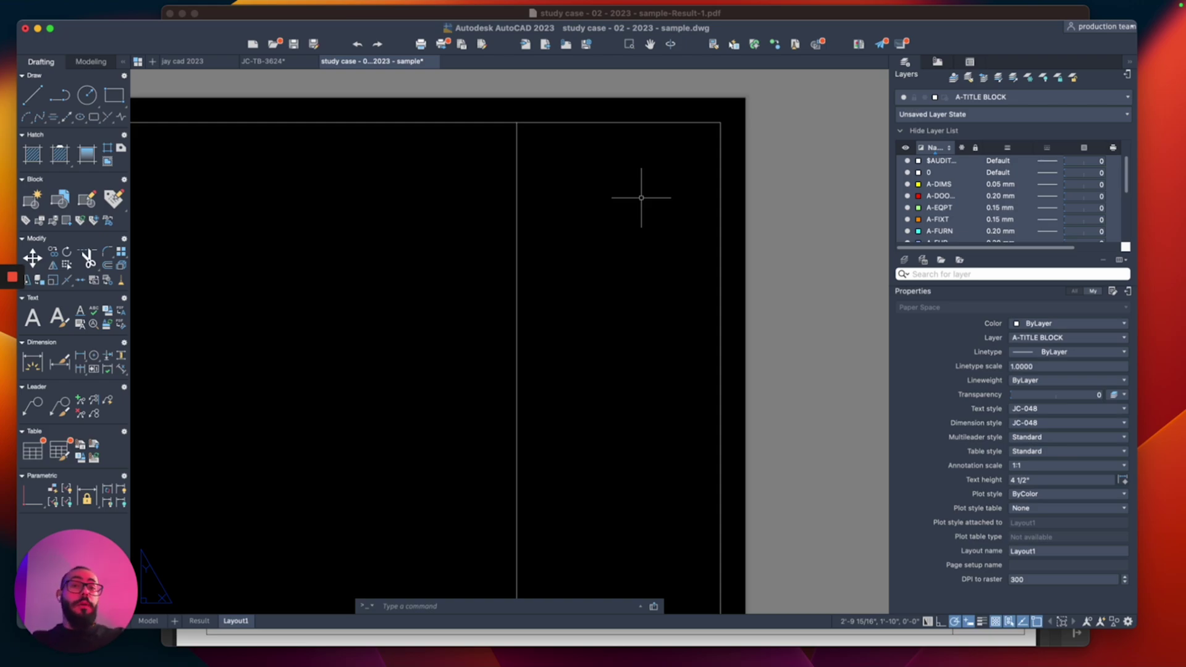
{"action": "scroll", "coordinate": [641, 198], "scroll_direction": "down", "scroll_amount": 2}
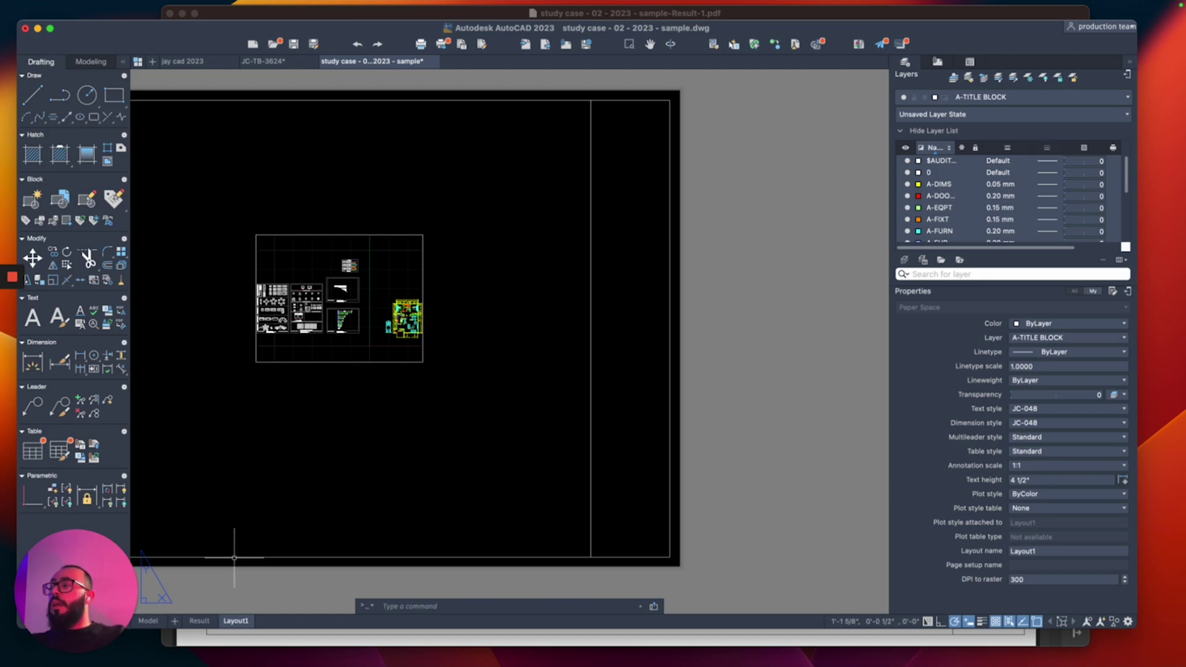
Step: Switch to the Result layout and view its reference title-block strip
{"action": "left_click", "coordinate": [199, 621]}
{"action": "scroll", "coordinate": [767, 185], "scroll_direction": "up", "scroll_amount": 5}
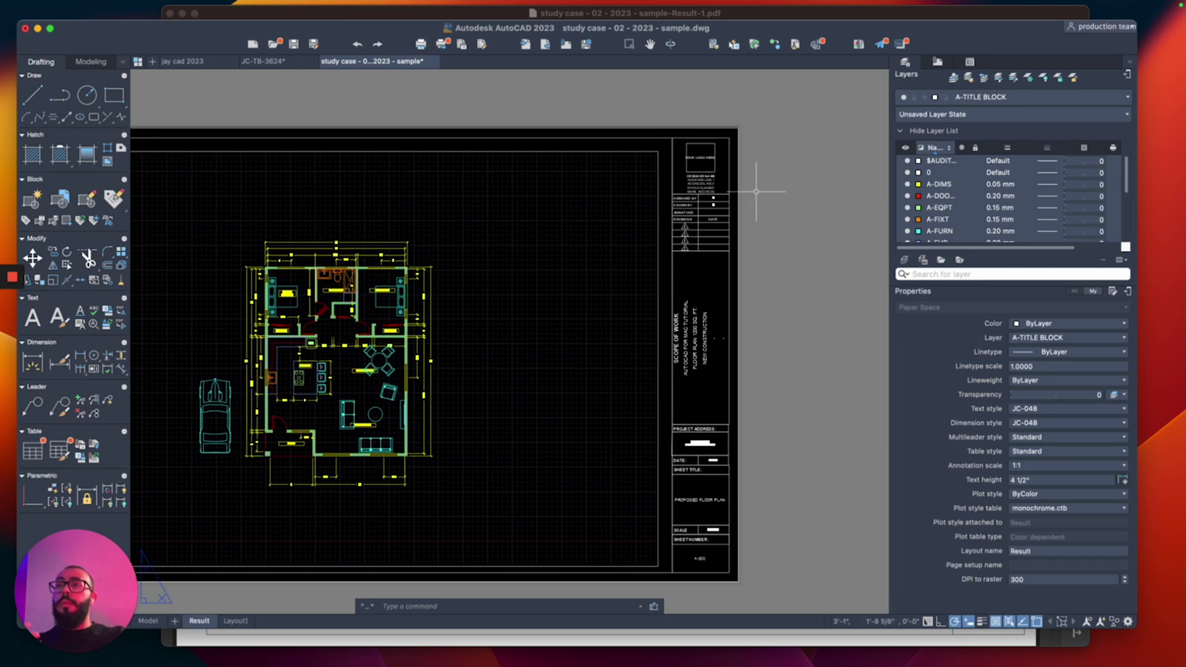
{"action": "middle_click_drag", "start_coordinate": [542, 231], "coordinate": [567, 195]}
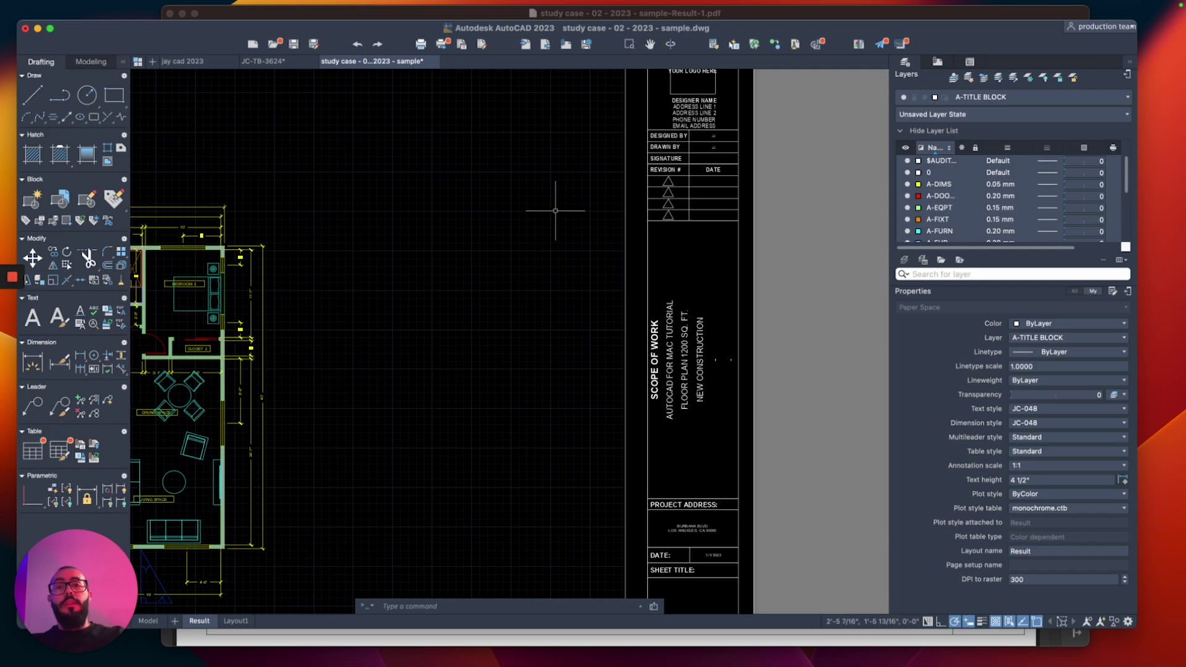
Step: On Layout1, draw a horizontal polyline divider from the vertical line to the right border
{"action": "left_click", "coordinate": [236, 621]}
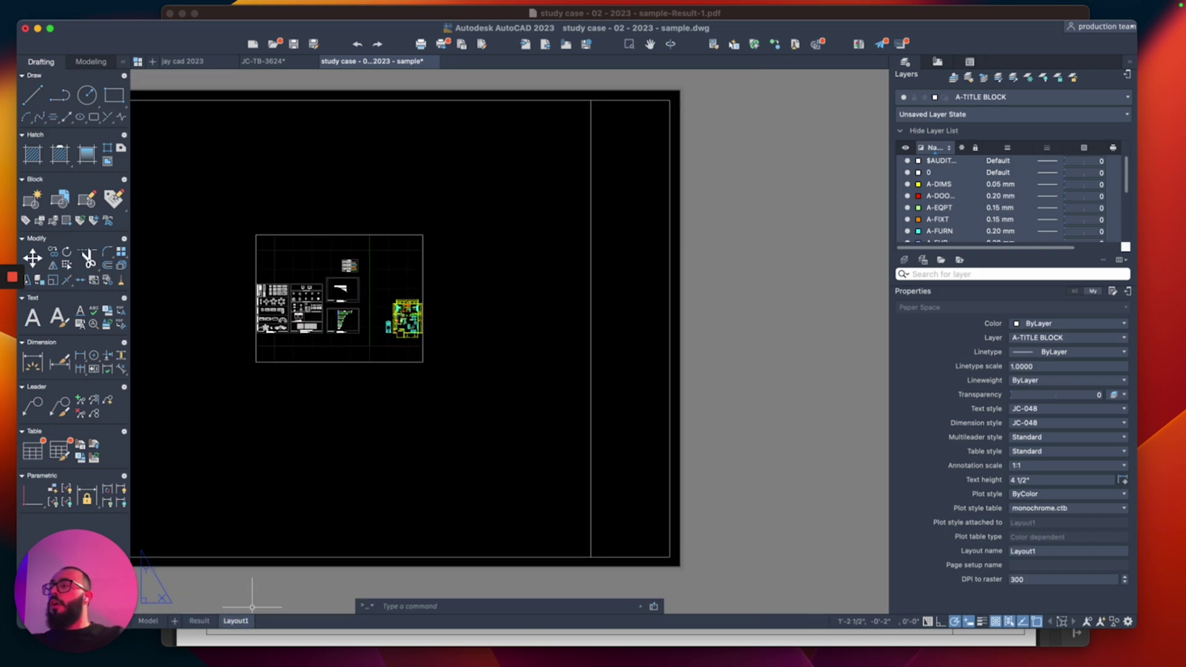
{"action": "middle_click_drag", "start_coordinate": [562, 155], "coordinate": [543, 180]}
{"action": "scroll", "coordinate": [553, 185], "scroll_direction": "up", "scroll_amount": 3}
{"action": "type", "text": "pl"}
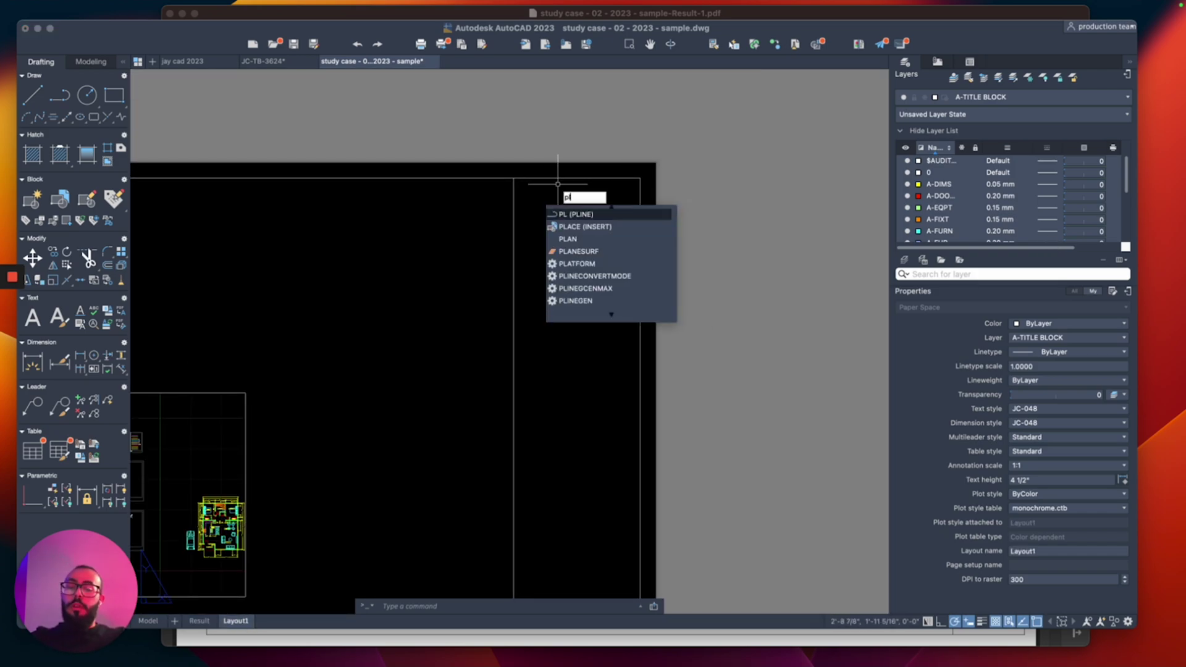
{"action": "key", "text": "Return"}
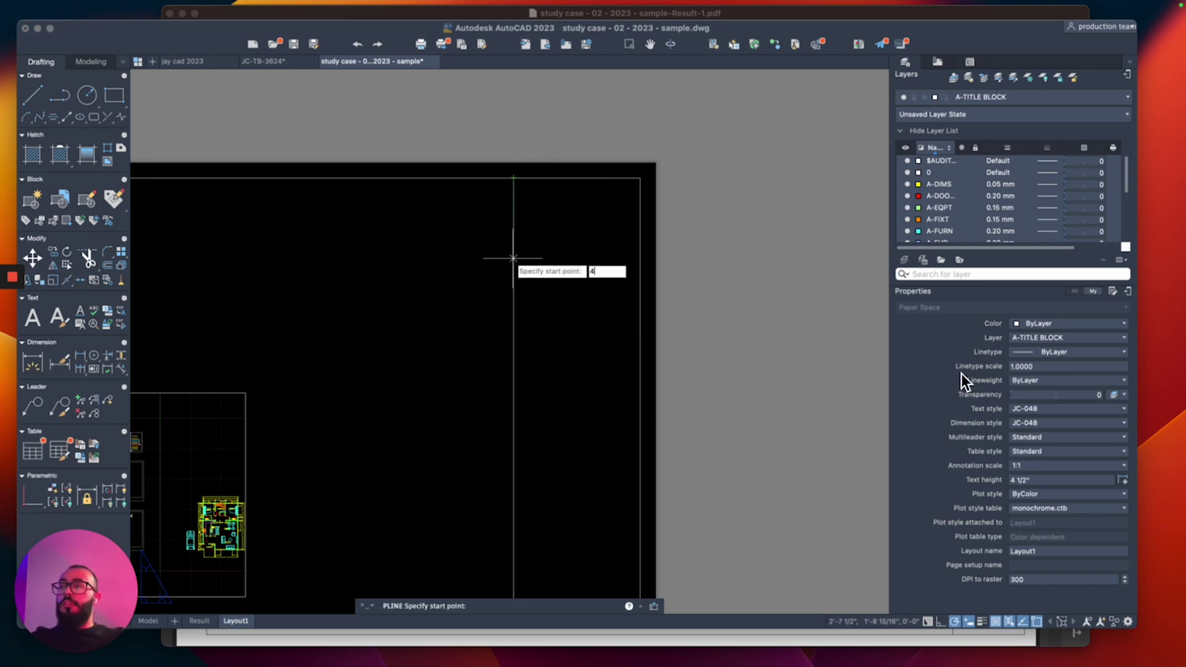
{"action": "left_click", "coordinate": [514, 304]}
{"action": "left_click", "coordinate": [640, 304]}
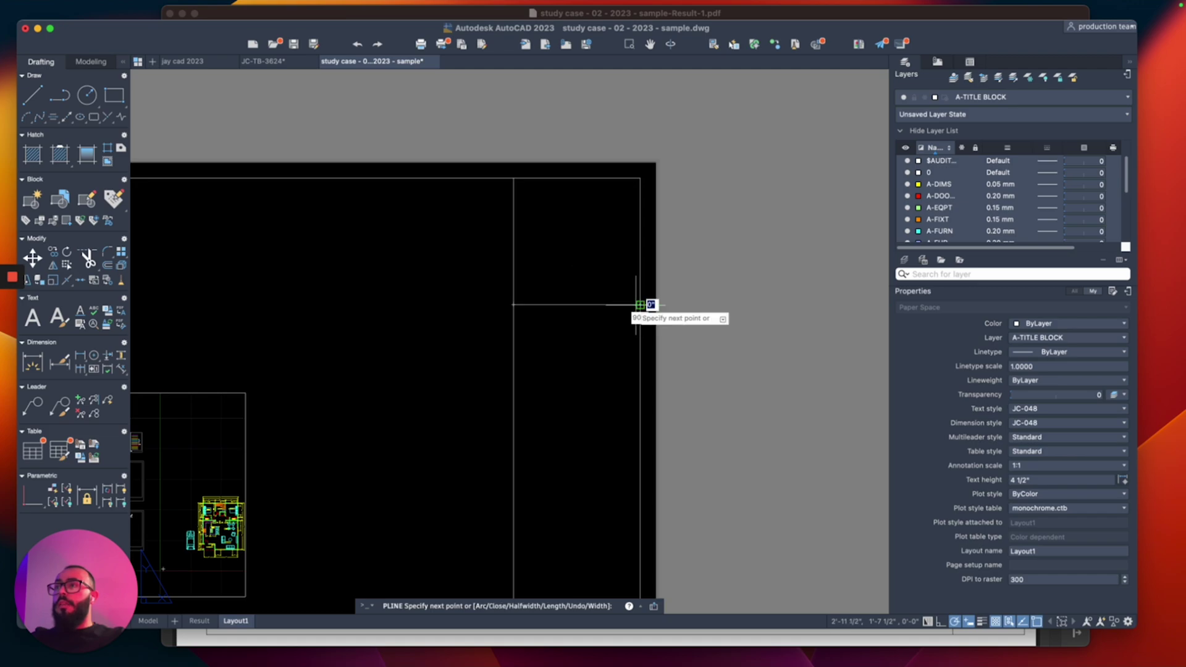
{"action": "key", "text": "Return"}
{"action": "middle_click_drag", "start_coordinate": [640, 304], "coordinate": [636, 227]}
{"action": "scroll", "coordinate": [543, 256], "scroll_direction": "down", "scroll_amount": 4}
{"action": "scroll", "coordinate": [550, 283], "scroll_direction": "up", "scroll_amount": 3}
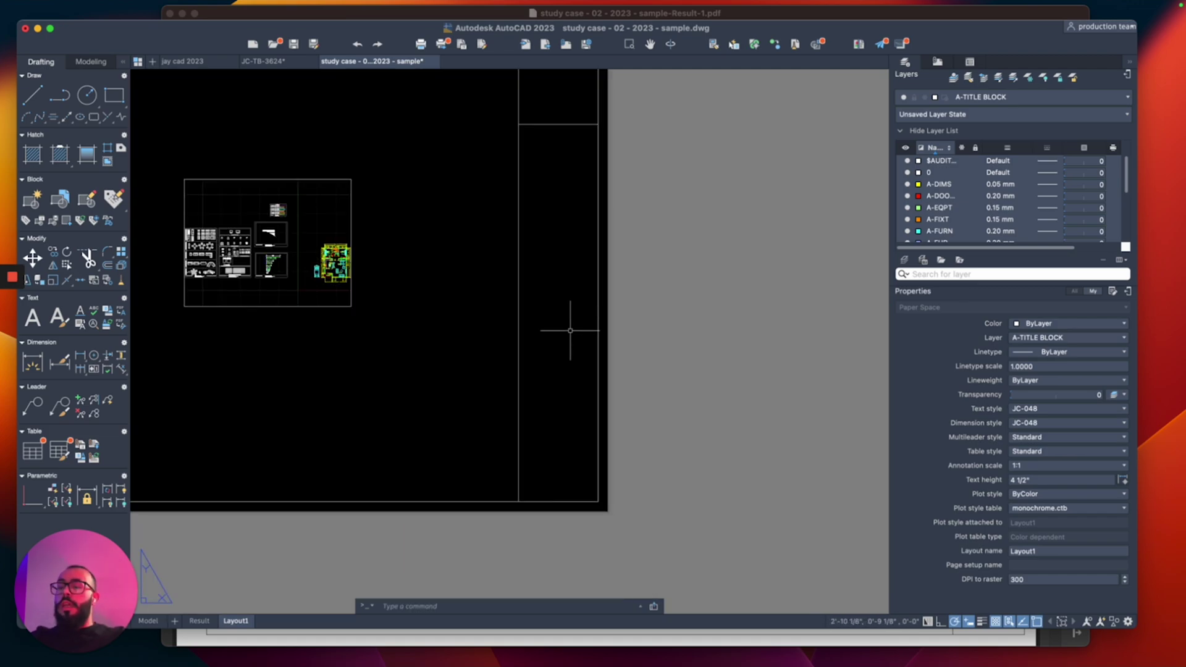
Step: Copy the lower horizontal line slightly upward to add a second divider above it
{"action": "type", "text": "dl"}
{"action": "key", "text": "Return"}
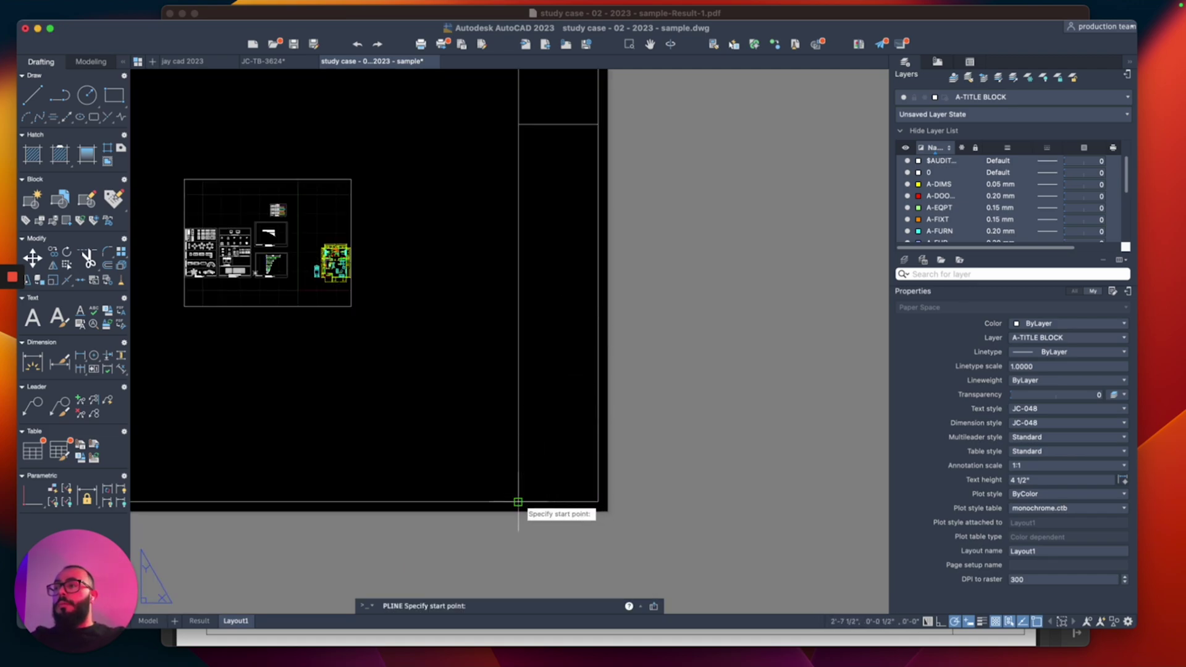
{"action": "type", "text": "2"}
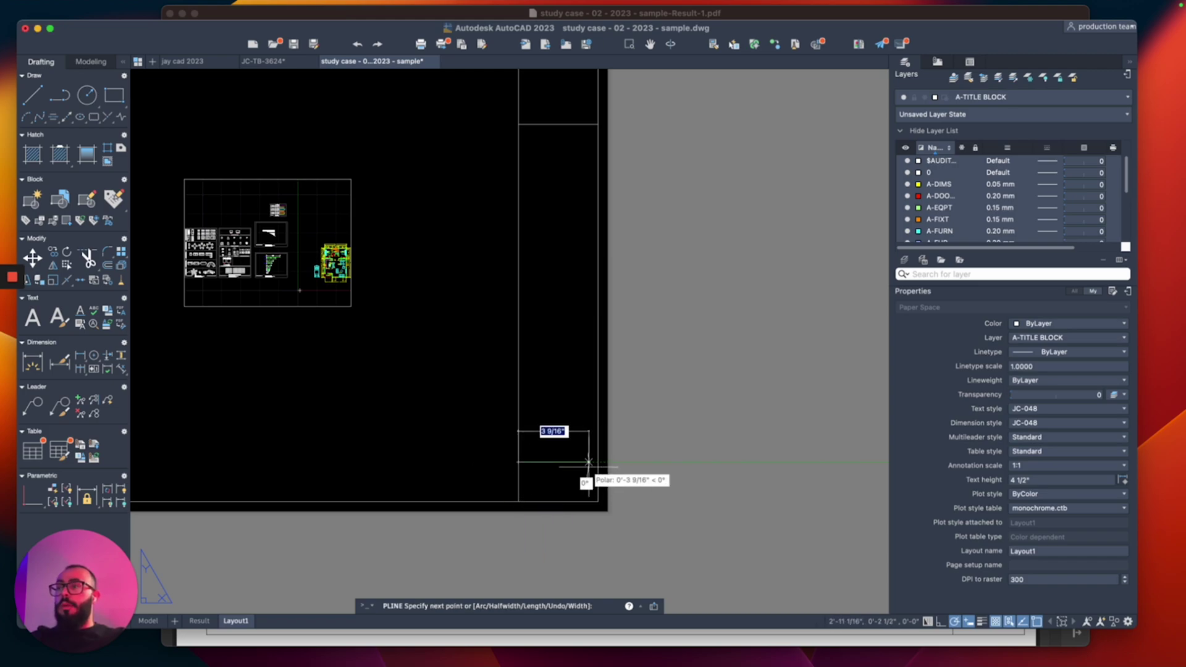
{"action": "key", "text": "Escape"}
{"action": "scroll", "coordinate": [555, 432], "scroll_direction": "up", "scroll_amount": 2}
{"action": "left_click", "coordinate": [572, 430]}
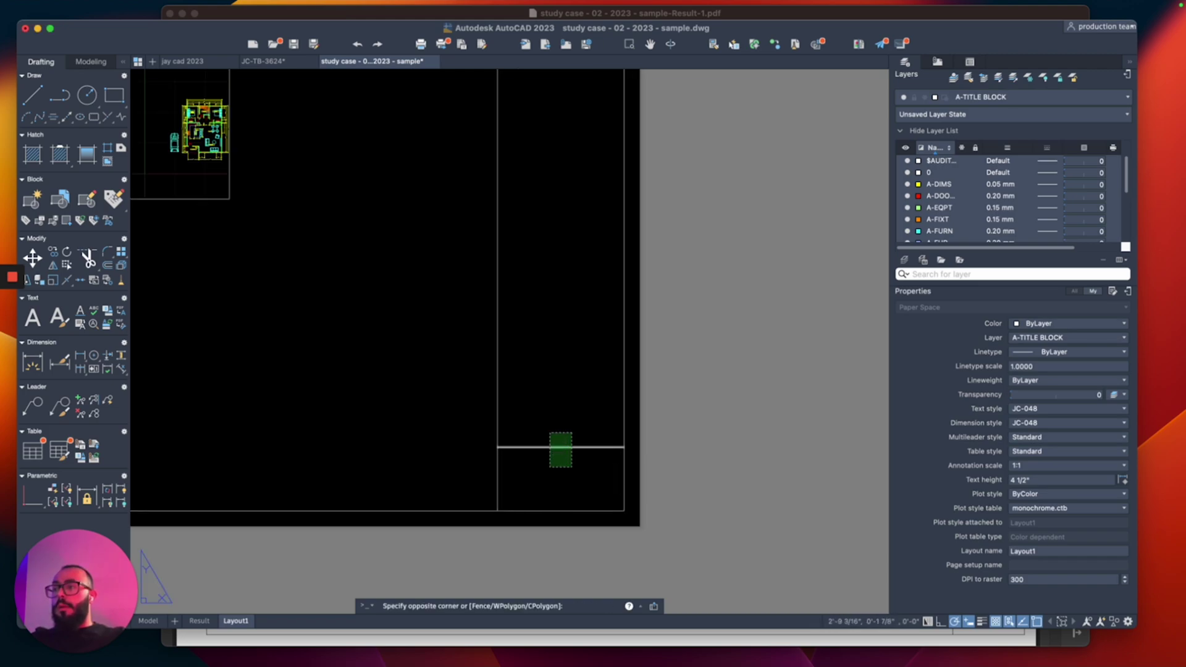
{"action": "left_click", "coordinate": [548, 473]}
{"action": "type", "text": "co"}
{"action": "key", "text": "Return"}
{"action": "left_click", "coordinate": [497, 446]}
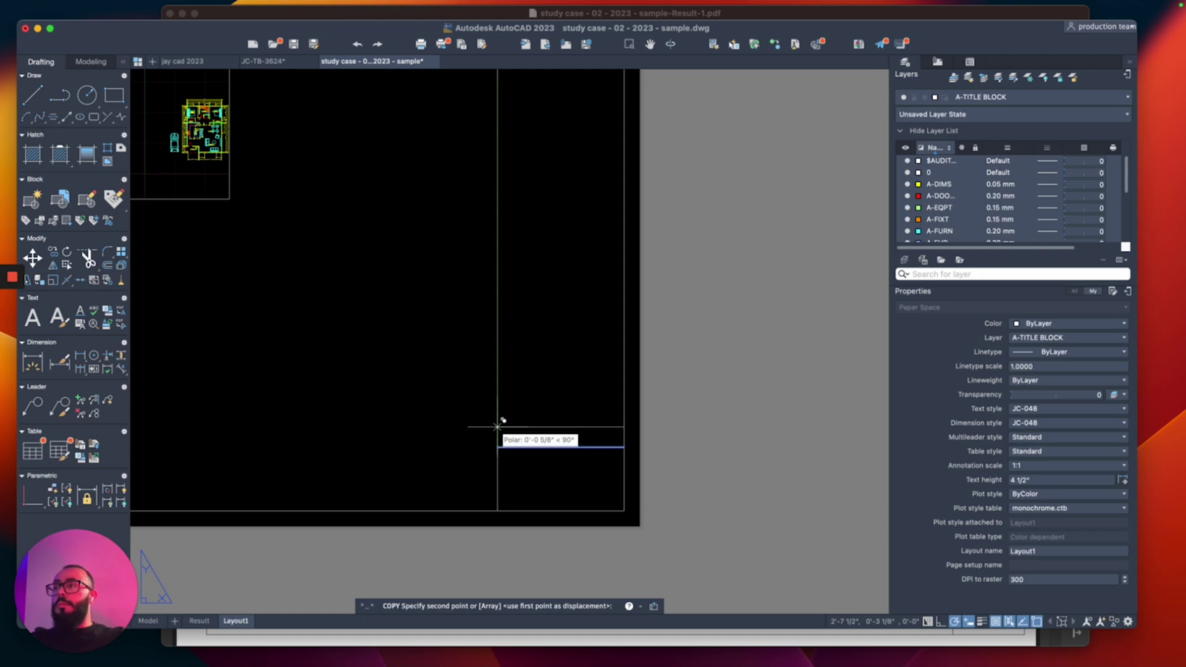
{"action": "left_click", "coordinate": [497, 383]}
{"action": "key", "text": "Escape"}
{"action": "scroll", "coordinate": [430, 394], "scroll_direction": "down", "scroll_amount": 2}
Step: Switch the current text style from JC-048 to JC-001 in the Properties palette
{"action": "middle_click_drag", "start_coordinate": [430, 394], "coordinate": [471, 349]}
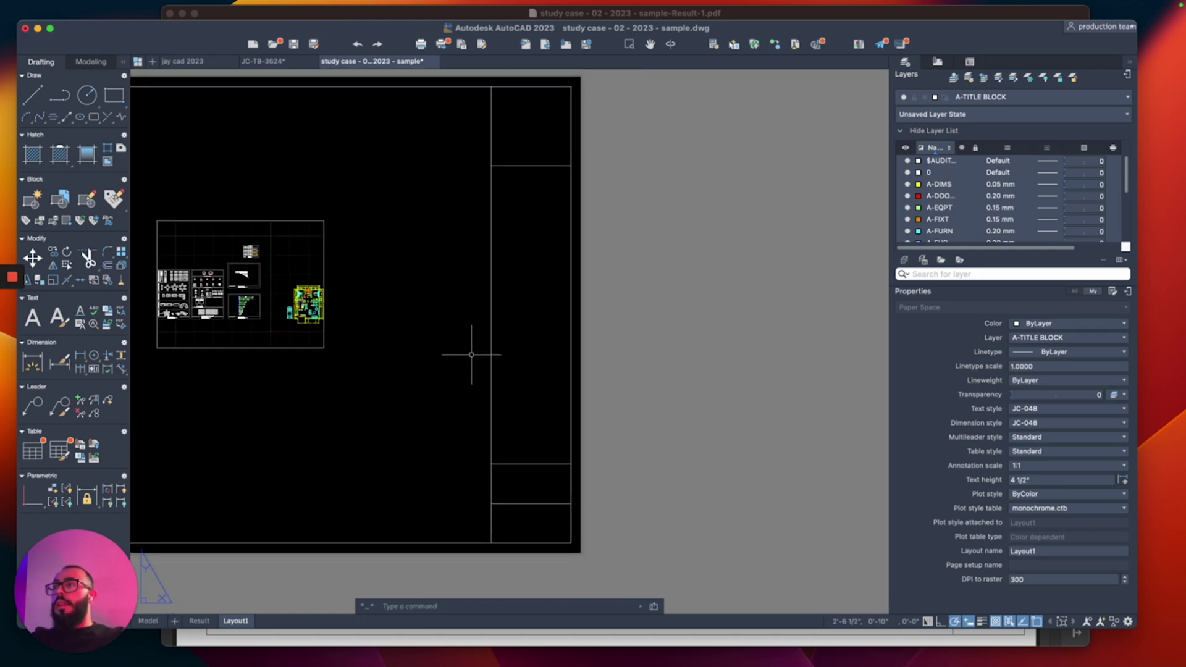
{"action": "scroll", "coordinate": [471, 349], "scroll_direction": "down", "scroll_amount": 1}
{"action": "scroll", "coordinate": [476, 344], "scroll_direction": "up", "scroll_amount": 1}
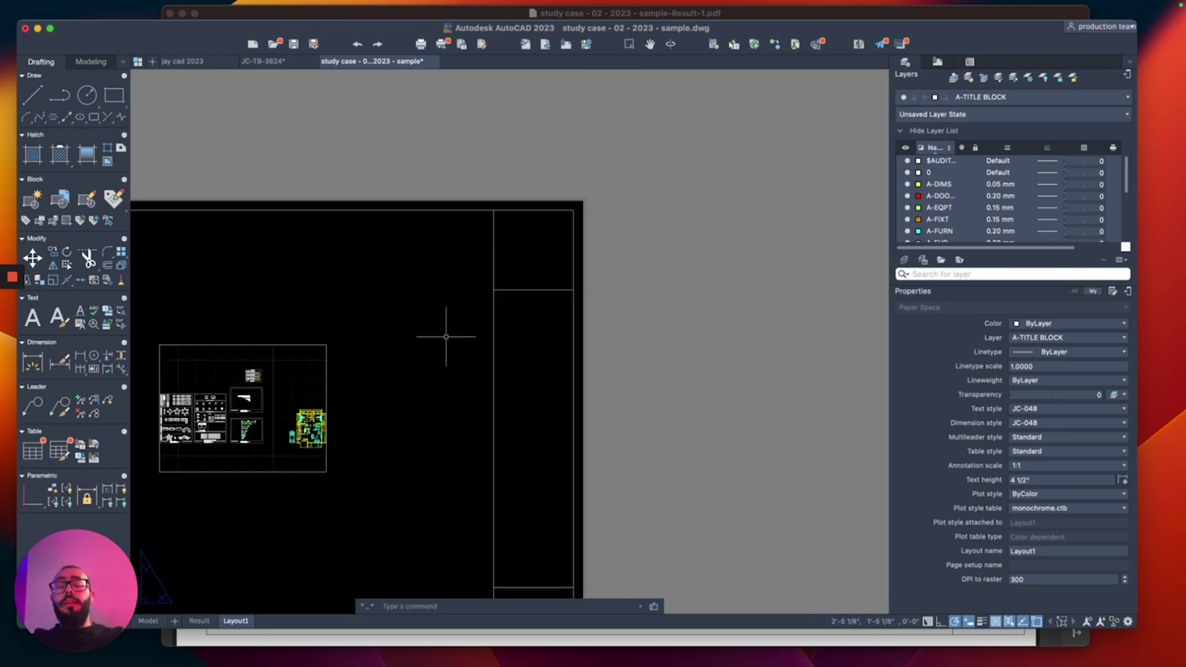
{"action": "middle_click_drag", "start_coordinate": [440, 351], "coordinate": [443, 320]}
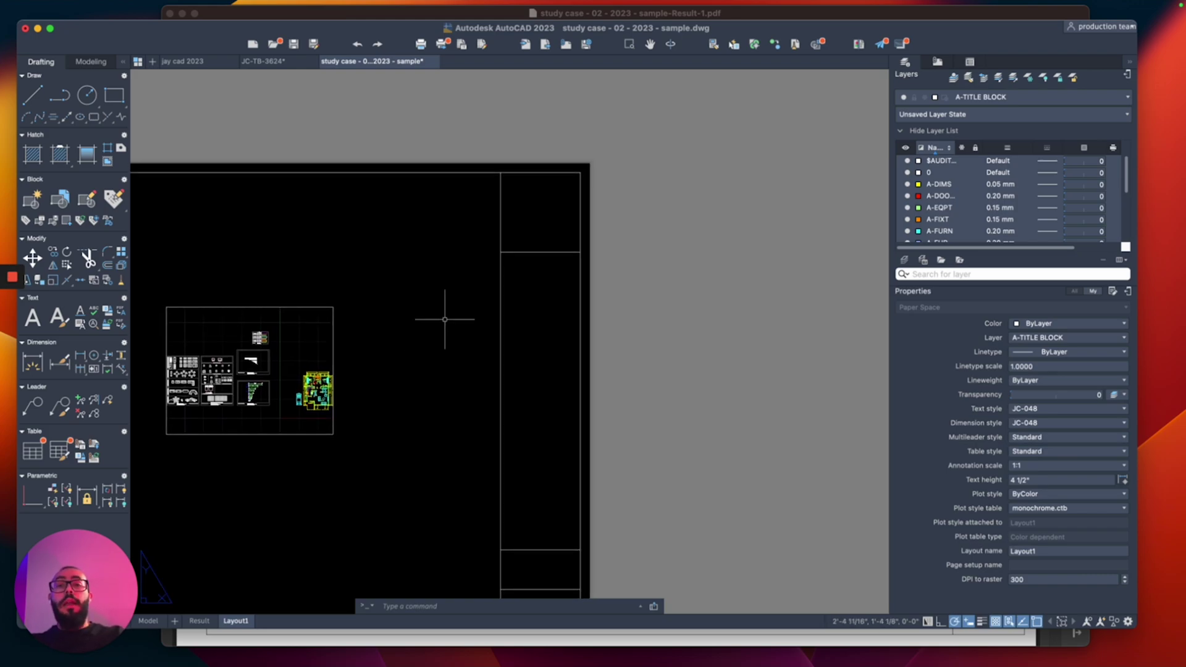
{"action": "scroll", "coordinate": [529, 174], "scroll_direction": "up", "scroll_amount": 2}
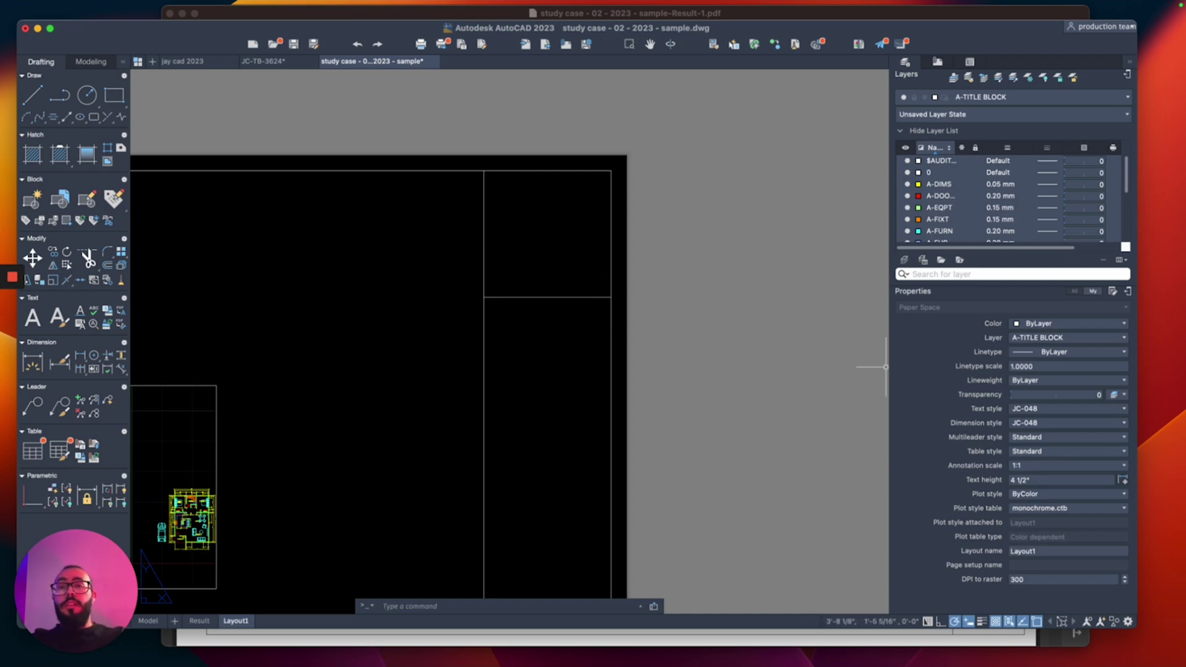
{"action": "left_click", "coordinate": [1067, 409]}
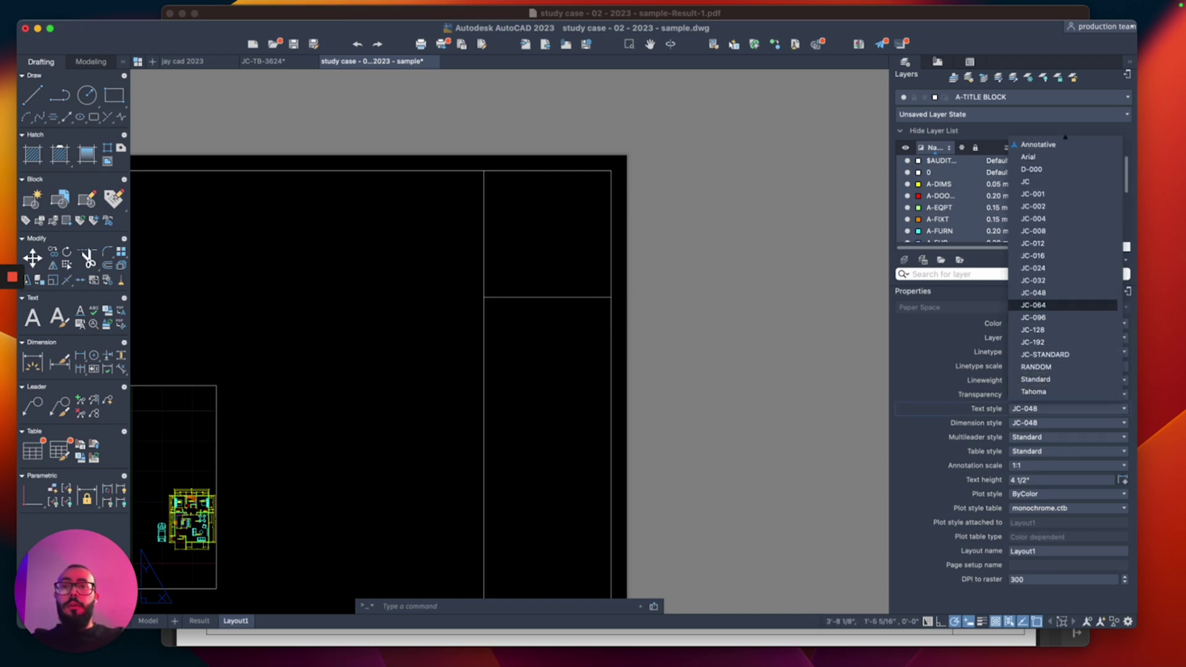
{"action": "left_click", "coordinate": [1040, 196]}
{"action": "scroll", "coordinate": [529, 203], "scroll_direction": "up", "scroll_amount": 3}
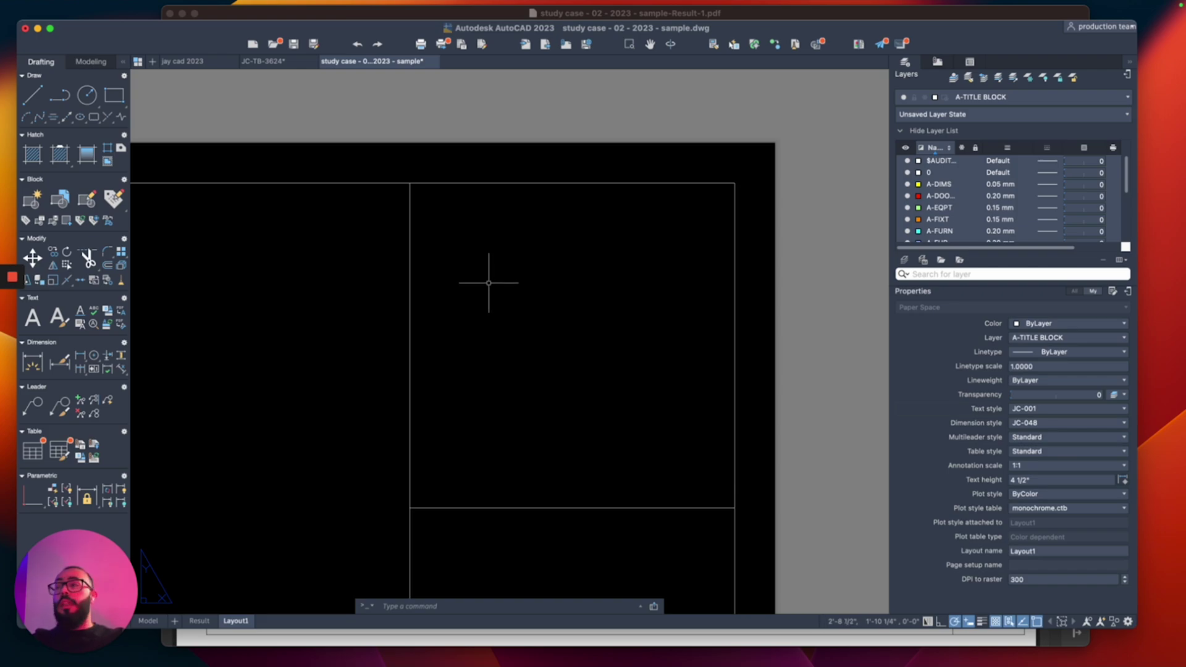
Step: Create a multiline text 'JAY CAD' in the upper title-block panel
{"action": "type", "text": "mt"}
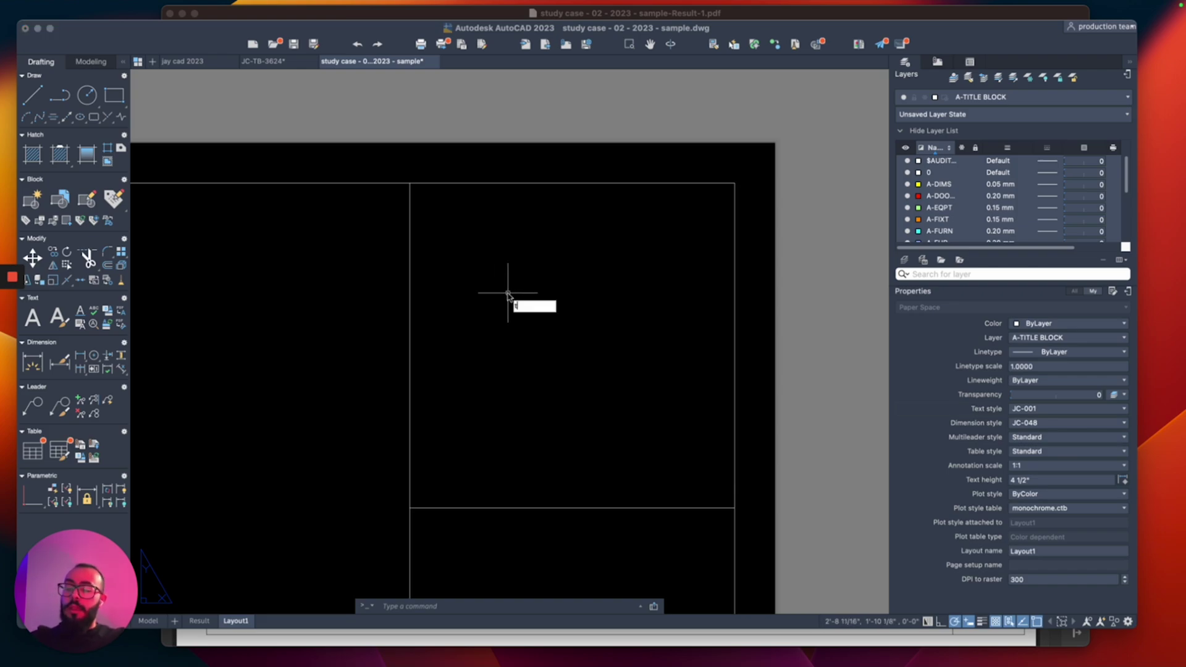
{"action": "key", "text": "Return"}
{"action": "left_click", "coordinate": [434, 347]}
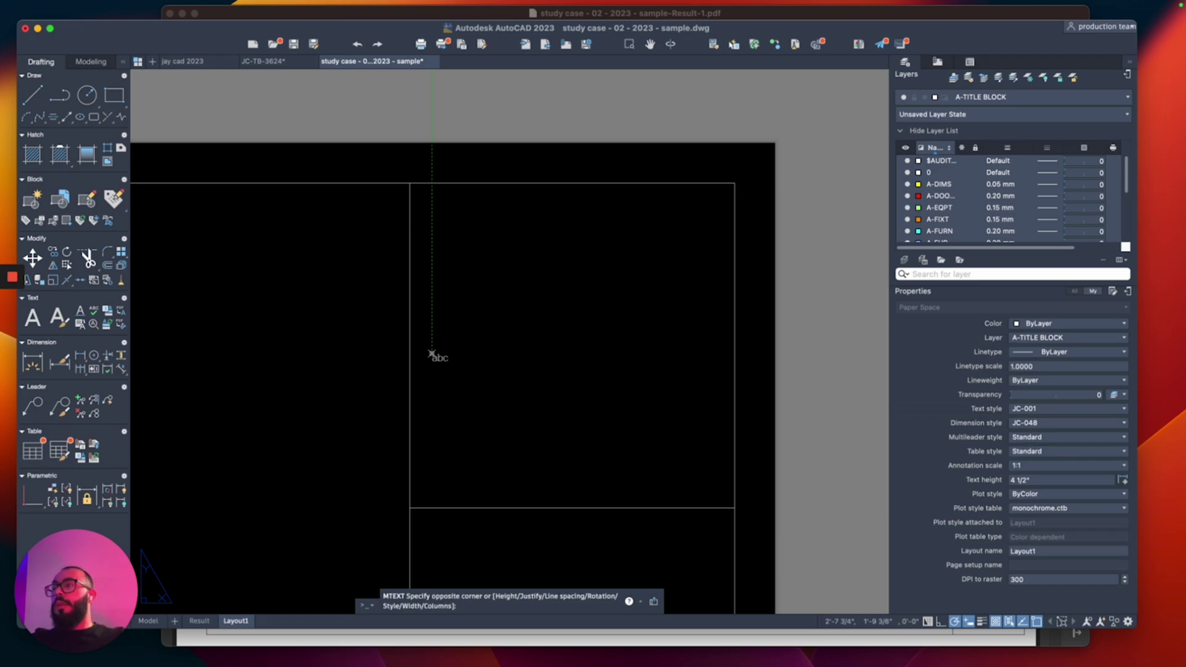
{"action": "left_click", "coordinate": [683, 384]}
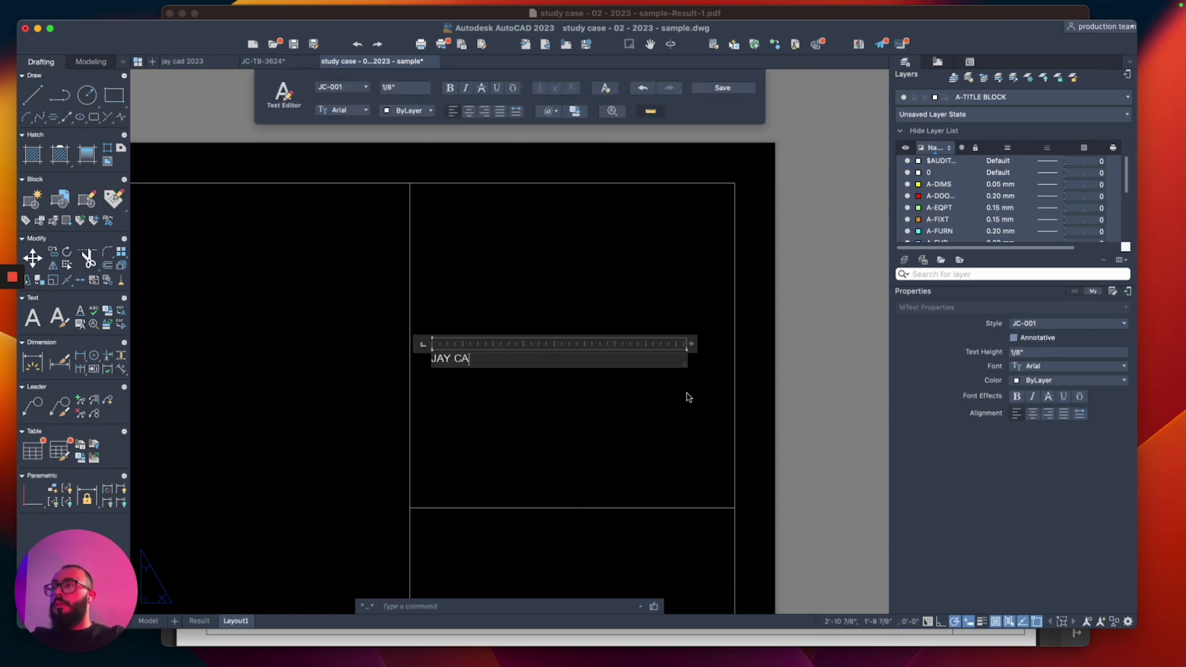
{"action": "left_click", "coordinate": [593, 410]}
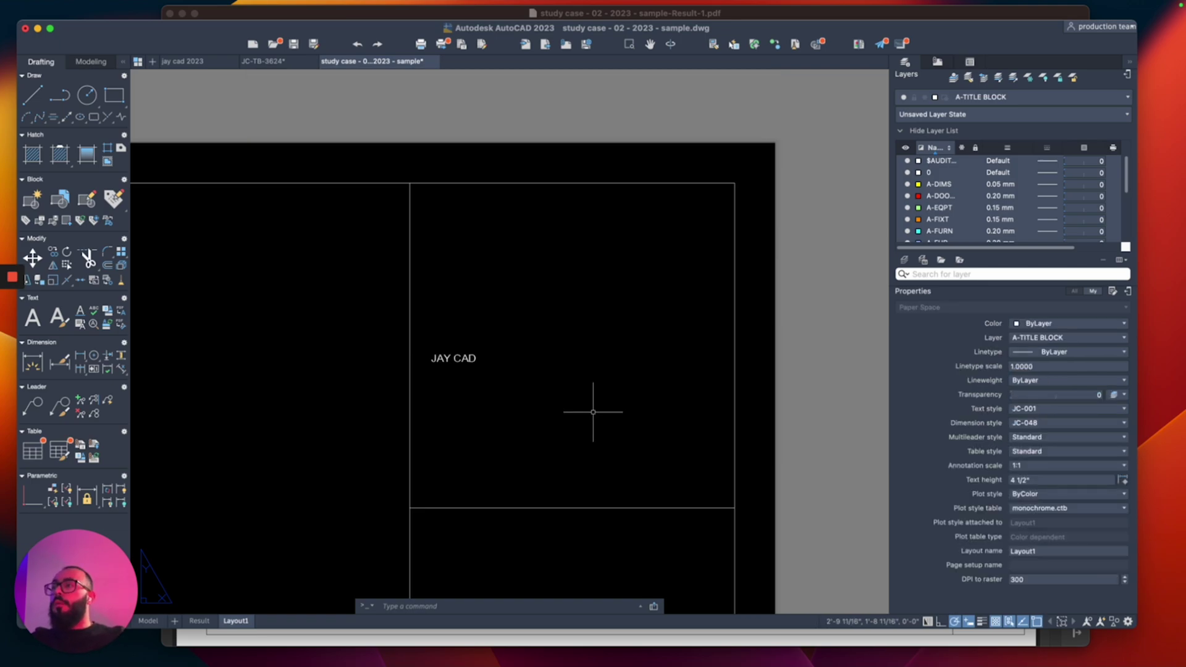
Step: Select the JAY CAD text and start copying it from a base point
{"action": "left_click", "coordinate": [454, 359]}
{"action": "type", "text": "m"}
{"action": "key", "text": "Return"}
{"action": "left_click", "coordinate": [520, 375]}
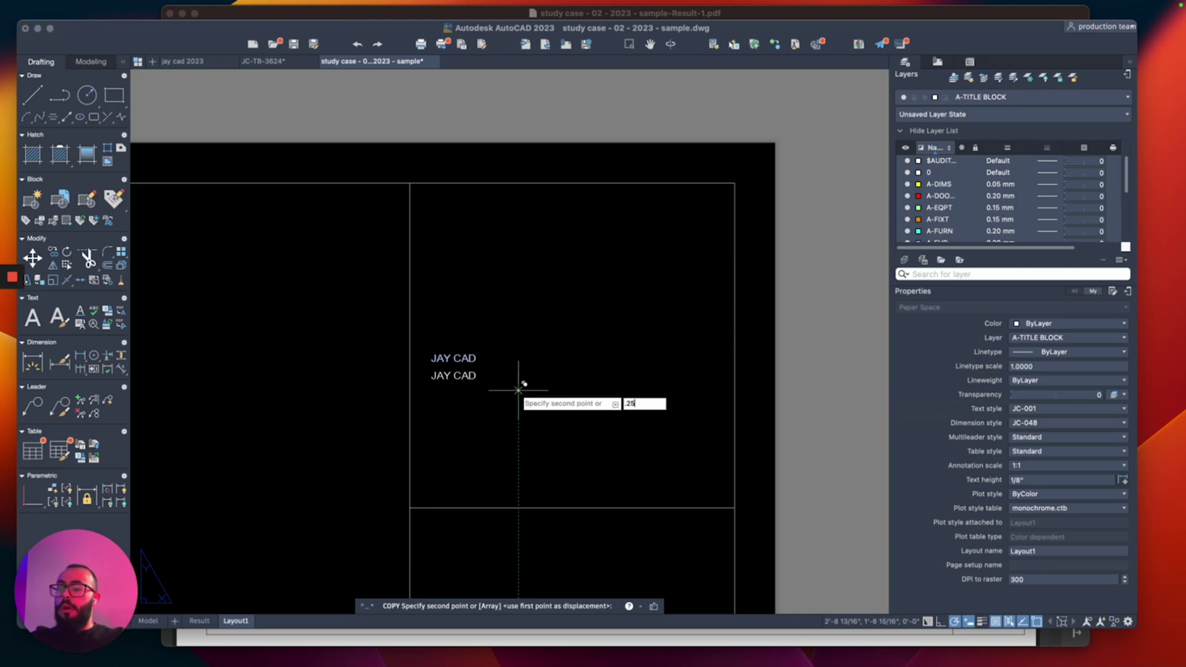
Step: Place JAY CAD copies below the original, the later ones 0.5 and 0.75 lower
{"action": "left_click", "coordinate": [519, 394]}
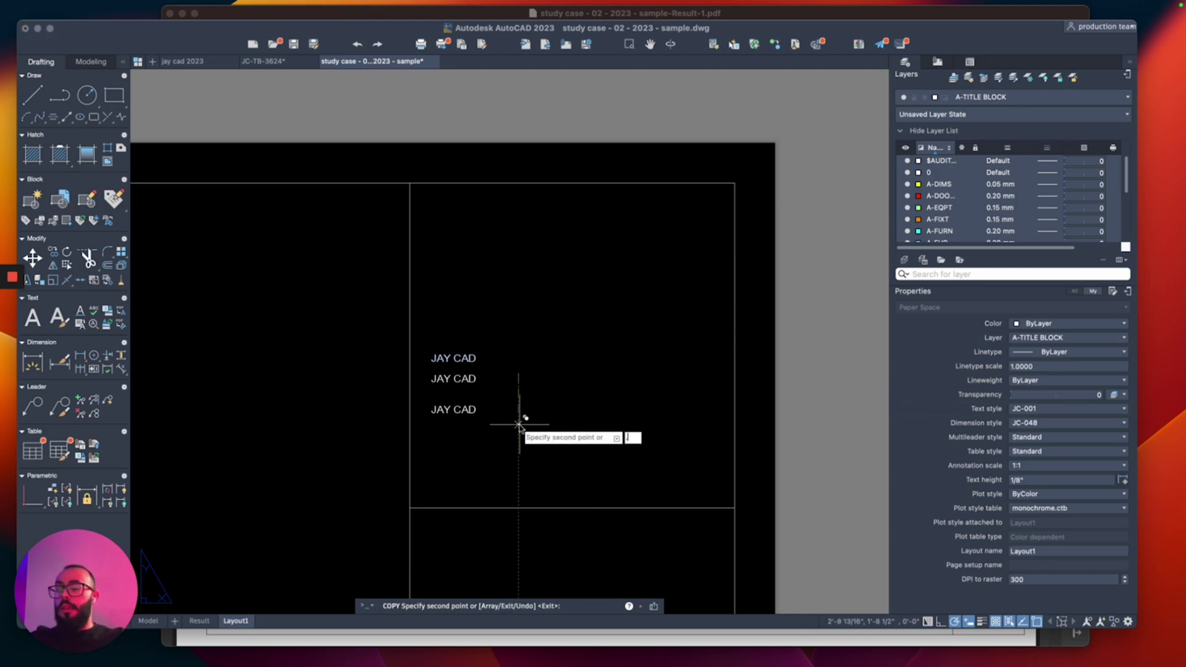
{"action": "key", "text": "Return"}
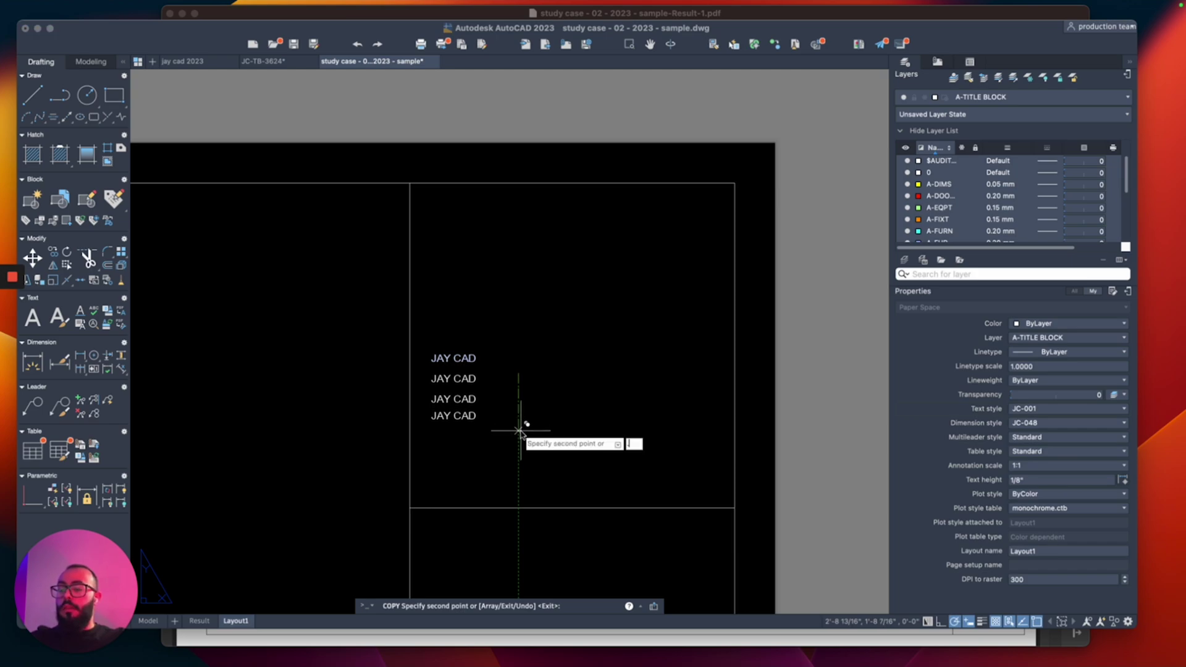
{"action": "type", "text": ".75"}
{"action": "key", "text": "Return"}
{"action": "key", "text": "Return"}
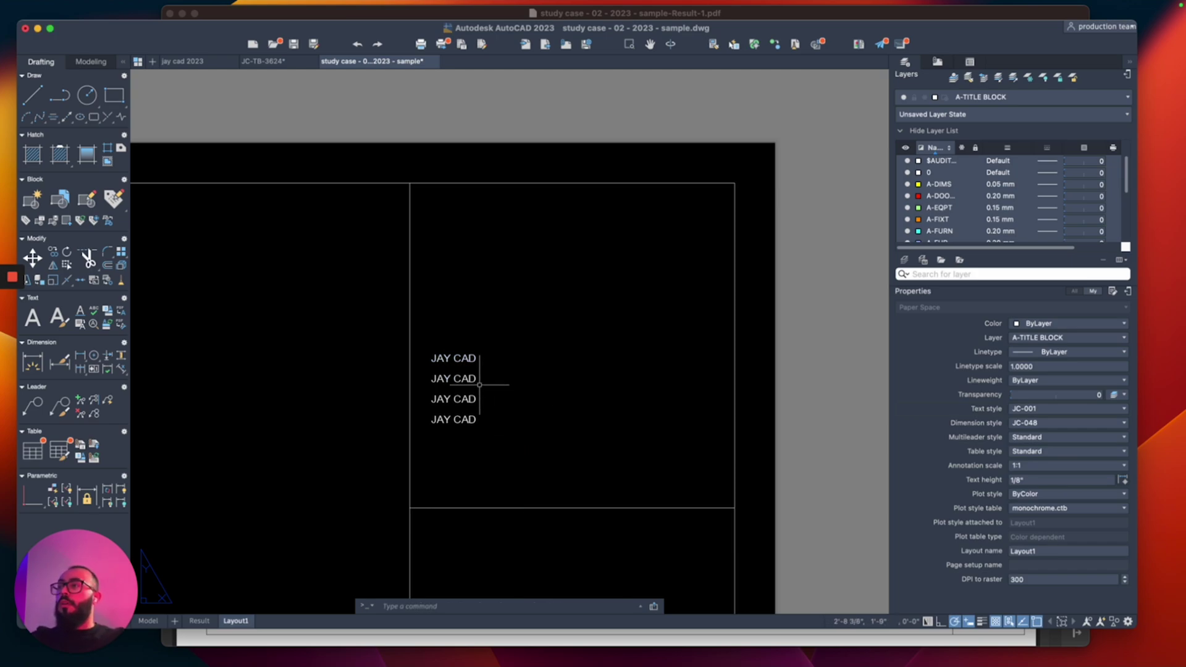
Step: Check the four stacked lines, then select the second line and start TEXTEDIT on it
{"action": "left_click", "coordinate": [510, 328]}
{"action": "left_click", "coordinate": [485, 437]}
{"action": "key", "text": "Escape"}
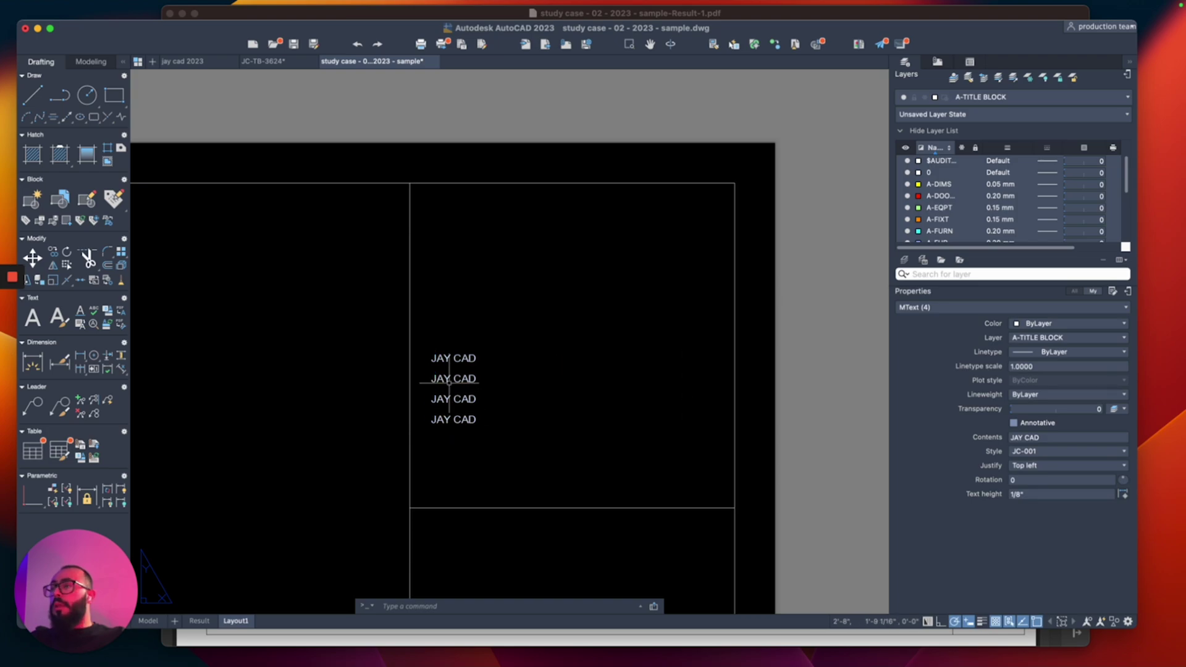
{"action": "left_click", "coordinate": [450, 378]}
{"action": "scroll", "coordinate": [450, 378], "scroll_direction": "up", "scroll_amount": 4}
{"action": "type", "text": "ted"}
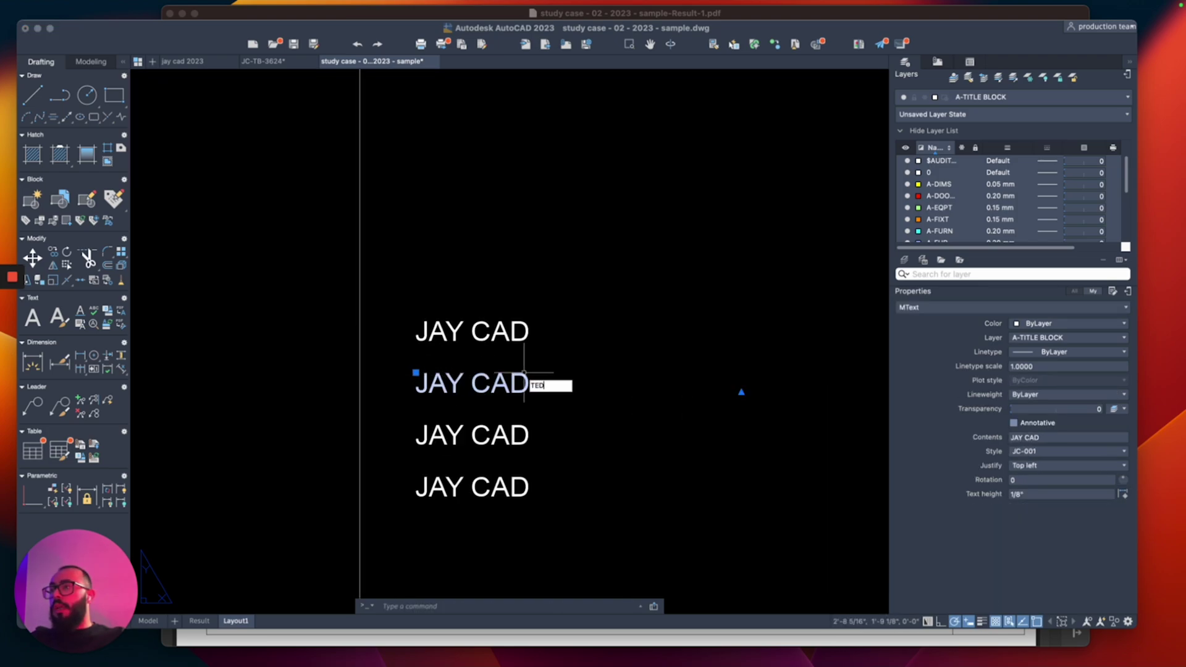
{"action": "key", "text": "Return"}
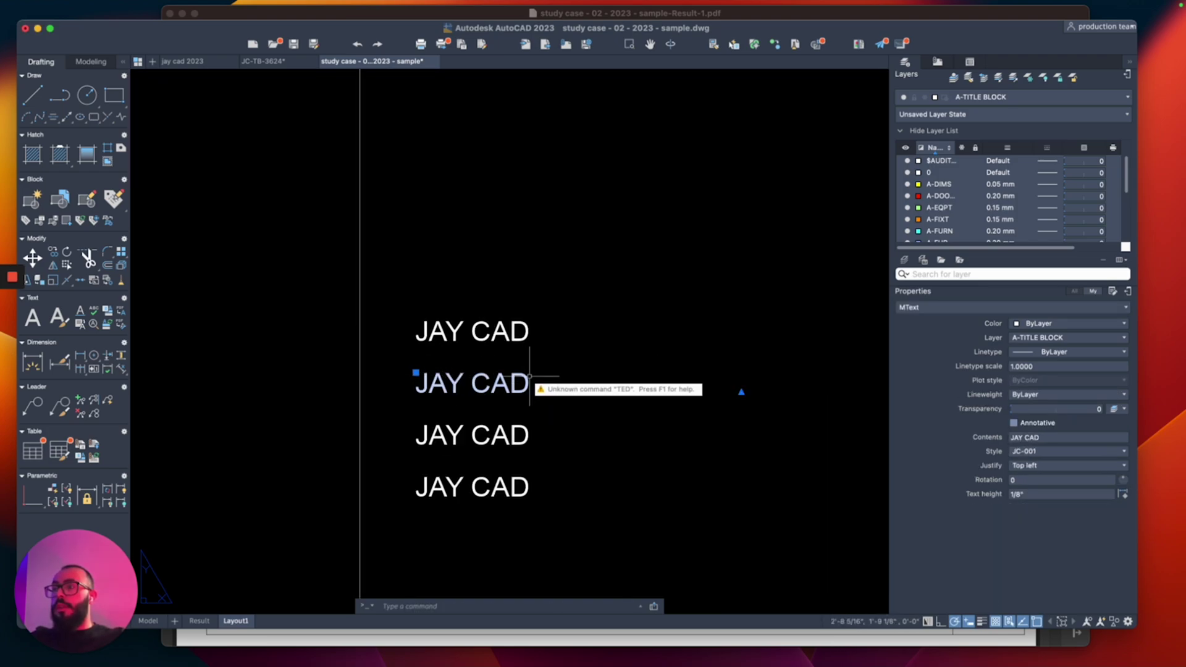
Step: Change the second JAY CAD line into the phone number line
{"action": "double_click", "coordinate": [549, 382]}
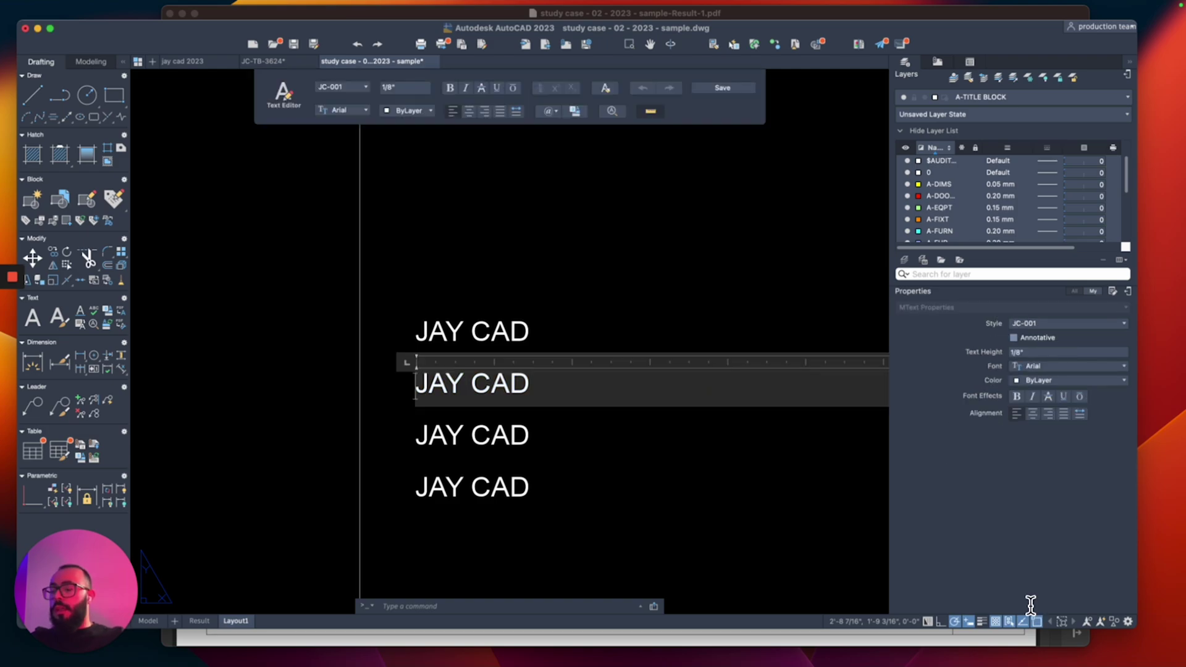
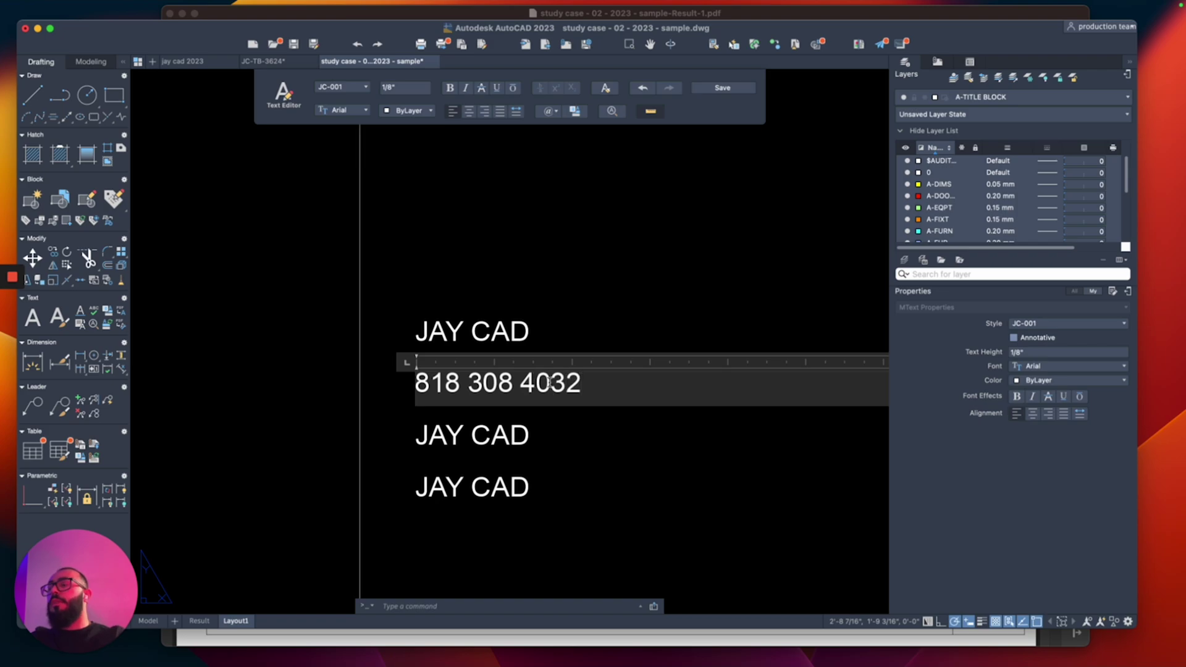
{"action": "left_click", "coordinate": [525, 451]}
Step: Replace the third line's text with the company e-mail address
{"action": "left_click", "coordinate": [553, 452]}
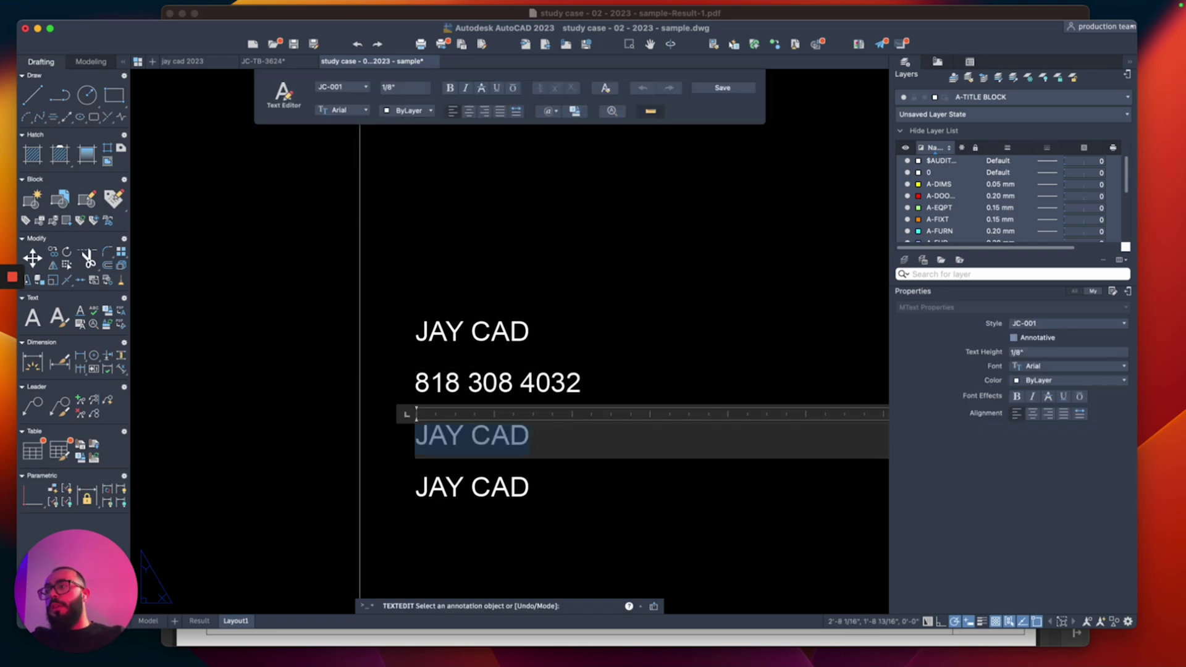
{"action": "key", "text": "BackSpace"}
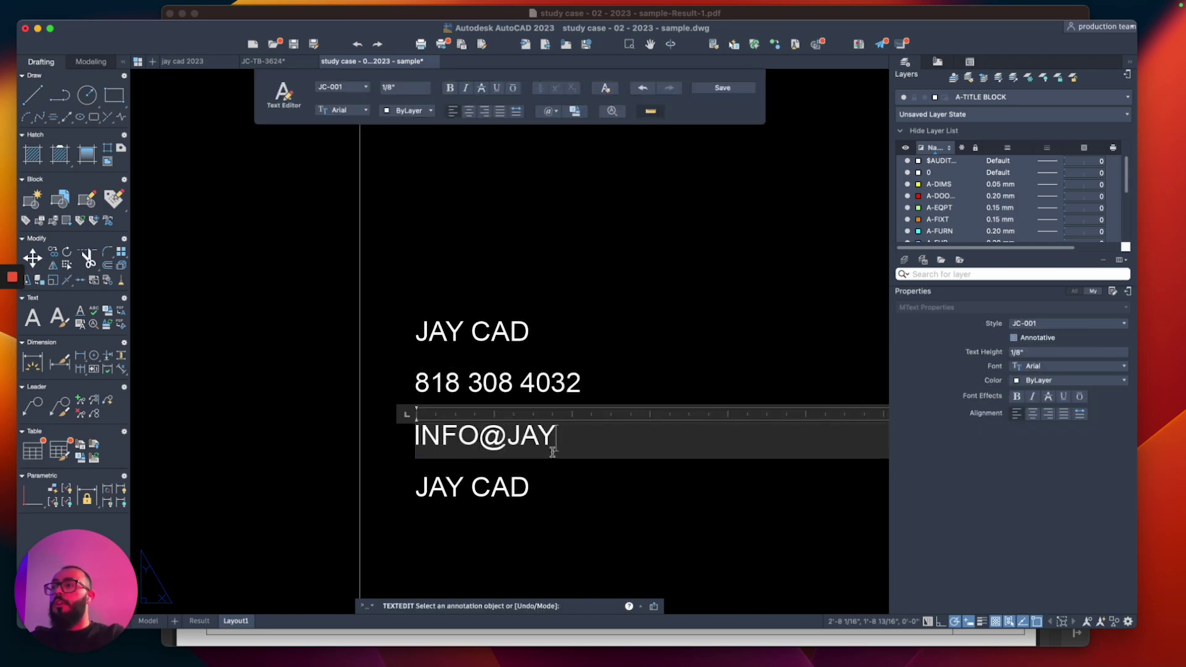
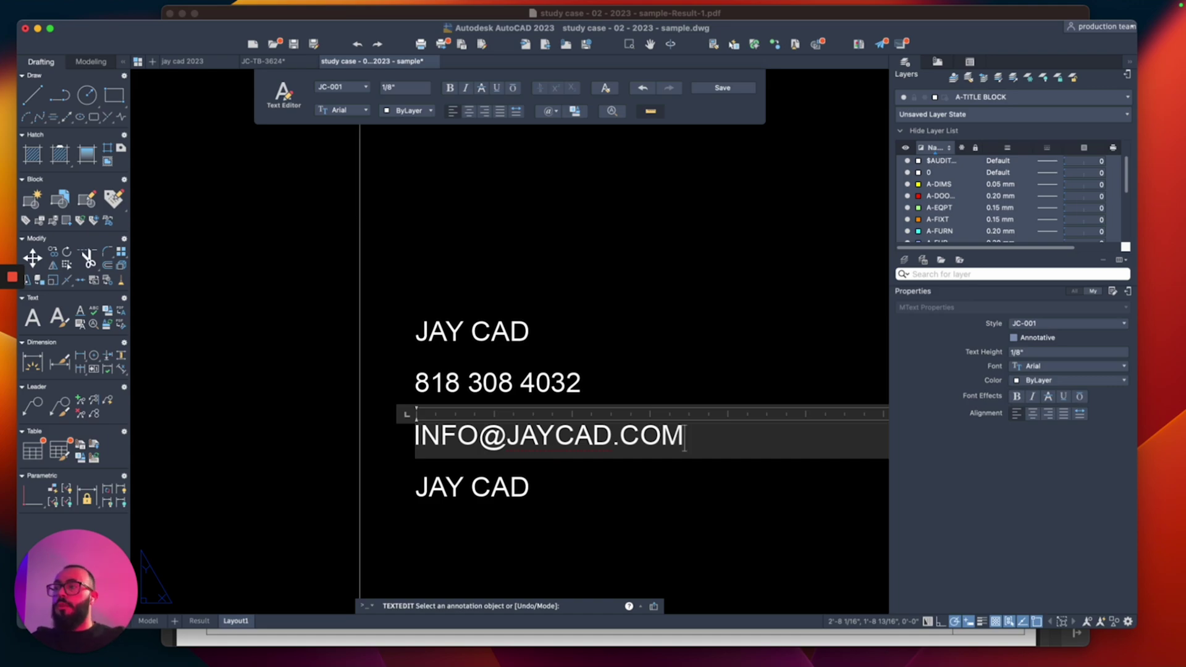
{"action": "left_click", "coordinate": [485, 491]}
Step: Replace the last line with a two-line address: street line above the city and state line
{"action": "left_click", "coordinate": [484, 491]}
{"action": "type", "text": "L"}
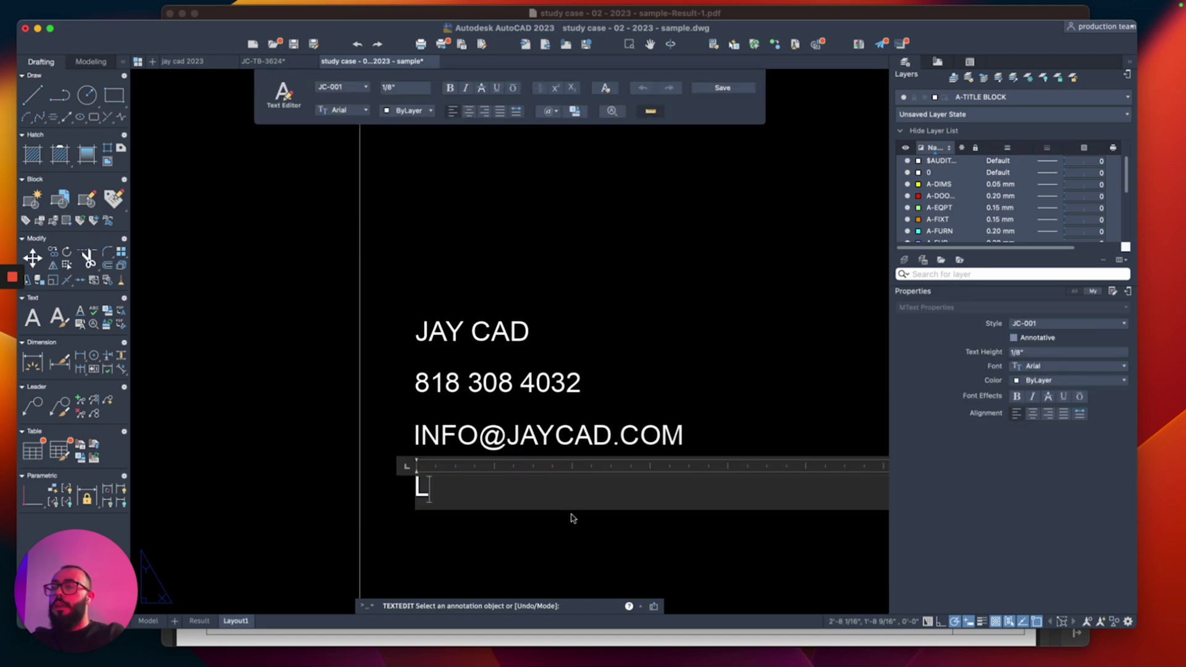
{"action": "type", "text": "OS ANGE"}
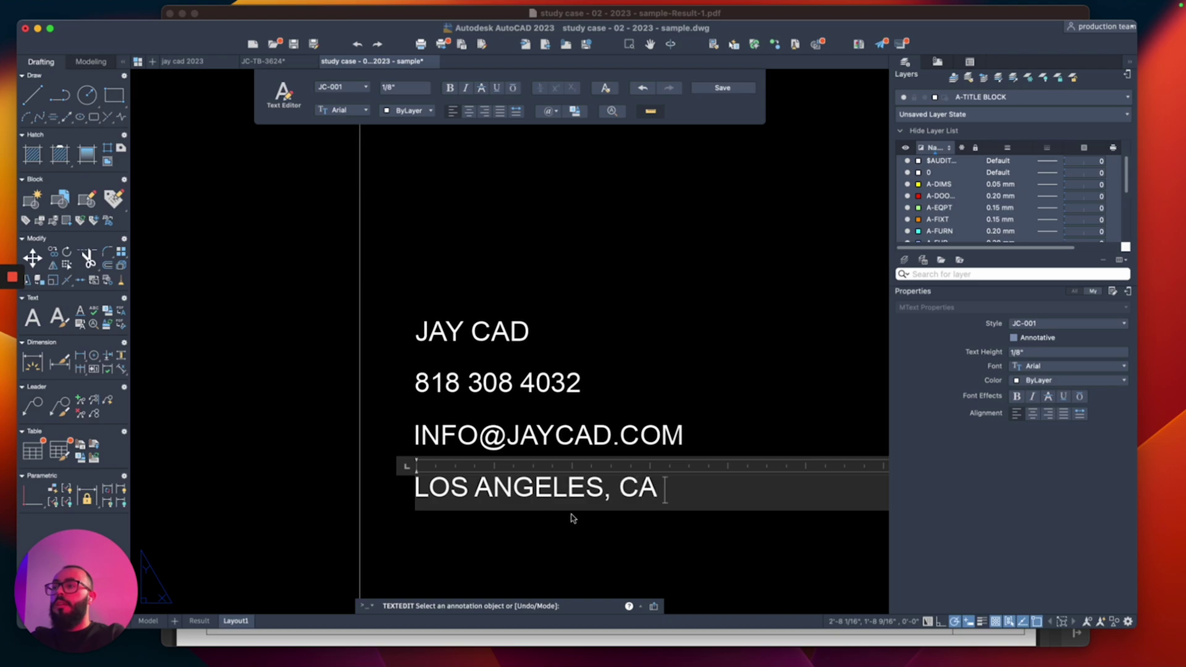
{"action": "type", "text": "LES, CA"}
{"action": "key", "text": "Return"}
{"action": "key", "text": "Up"}
{"action": "key", "text": "Return"}
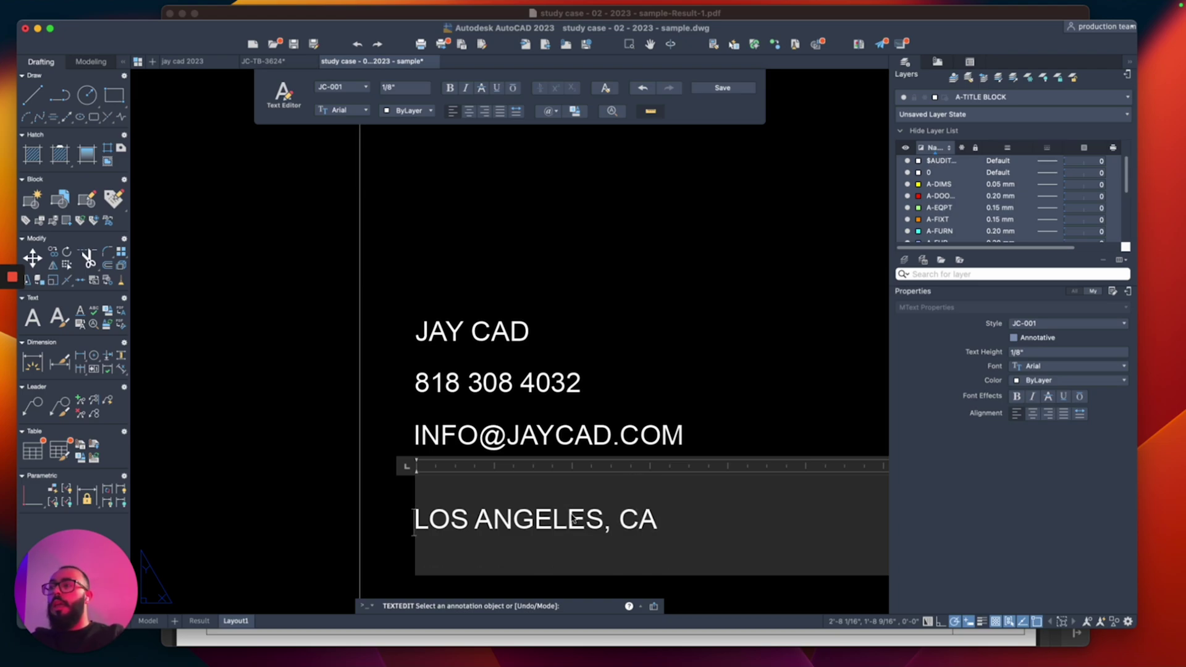
{"action": "type", "text": "BURBANK B"}
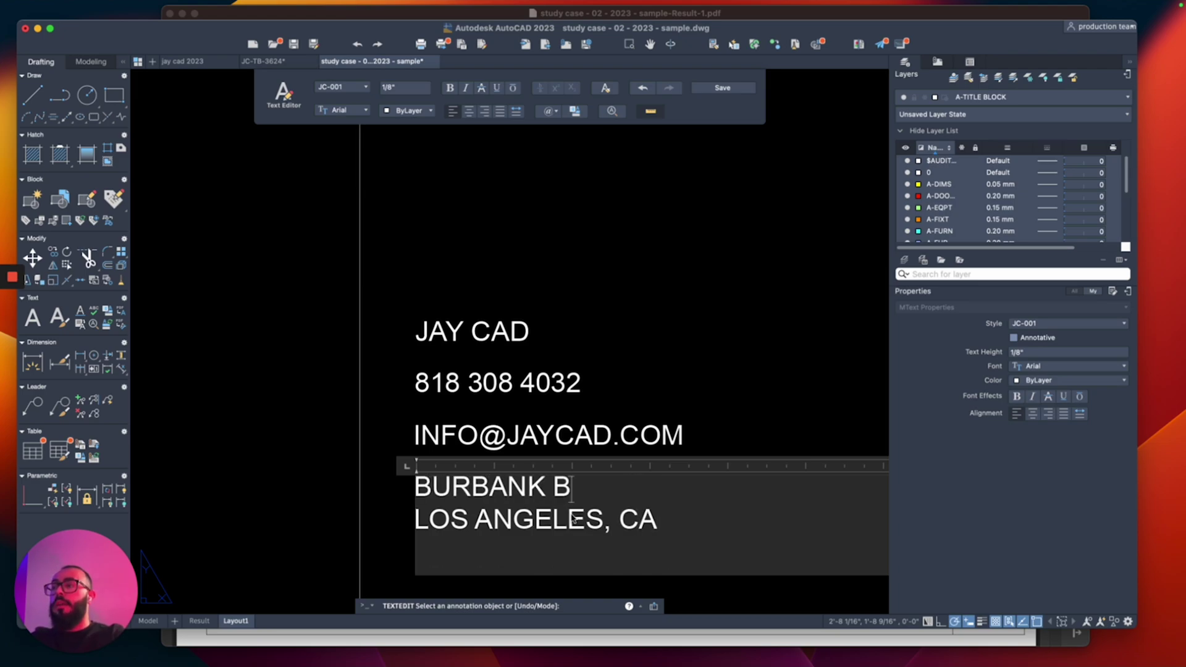
{"action": "type", "text": "LVD"}
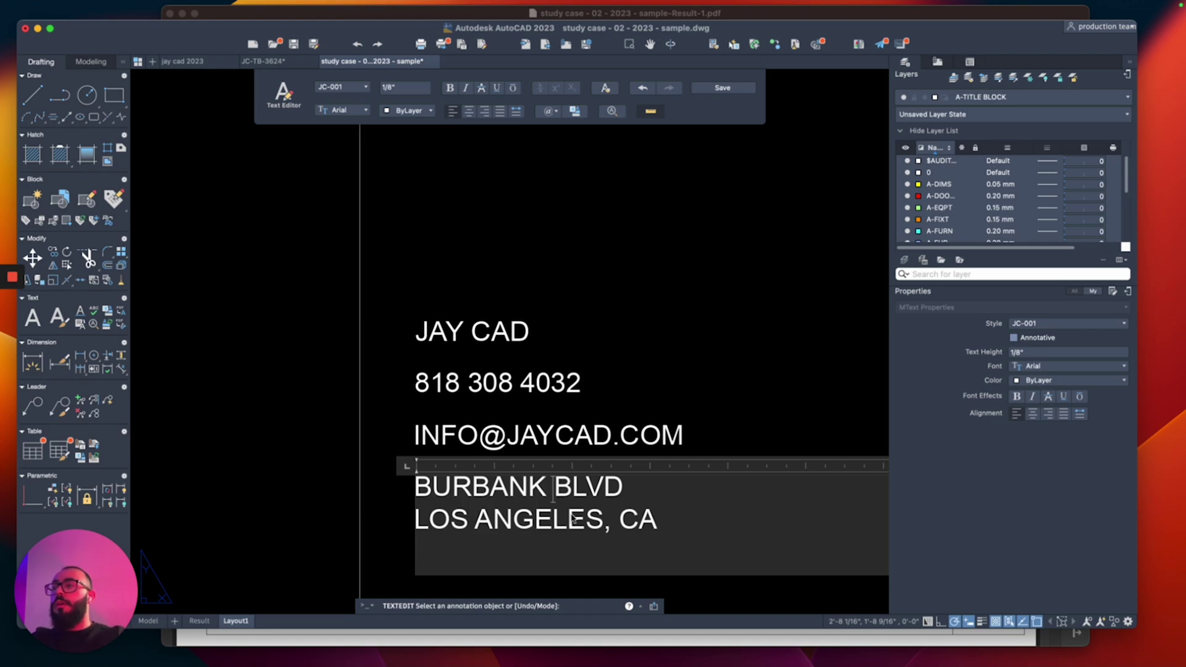
{"action": "scroll", "coordinate": [573, 519], "scroll_direction": "down", "scroll_amount": 5}
Step: Close the address editor, end text editing and pan to show space above the text
{"action": "left_click", "coordinate": [632, 377]}
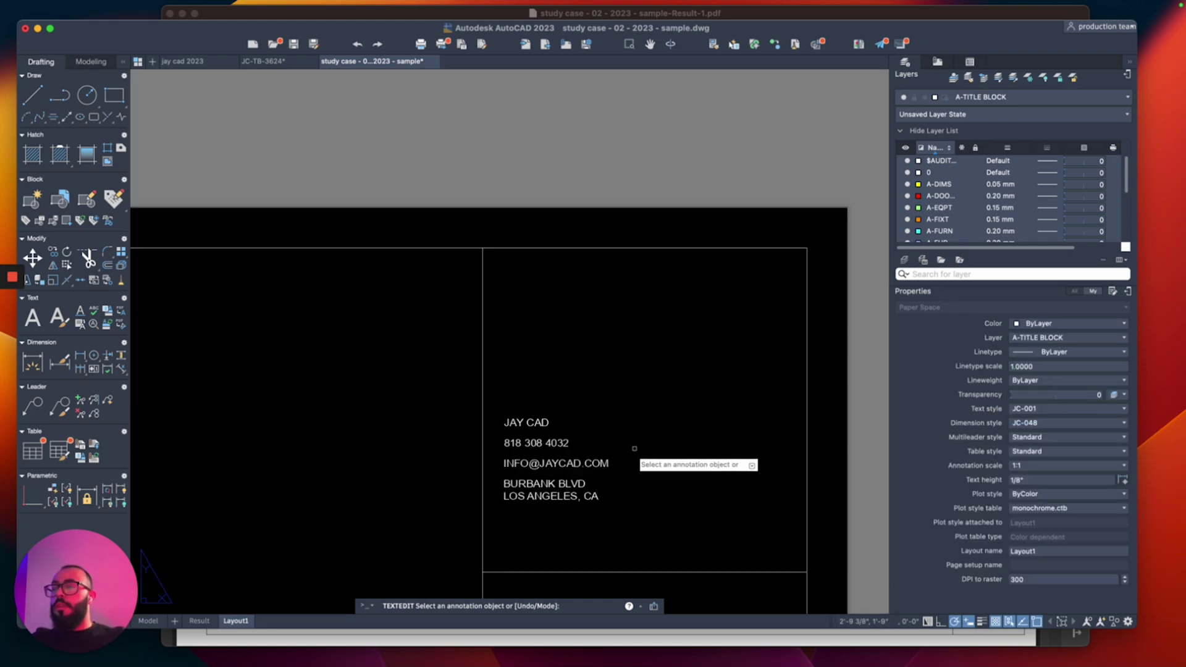
{"action": "key", "text": "Escape"}
{"action": "scroll", "coordinate": [490, 312], "scroll_direction": "up", "scroll_amount": 10}
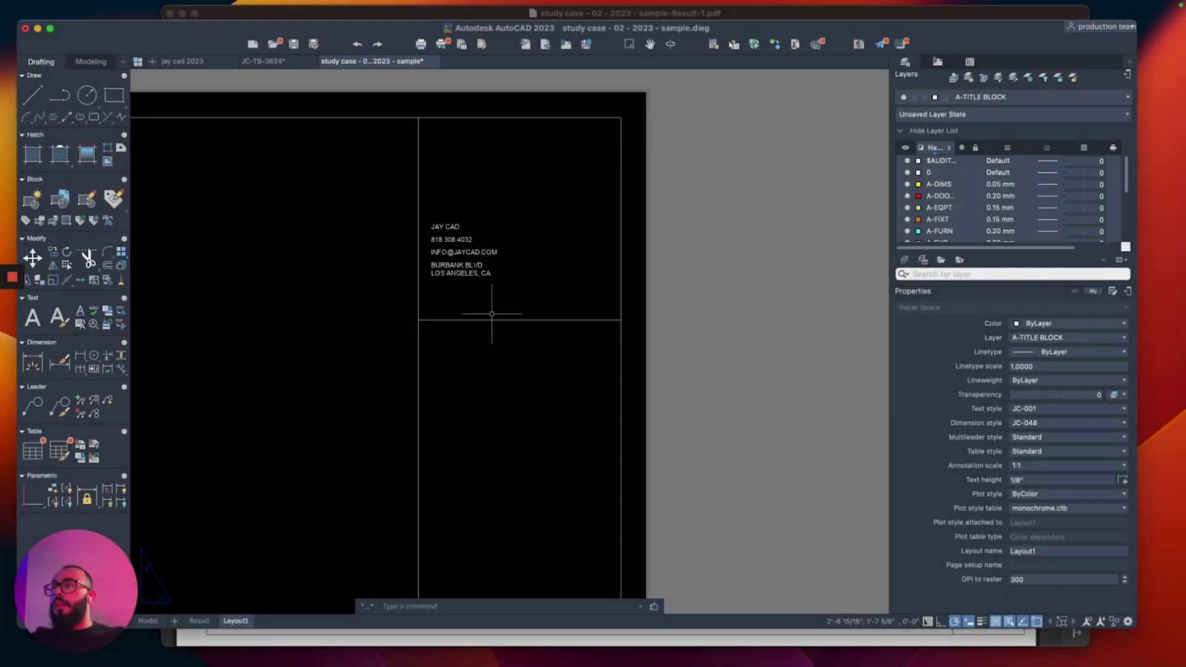
{"action": "middle_click_drag", "start_coordinate": [486, 251], "coordinate": [484, 302]}
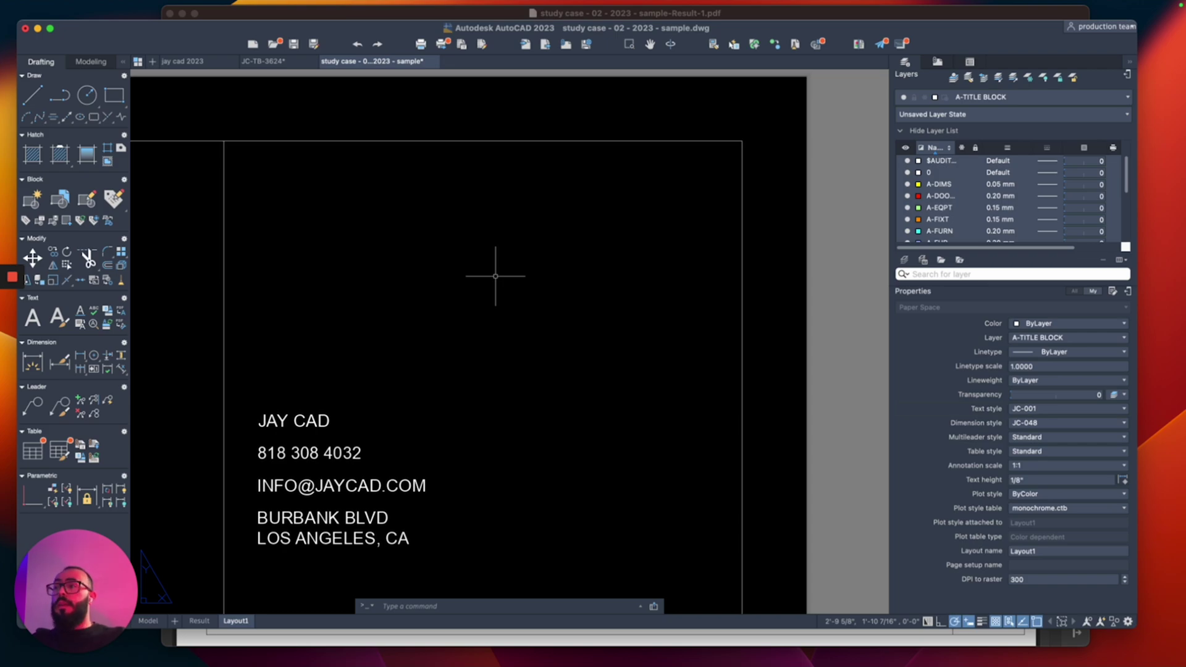
Step: Draw a logo circle centred above the contact text block
{"action": "type", "text": "c"}
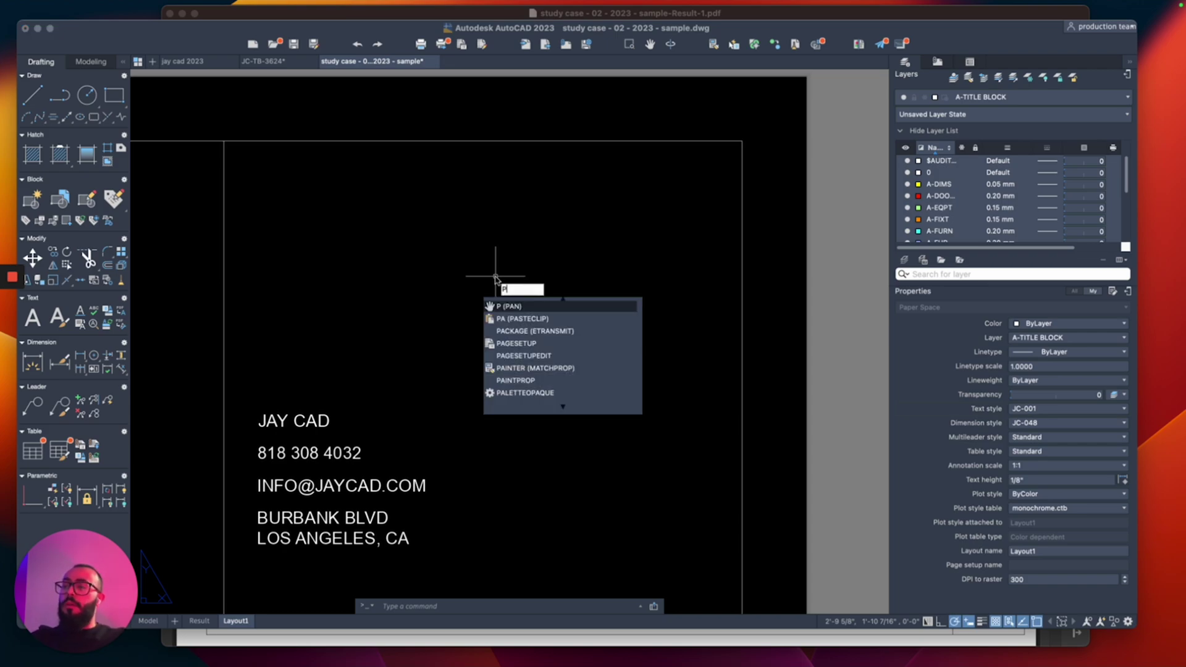
{"action": "key", "text": "Return"}
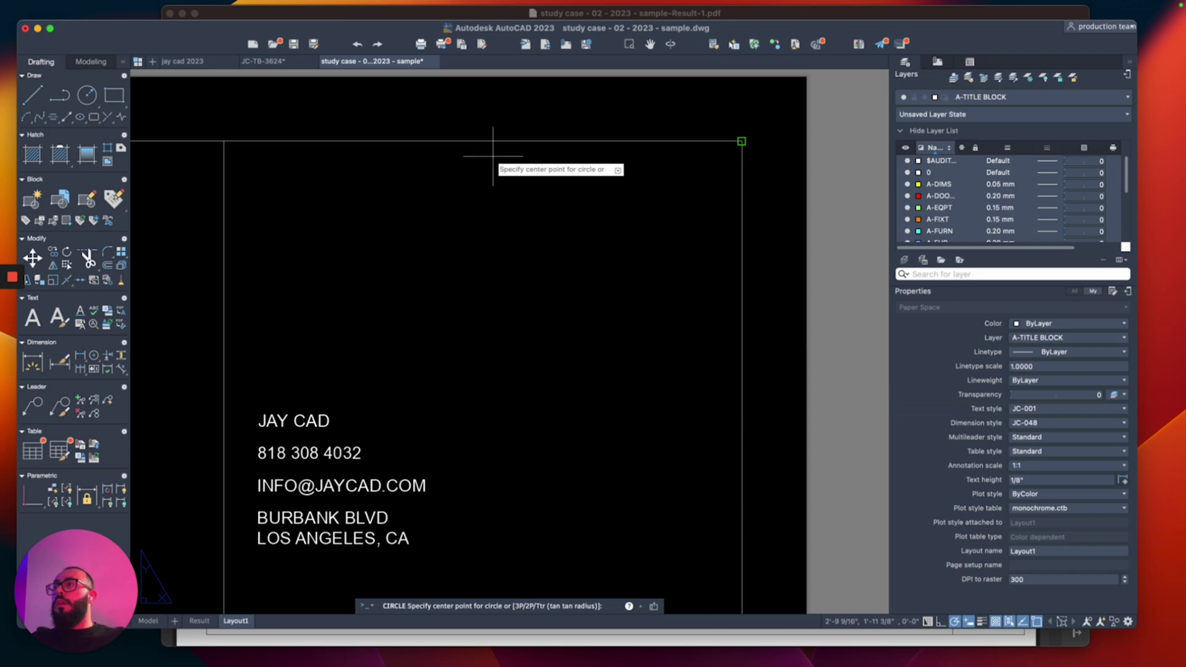
{"action": "scroll", "coordinate": [488, 203], "scroll_direction": "down", "scroll_amount": 5}
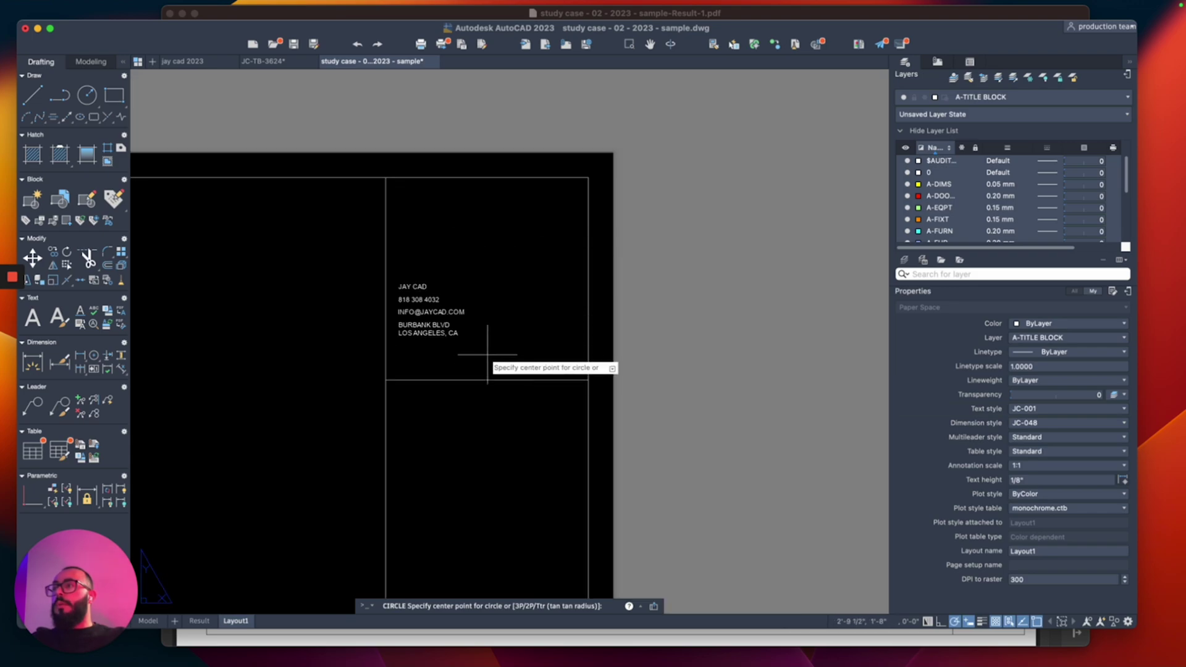
{"action": "left_click", "coordinate": [486, 230]}
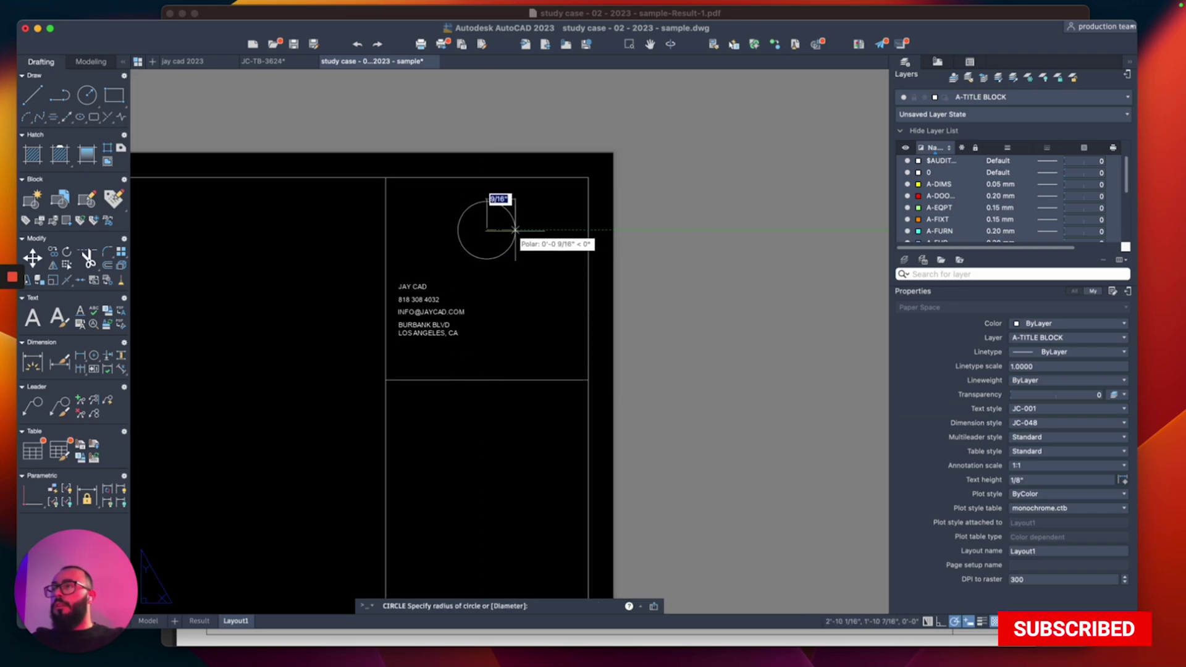
{"action": "left_click", "coordinate": [522, 230]}
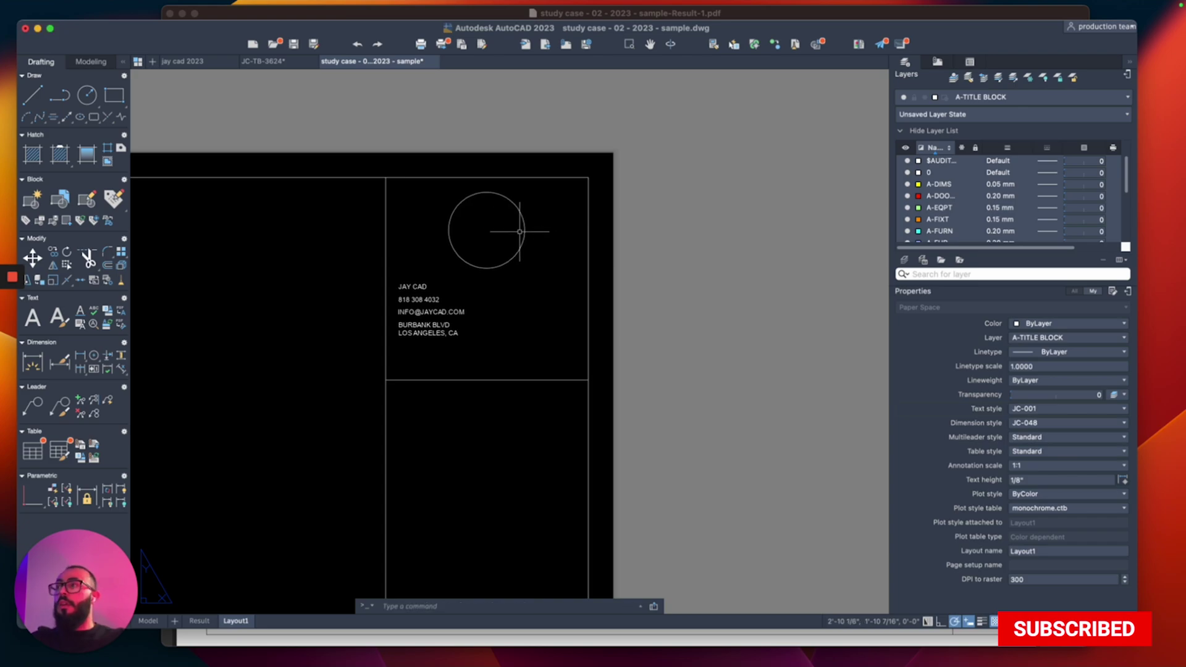
{"action": "scroll", "coordinate": [460, 279], "scroll_direction": "up", "scroll_amount": 2}
{"action": "left_click", "coordinate": [402, 291]}
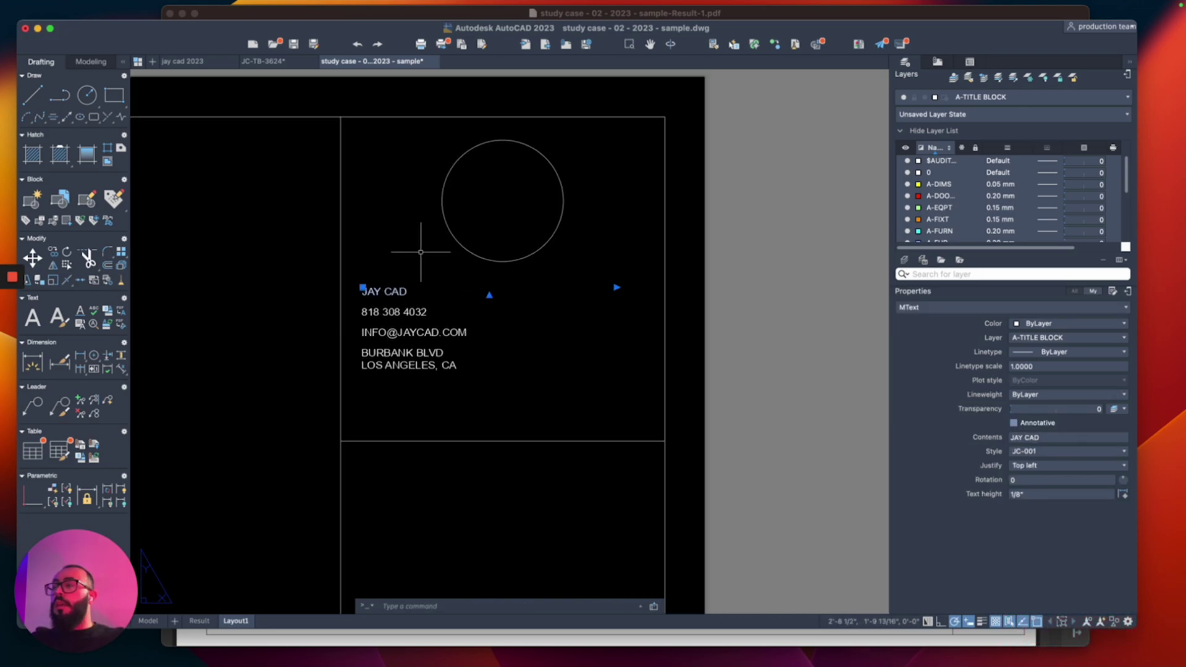
Step: Centre the JAY CAD line within its text box
{"action": "type", "text": "ed"}
{"action": "key", "text": "Return"}
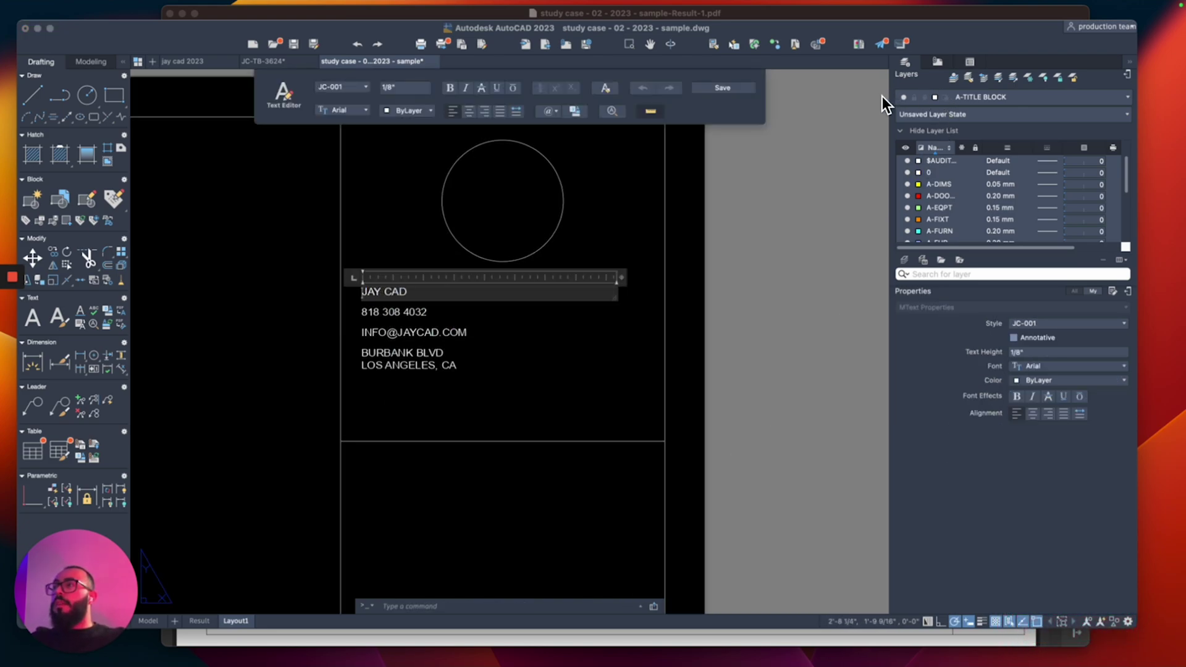
{"action": "key", "text": "super+e"}
{"action": "left_click", "coordinate": [426, 228]}
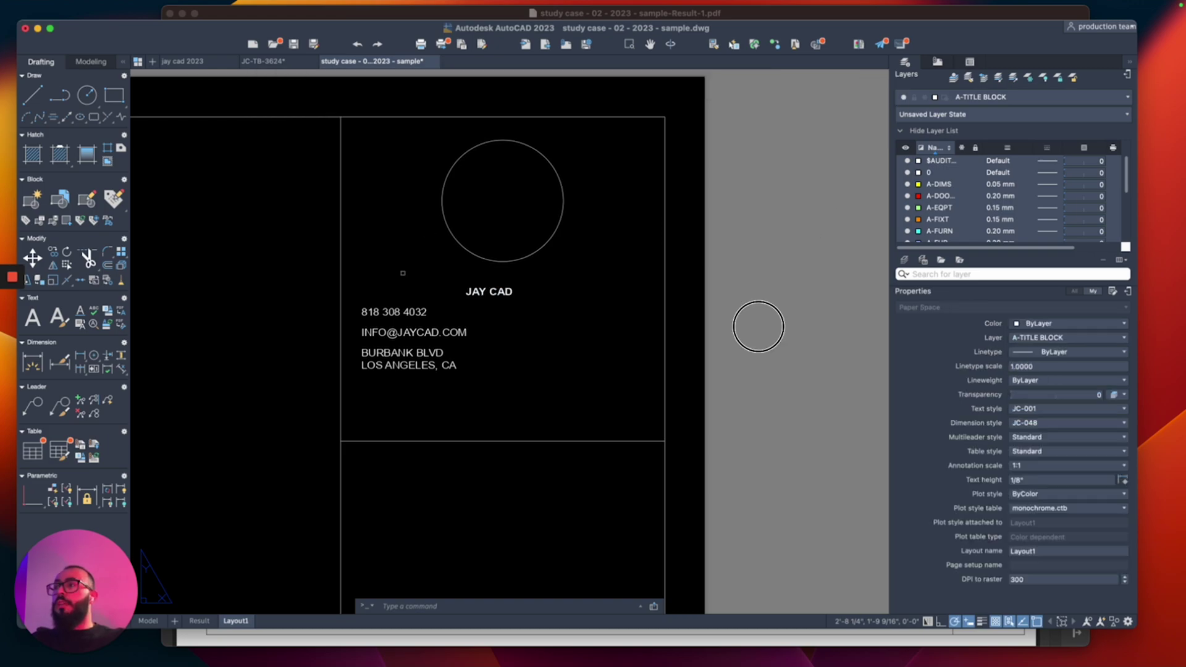
Step: Justify JAY CAD Top center and reposition it just below the circle
{"action": "left_click", "coordinate": [485, 265]}
{"action": "left_click", "coordinate": [489, 278]}
{"action": "scroll", "coordinate": [489, 278], "scroll_direction": "up", "scroll_amount": 2}
{"action": "middle_click_drag", "start_coordinate": [490, 278], "coordinate": [488, 322]}
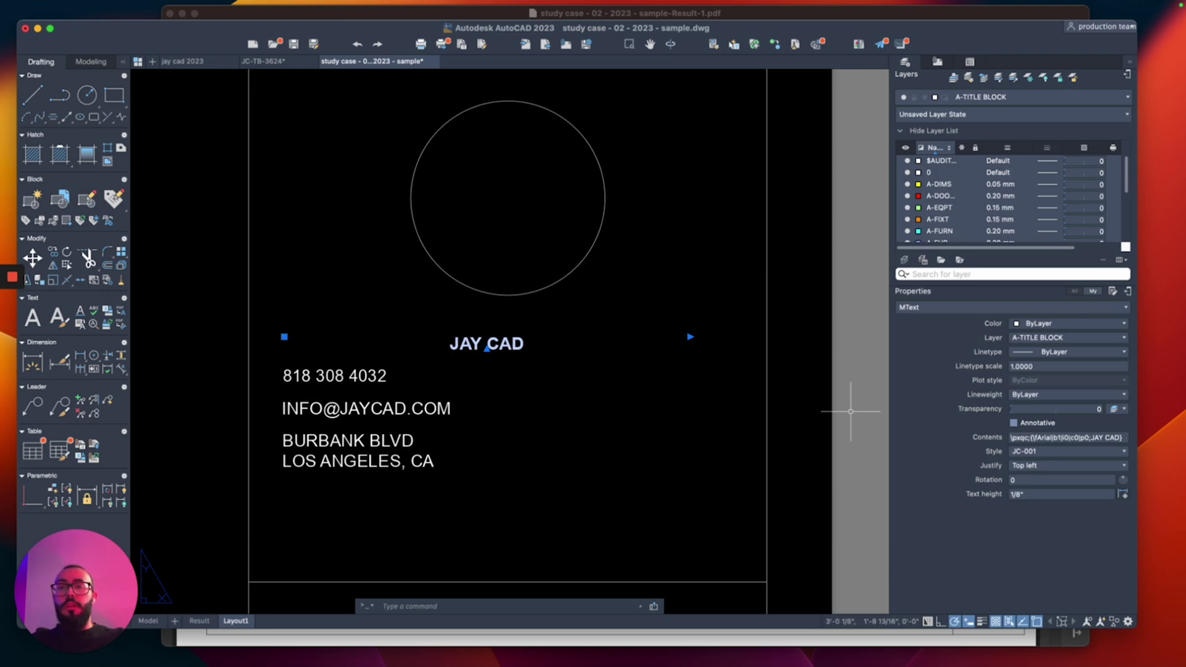
{"action": "left_click", "coordinate": [1066, 465]}
{"action": "left_click", "coordinate": [1044, 492]}
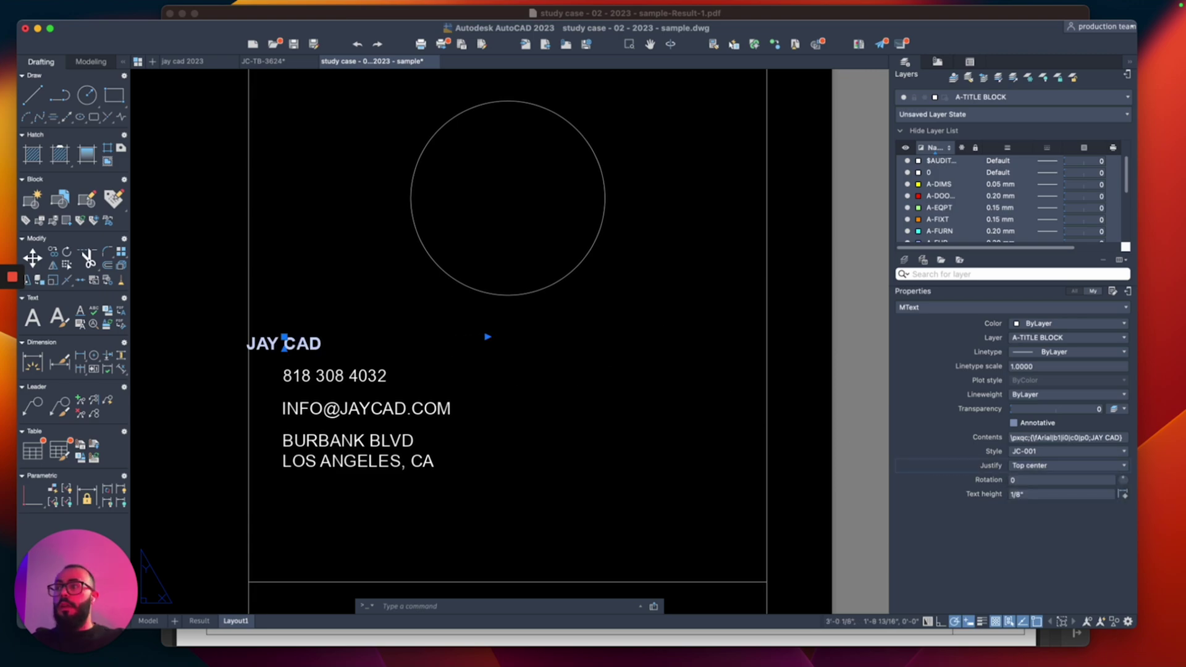
{"action": "left_click", "coordinate": [284, 338]}
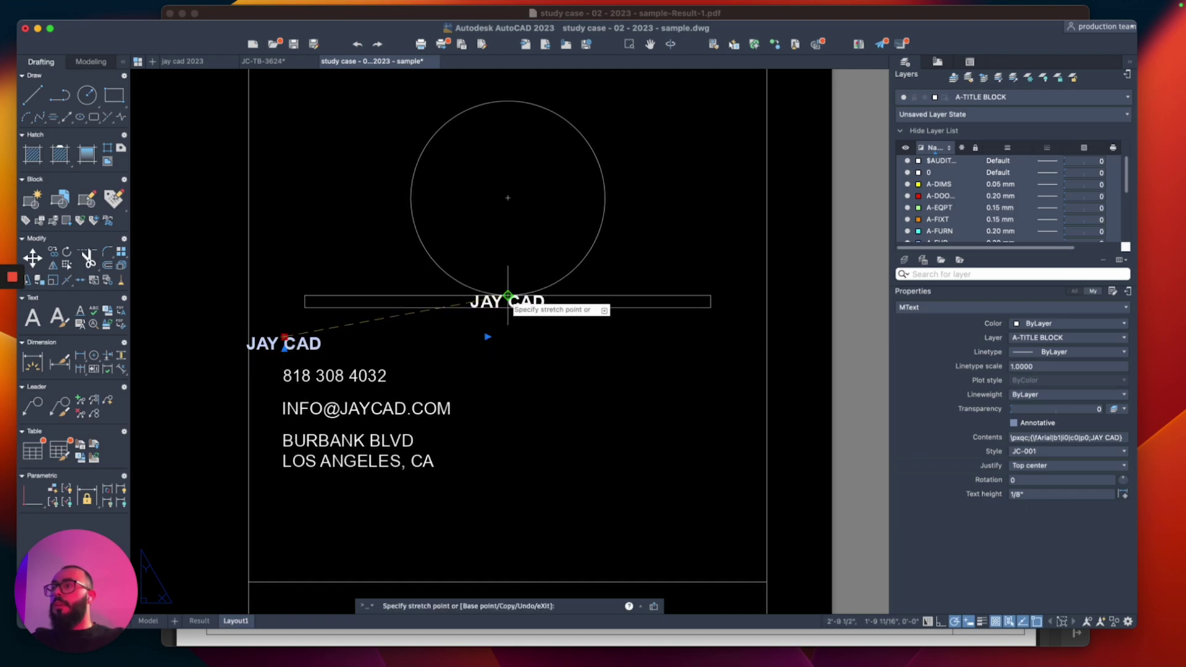
{"action": "left_click", "coordinate": [508, 337]}
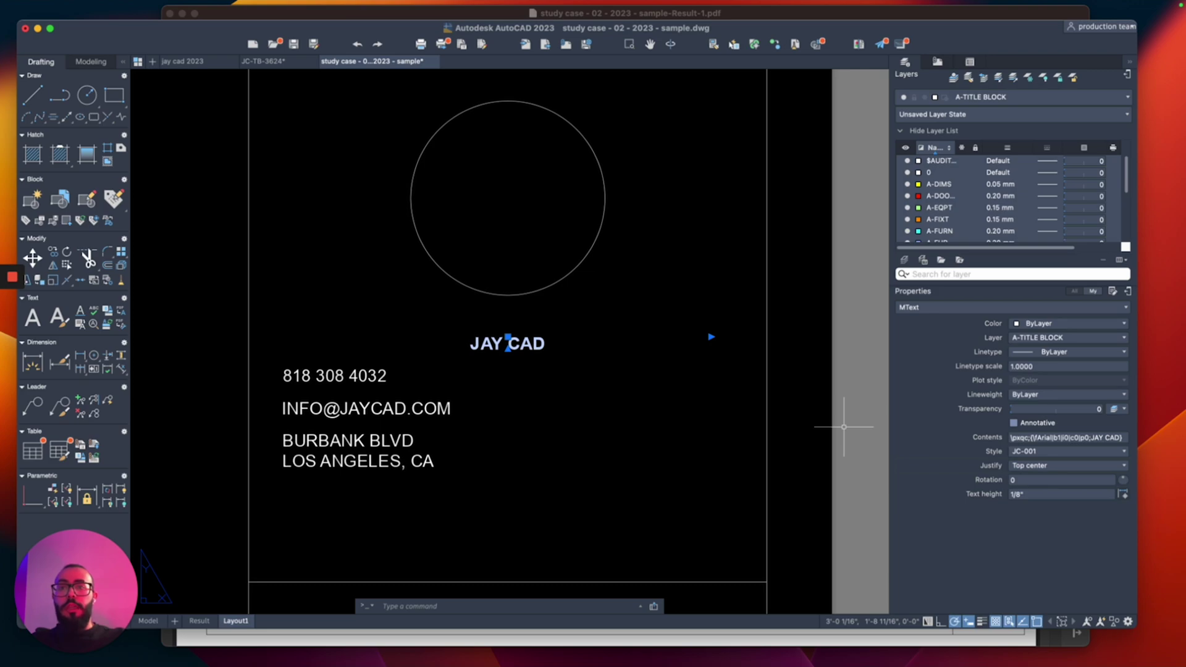
Step: Apply the JC-002 text style to JAY CAD, making it a larger 3/16" title
{"action": "left_click", "coordinate": [1066, 451]}
{"action": "left_click", "coordinate": [1062, 286]}
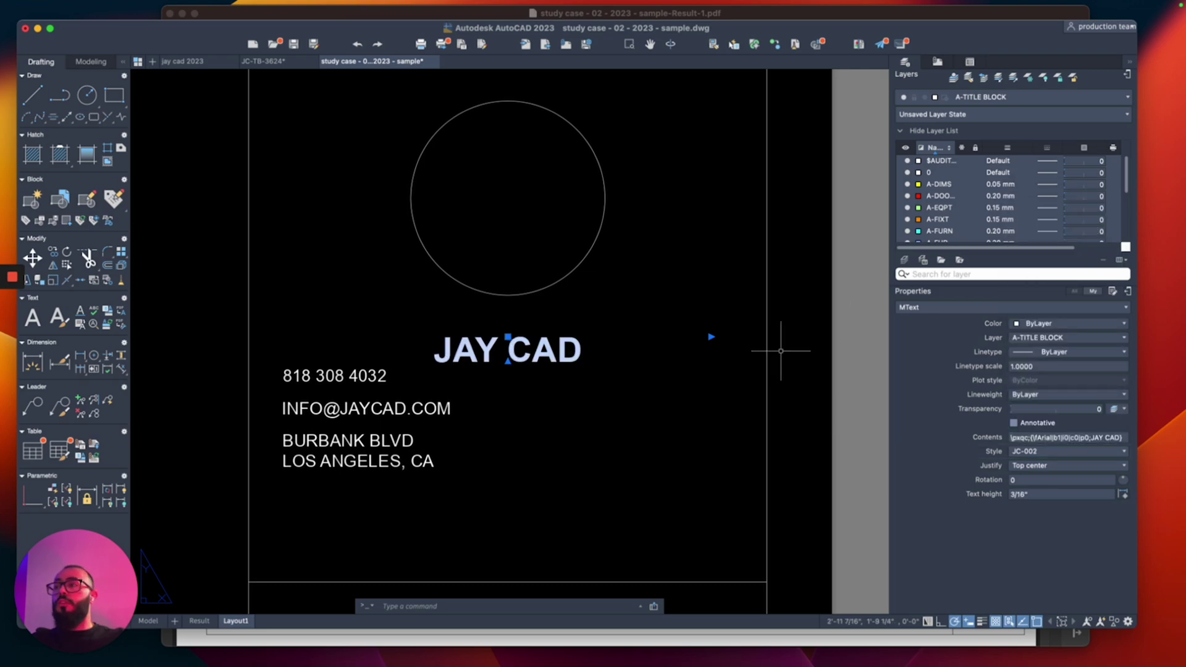
{"action": "left_click", "coordinate": [647, 402]}
{"action": "left_click", "coordinate": [630, 410]}
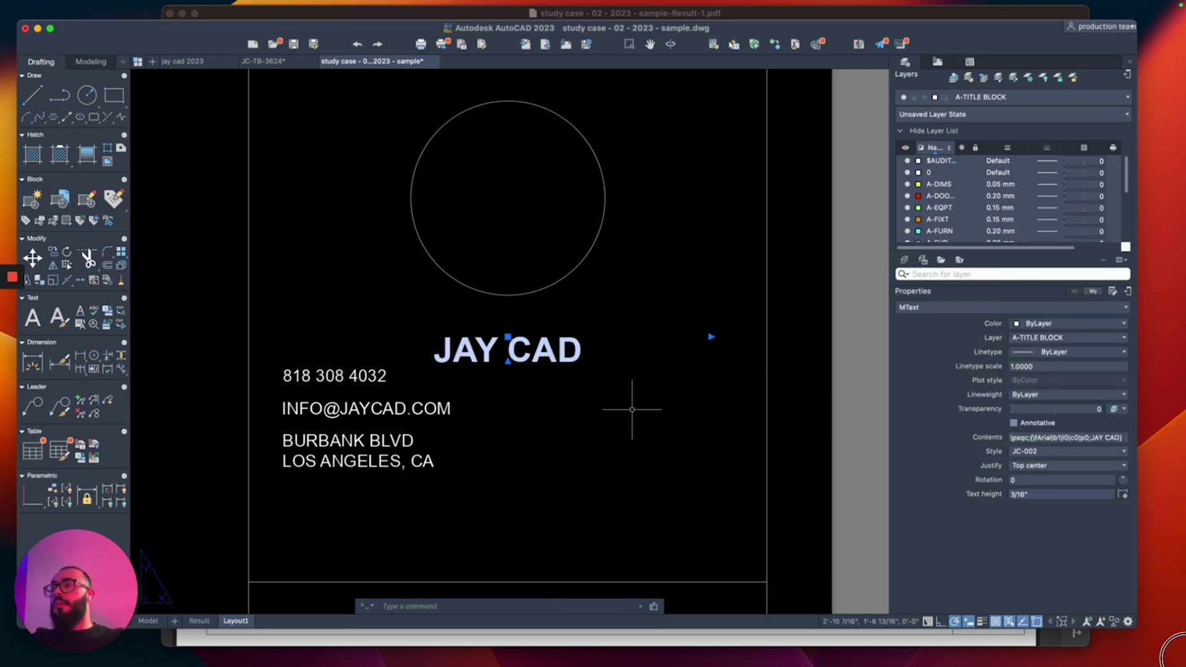
{"action": "scroll", "coordinate": [650, 425], "scroll_direction": "down", "scroll_amount": 3}
{"action": "key", "text": "Escape"}
{"action": "left_click", "coordinate": [654, 410]}
Step: Move the phone, e-mail and address texts right so they sit beneath the JAY CAD title
{"action": "left_click", "coordinate": [651, 410]}
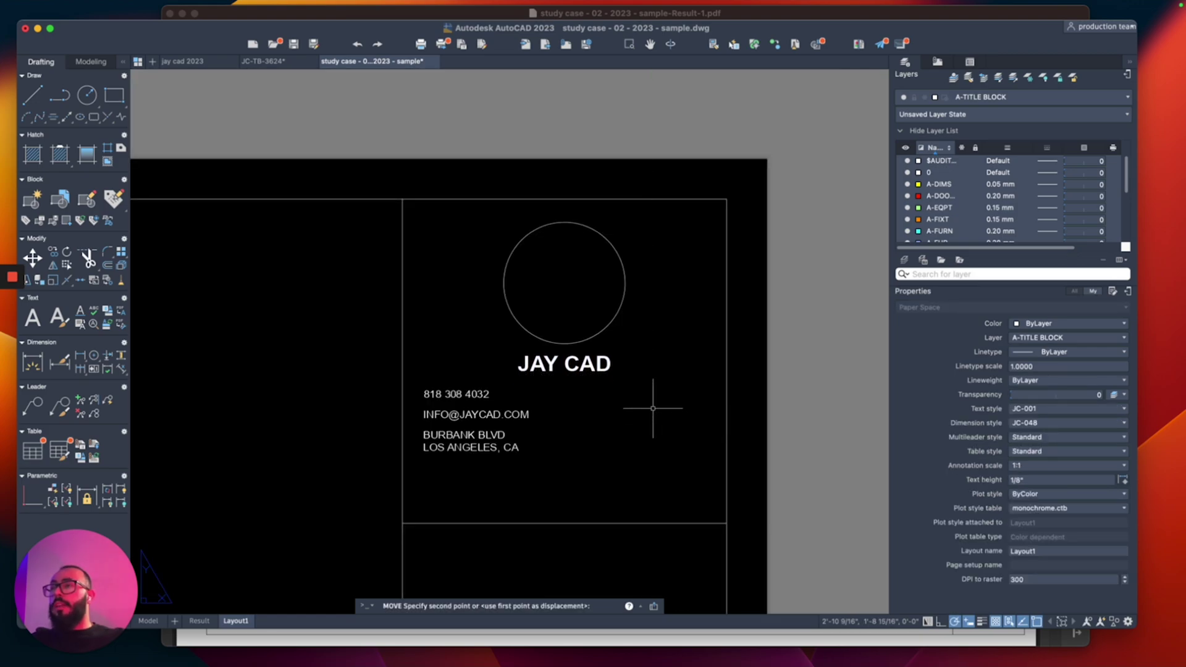
{"action": "scroll", "coordinate": [547, 510], "scroll_direction": "up", "scroll_amount": 5}
{"action": "left_click", "coordinate": [530, 323]}
{"action": "left_click", "coordinate": [397, 454]}
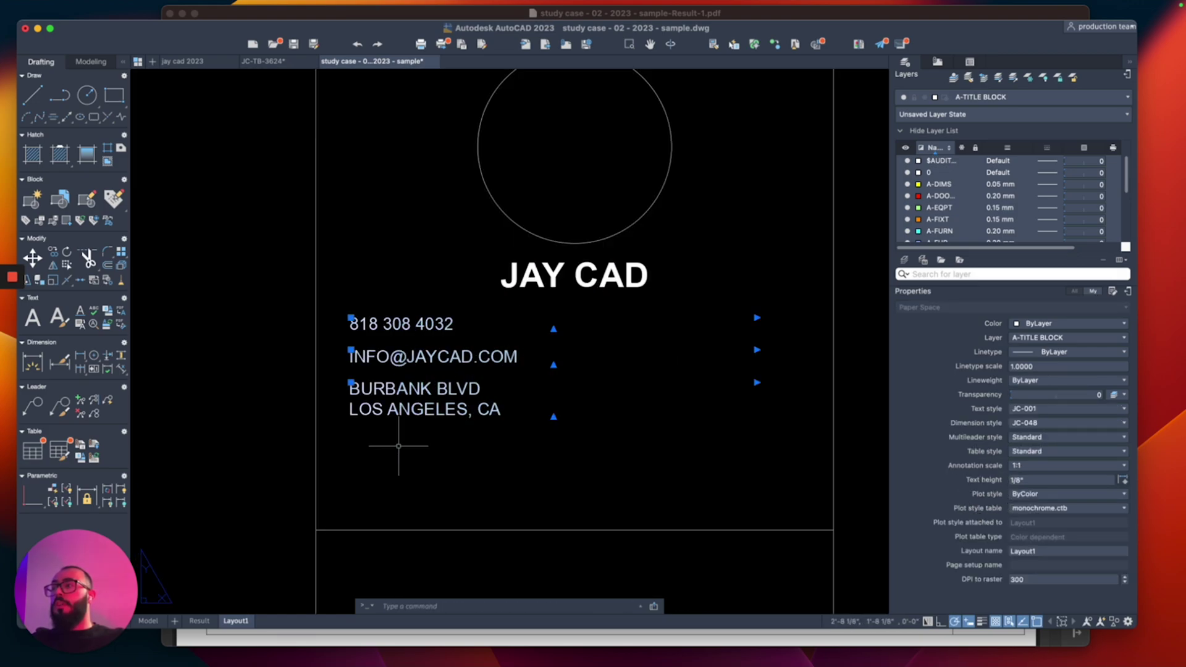
{"action": "type", "text": "m"}
{"action": "key", "text": "Return"}
{"action": "left_click", "coordinate": [437, 471]}
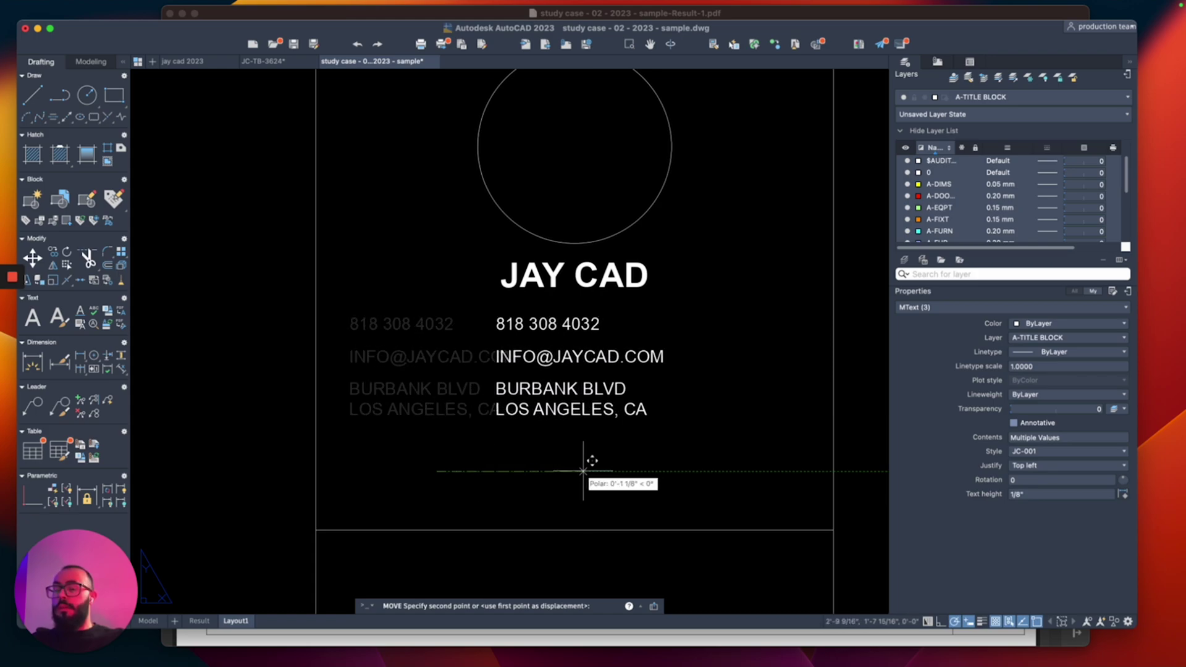
{"action": "left_click", "coordinate": [566, 471]}
{"action": "scroll", "coordinate": [525, 370], "scroll_direction": "down", "scroll_amount": 3}
{"action": "scroll", "coordinate": [525, 370], "scroll_direction": "up", "scroll_amount": 3}
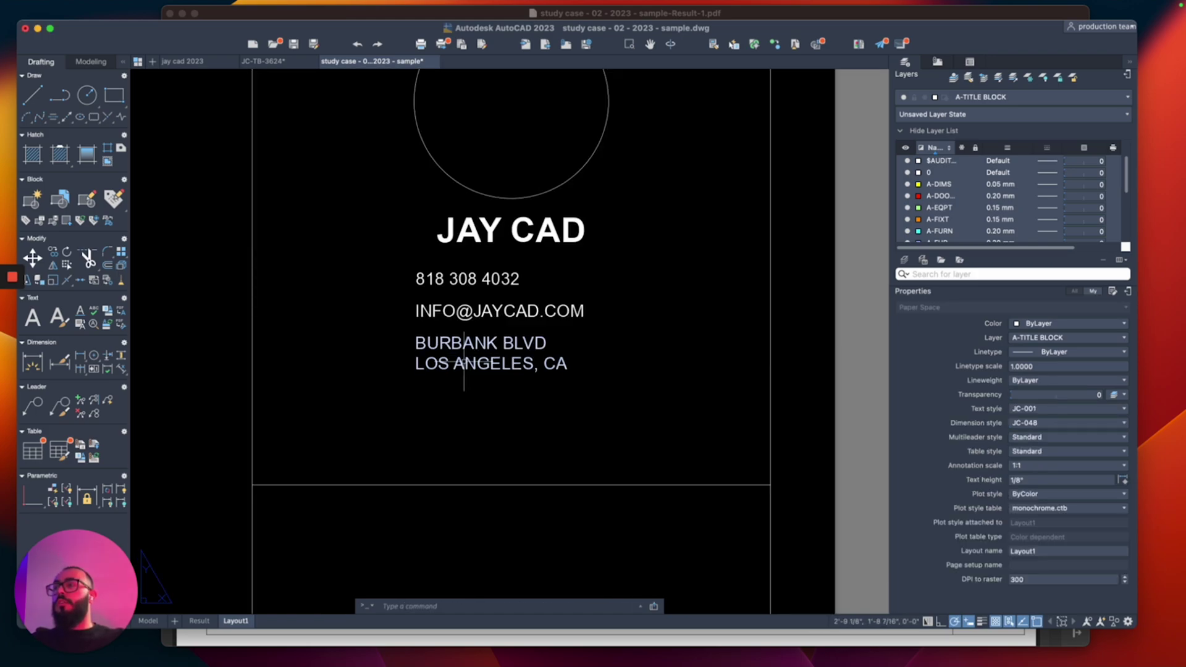
{"action": "scroll", "coordinate": [477, 351], "scroll_direction": "down", "scroll_amount": 2}
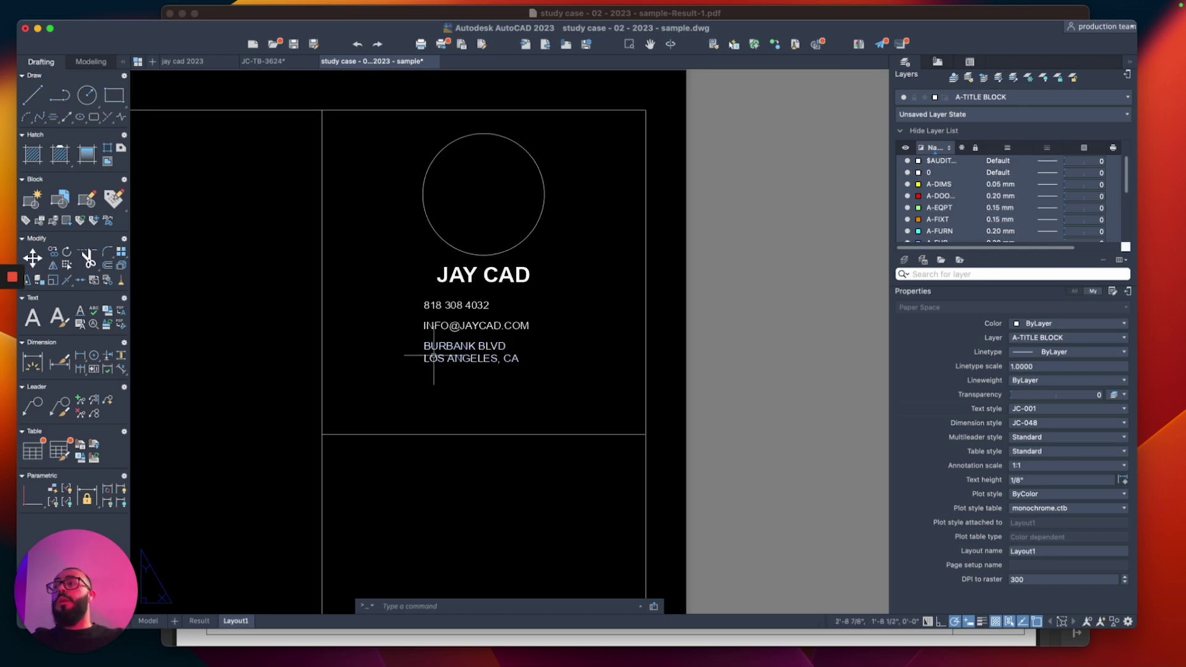
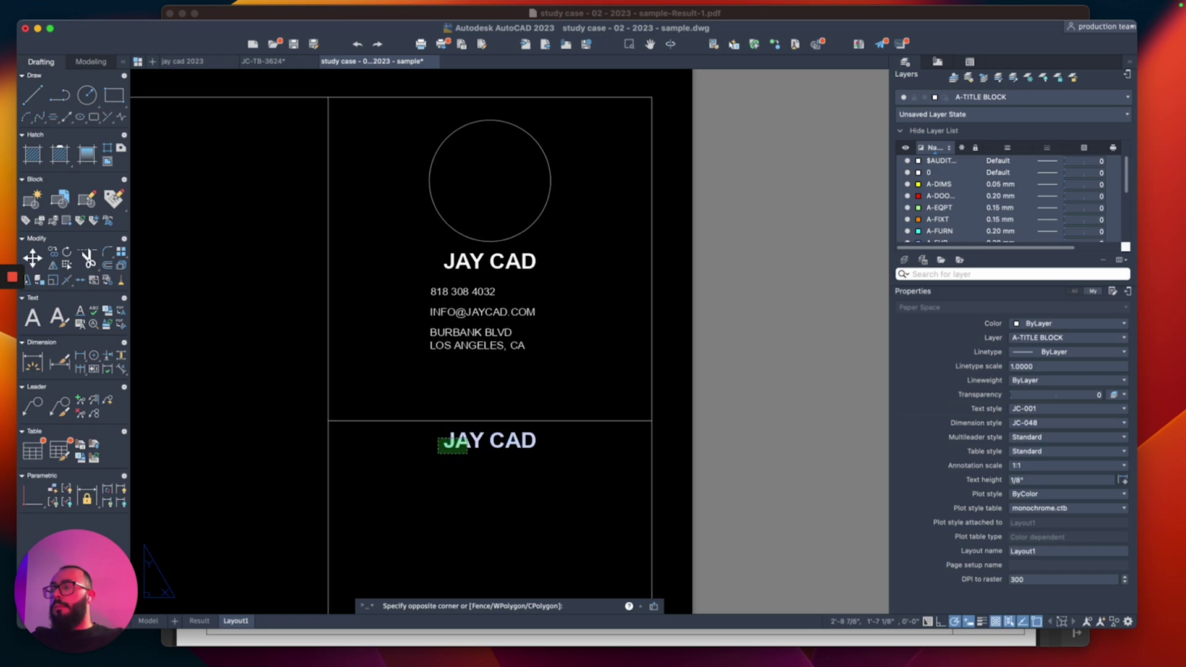
Step: Replace the duplicate company name with a new MText label reading DRAWN BY:
{"action": "left_click", "coordinate": [431, 464]}
{"action": "key", "text": "Delete"}
{"action": "type", "text": "mt"}
{"action": "key", "text": "Return"}
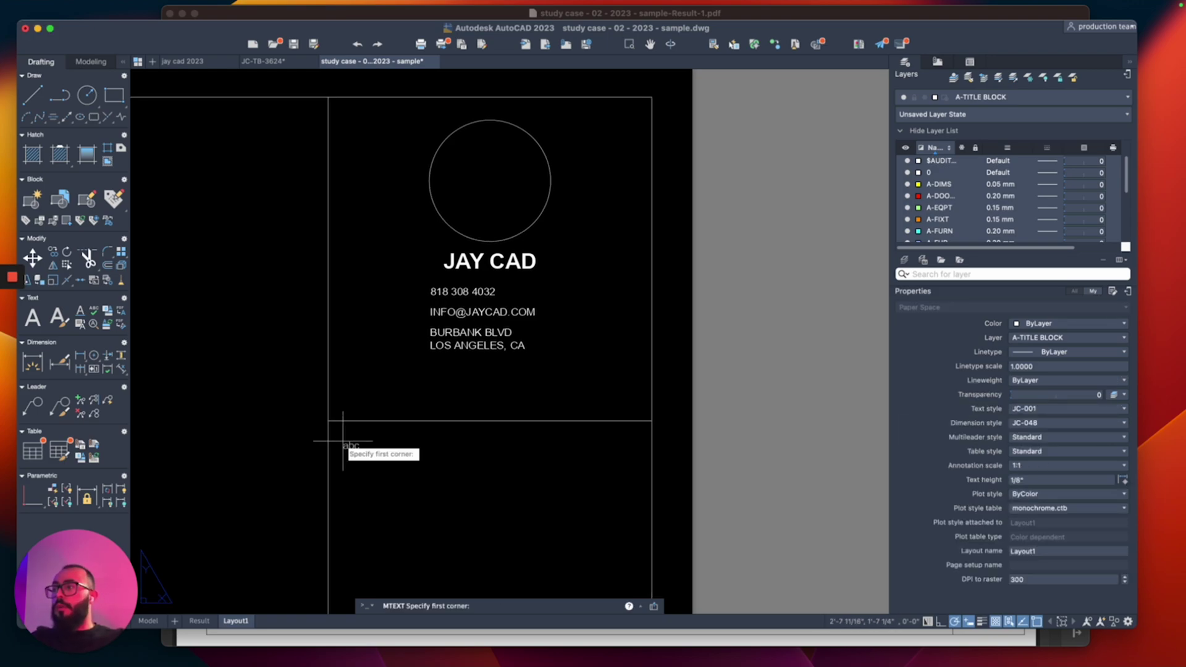
{"action": "left_click", "coordinate": [327, 420]}
{"action": "left_click", "coordinate": [438, 463]}
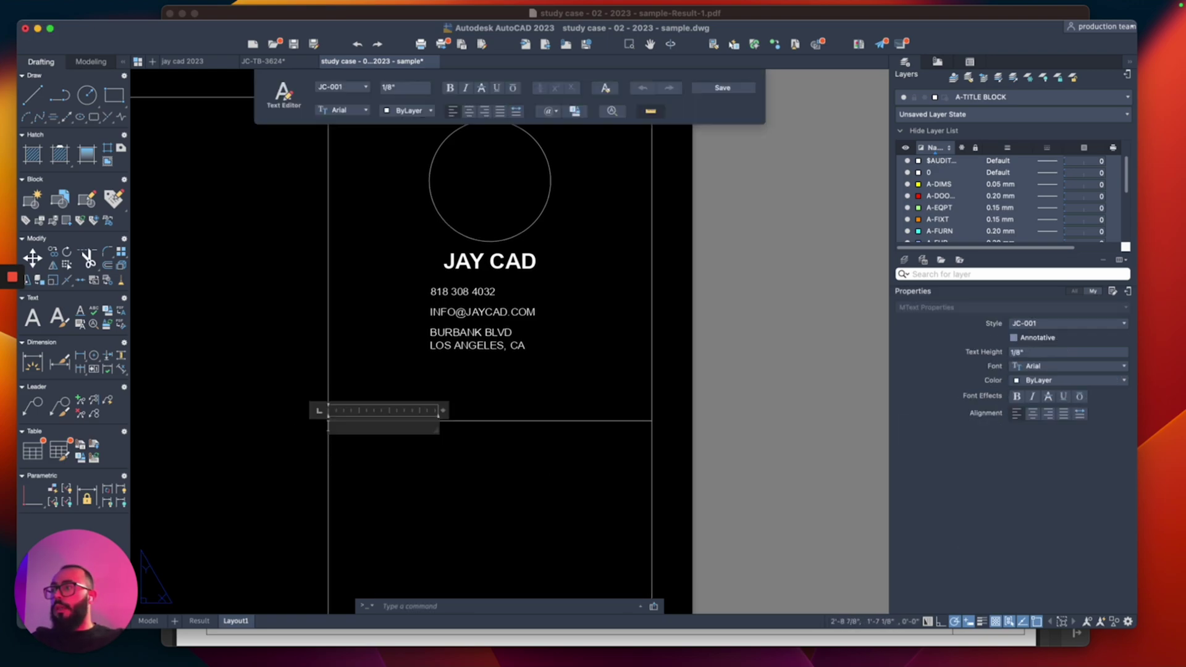
{"action": "left_click", "coordinate": [429, 458]}
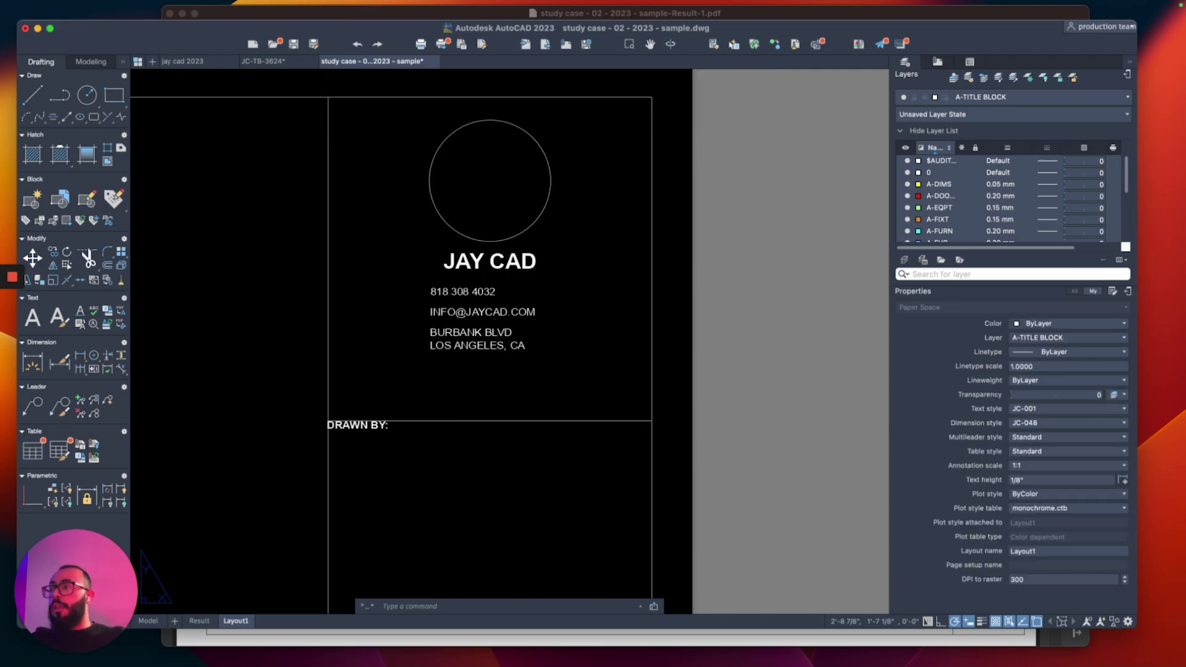
Step: Move the DRAWN BY: label lower and slightly right within its cell
{"action": "left_click", "coordinate": [356, 438]}
{"action": "left_click", "coordinate": [340, 434]}
{"action": "scroll", "coordinate": [372, 463], "scroll_direction": "up", "scroll_amount": 2}
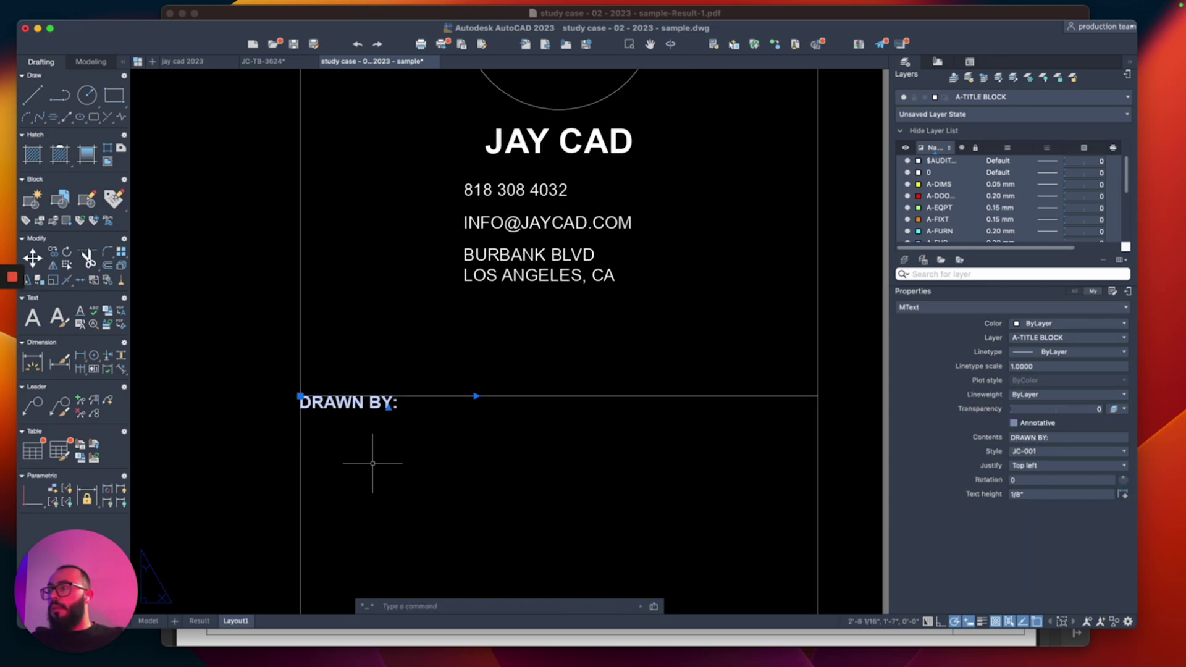
{"action": "type", "text": "m"}
{"action": "key", "text": "Return"}
{"action": "left_click", "coordinate": [450, 454]}
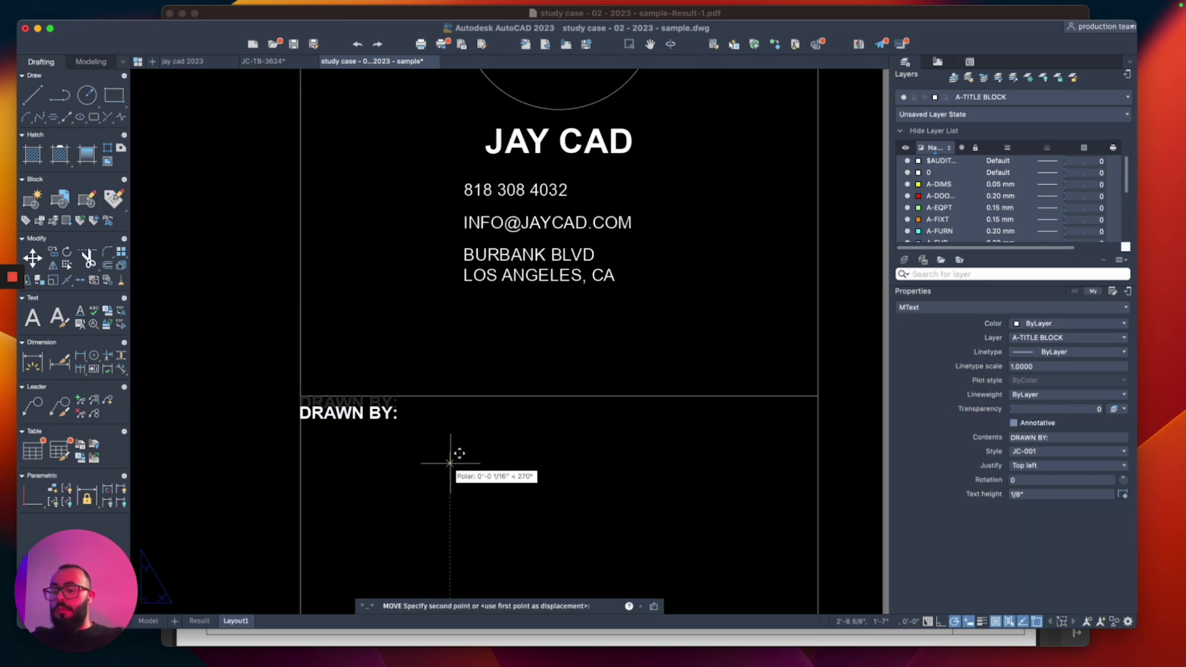
{"action": "left_click", "coordinate": [450, 487]}
{"action": "left_click", "coordinate": [371, 435]}
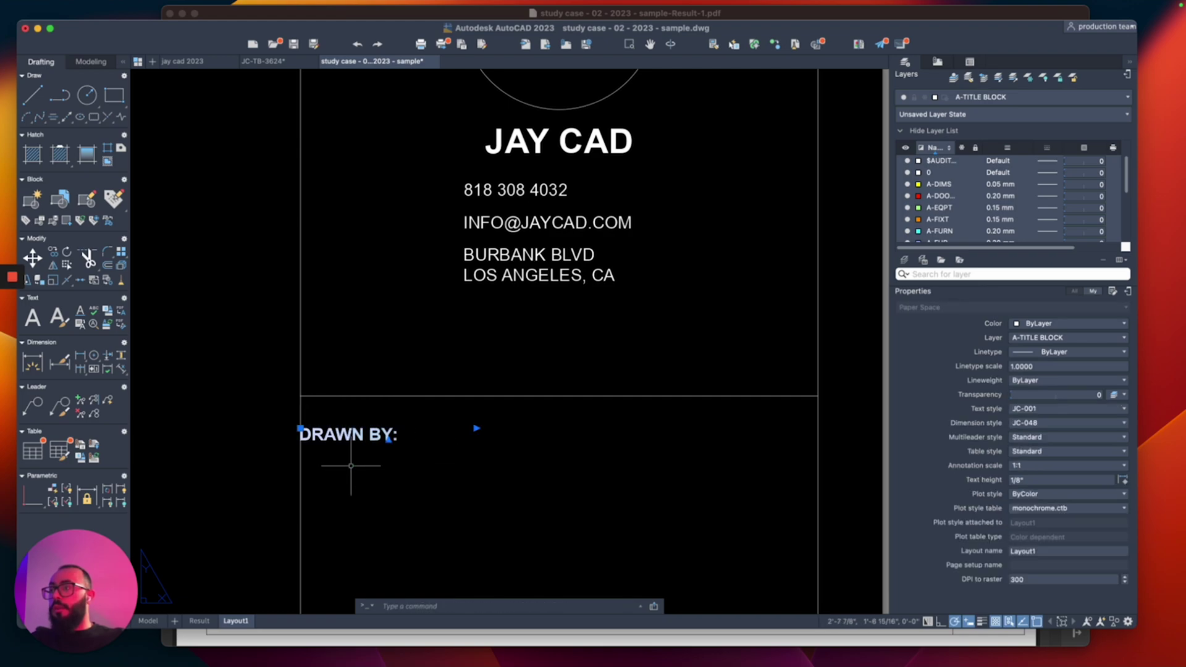
{"action": "type", "text": "m"}
{"action": "key", "text": "Return"}
{"action": "left_click", "coordinate": [390, 473]}
{"action": "left_click", "coordinate": [417, 464]}
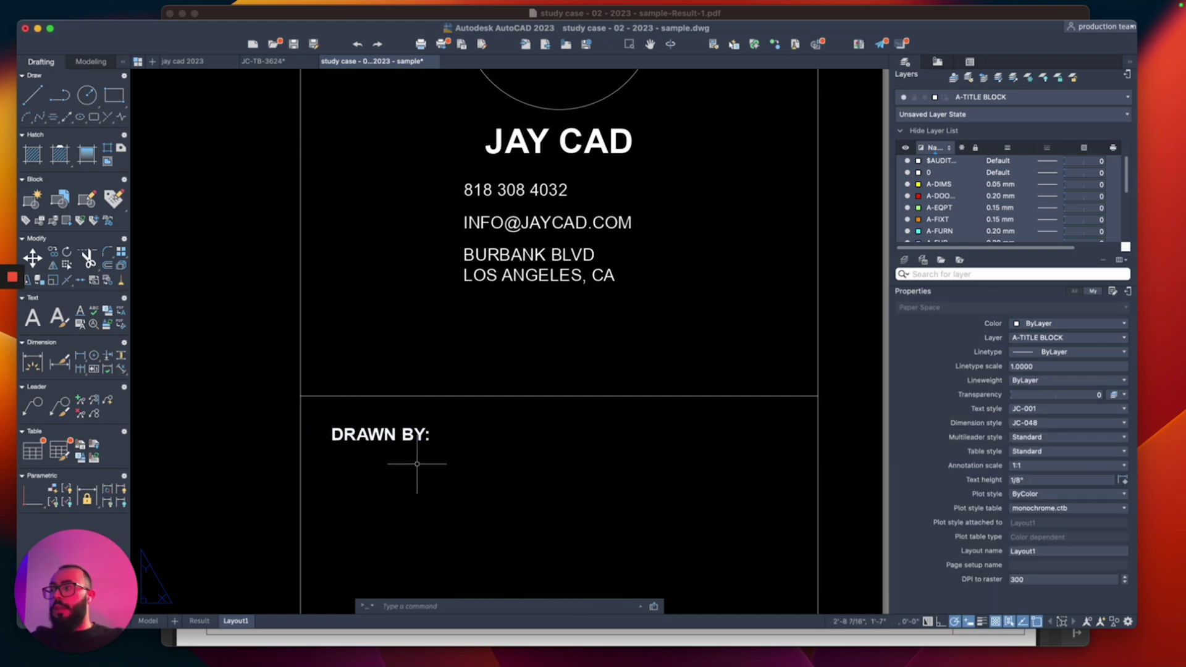
Step: Offset the horizontal divider line to give the label its own row
{"action": "middle_click_drag", "start_coordinate": [417, 464], "coordinate": [425, 410]}
{"action": "type", "text": "o"}
{"action": "key", "text": "Return"}
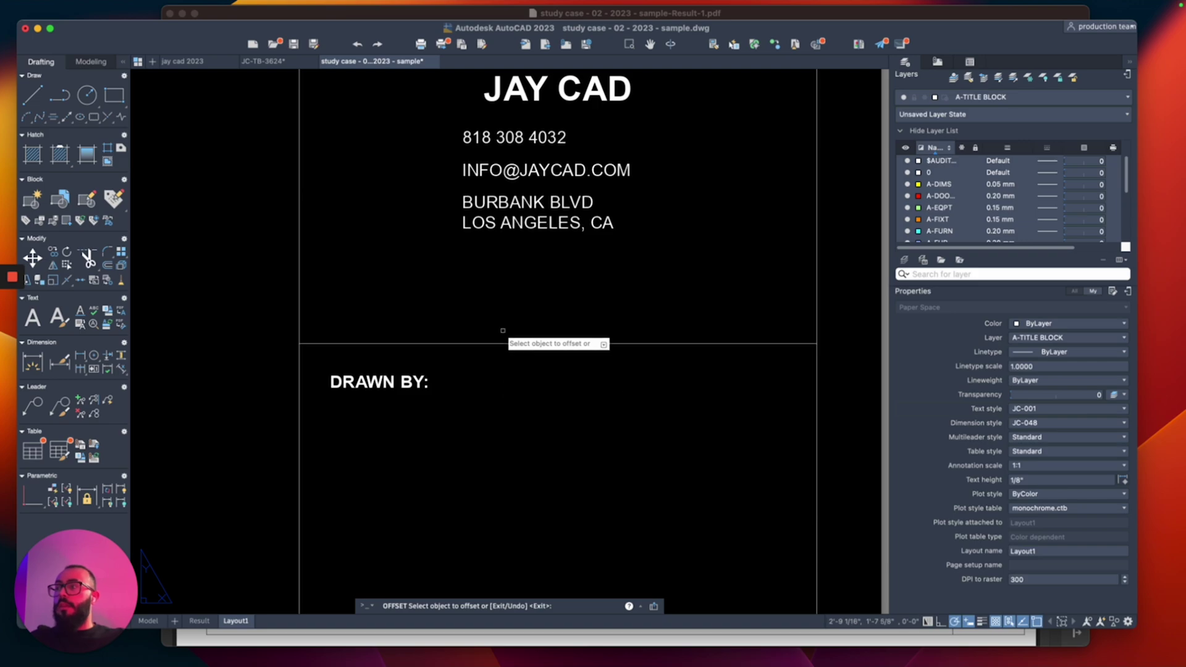
{"action": "left_click", "coordinate": [502, 343]}
{"action": "key", "text": "Escape"}
{"action": "scroll", "coordinate": [448, 364], "scroll_direction": "down", "scroll_amount": 10}
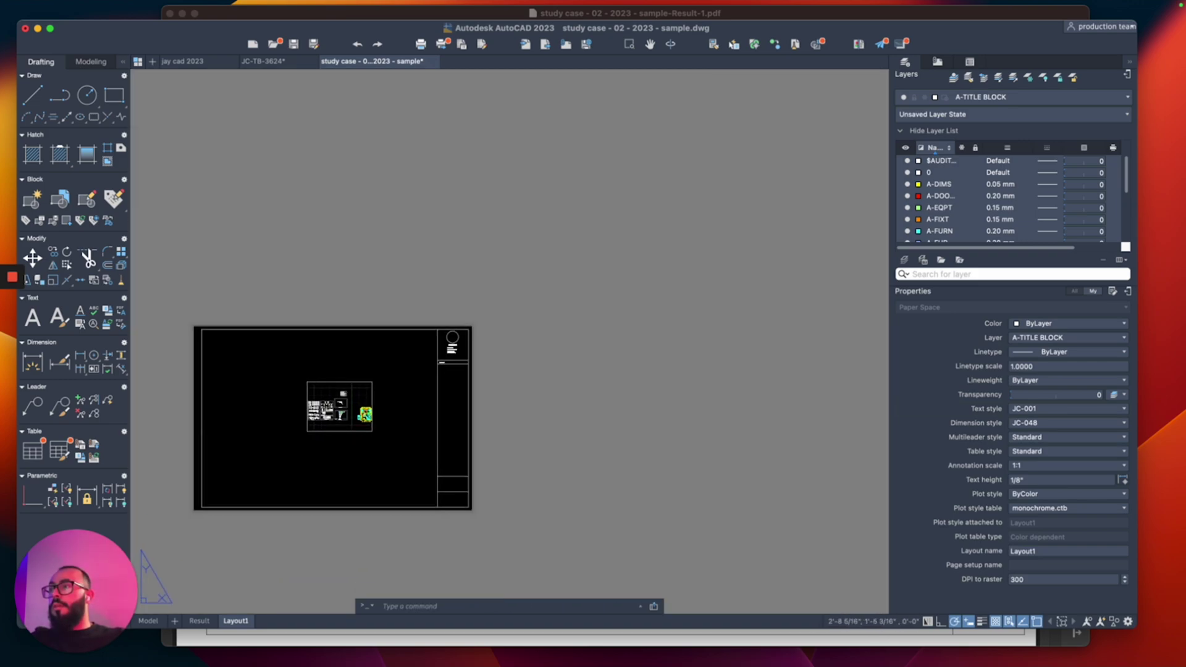
{"action": "scroll", "coordinate": [449, 303], "scroll_direction": "up", "scroll_amount": 6}
{"action": "scroll", "coordinate": [450, 302], "scroll_direction": "down", "scroll_amount": 3}
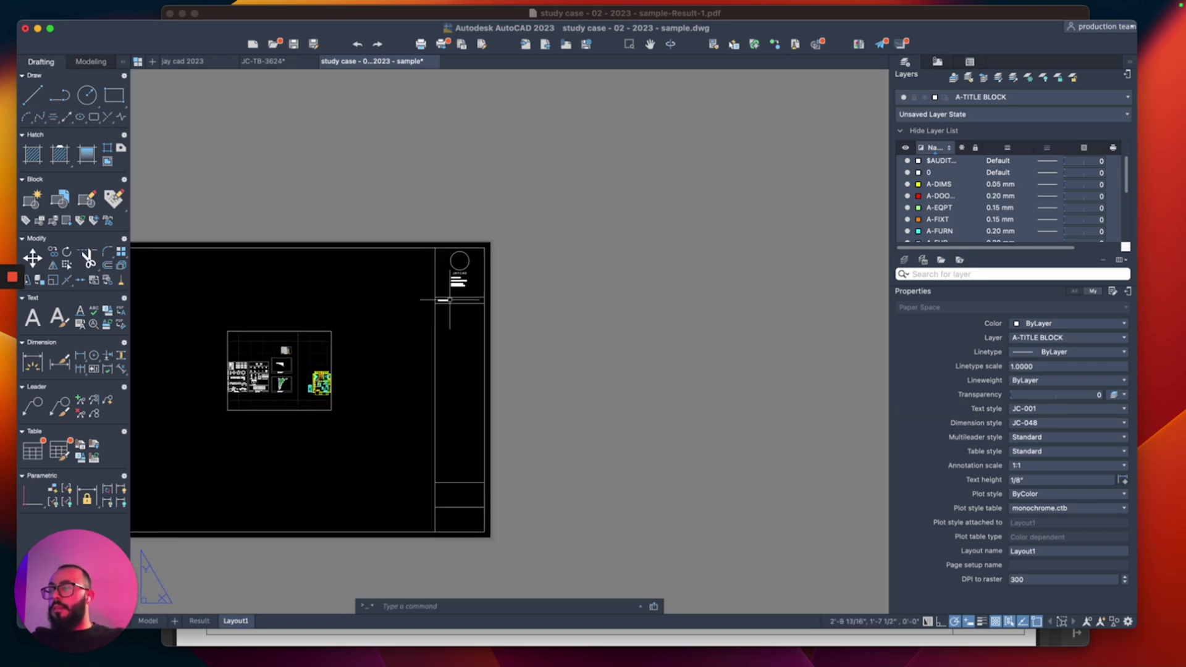
{"action": "scroll", "coordinate": [449, 300], "scroll_direction": "up", "scroll_amount": 8}
Step: Set the DRAWN BY: label's justification to Middle left and reposition it in the row
{"action": "left_click", "coordinate": [363, 305]}
{"action": "left_click", "coordinate": [318, 331]}
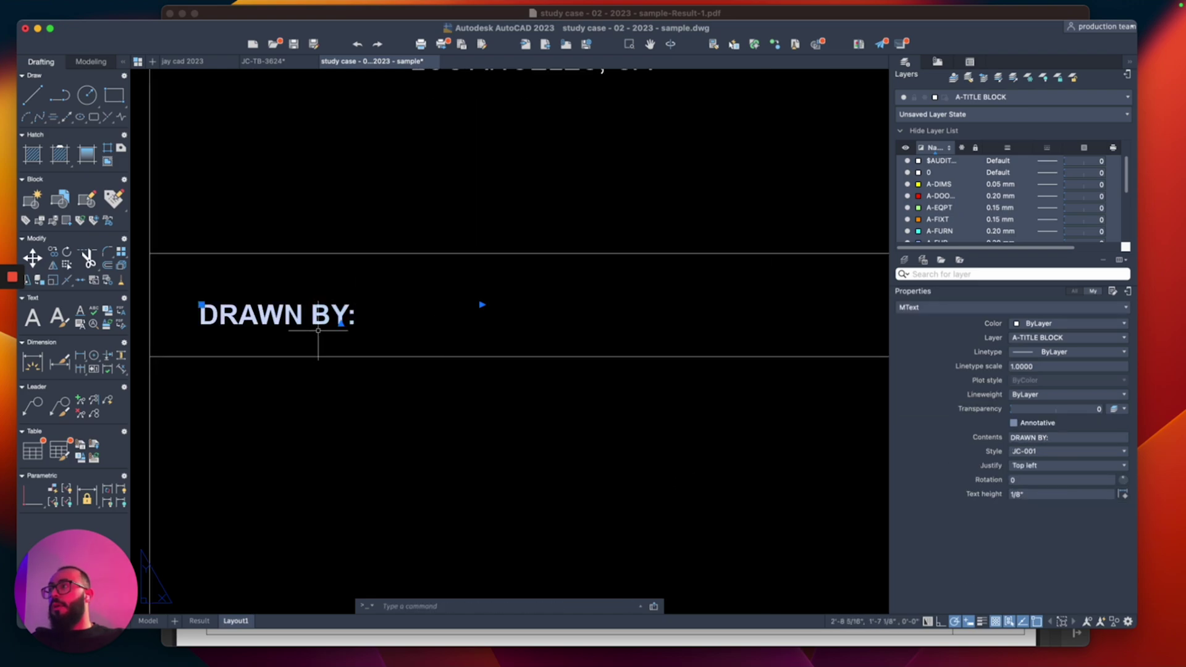
{"action": "scroll", "coordinate": [318, 331], "scroll_direction": "up", "scroll_amount": 2}
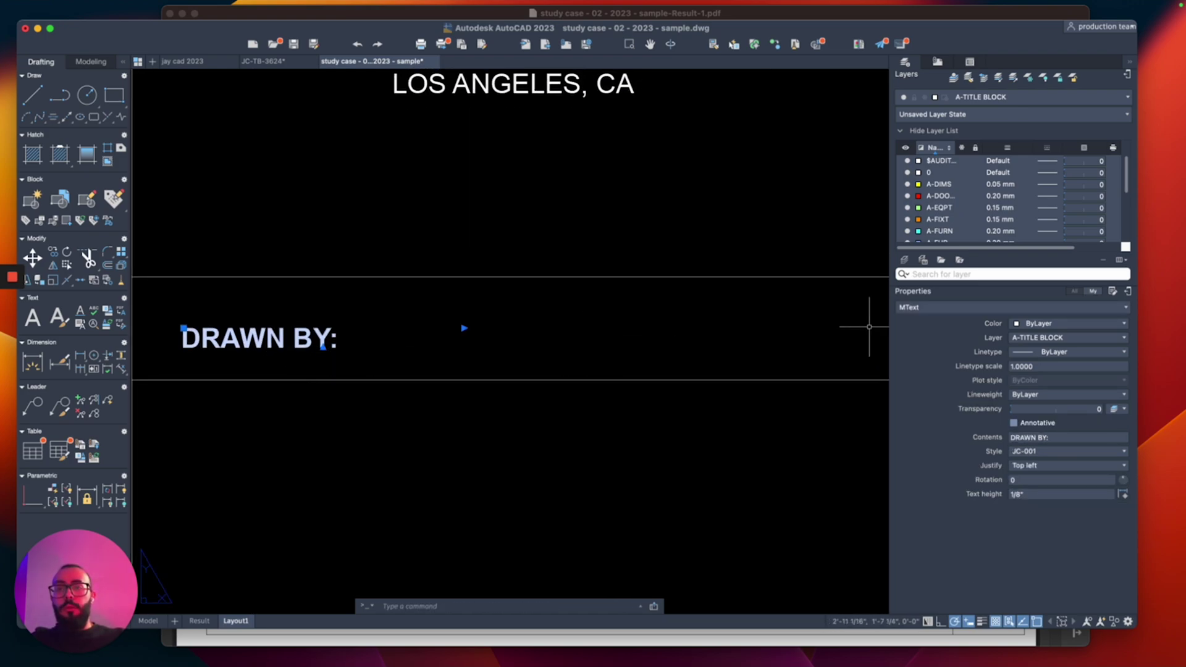
{"action": "left_click", "coordinate": [1062, 465]}
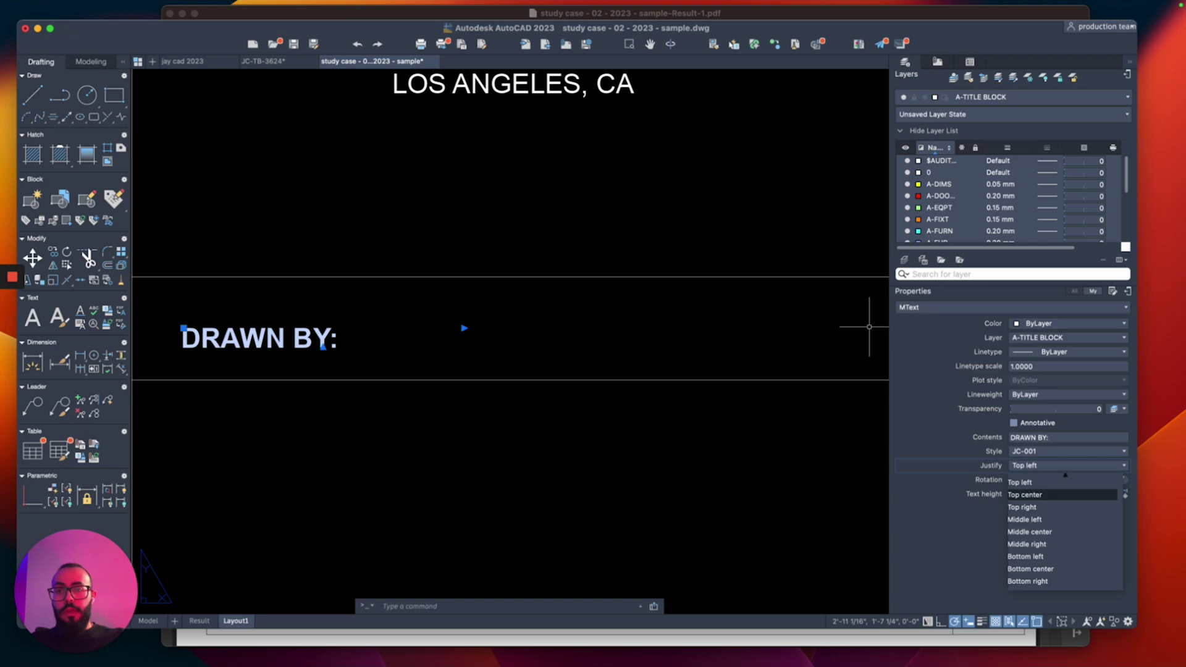
{"action": "left_click", "coordinate": [1024, 519]}
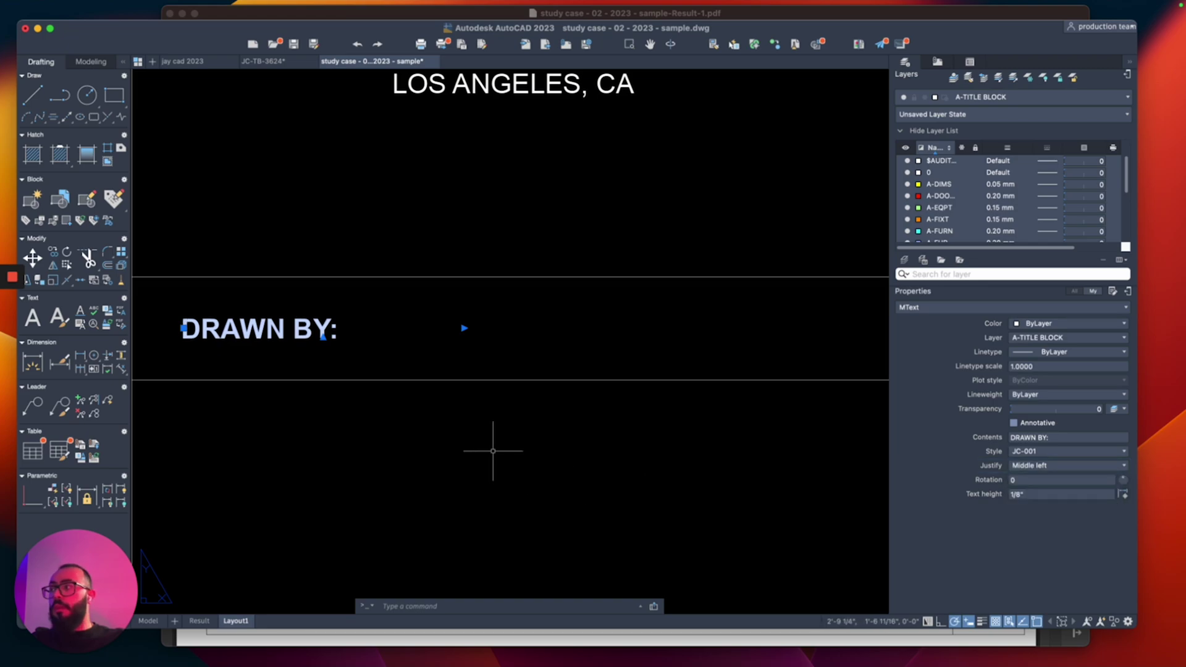
{"action": "scroll", "coordinate": [482, 433], "scroll_direction": "left", "scroll_amount": 5}
{"action": "left_click", "coordinate": [374, 323]}
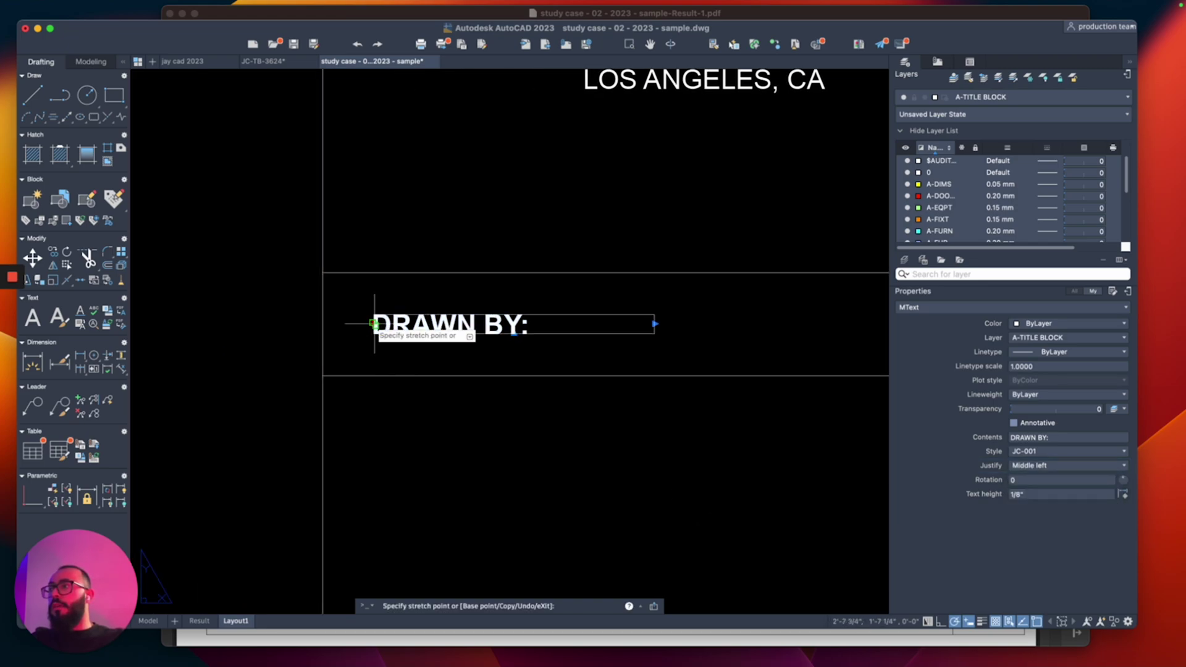
{"action": "left_click", "coordinate": [374, 323]}
{"action": "scroll", "coordinate": [410, 339], "scroll_direction": "down", "scroll_amount": 3}
{"action": "scroll", "coordinate": [518, 365], "scroll_direction": "right", "scroll_amount": 2}
Step: Mirror the DRAWN BY: label to the right and change its text to the drafter's name
{"action": "type", "text": "M"}
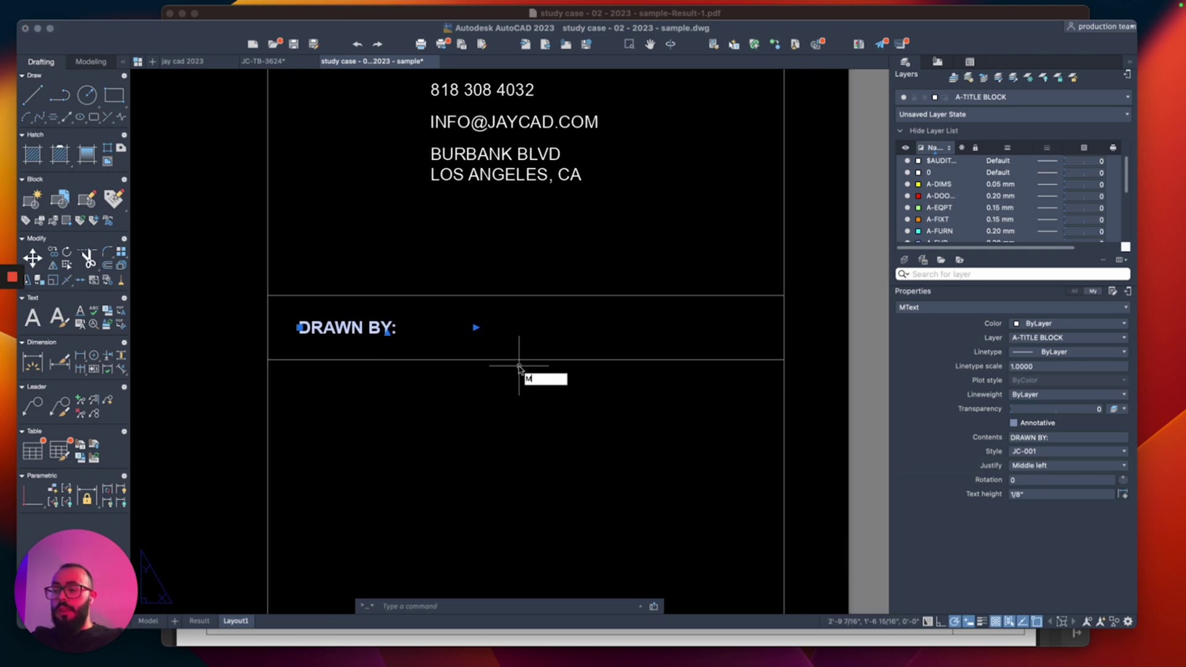
{"action": "type", "text": "I"}
{"action": "key", "text": "Return"}
{"action": "left_click", "coordinate": [526, 360]}
{"action": "left_click", "coordinate": [529, 339]}
{"action": "key", "text": "Return"}
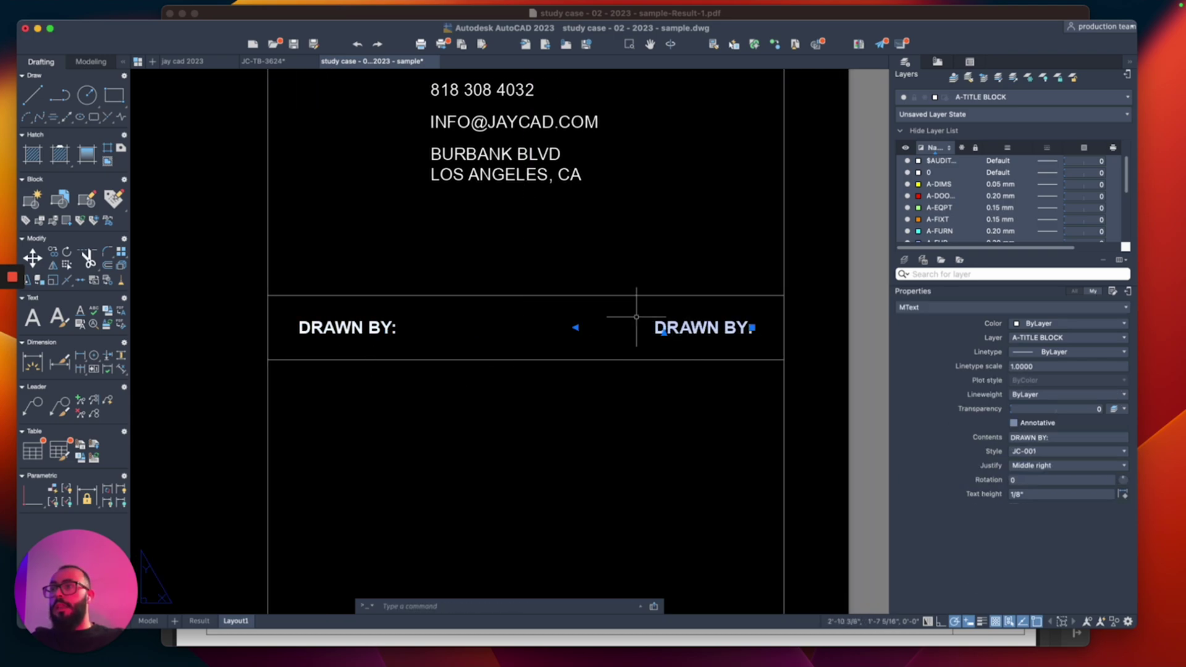
{"action": "key", "text": "Return"}
{"action": "left_click", "coordinate": [704, 327]}
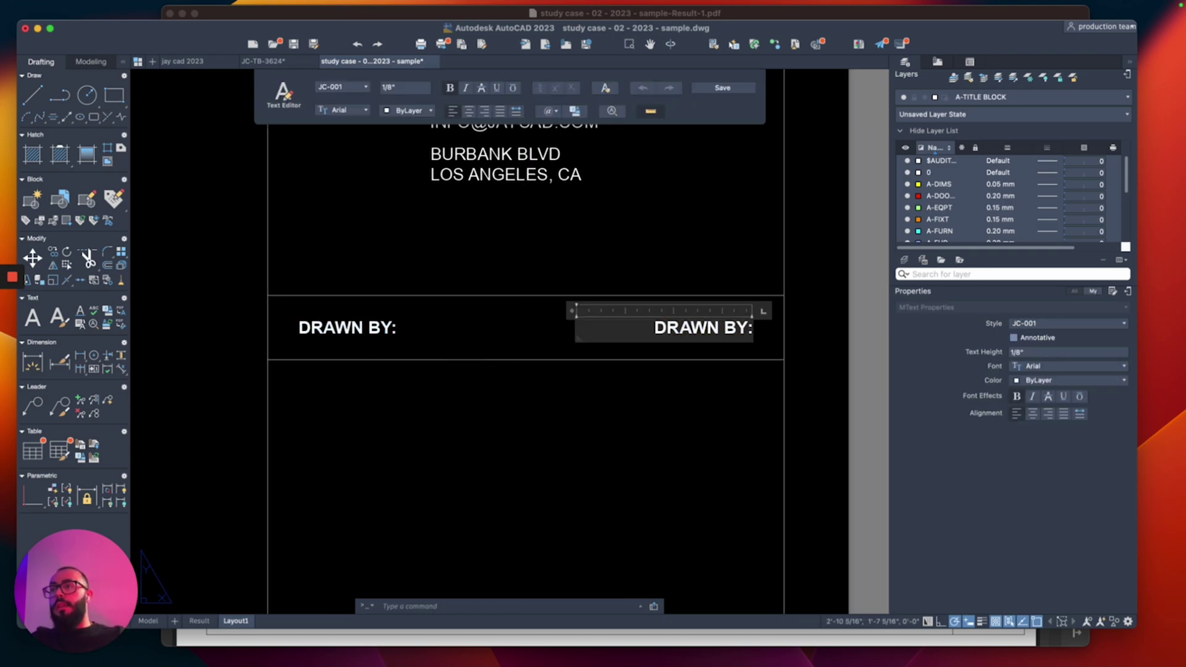
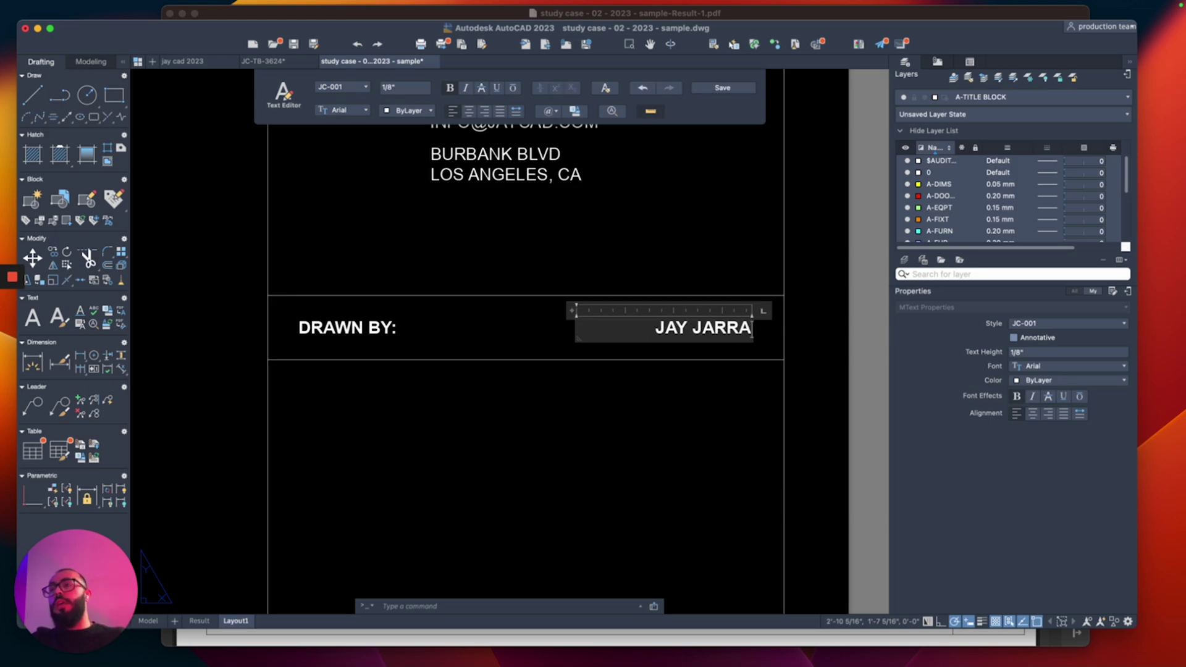
{"action": "left_click", "coordinate": [577, 391]}
{"action": "scroll", "coordinate": [577, 391], "scroll_direction": "down", "scroll_amount": 2}
{"action": "scroll", "coordinate": [683, 342], "scroll_direction": "up", "scroll_amount": 2}
Step: Copy the label, name and row line downward to stack additional identical rows
{"action": "left_click", "coordinate": [684, 332]}
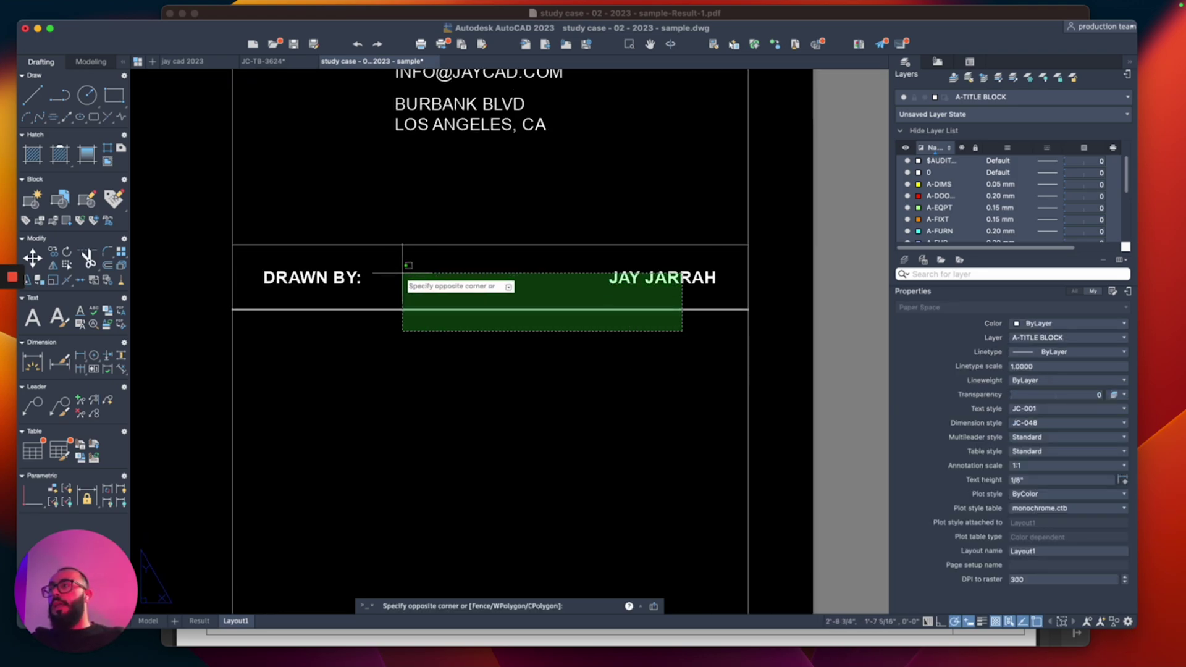
{"action": "left_click", "coordinate": [290, 274]}
{"action": "type", "text": "co"}
{"action": "key", "text": "Return"}
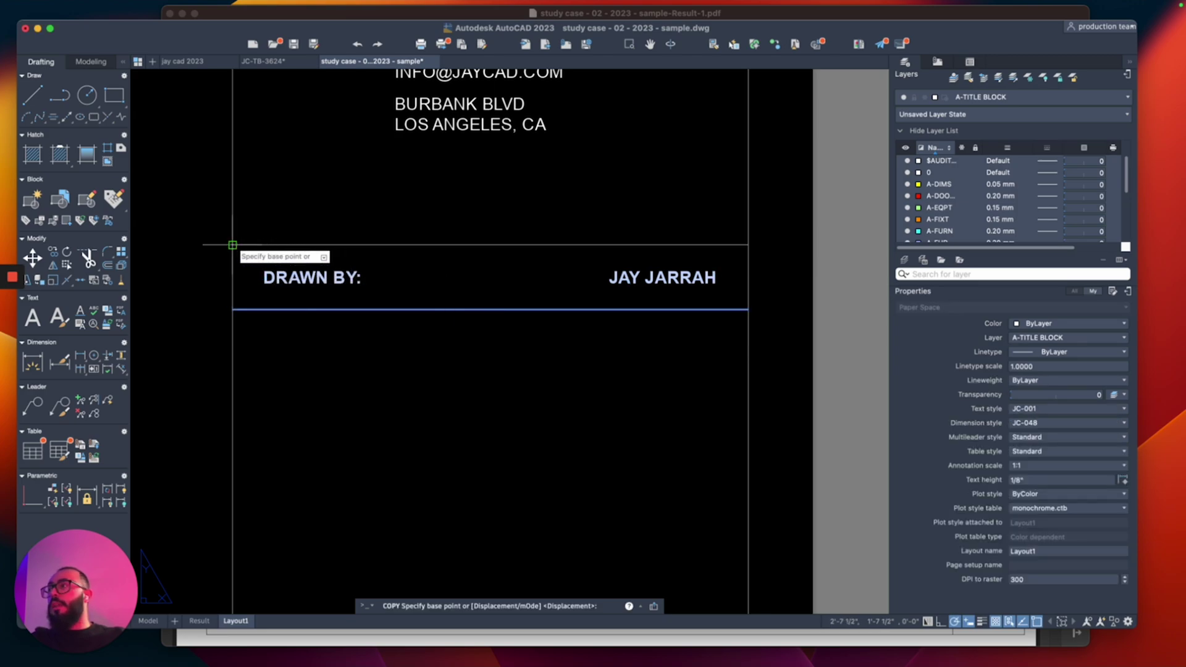
{"action": "left_click", "coordinate": [233, 246]}
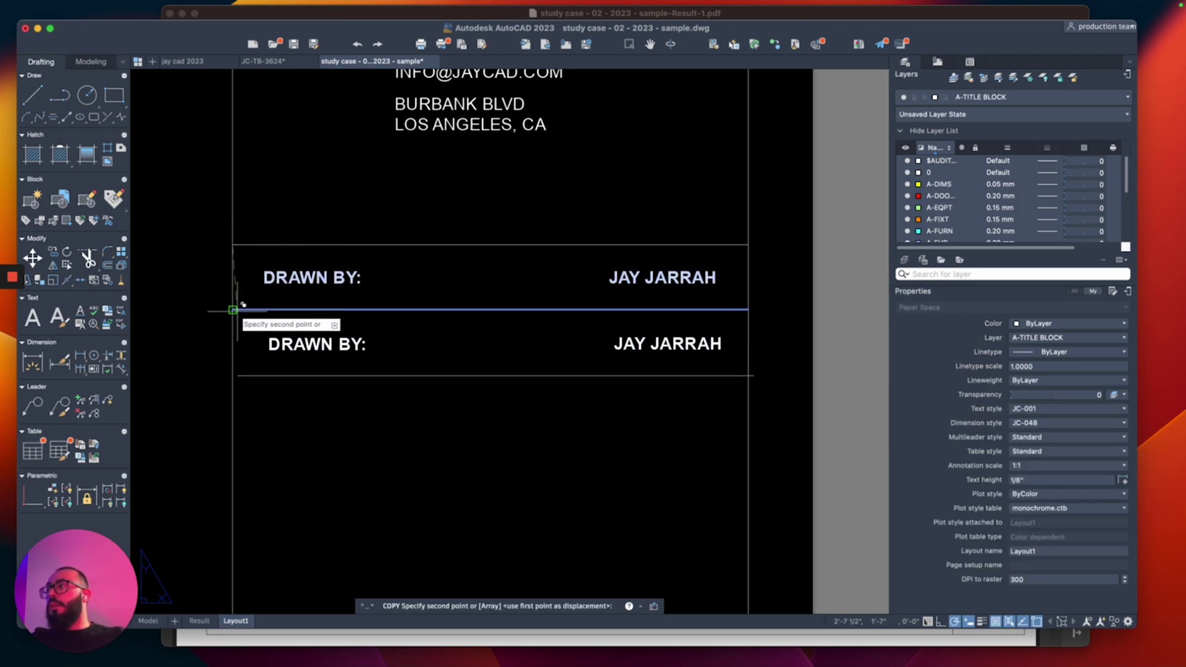
{"action": "left_click", "coordinate": [233, 373]}
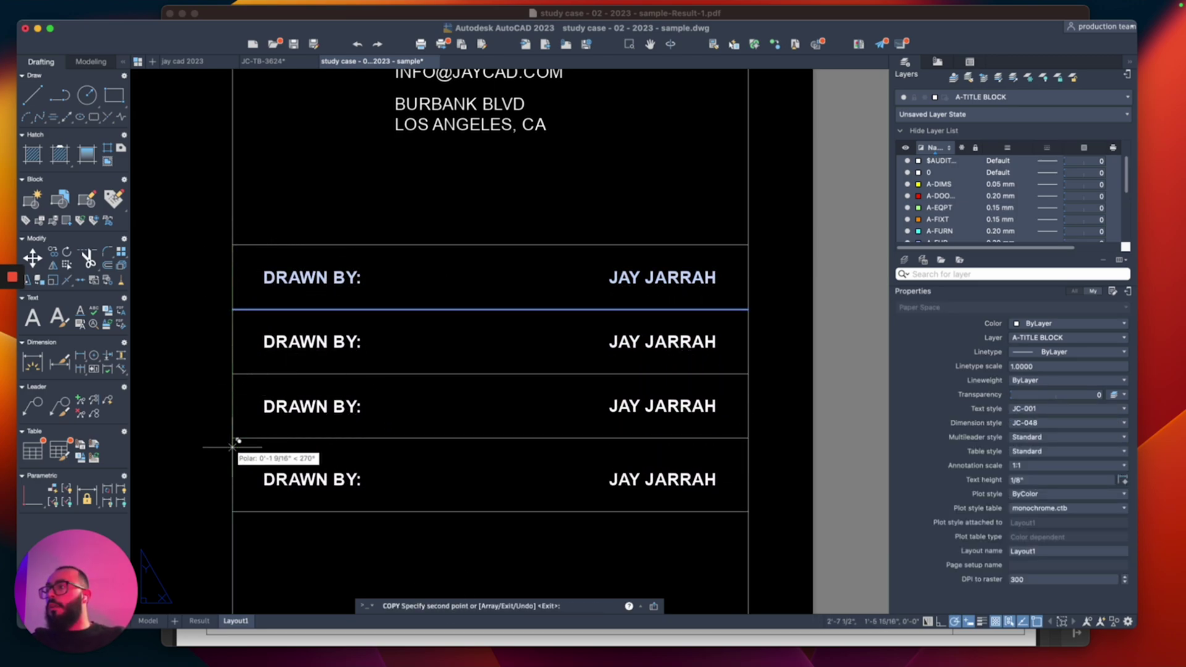
{"action": "left_click", "coordinate": [233, 438]}
{"action": "key", "text": "Return"}
{"action": "left_click", "coordinate": [295, 355]}
Step: Relabel the lower rows as CHECKED BY:, DATE: and SCALE:
{"action": "type", "text": "ed"}
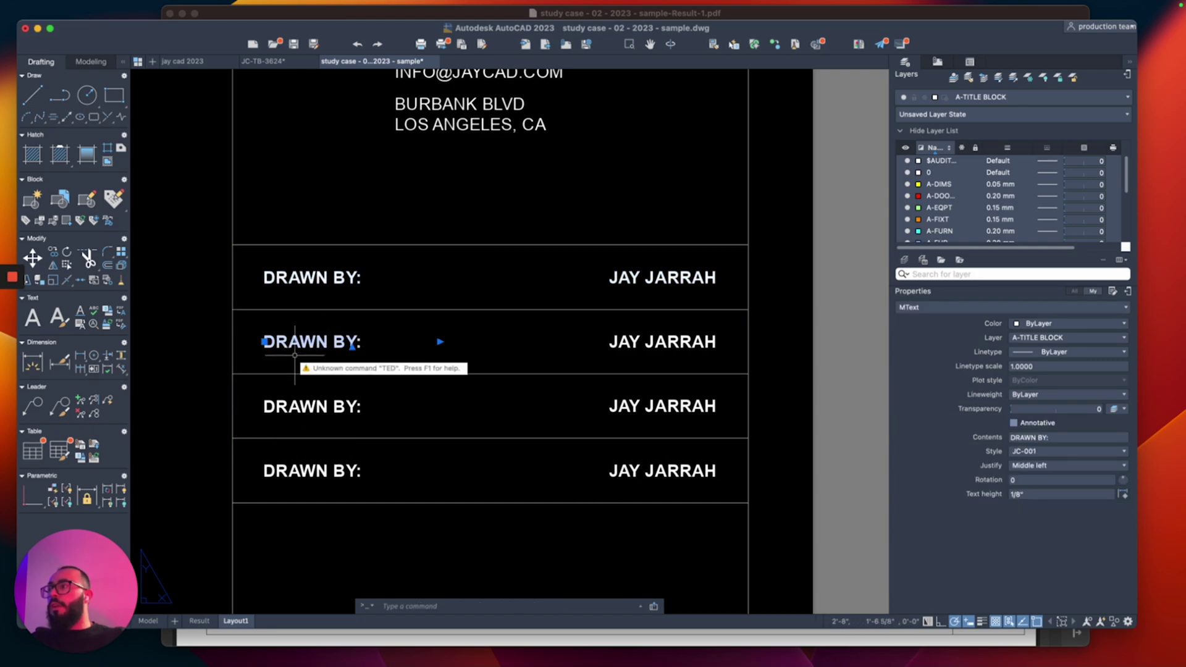
{"action": "key", "text": "Return"}
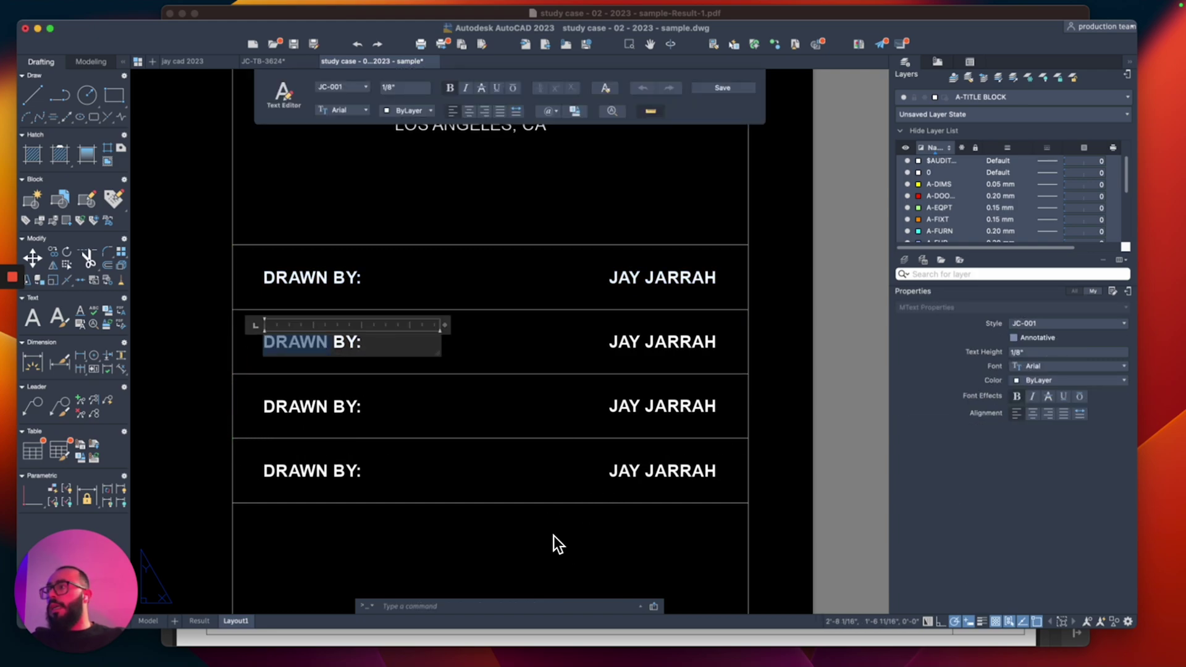
{"action": "type", "text": "CHECKE"}
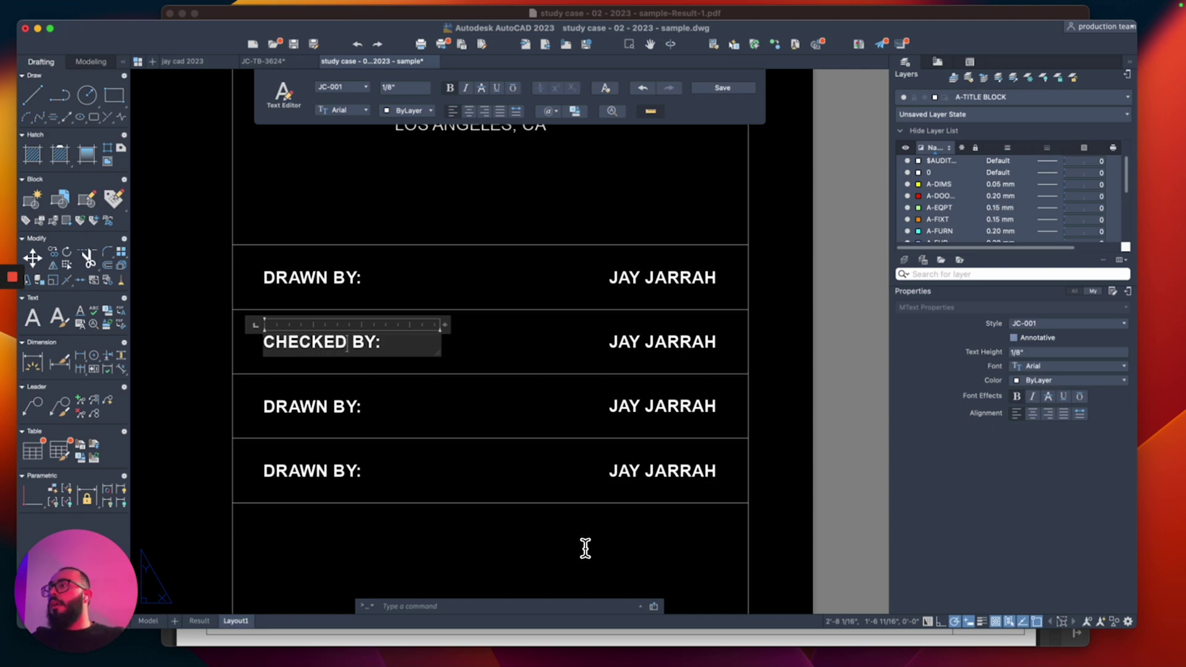
{"action": "left_click", "coordinate": [585, 547]}
{"action": "left_click", "coordinate": [309, 406]}
{"action": "type", "text": "DATE:"}
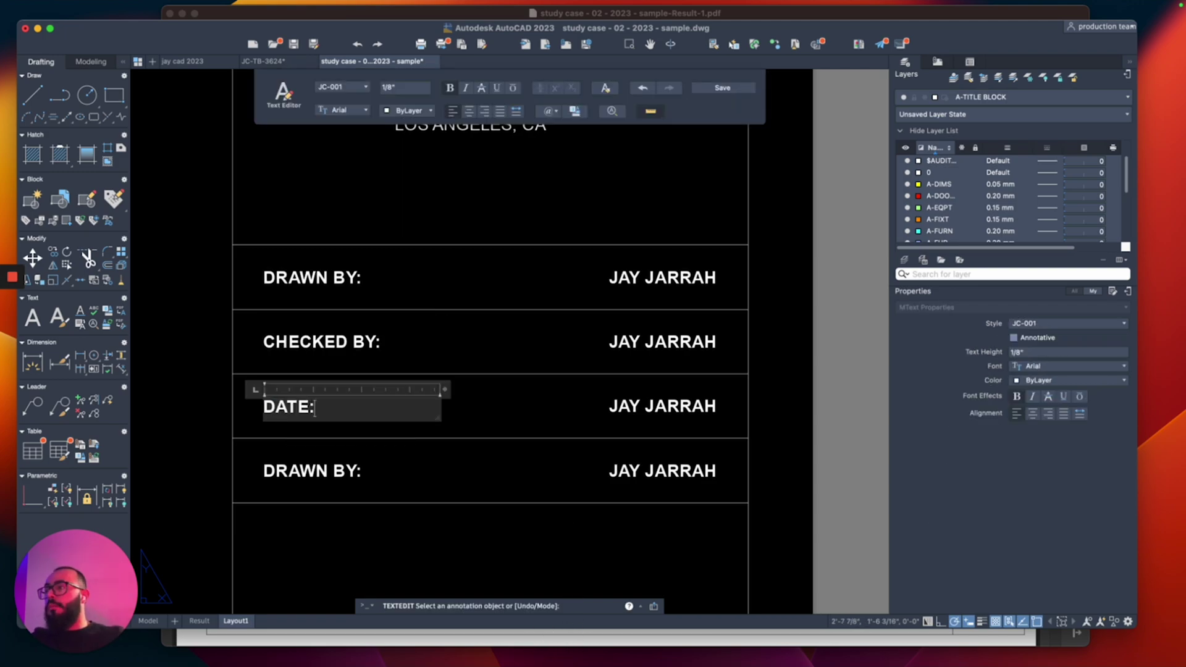
{"action": "left_click", "coordinate": [295, 473]}
{"action": "type", "text": "SCALE:"}
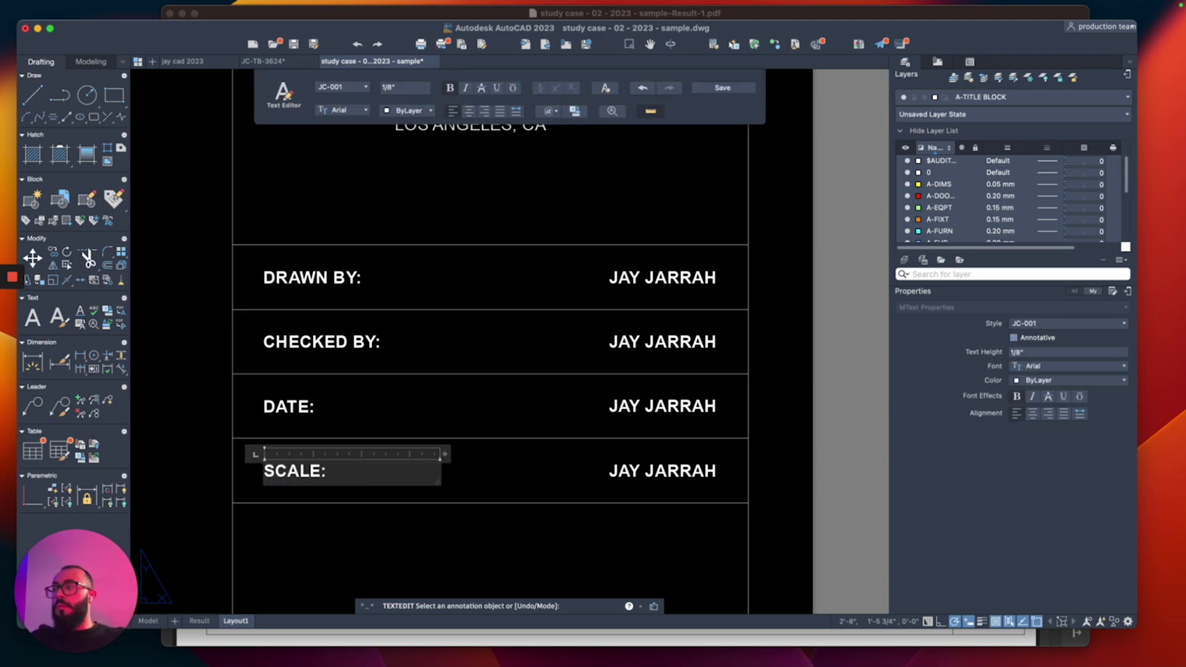
{"action": "left_click", "coordinate": [357, 522]}
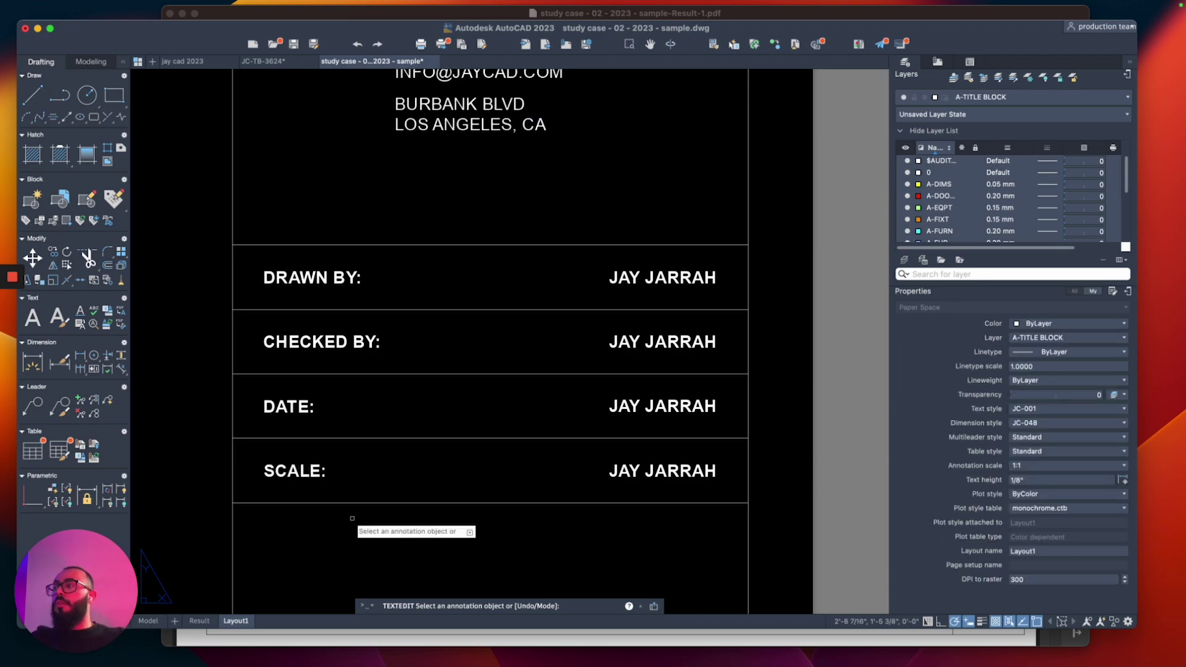
Step: Change the SCALE row's value text to 1/4" = 1' - 0" with an unstacked fraction
{"action": "left_click", "coordinate": [630, 469]}
{"action": "type", "text": "AS"}
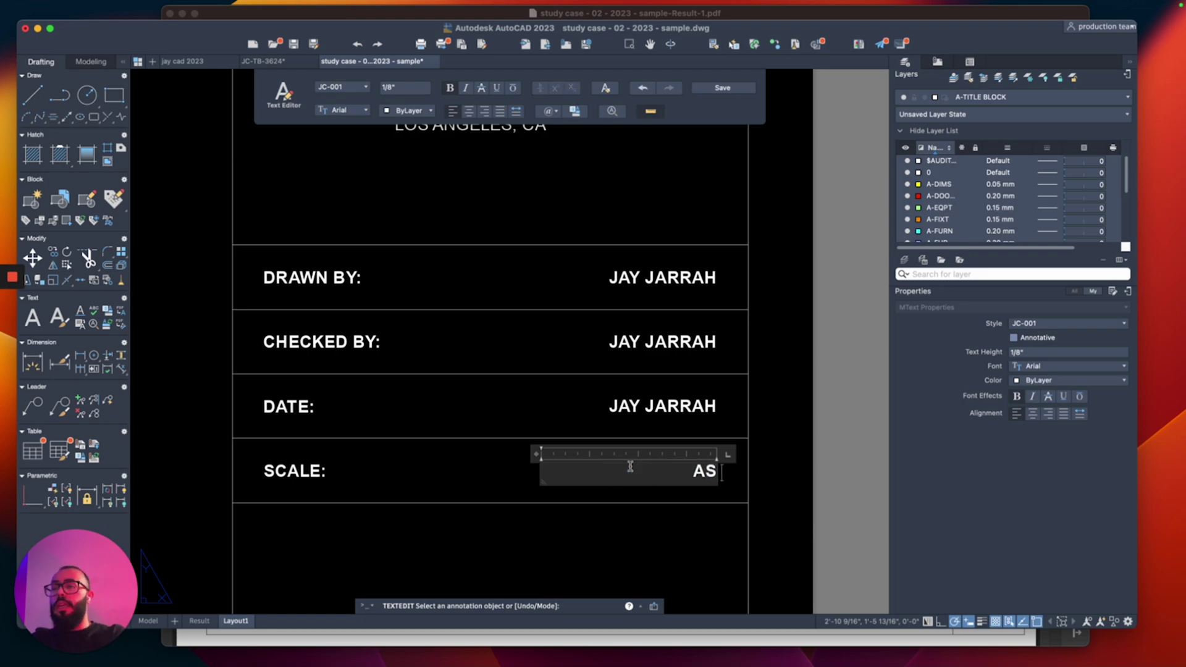
{"action": "type", "text": " NOTED"}
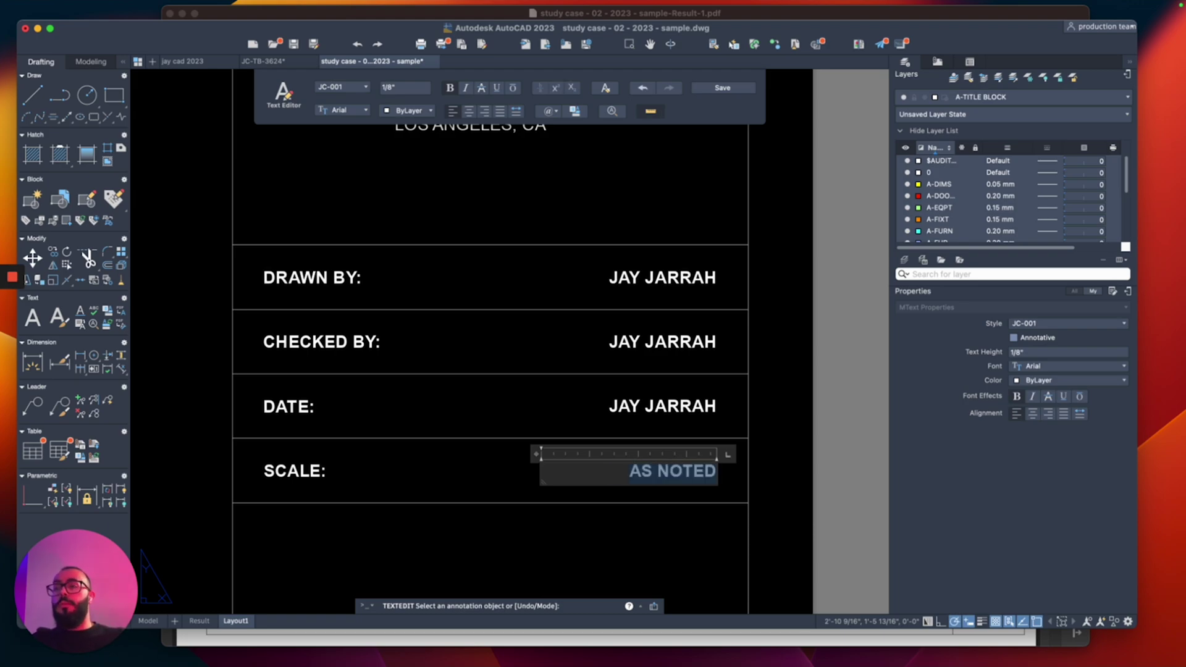
{"action": "type", "text": "1/4\""}
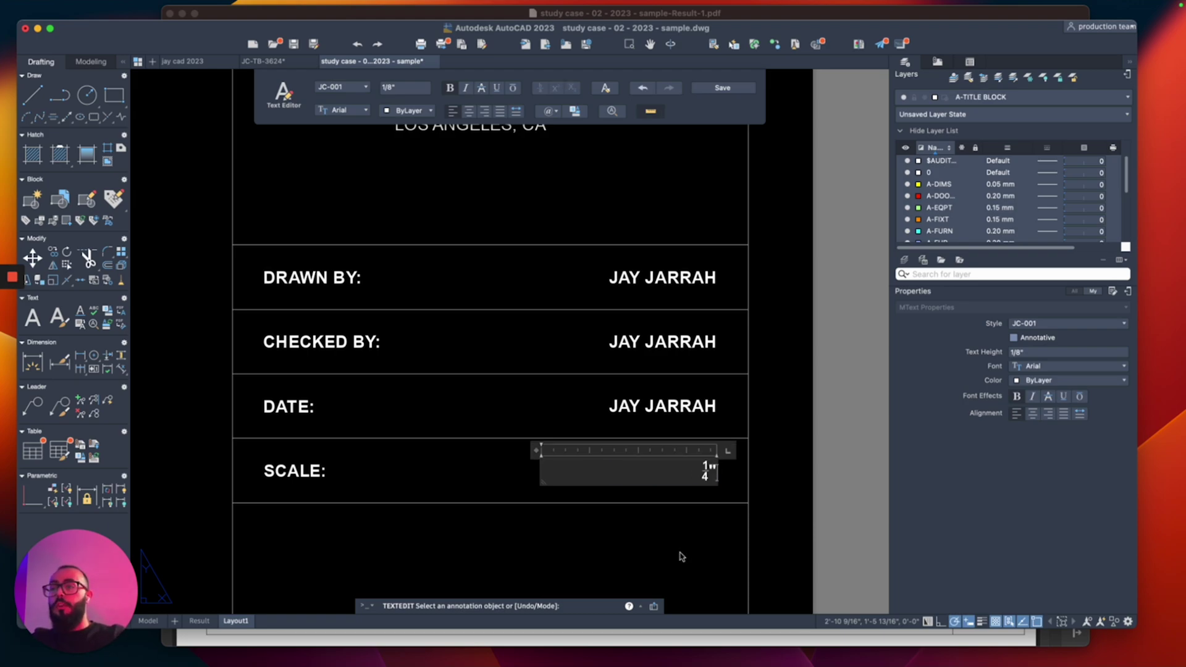
{"action": "key", "text": "super+z"}
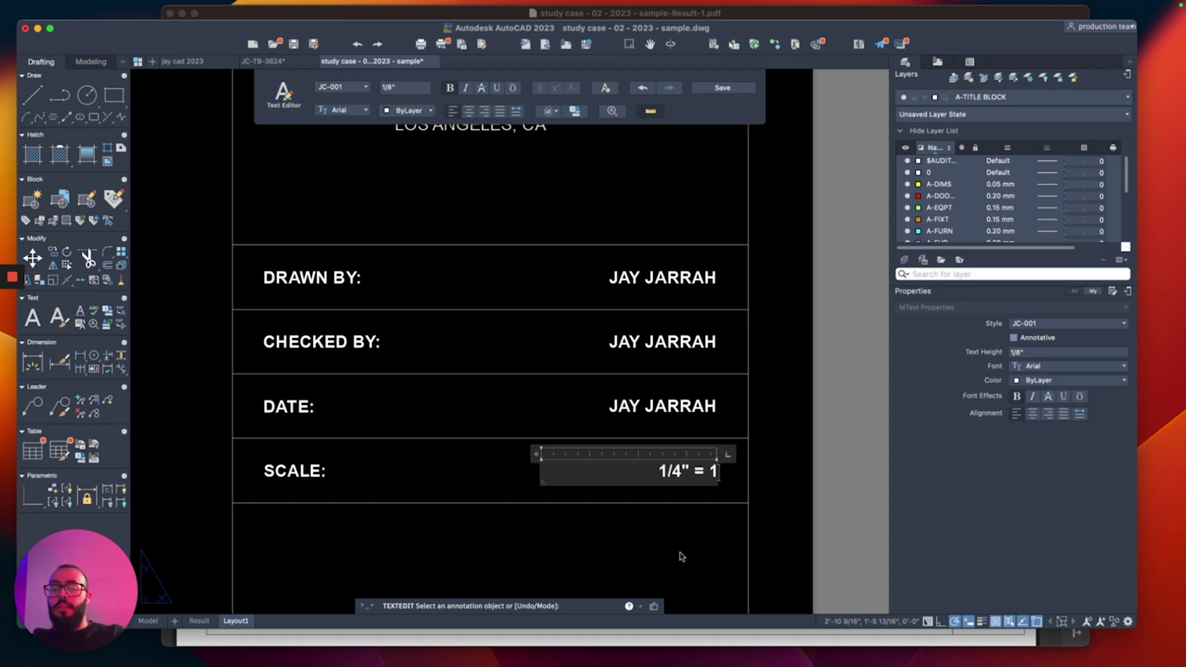
{"action": "type", "text": "= 1' - 0\""}
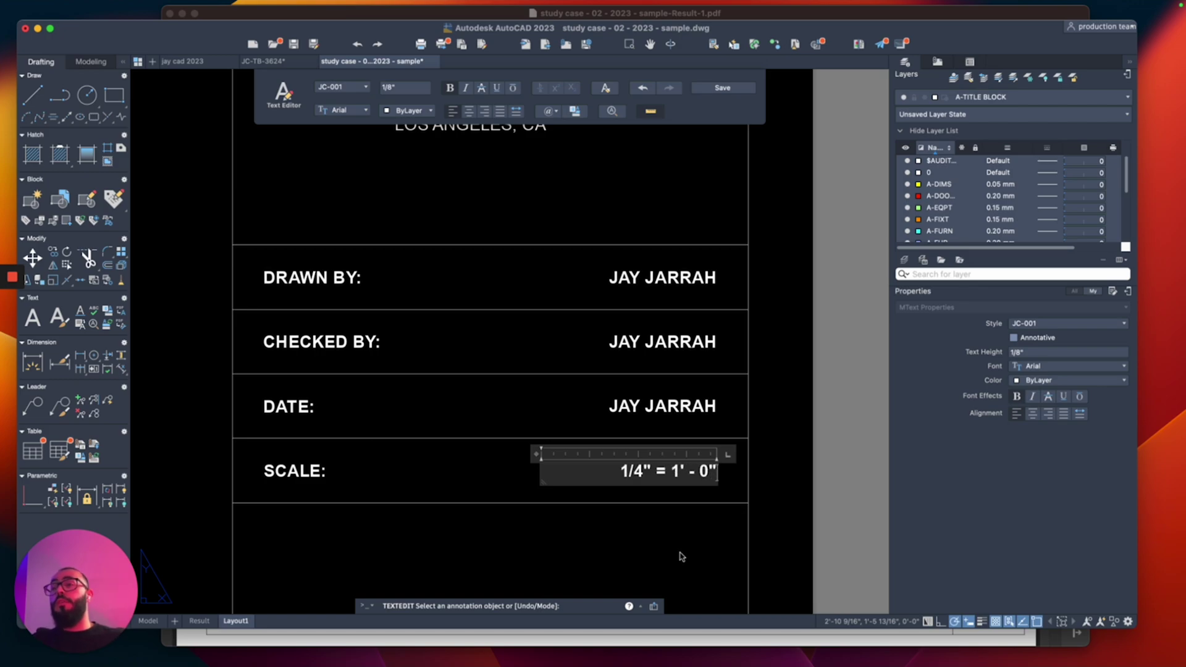
{"action": "left_click", "coordinate": [682, 557]}
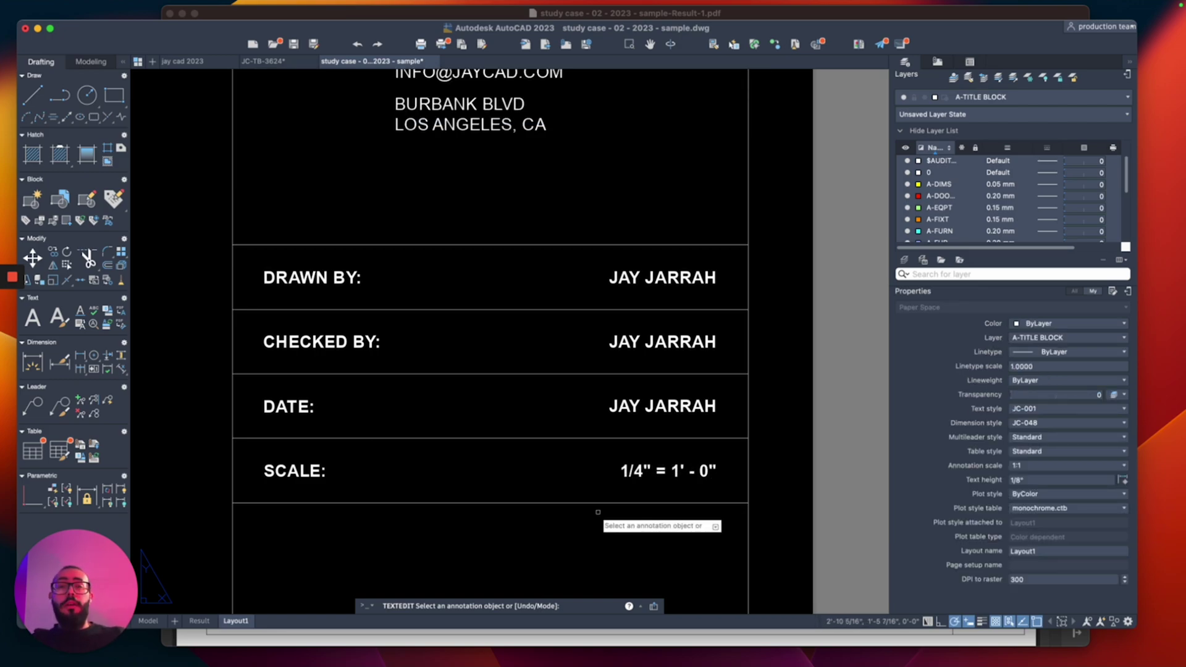
Step: Enter 1 / 1 / 2023 as the DATE row's value
{"action": "double_click", "coordinate": [617, 406]}
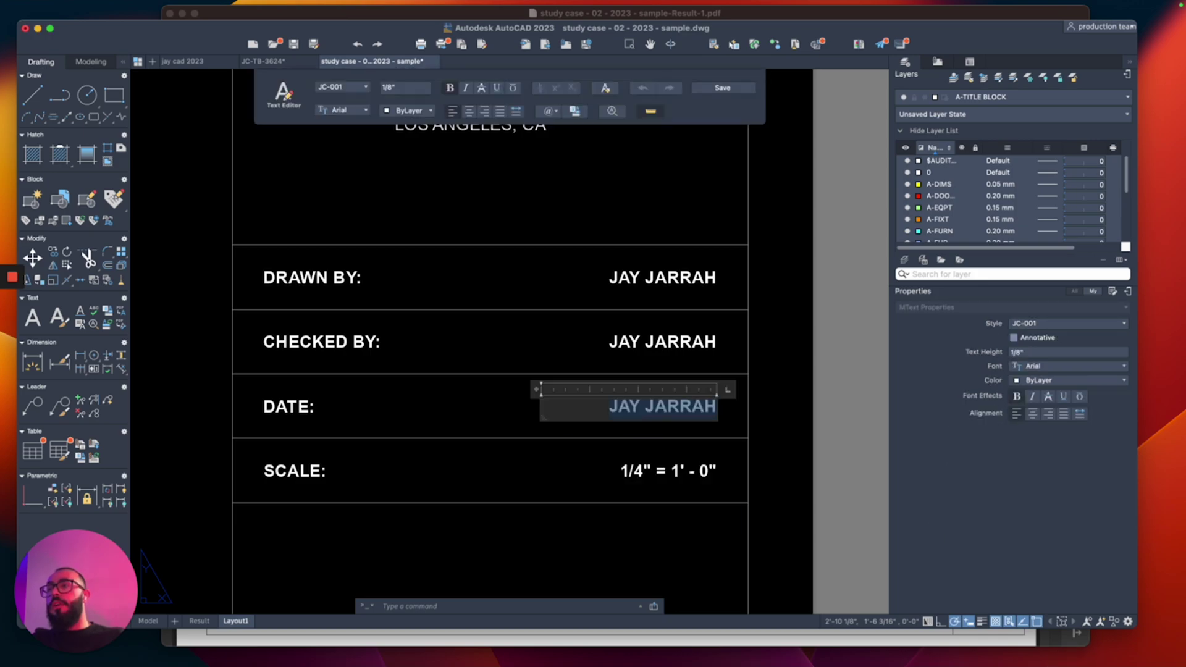
{"action": "type", "text": "1 1/"}
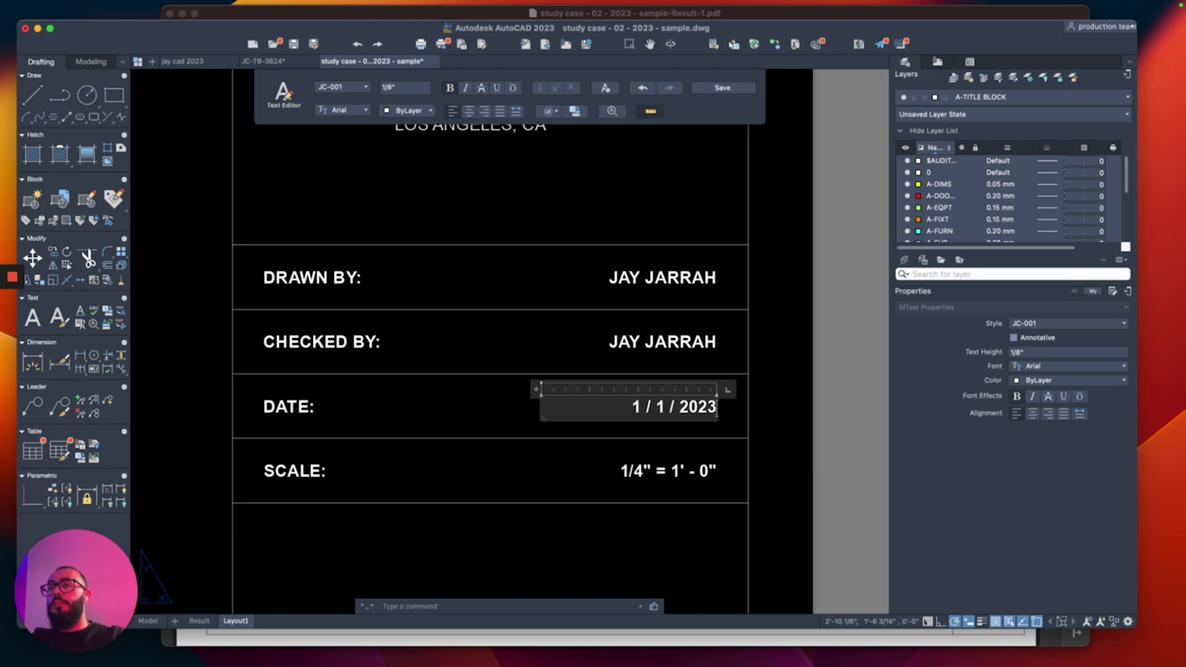
{"action": "left_click", "coordinate": [454, 341]}
{"action": "scroll", "coordinate": [454, 341], "scroll_direction": "down", "scroll_amount": 5}
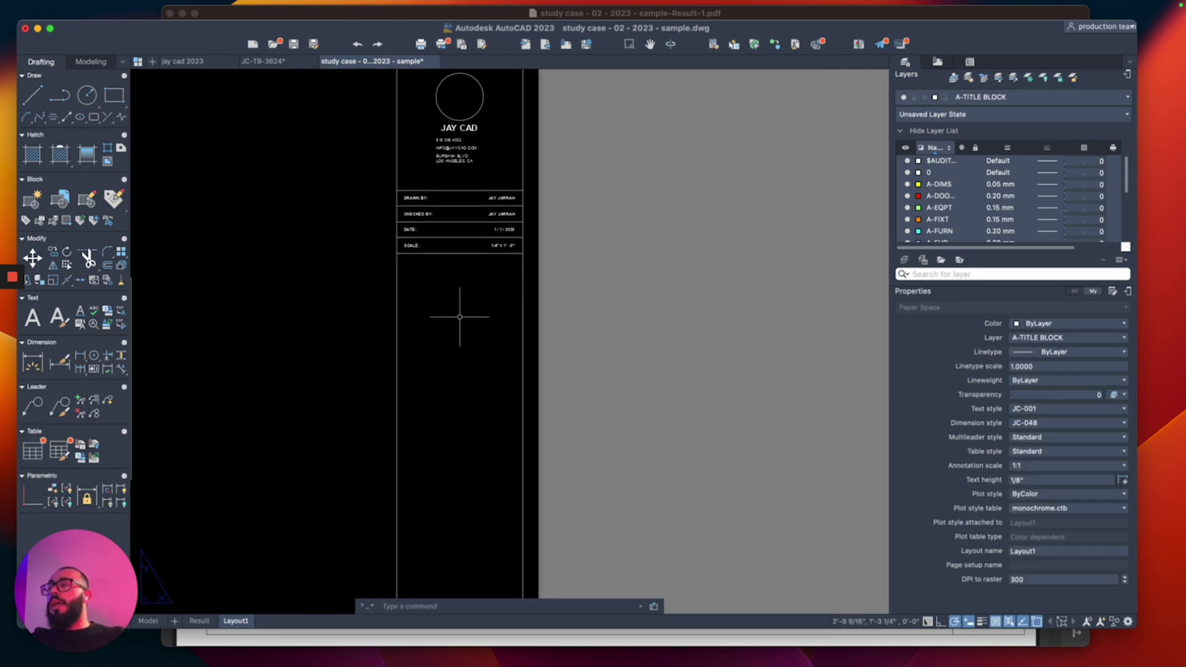
Step: Copy the CHECKED BY: label into the empty area below the SCALE row
{"action": "middle_click_drag", "start_coordinate": [454, 341], "coordinate": [508, 302]}
{"action": "scroll", "coordinate": [478, 160], "scroll_direction": "up", "scroll_amount": 4}
{"action": "left_click", "coordinate": [468, 232]}
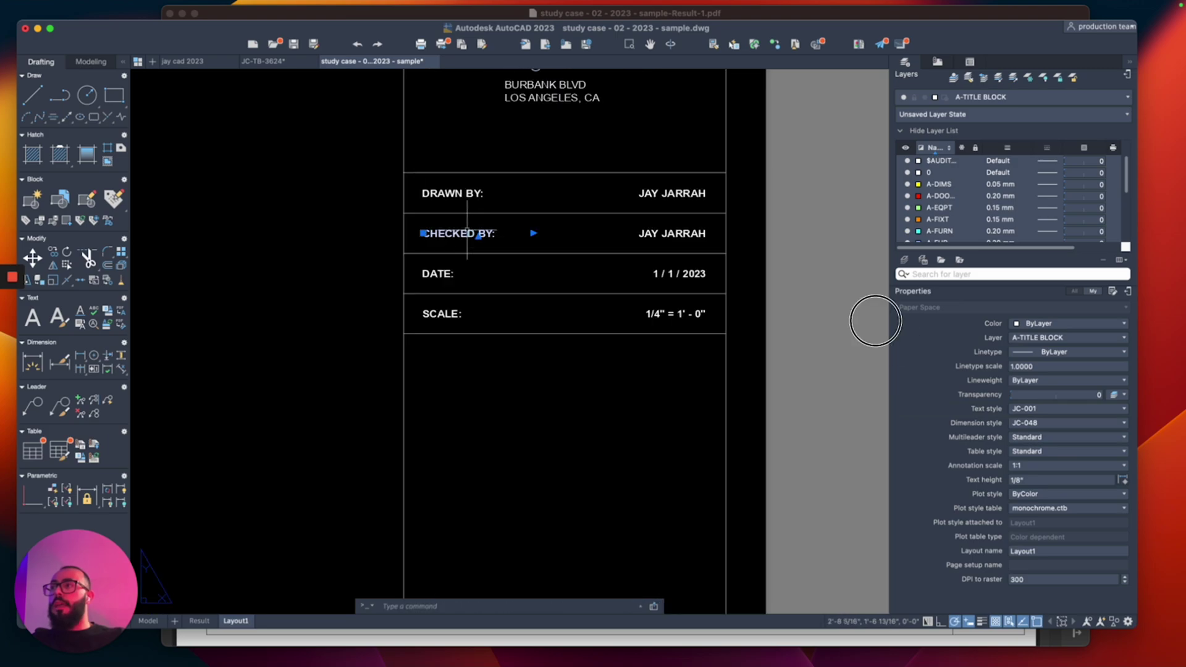
{"action": "type", "text": "co"}
{"action": "key", "text": "Return"}
{"action": "left_click", "coordinate": [422, 233]}
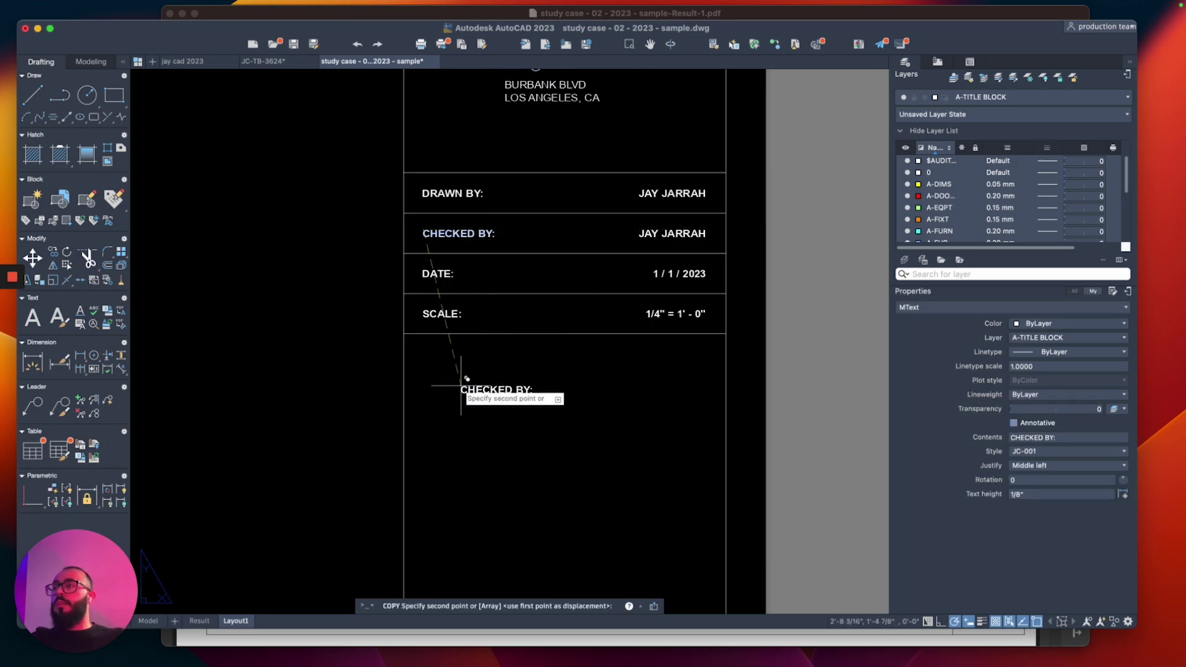
{"action": "left_click", "coordinate": [425, 399]}
{"action": "key", "text": "Return"}
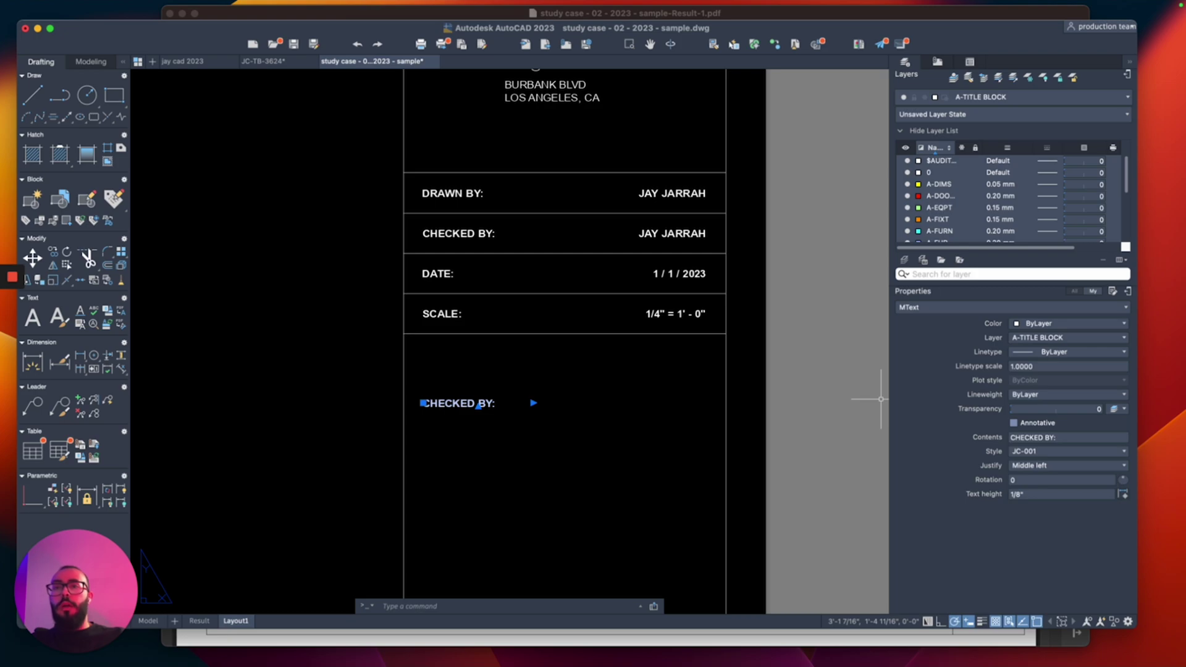
Step: Give the copied label style JC-002 and rewrite it as SCOPE OF WORK on one line
{"action": "left_click", "coordinate": [1067, 451]}
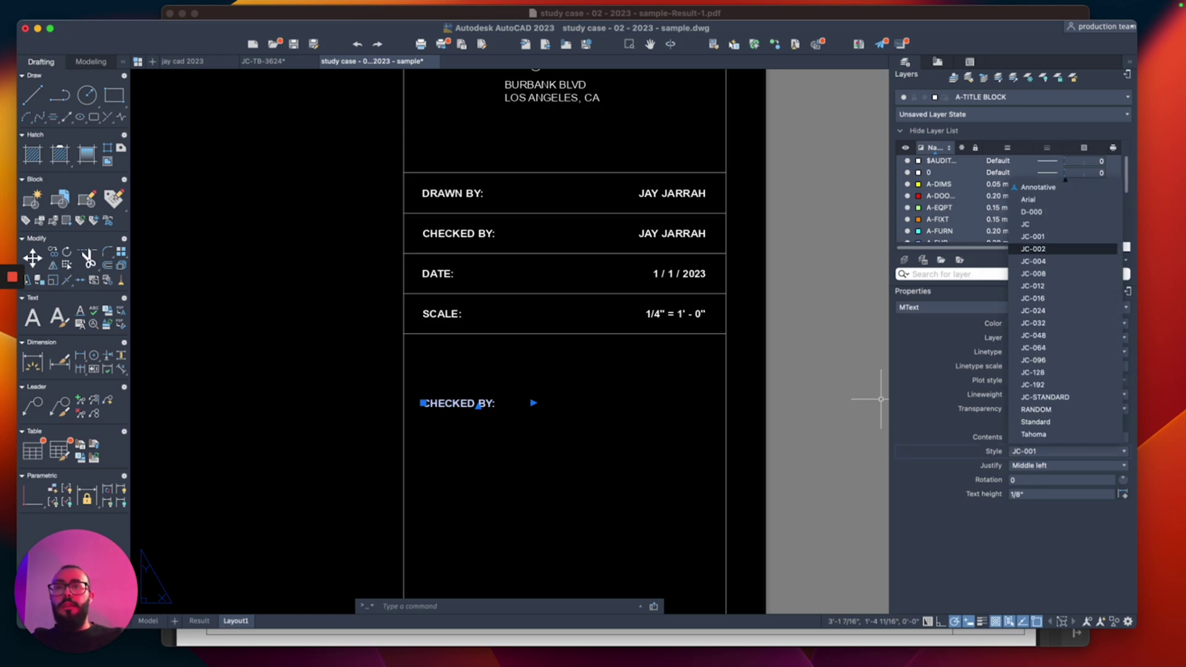
{"action": "left_click", "coordinate": [1062, 310]}
{"action": "right_click", "coordinate": [524, 437]}
{"action": "left_click", "coordinate": [556, 485]}
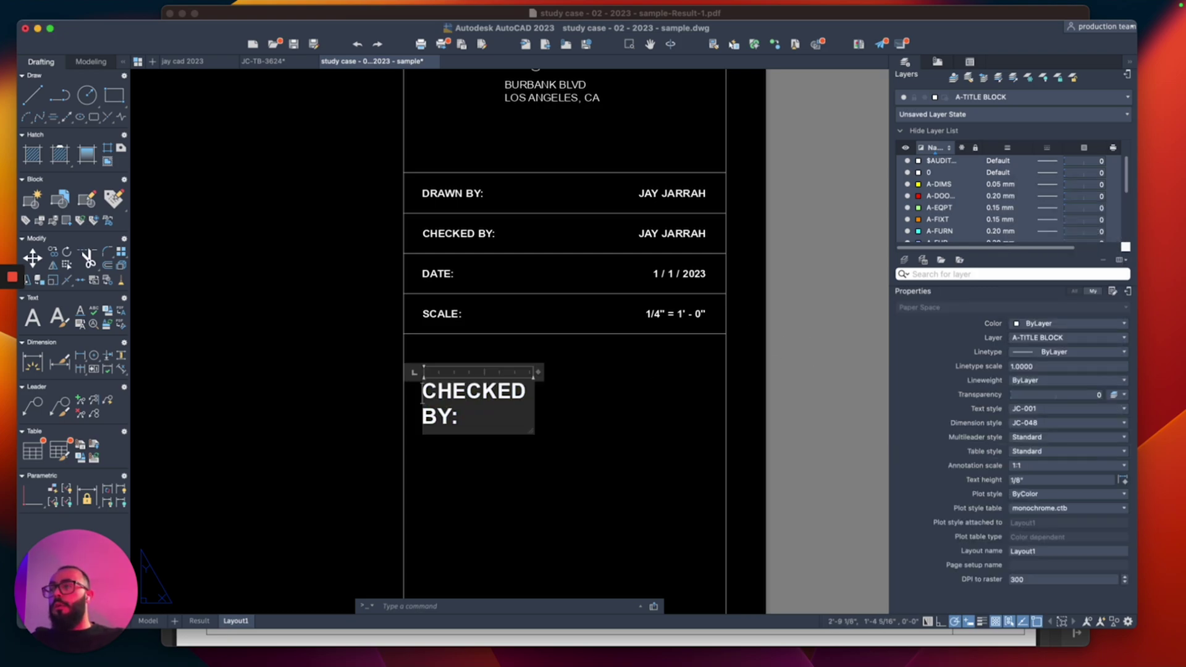
{"action": "type", "text": "SC"}
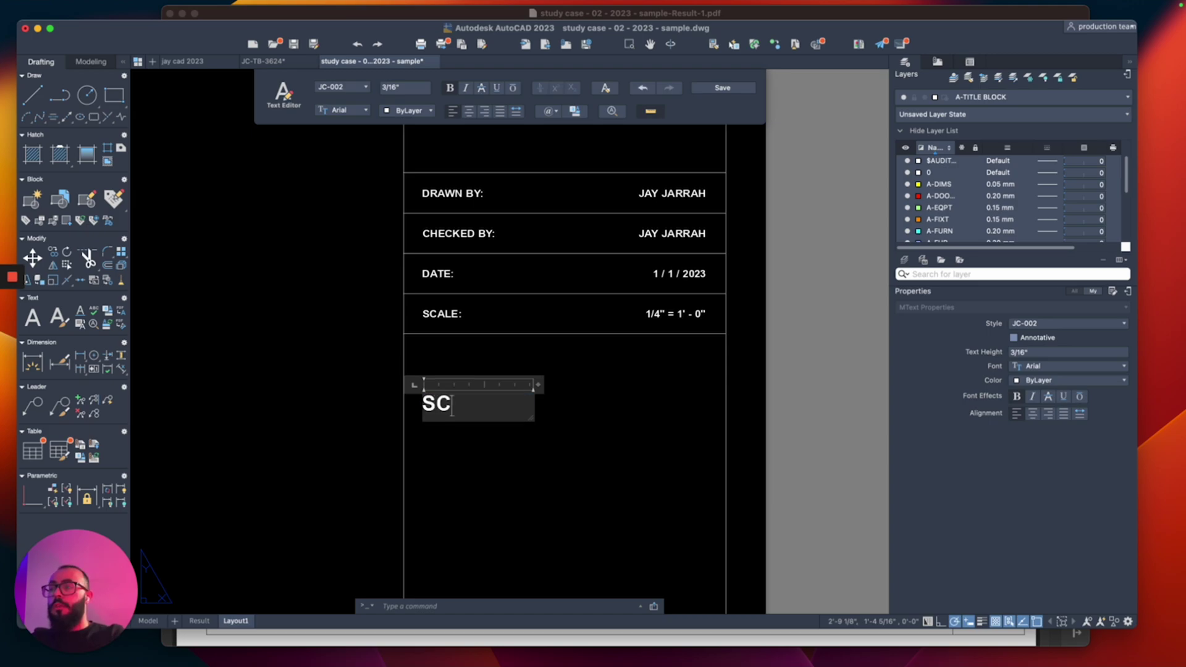
{"action": "type", "text": "OPE OF WORK"}
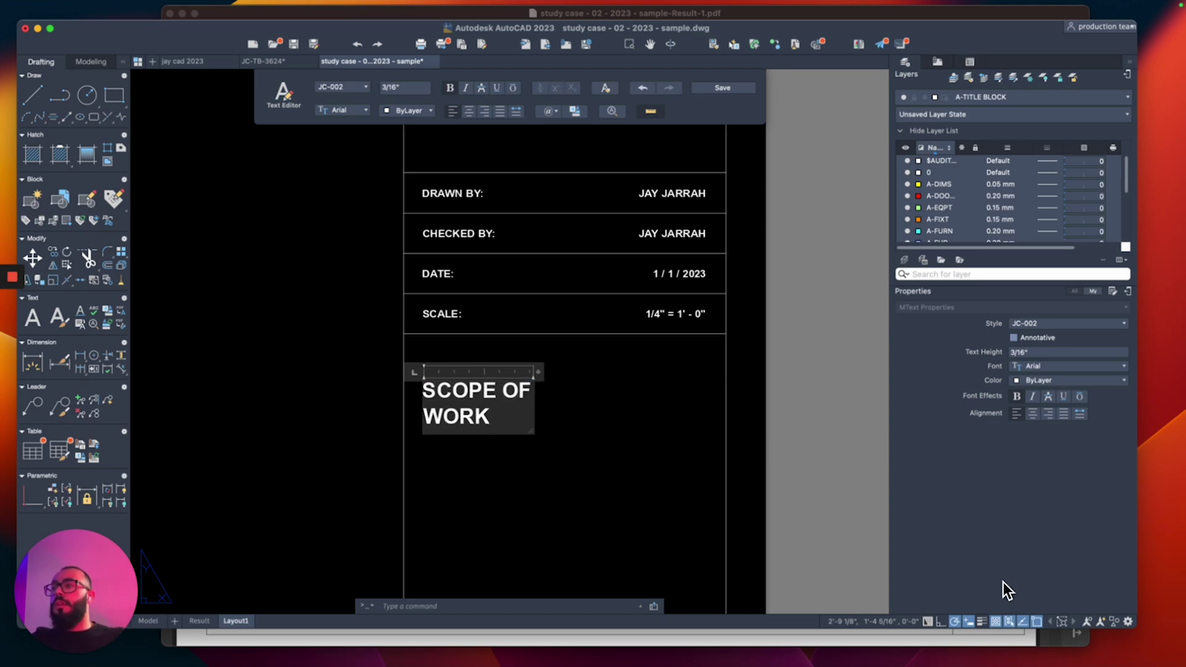
{"action": "left_click_drag", "start_coordinate": [539, 371], "coordinate": [679, 384]}
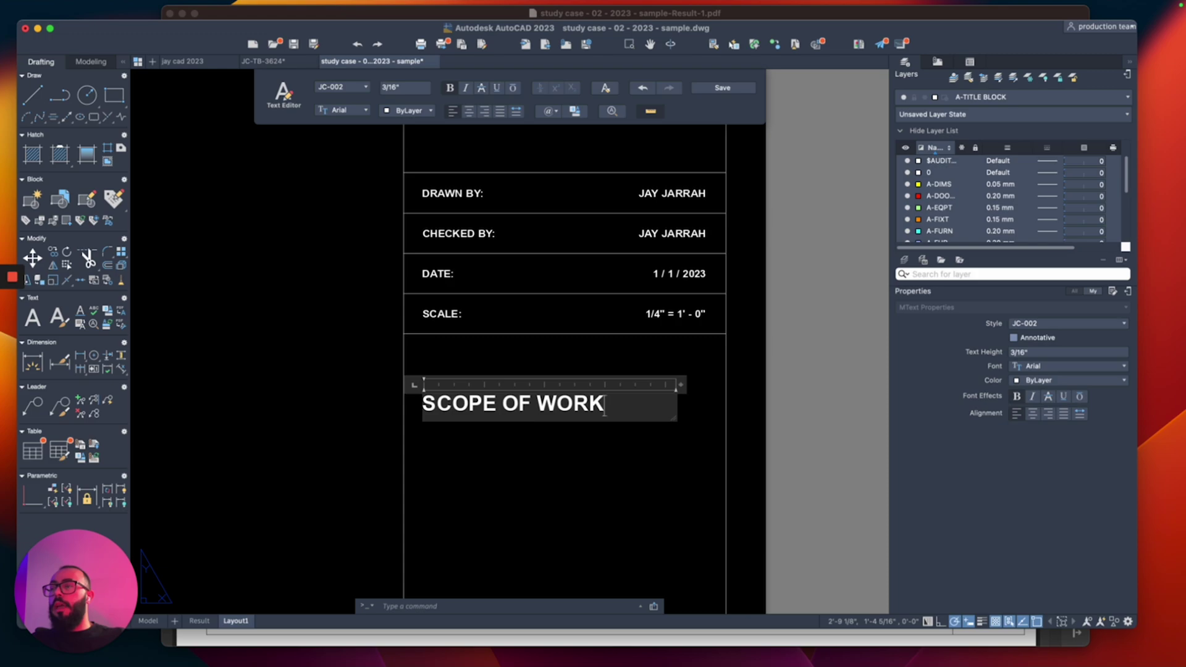
{"action": "left_click", "coordinate": [563, 423]}
Step: Select the SCOPE OF WORK heading and start the ROTATE command
{"action": "left_click", "coordinate": [591, 437]}
{"action": "left_click", "coordinate": [537, 369]}
{"action": "type", "text": "R"}
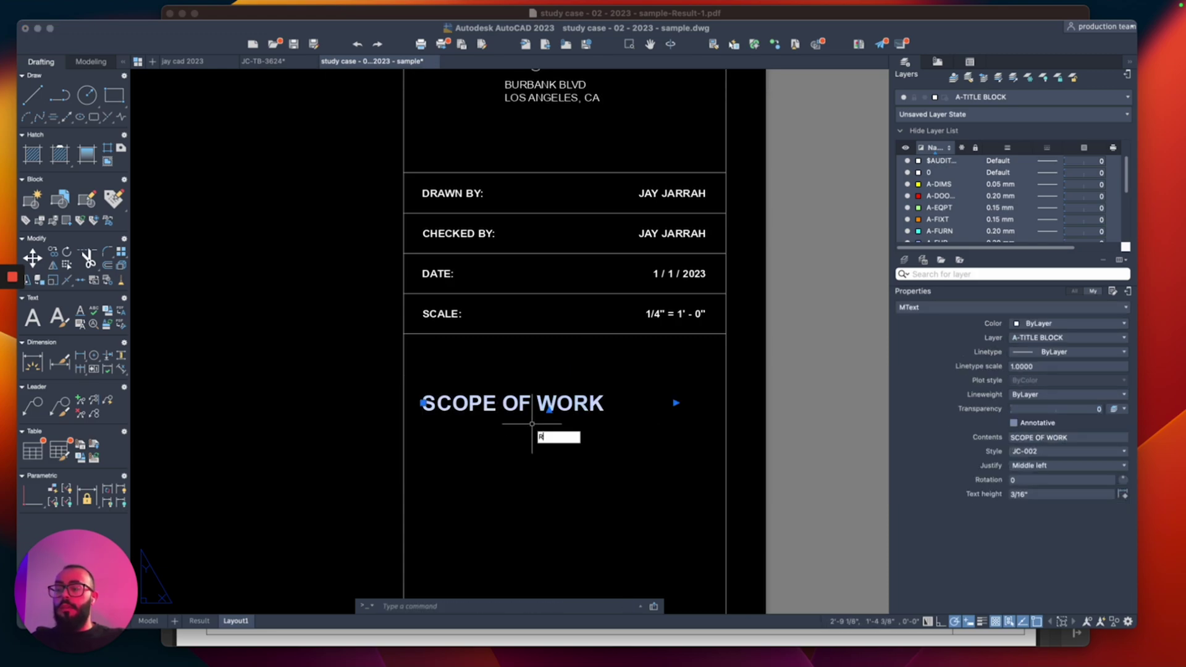
{"action": "type", "text": "O"}
{"action": "key", "text": "Return"}
Step: Rotate the SCOPE OF WORK heading 90° so it stands vertical
{"action": "left_click", "coordinate": [423, 404]}
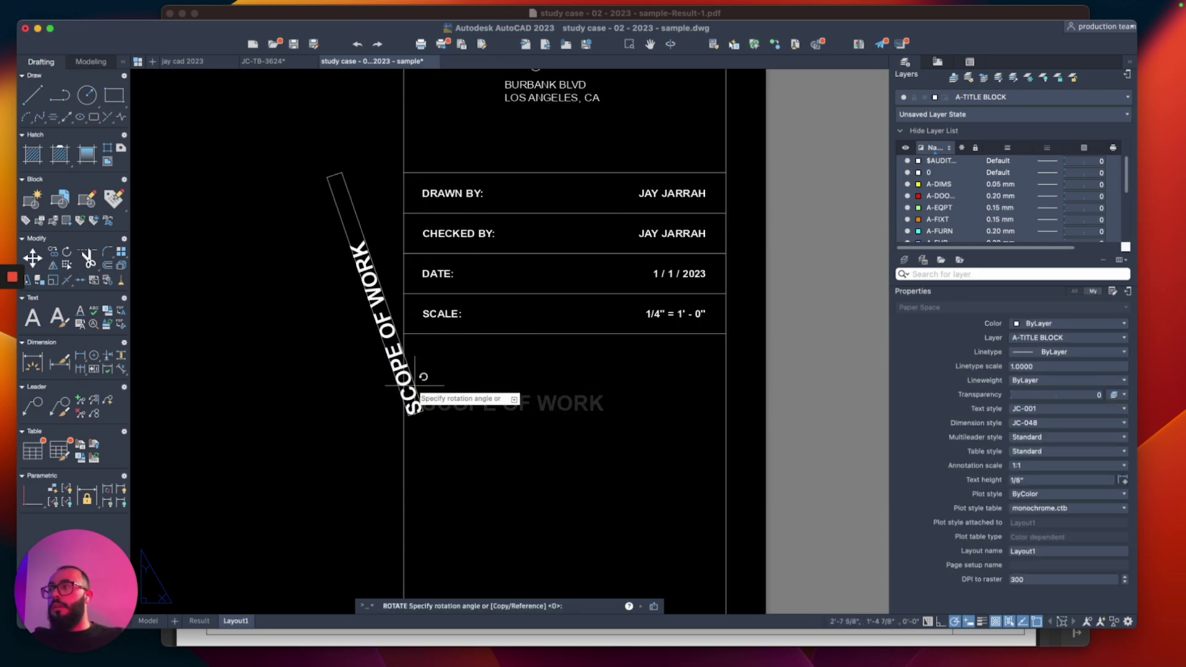
{"action": "left_click", "coordinate": [423, 370]}
{"action": "scroll", "coordinate": [491, 321], "scroll_direction": "down", "scroll_amount": 5}
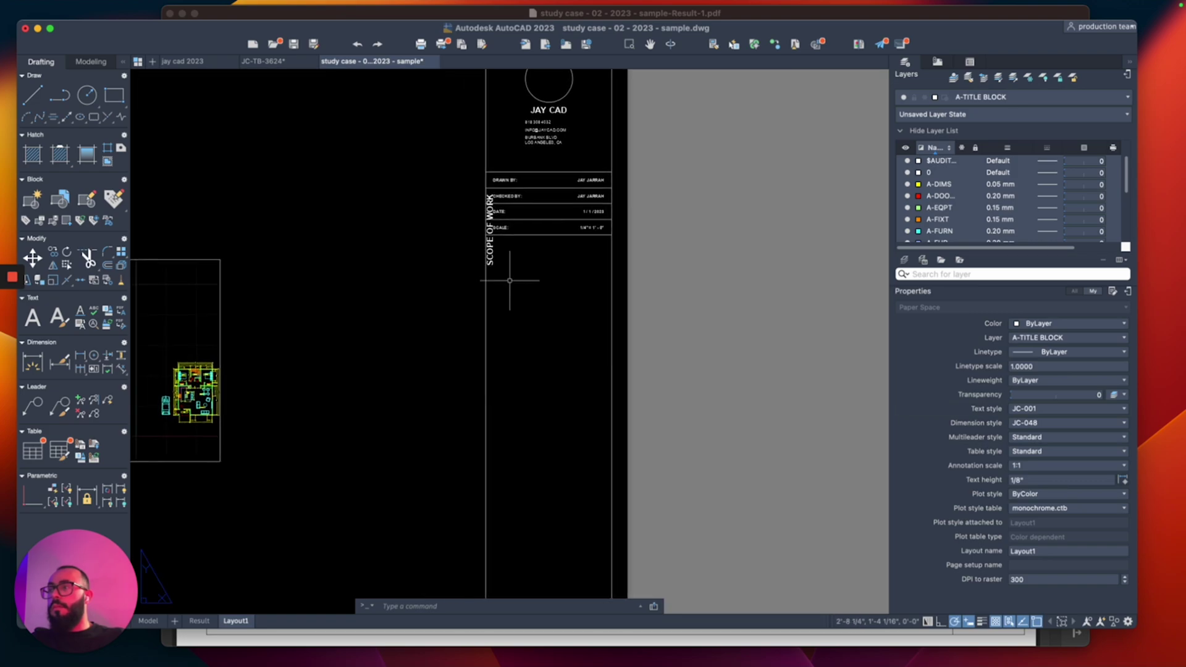
{"action": "scroll", "coordinate": [525, 283], "scroll_direction": "up", "scroll_amount": 3}
{"action": "middle_click_drag", "start_coordinate": [540, 286], "coordinate": [540, 244]}
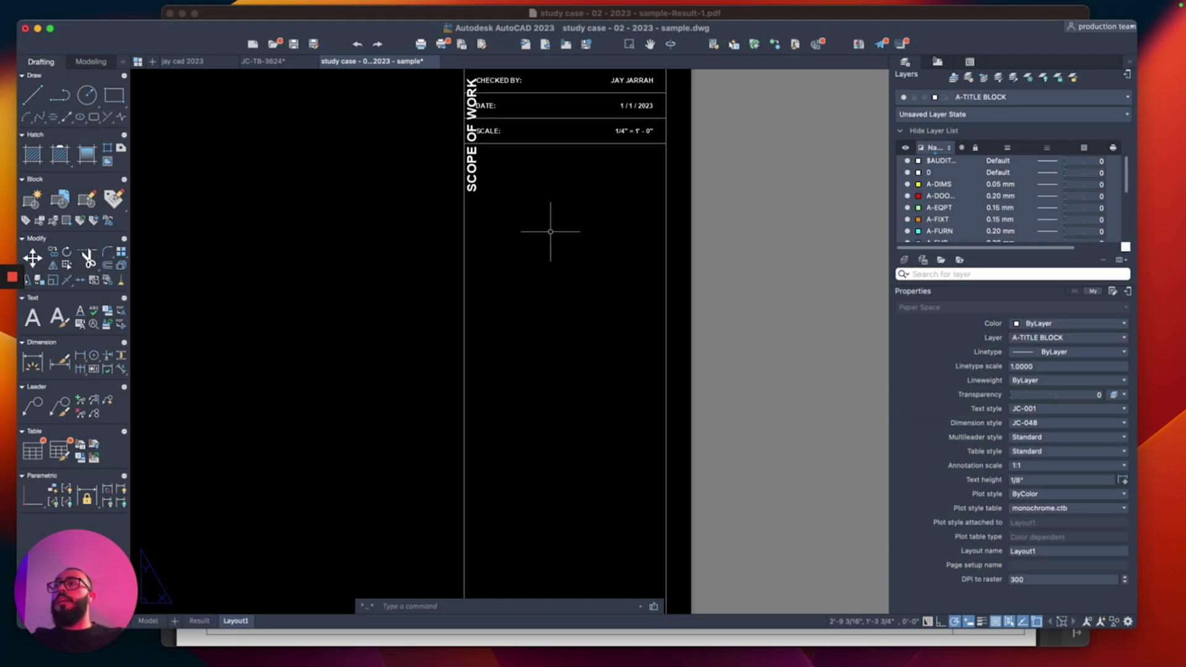
{"action": "scroll", "coordinate": [550, 259], "scroll_direction": "down", "scroll_amount": 4}
{"action": "scroll", "coordinate": [547, 275], "scroll_direction": "up", "scroll_amount": 2}
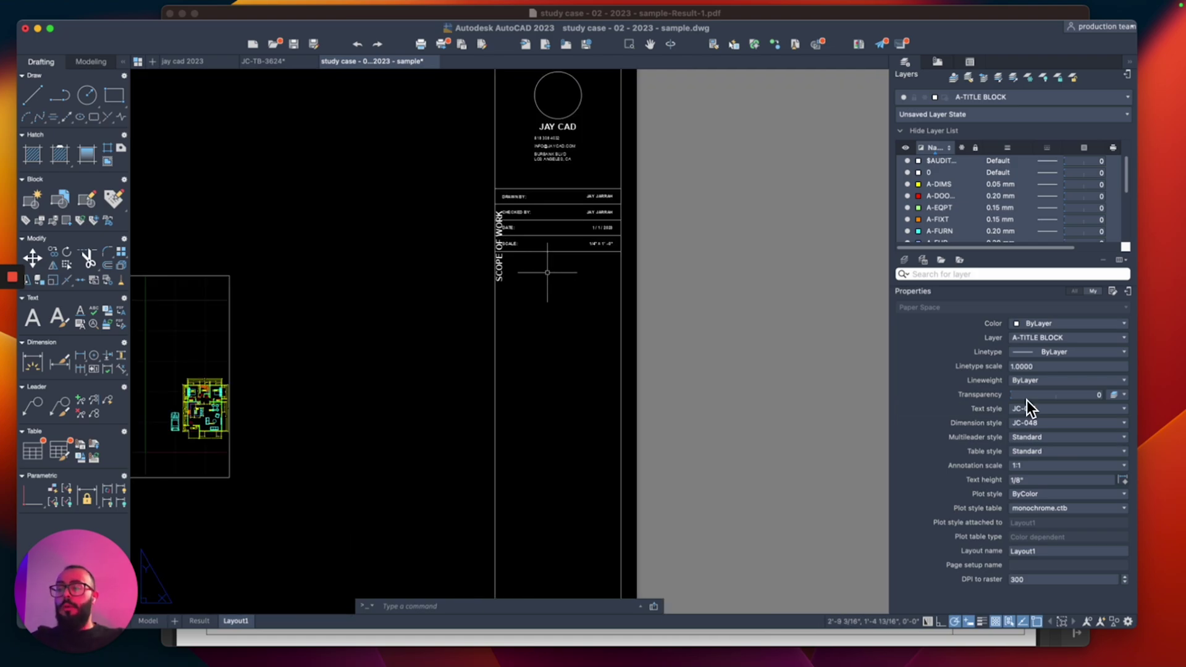
Step: Move a title block line lower in the panel after abandoning a 2-unit offset
{"action": "type", "text": "o"}
{"action": "key", "text": "Return"}
{"action": "type", "text": "2"}
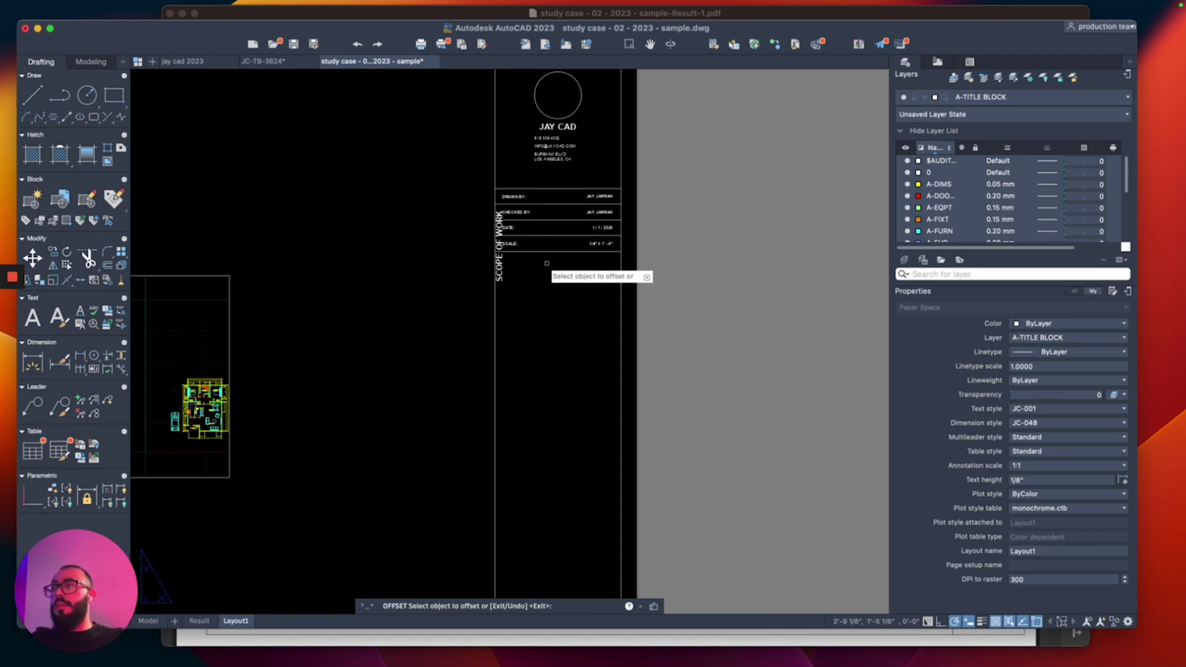
{"action": "key", "text": "Return"}
{"action": "scroll", "coordinate": [547, 346], "scroll_direction": "down", "scroll_amount": 3}
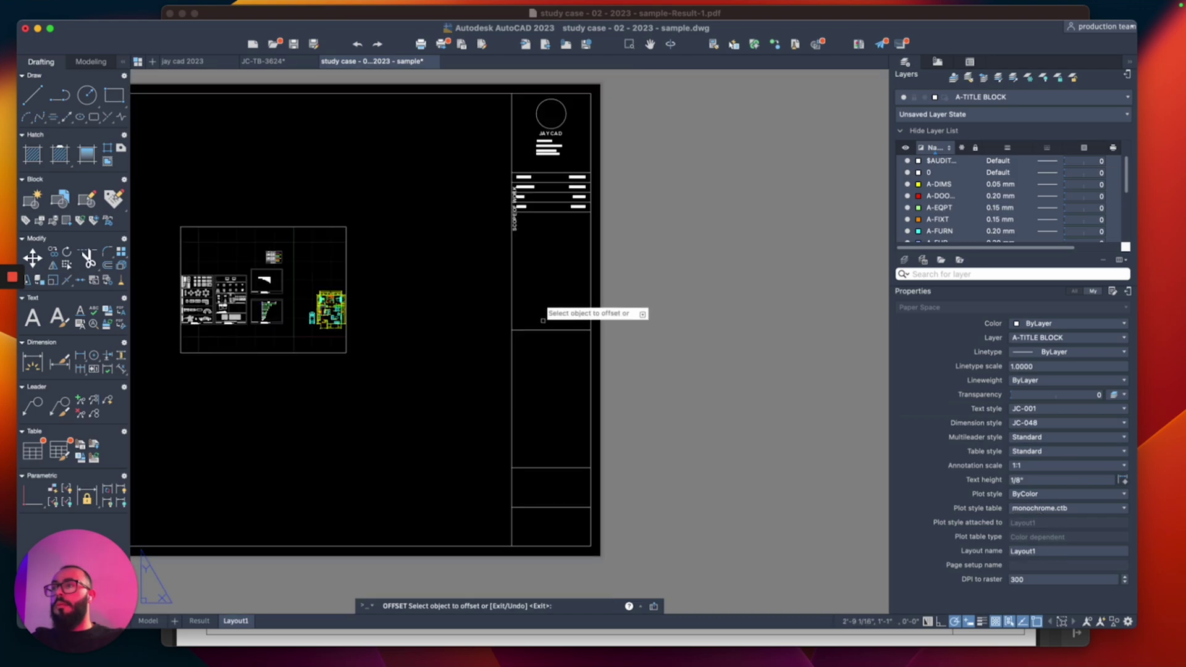
{"action": "scroll", "coordinate": [543, 346], "scroll_direction": "up", "scroll_amount": 3}
{"action": "key", "text": "Escape"}
{"action": "left_click", "coordinate": [537, 333]}
{"action": "left_click", "coordinate": [544, 345]}
{"action": "type", "text": "m"}
{"action": "key", "text": "Return"}
{"action": "left_click", "coordinate": [539, 356]}
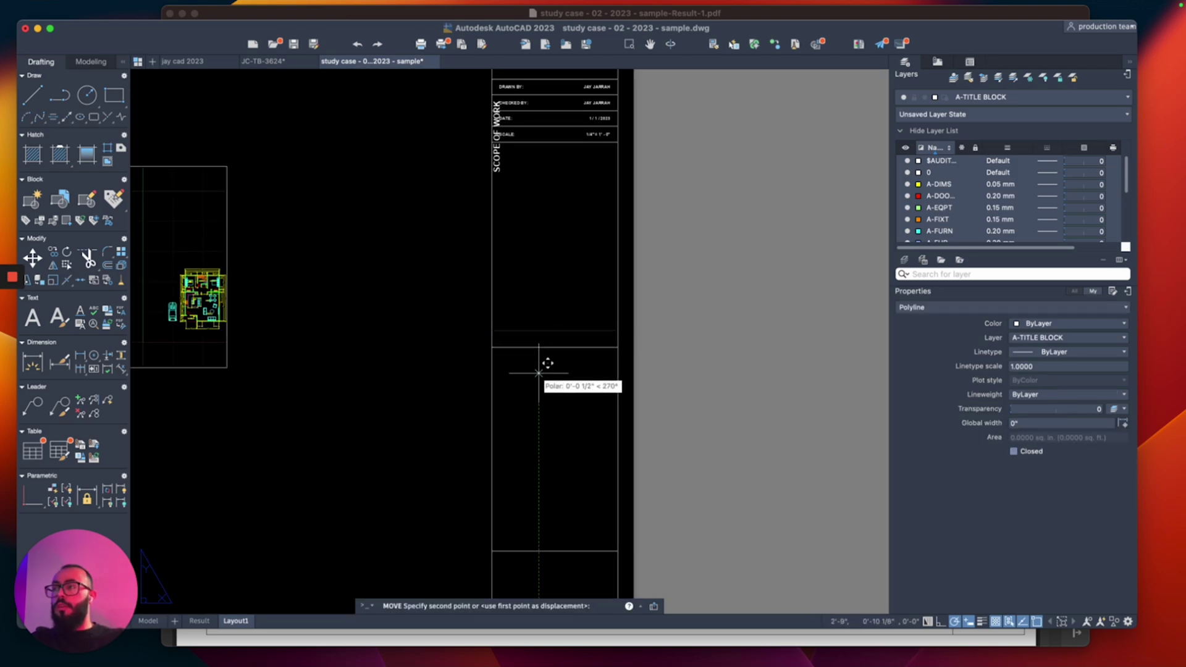
{"action": "left_click", "coordinate": [537, 370]}
Step: Move the vertical SCOPE OF WORK heading down into the lower title block panel
{"action": "left_click", "coordinate": [495, 213]}
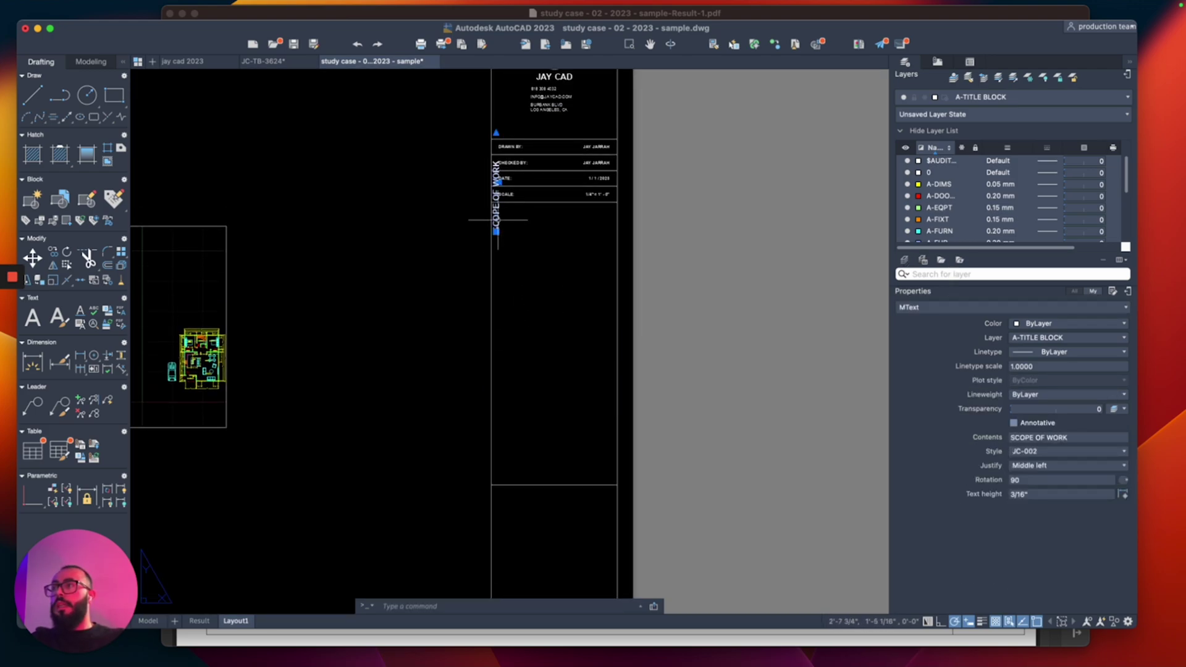
{"action": "type", "text": "m"}
{"action": "key", "text": "Return"}
{"action": "left_click", "coordinate": [548, 238]}
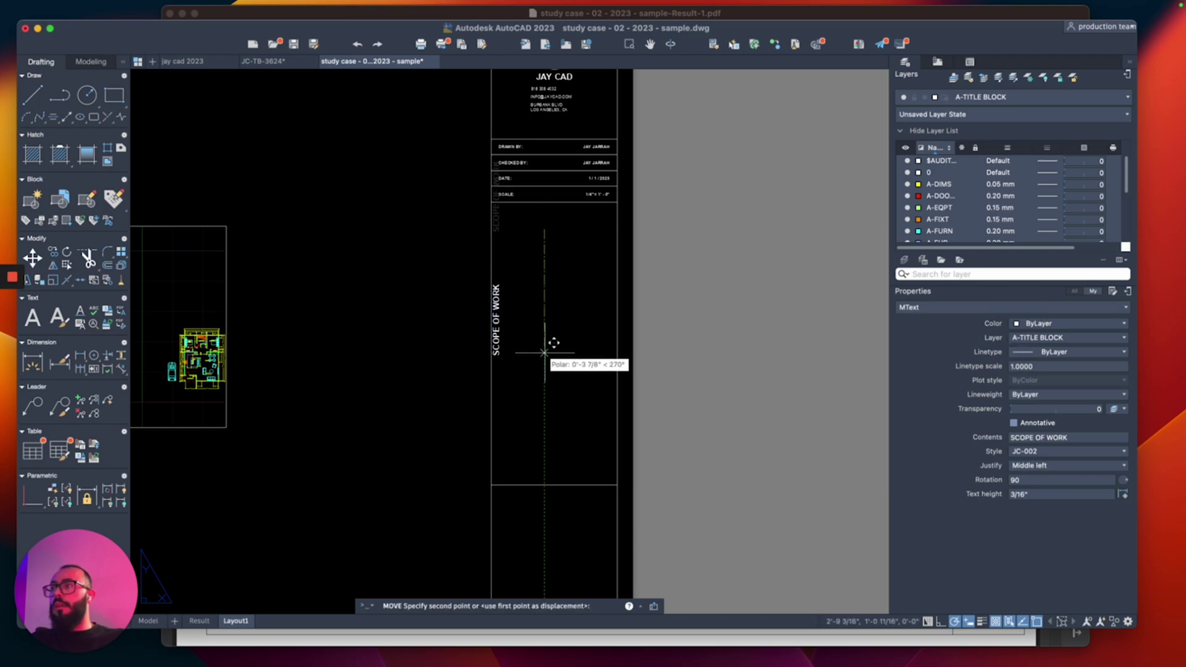
{"action": "left_click", "coordinate": [532, 344]}
{"action": "left_click", "coordinate": [496, 313]}
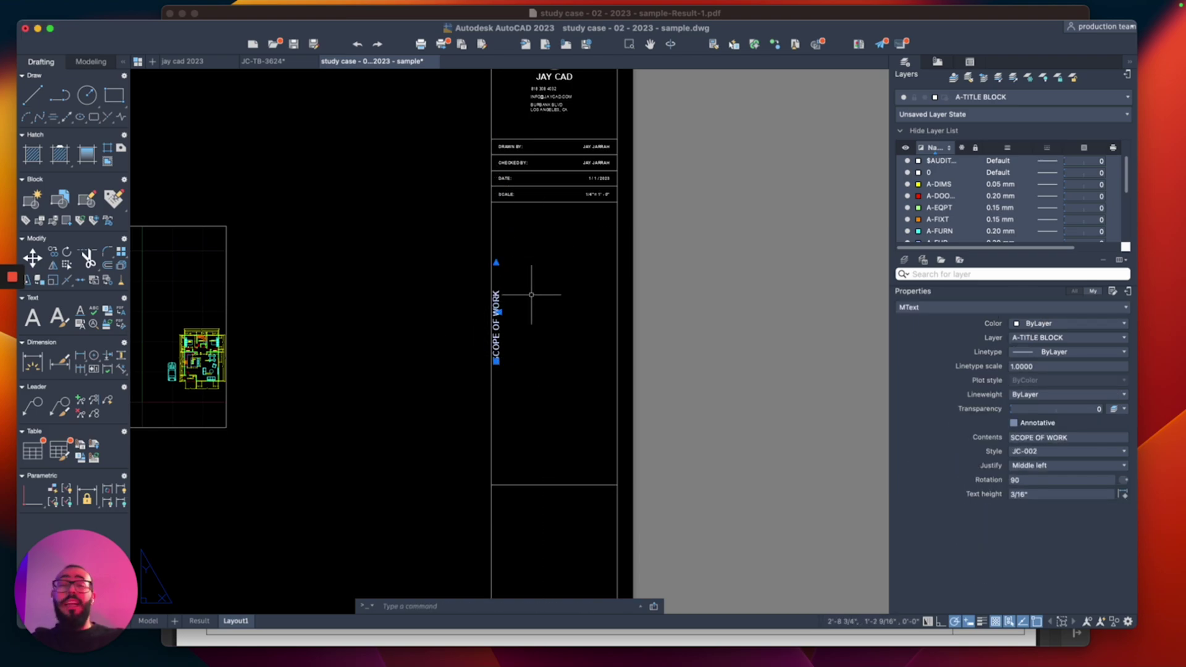
{"action": "key", "text": "Escape"}
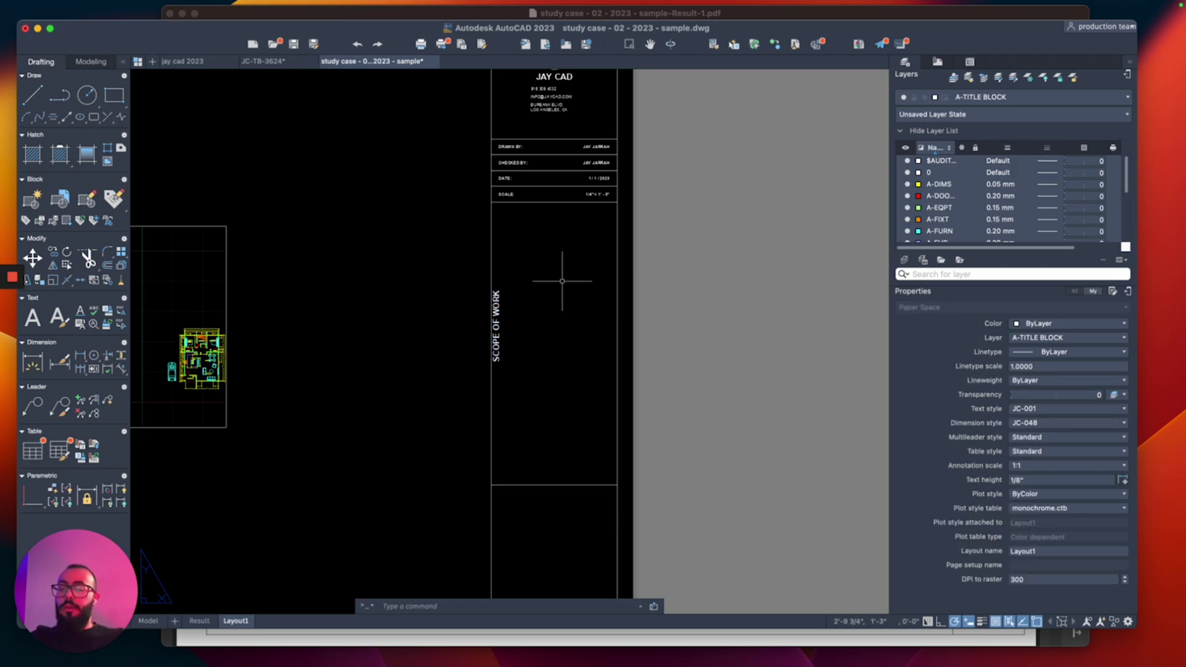
{"action": "type", "text": "pl"}
{"action": "key", "text": "Return"}
Step: Draw a diagonal guide line across the scope panel and move SCOPE OF WORK onto it
{"action": "left_click", "coordinate": [616, 201]}
{"action": "left_click", "coordinate": [492, 484]}
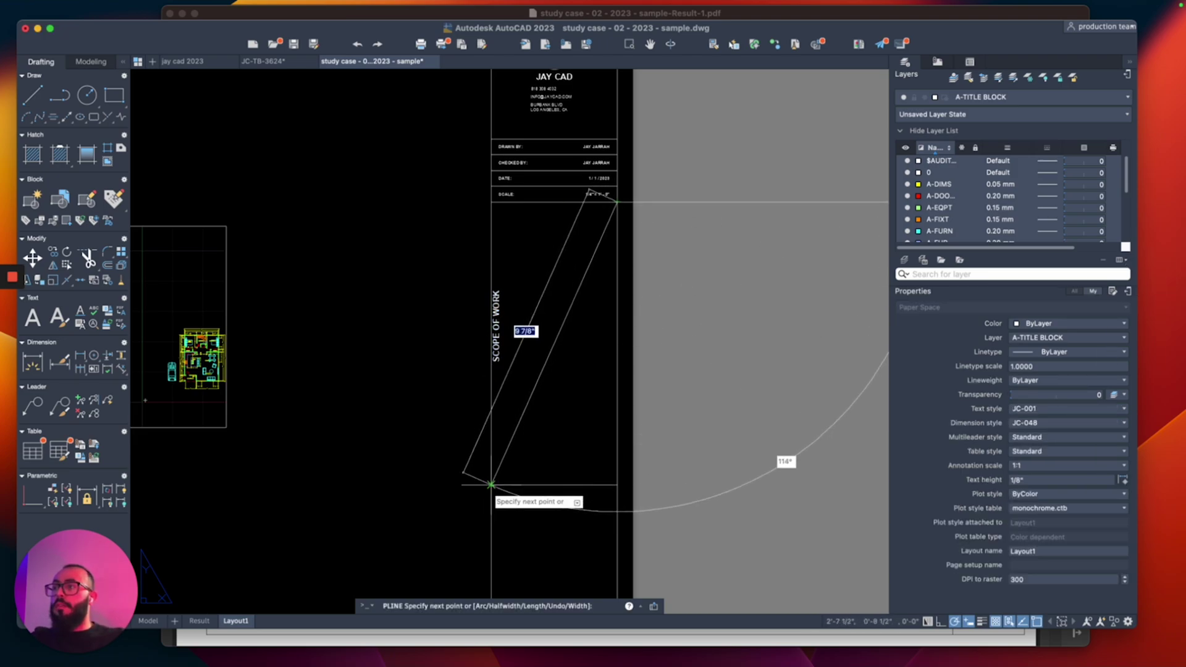
{"action": "key", "text": "Return"}
{"action": "left_click", "coordinate": [499, 350]}
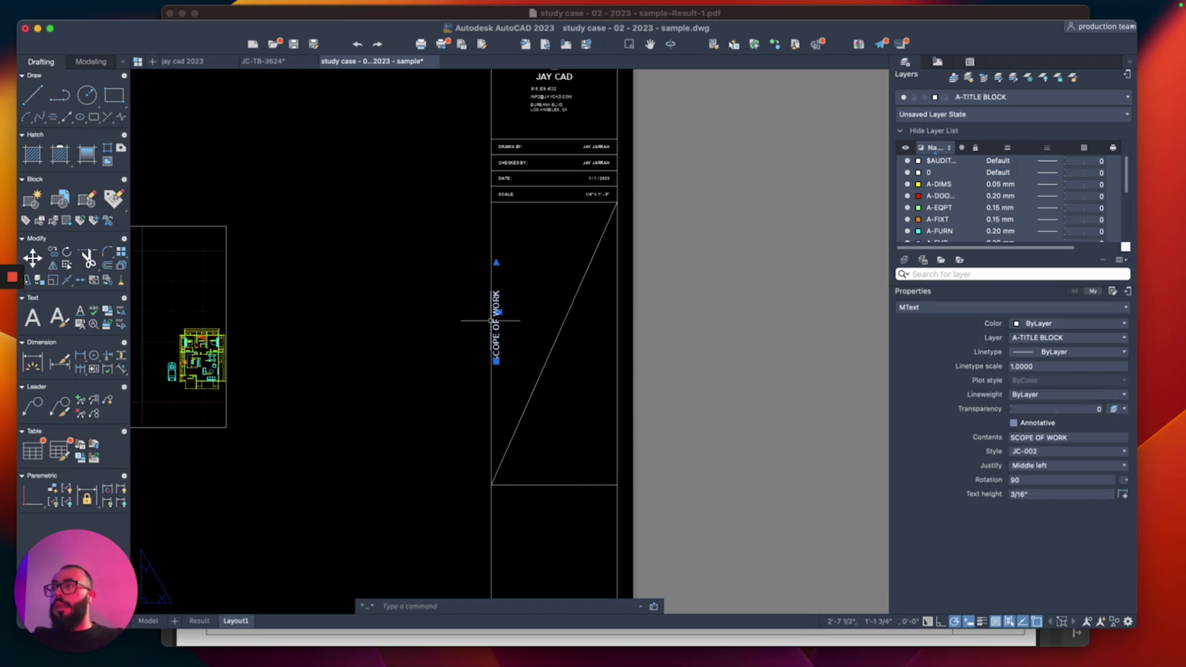
{"action": "scroll", "coordinate": [501, 352], "scroll_direction": "up", "scroll_amount": 3}
{"action": "left_click", "coordinate": [499, 386]}
{"action": "left_click", "coordinate": [593, 429]}
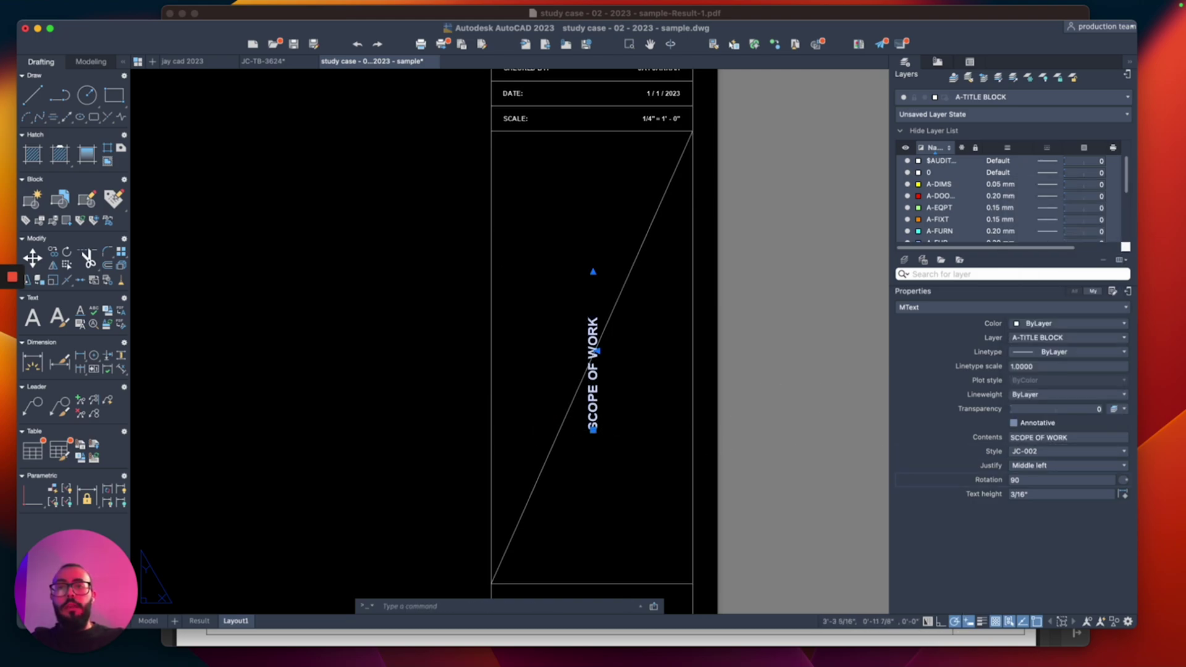
Step: Set the label's justification to Top center and place it against the left border
{"action": "left_click", "coordinate": [1065, 466]}
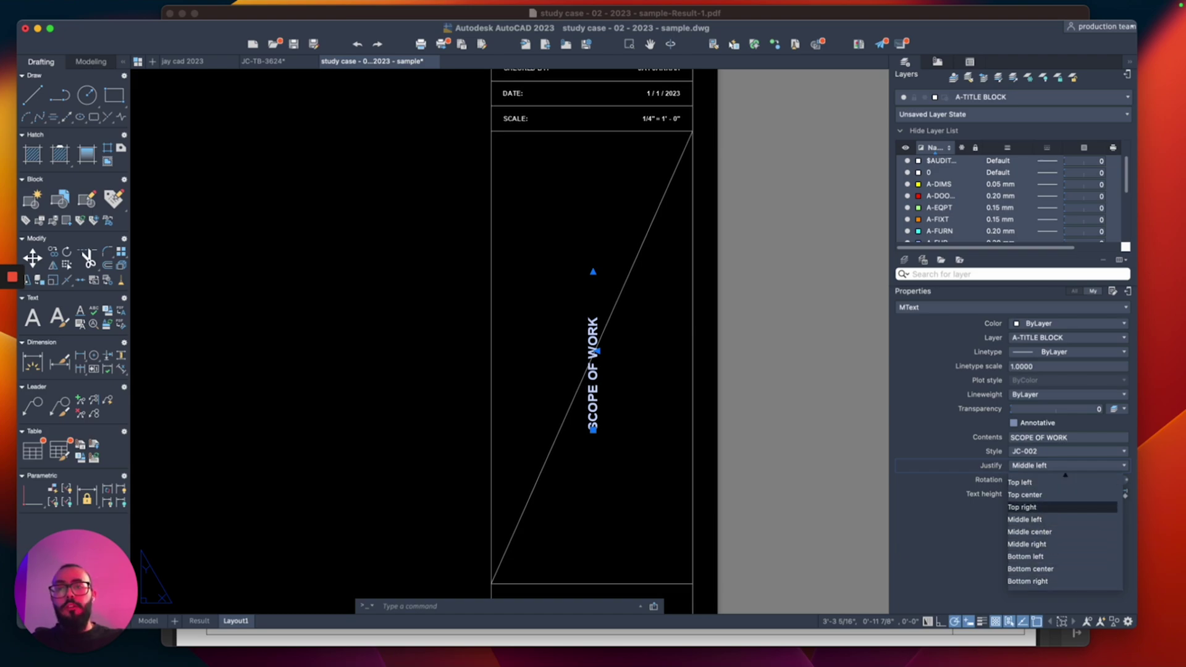
{"action": "left_click", "coordinate": [1025, 495]}
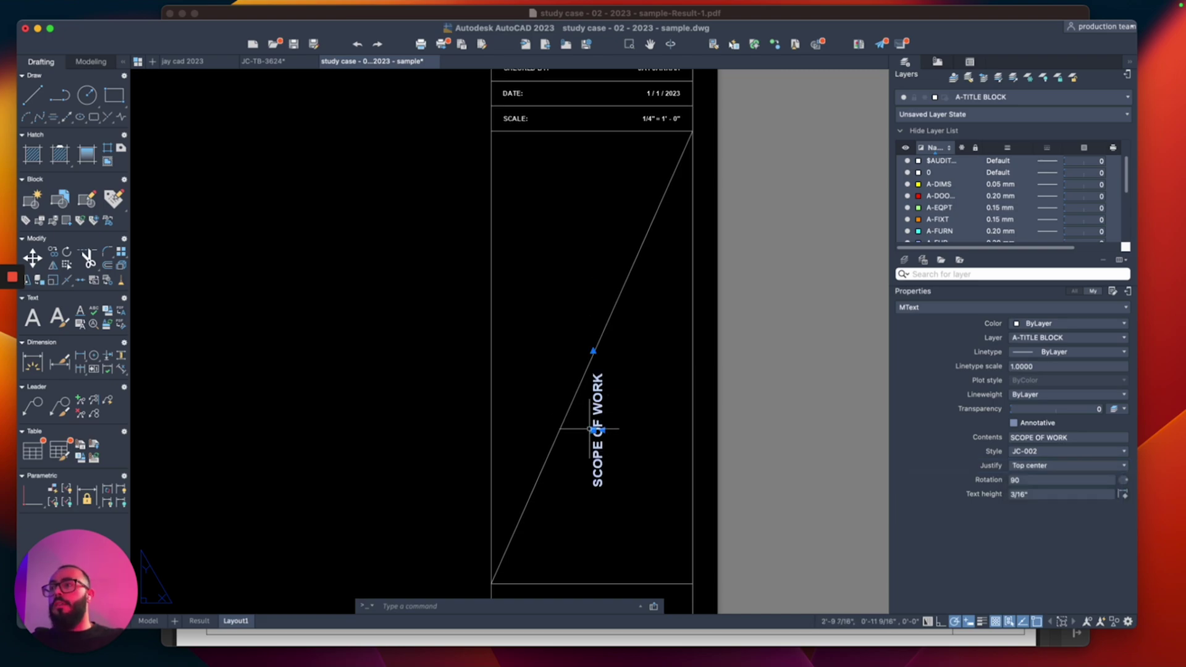
{"action": "left_click", "coordinate": [597, 430]}
{"action": "left_click", "coordinate": [590, 359]}
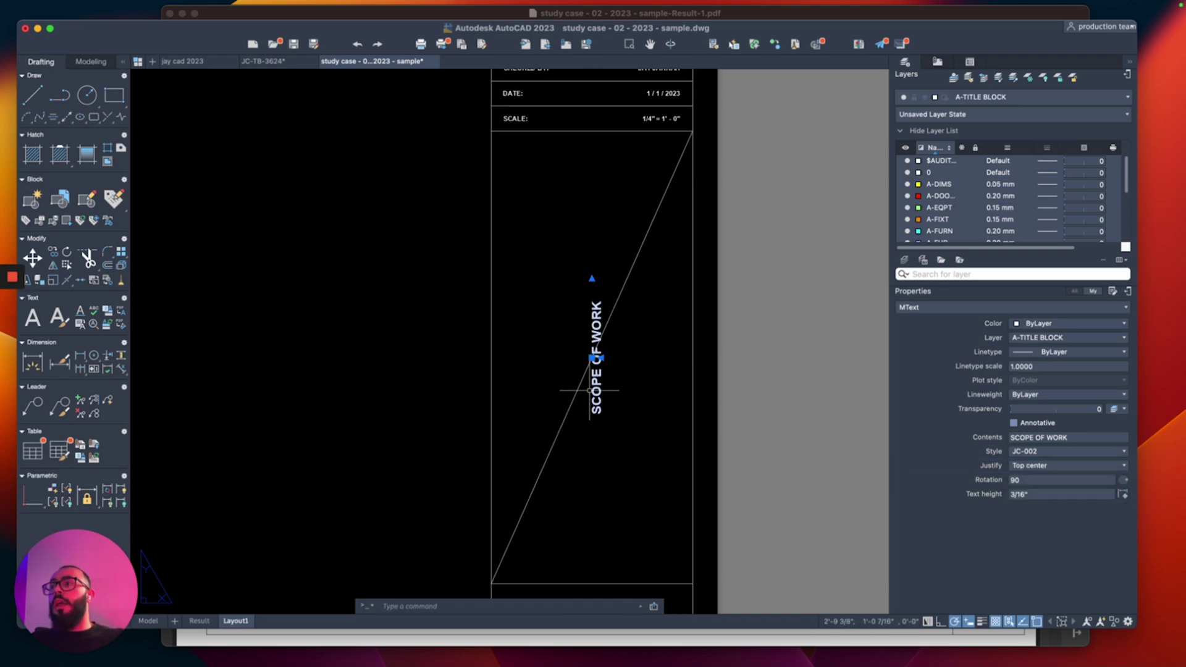
{"action": "left_click", "coordinate": [590, 359]}
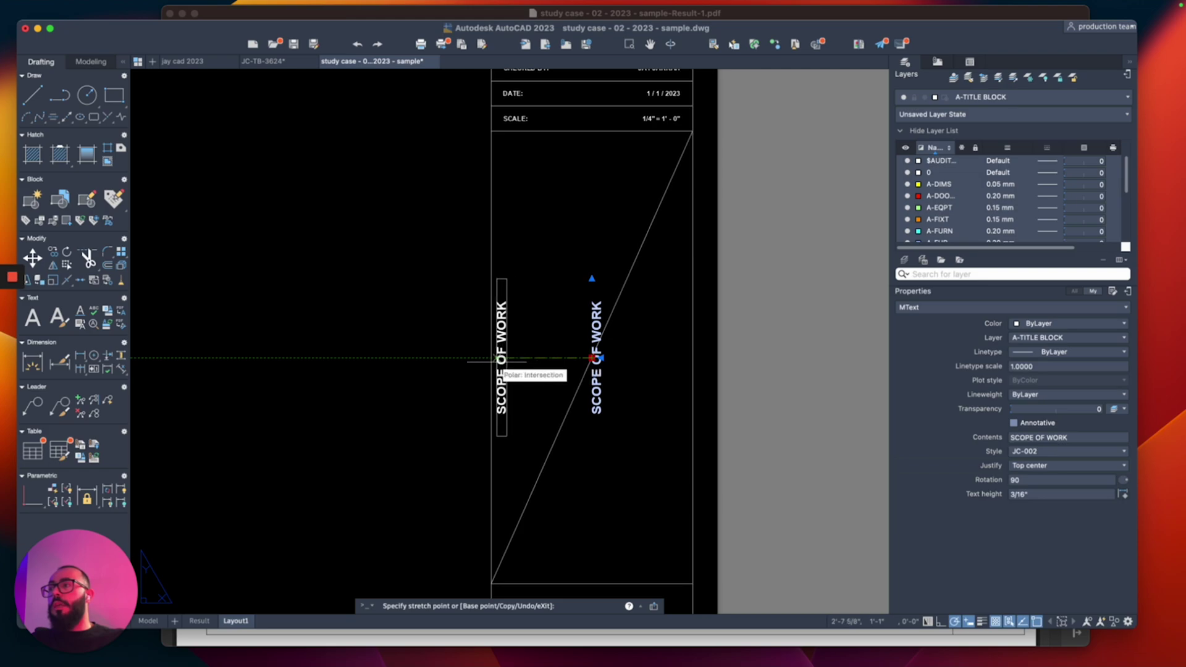
{"action": "left_click", "coordinate": [493, 358]}
Step: Move the SCOPE OF WORK label 0.25 to the right
{"action": "type", "text": "m"}
{"action": "key", "text": "Return"}
{"action": "left_click", "coordinate": [526, 254]}
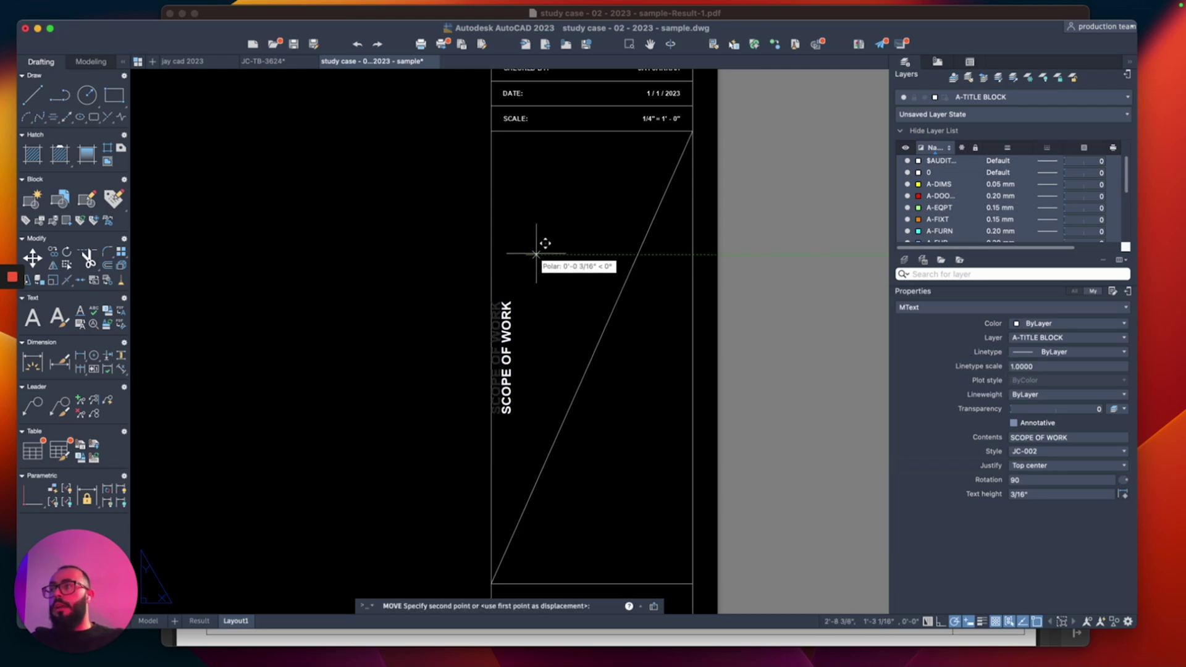
{"action": "type", "text": ".25"}
{"action": "key", "text": "Return"}
{"action": "scroll", "coordinate": [531, 256], "scroll_direction": "down", "scroll_amount": 5}
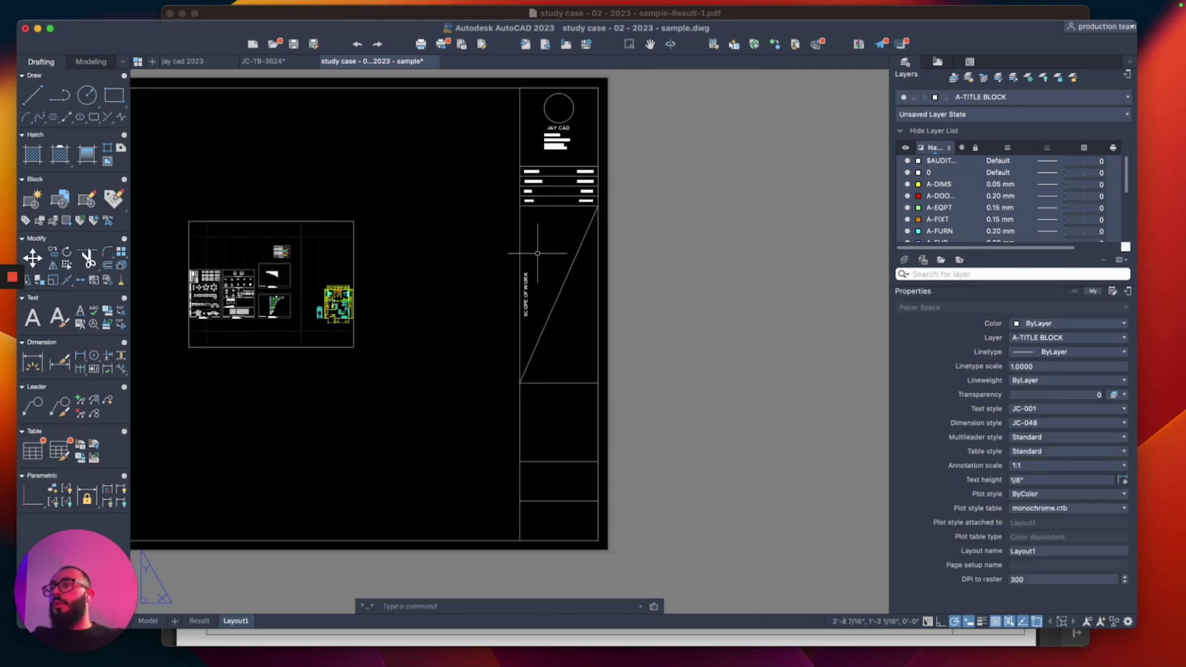
{"action": "scroll", "coordinate": [556, 265], "scroll_direction": "up", "scroll_amount": 4}
Step: Delete the diagonal guide line from the scope panel
{"action": "left_click", "coordinate": [584, 265]}
{"action": "left_click", "coordinate": [548, 318]}
{"action": "key", "text": "Delete"}
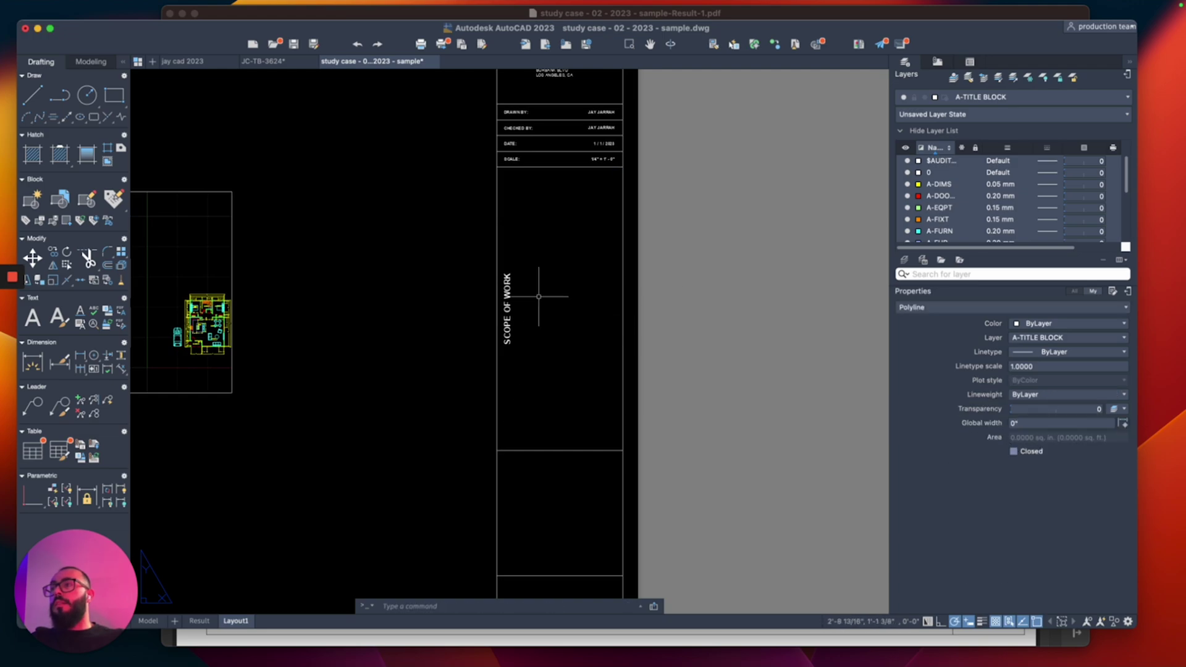
{"action": "scroll", "coordinate": [540, 299], "scroll_direction": "up", "scroll_amount": 3}
Step: Apply text style JC-004 to SCOPE OF WORK and widen it to read on one line
{"action": "left_click", "coordinate": [503, 400]}
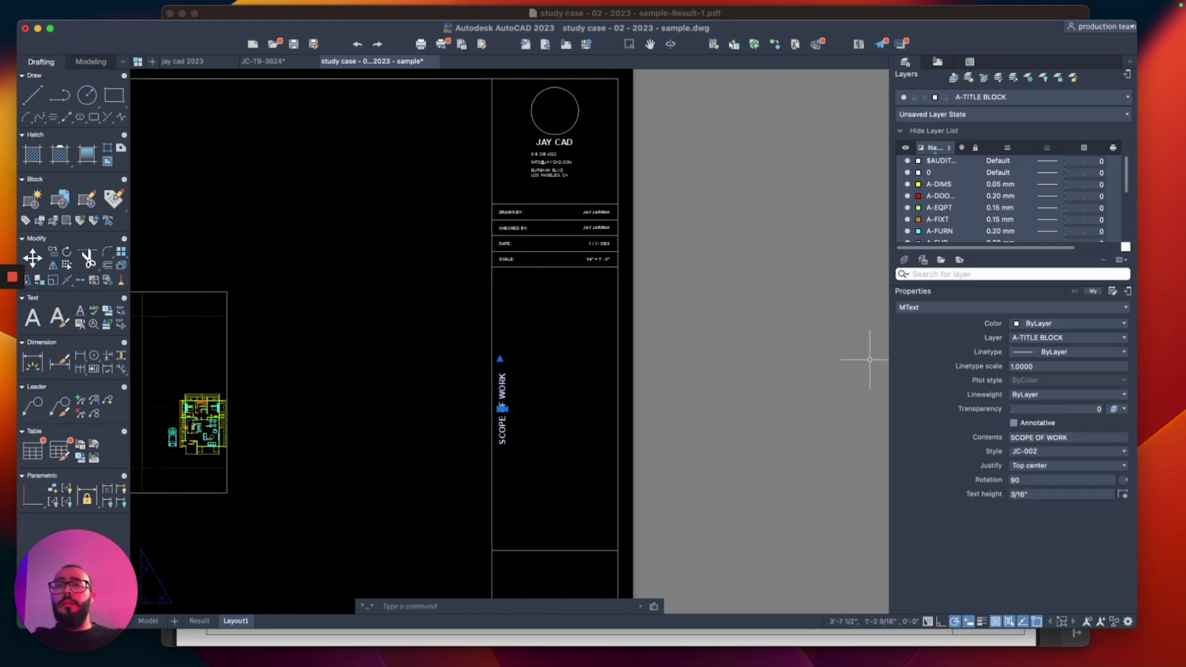
{"action": "left_click", "coordinate": [1066, 451]}
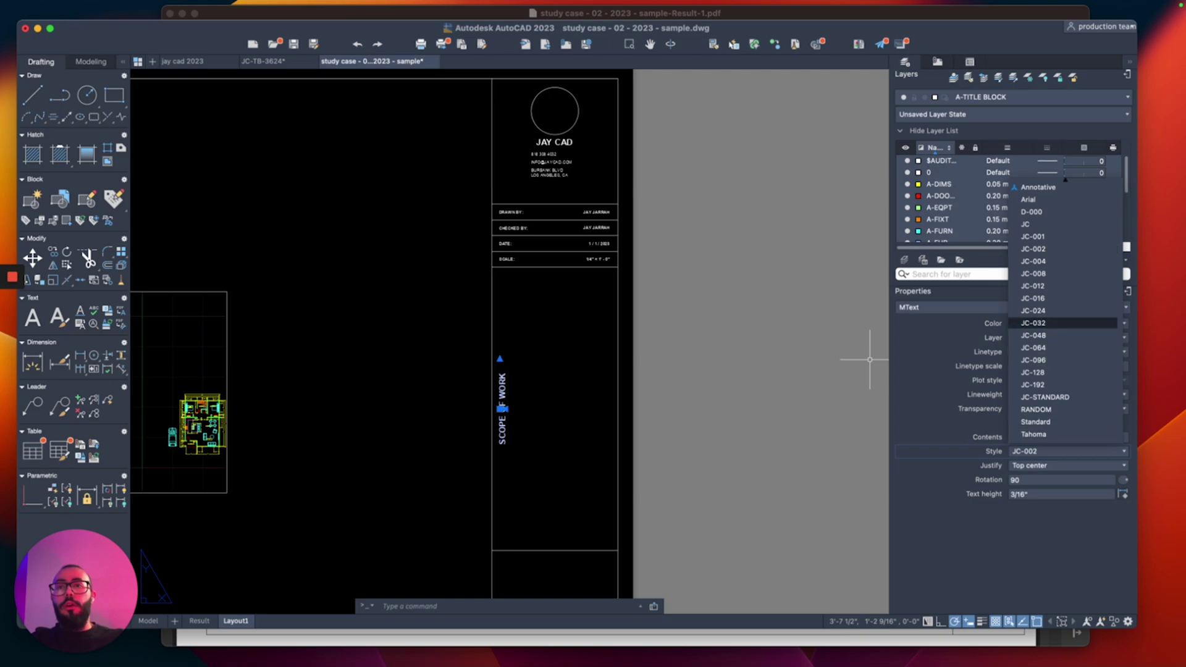
{"action": "left_click", "coordinate": [1063, 262]}
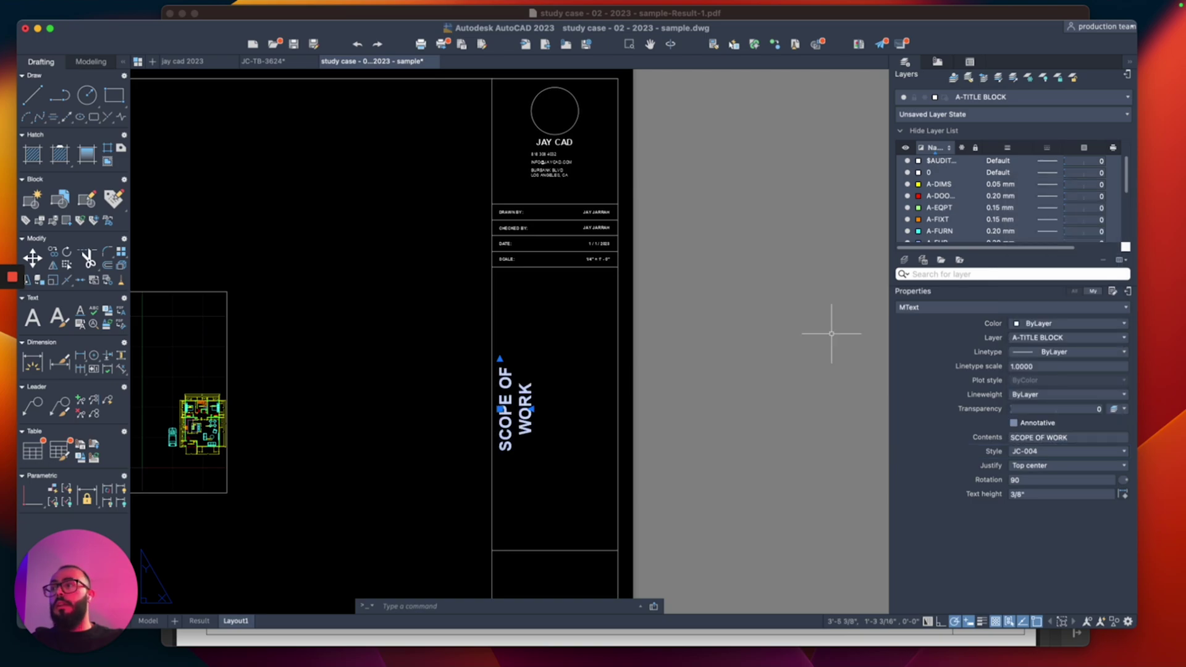
{"action": "left_click", "coordinate": [500, 359]}
{"action": "left_click", "coordinate": [499, 300]}
{"action": "key", "text": "Escape"}
{"action": "scroll", "coordinate": [445, 313], "scroll_direction": "down", "scroll_amount": 5}
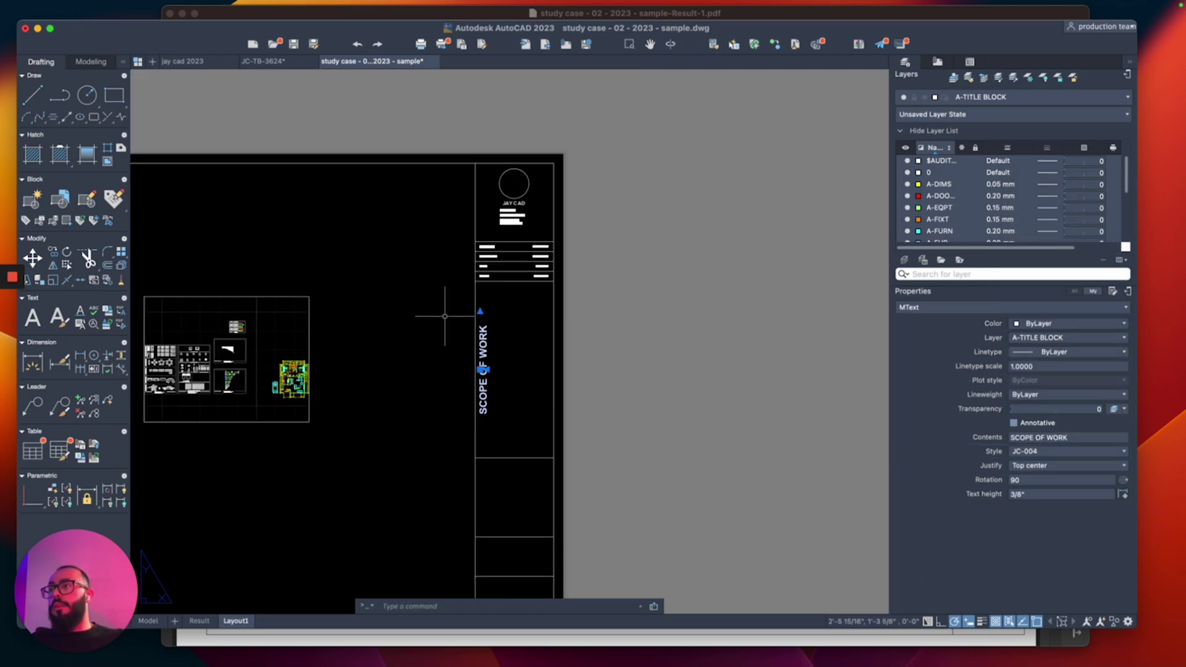
{"action": "scroll", "coordinate": [470, 287], "scroll_direction": "up", "scroll_amount": 4}
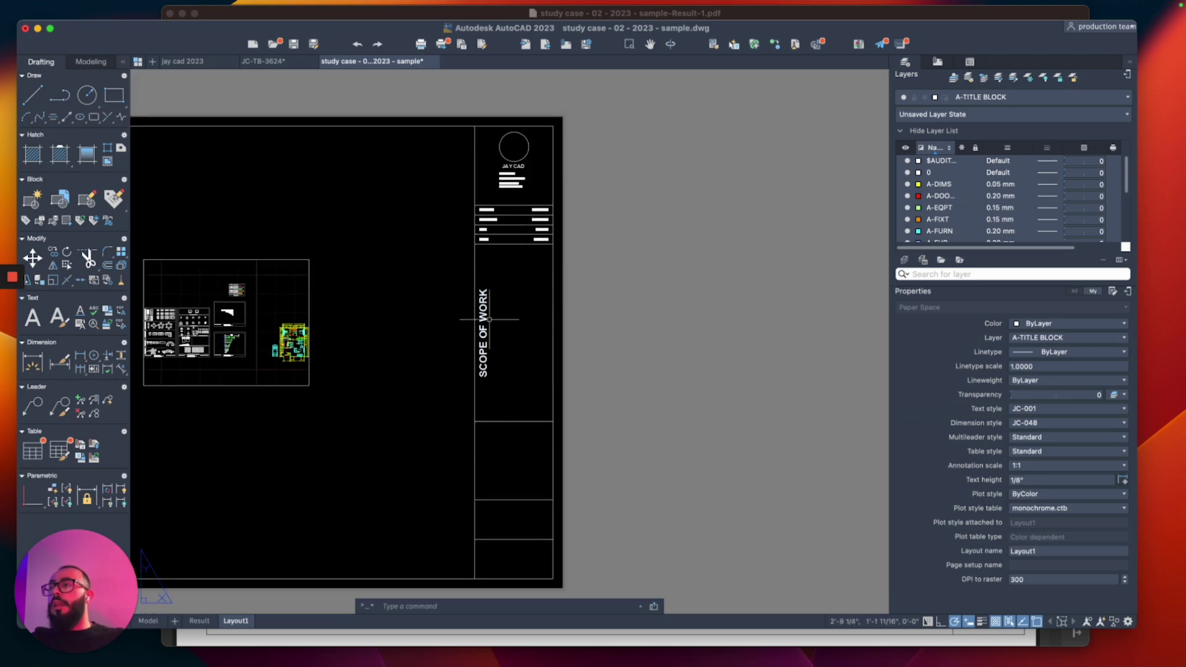
{"action": "left_click", "coordinate": [499, 297]}
{"action": "left_click", "coordinate": [472, 334]}
{"action": "scroll", "coordinate": [503, 350], "scroll_direction": "up", "scroll_amount": 2}
Step: Copy the SCOPE OF WORK label to a spot just right of the original
{"action": "type", "text": "co"}
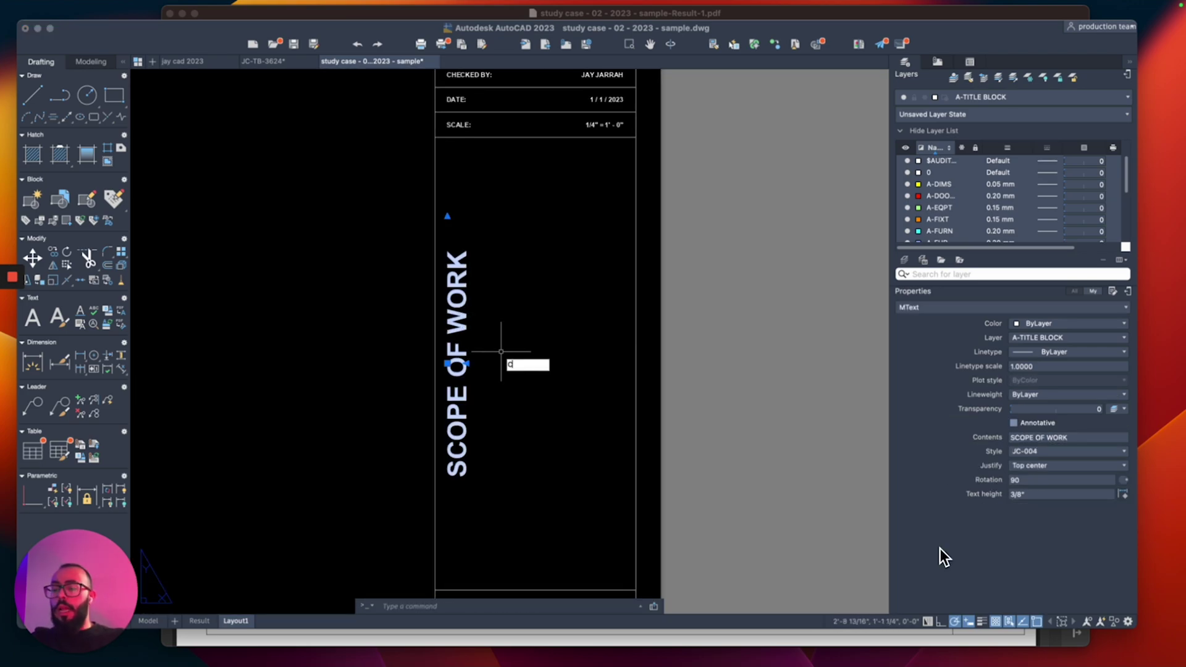
{"action": "key", "text": "Return"}
{"action": "left_click", "coordinate": [502, 351]}
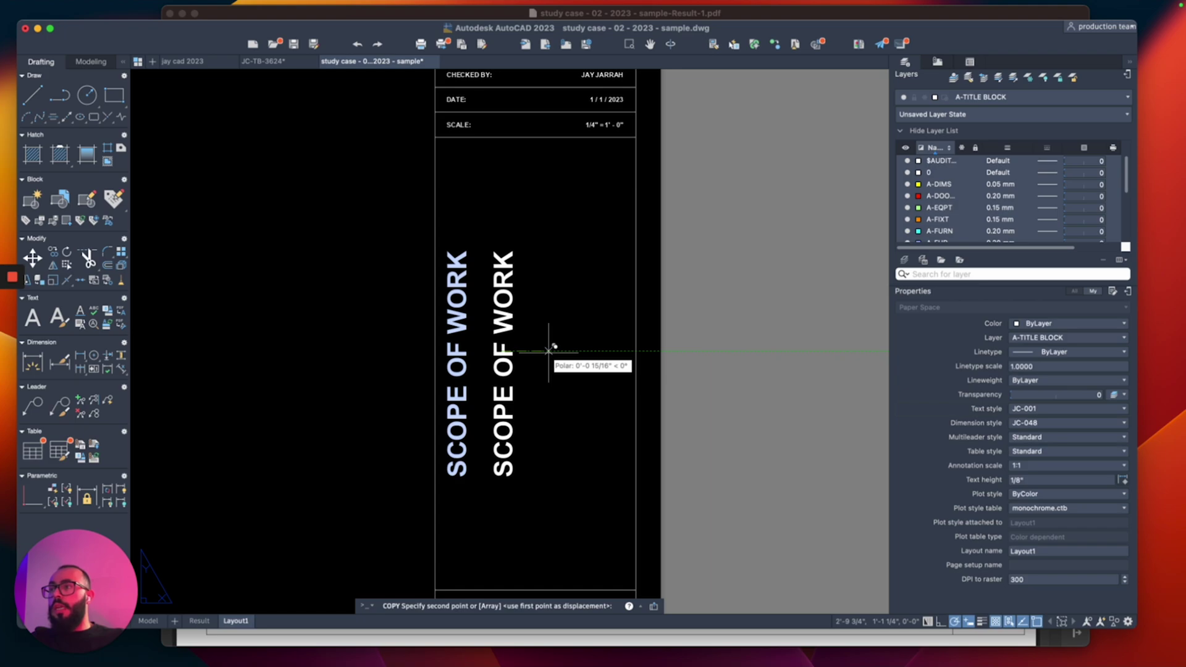
{"action": "left_click", "coordinate": [540, 351]}
{"action": "key", "text": "Escape"}
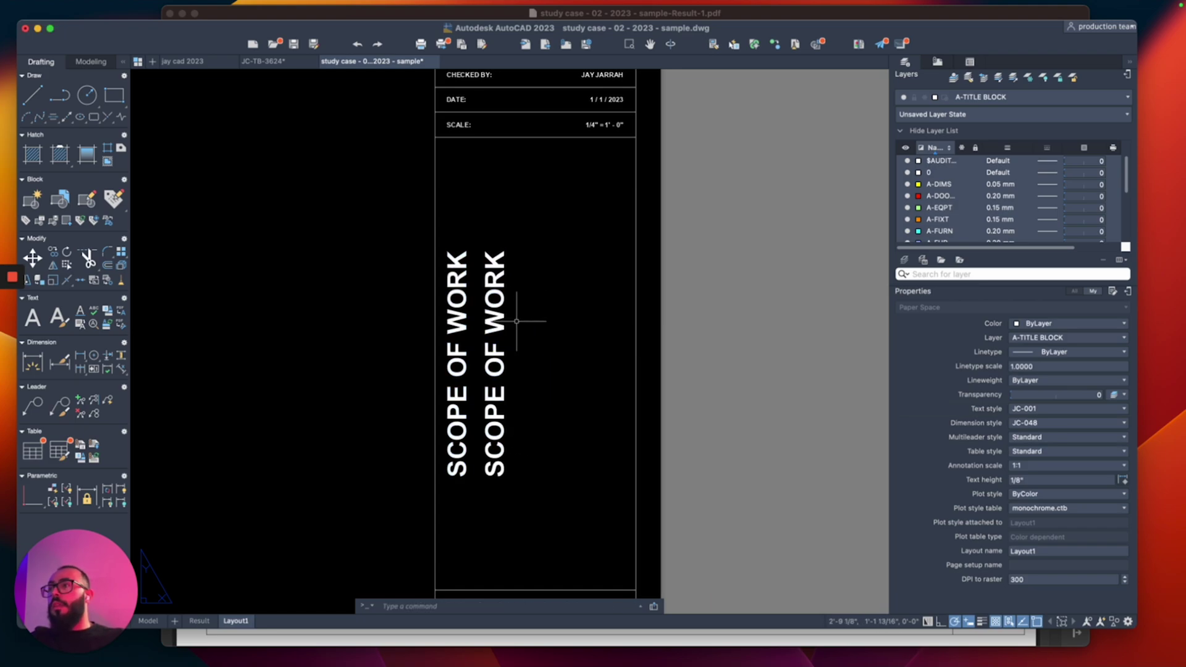
Step: Give the copy the JC-002 style and retype it as NEW CONSTRUCTION 1200 SQ FT
{"action": "left_click", "coordinate": [494, 346]}
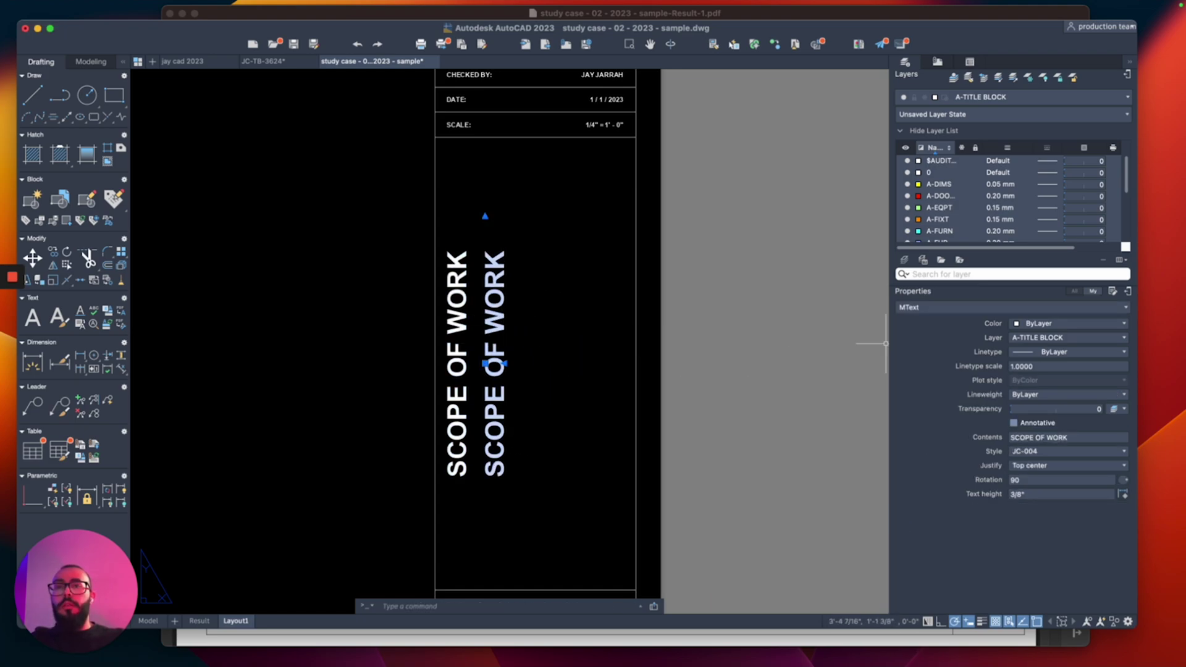
{"action": "left_click", "coordinate": [1066, 451]}
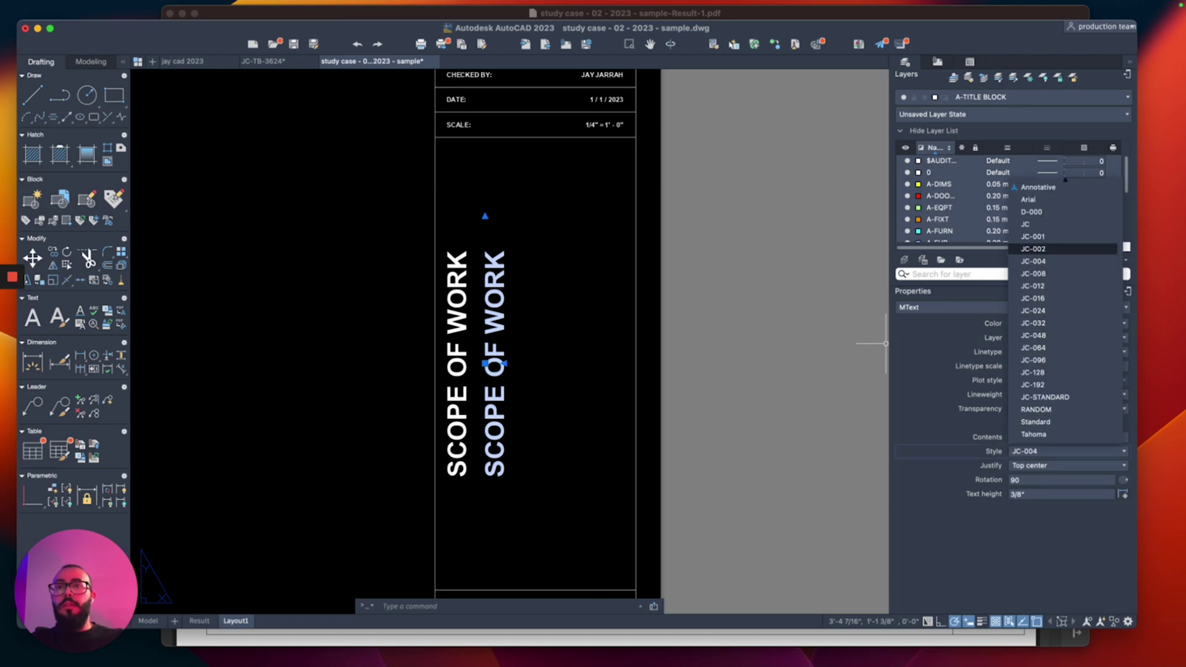
{"action": "left_click", "coordinate": [1063, 255]}
{"action": "double_click", "coordinate": [490, 365]}
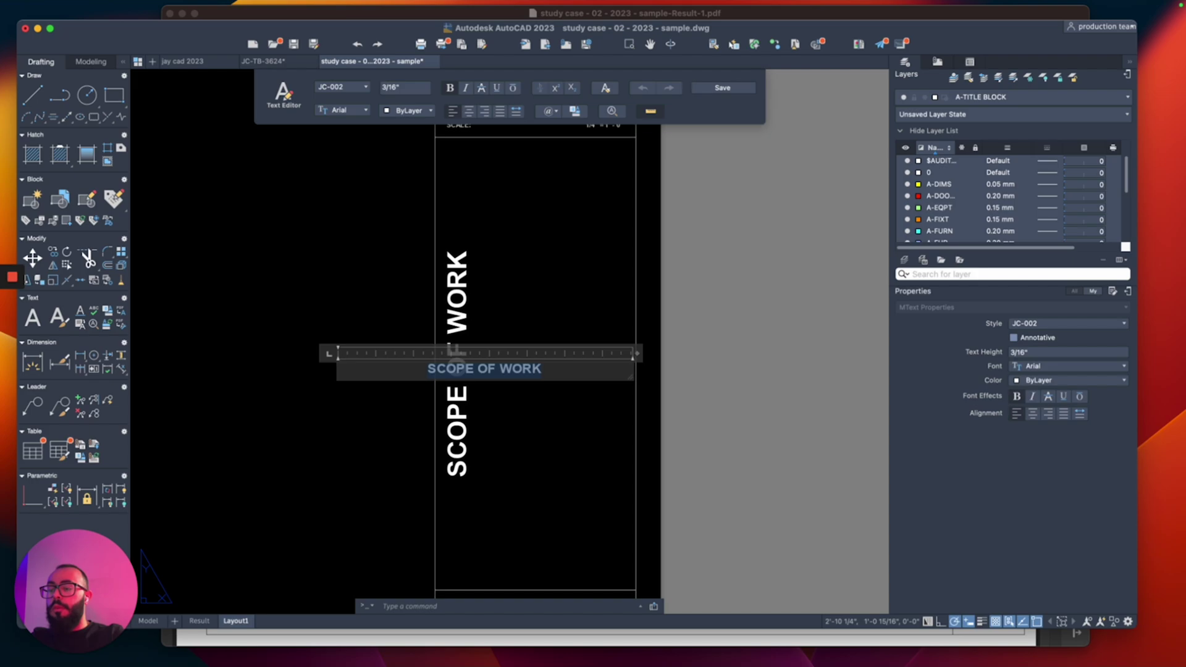
{"action": "type", "text": "1200 SQ FT"}
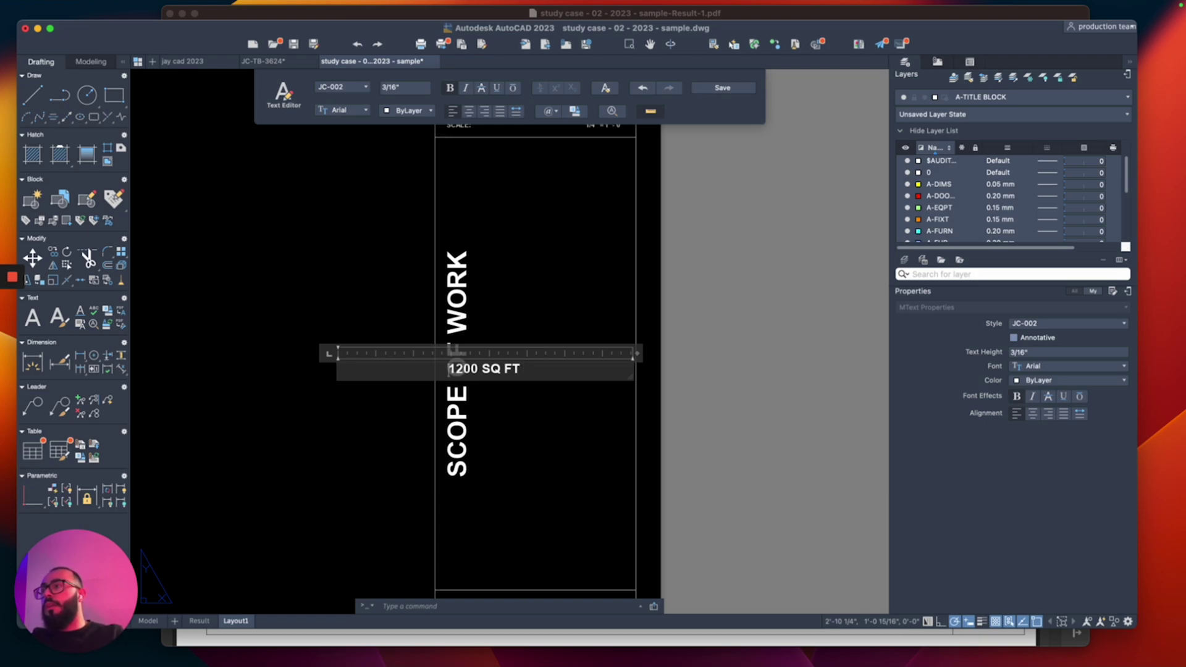
{"action": "type", "text": "W CONSTRUCTION"}
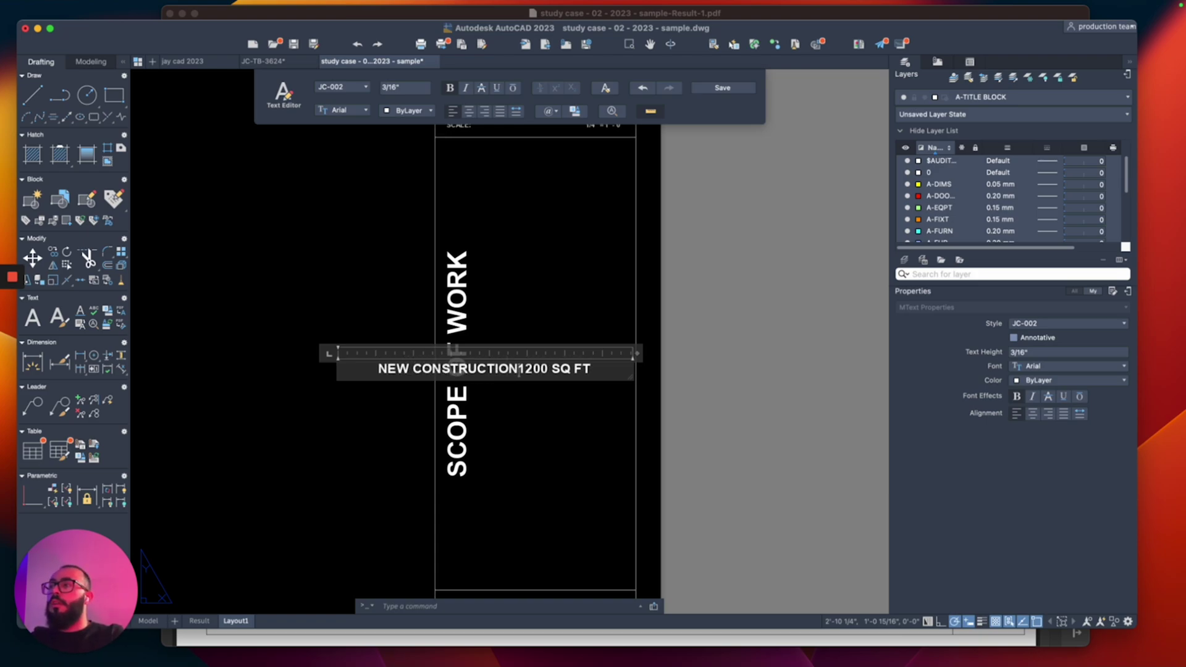
Step: Copy the NEW CONSTRUCTION 1200 SQ FT line into four parallel lines
{"action": "left_click", "coordinate": [525, 402]}
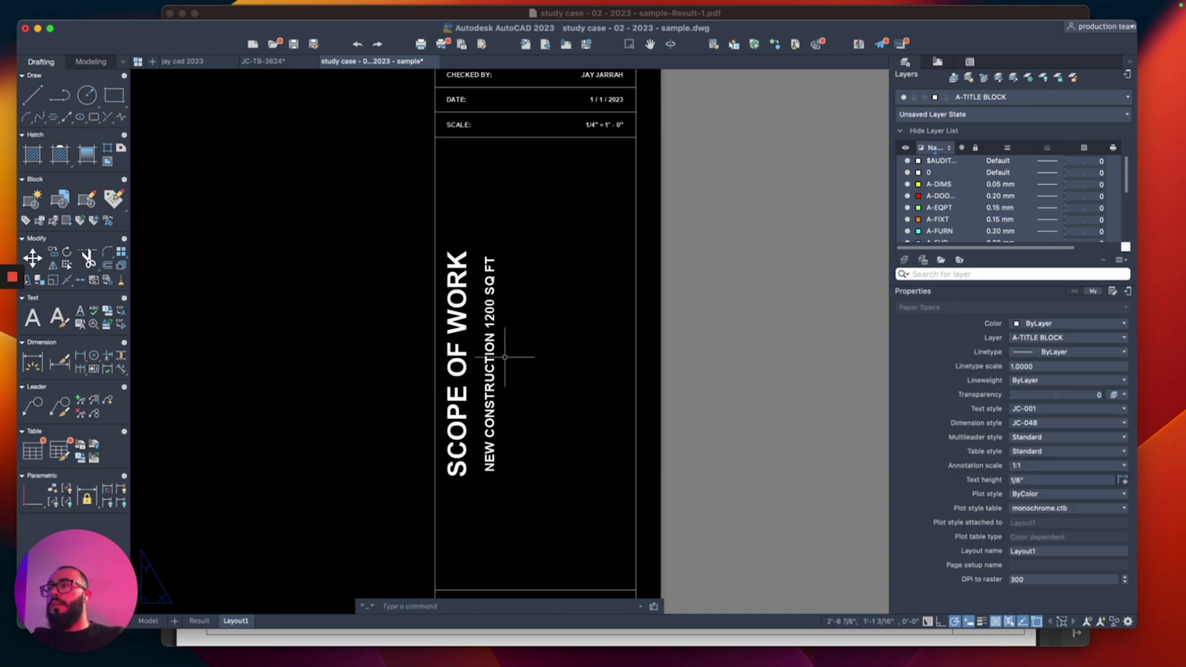
{"action": "left_click", "coordinate": [490, 395]}
{"action": "type", "text": "co"}
{"action": "key", "text": "Return"}
{"action": "left_click", "coordinate": [537, 419]}
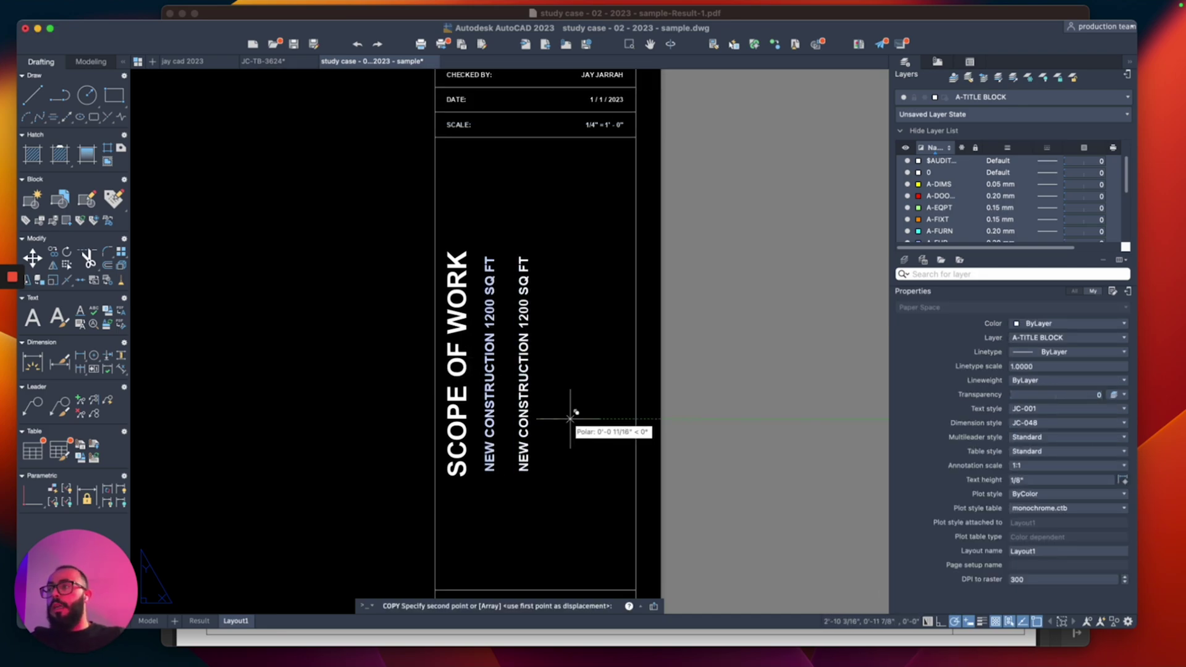
{"action": "left_click", "coordinate": [562, 419]}
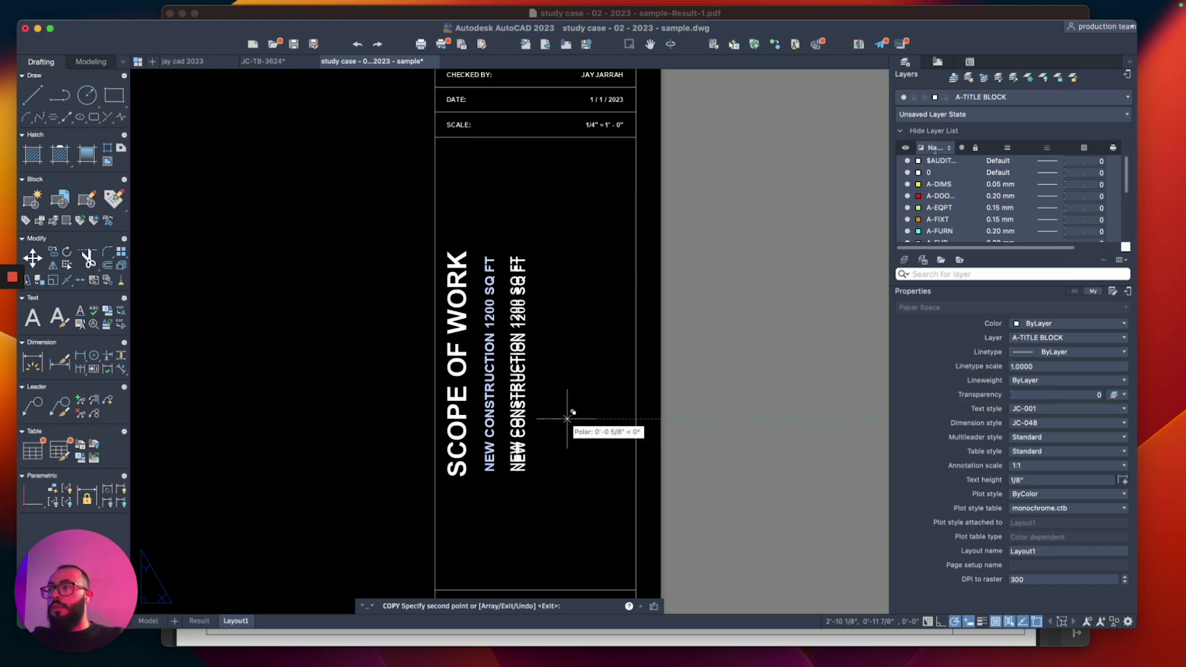
{"action": "left_click", "coordinate": [583, 419]}
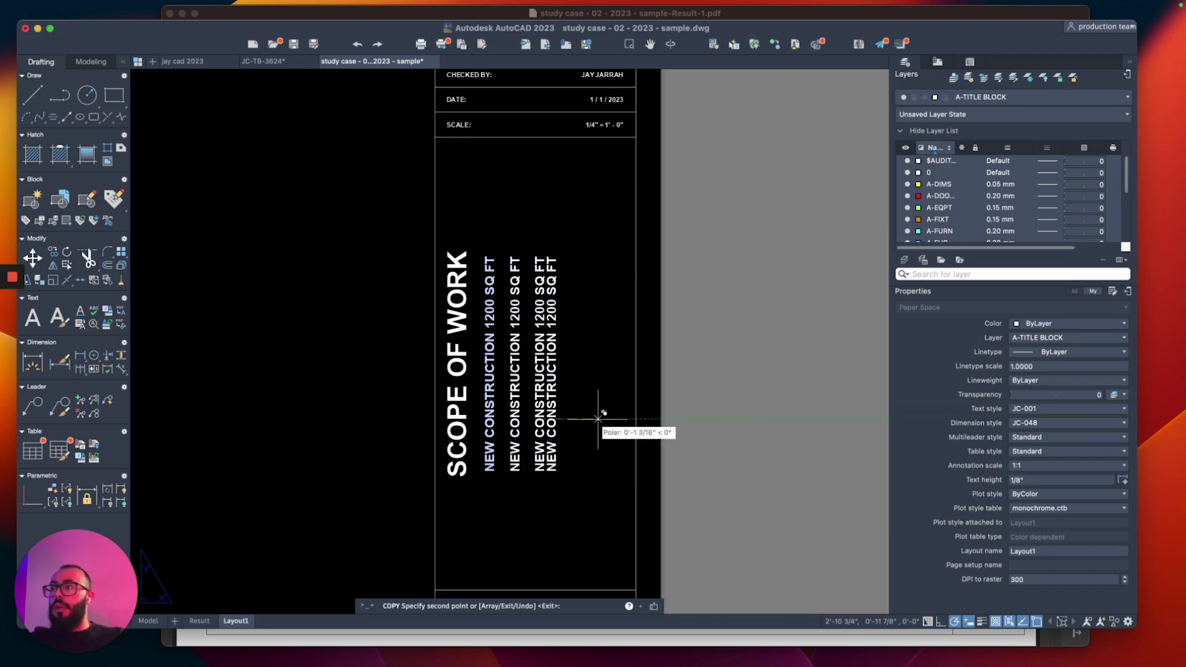
{"action": "type", "text": "1"}
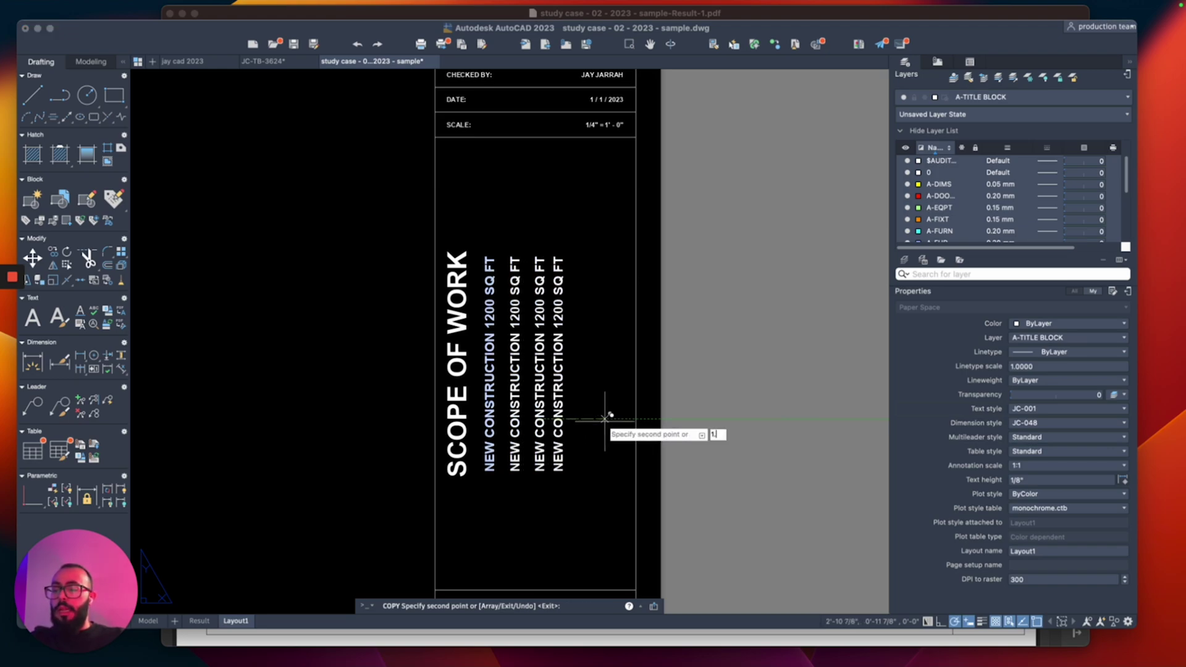
{"action": "key", "text": "Return"}
{"action": "key", "text": "Return"}
Step: Move all four NEW CONSTRUCTION lines together into position beside the heading
{"action": "left_click", "coordinate": [603, 232]}
{"action": "left_click", "coordinate": [520, 231]}
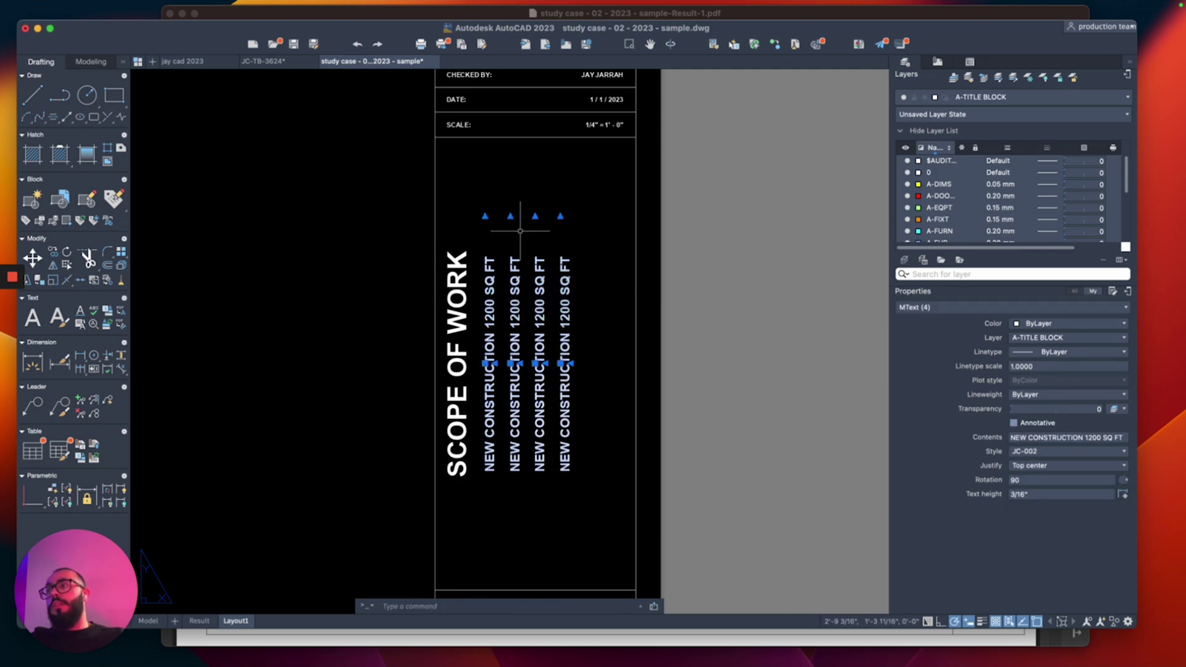
{"action": "key", "text": "m"}
{"action": "key", "text": "Return"}
{"action": "left_click", "coordinate": [520, 216]}
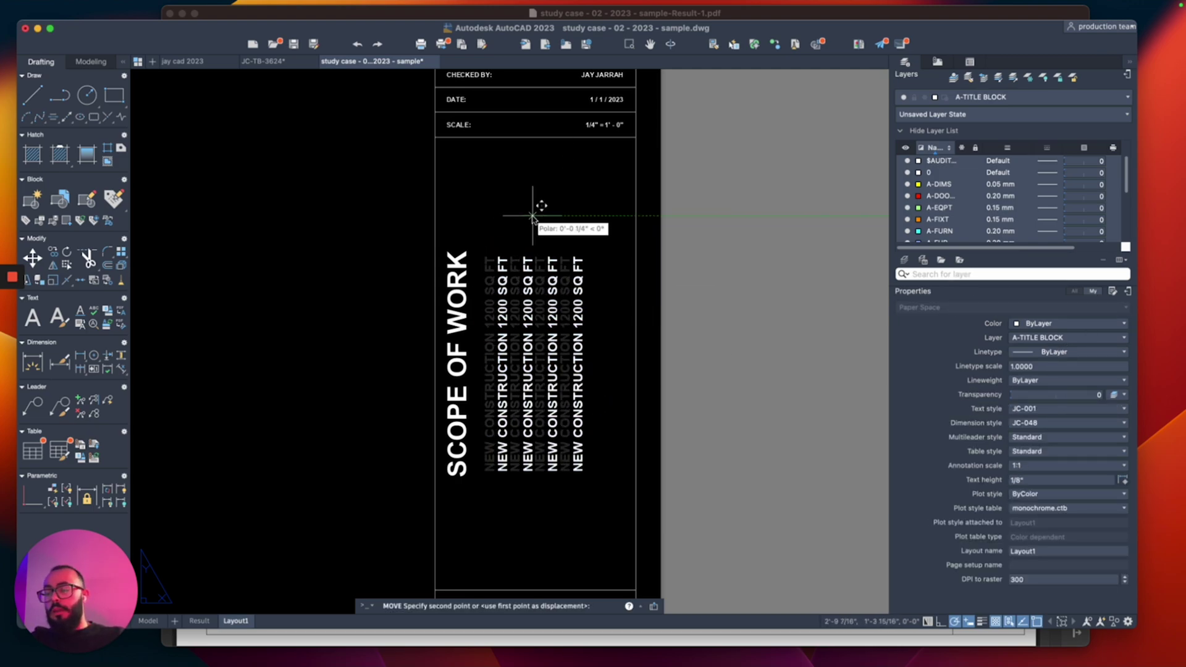
{"action": "left_click", "coordinate": [533, 216]}
{"action": "scroll", "coordinate": [455, 265], "scroll_direction": "down", "scroll_amount": 5}
{"action": "scroll", "coordinate": [480, 286], "scroll_direction": "up", "scroll_amount": 3}
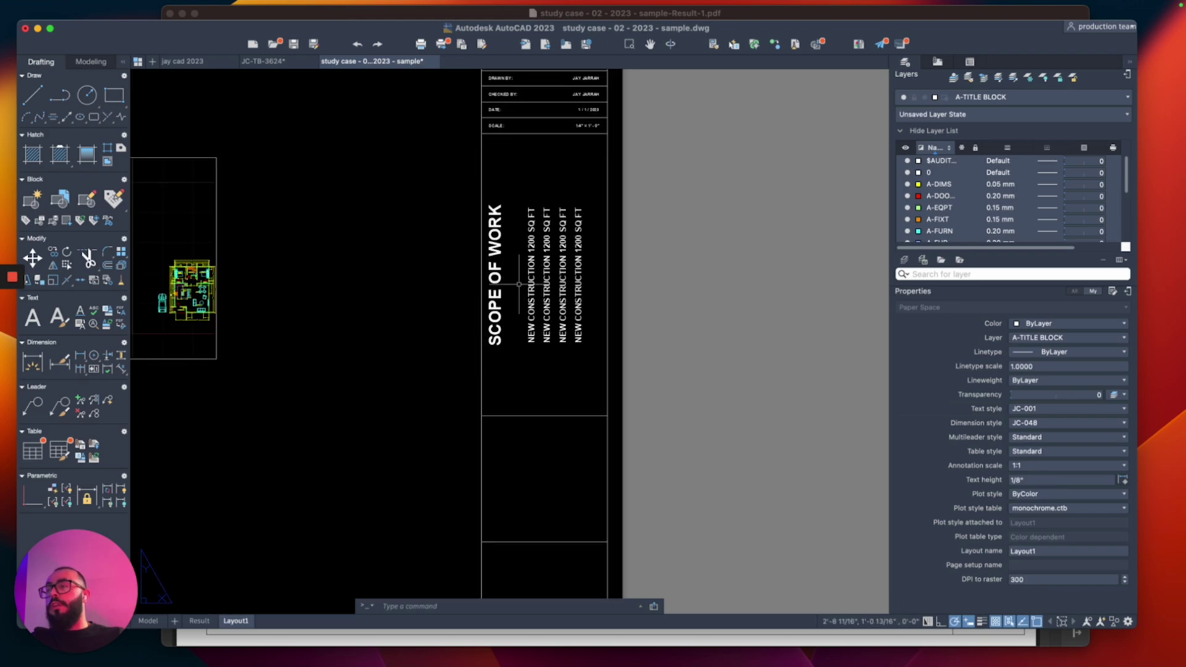
{"action": "scroll", "coordinate": [519, 284], "scroll_direction": "up", "scroll_amount": 3}
{"action": "scroll", "coordinate": [552, 346], "scroll_direction": "up", "scroll_amount": 2}
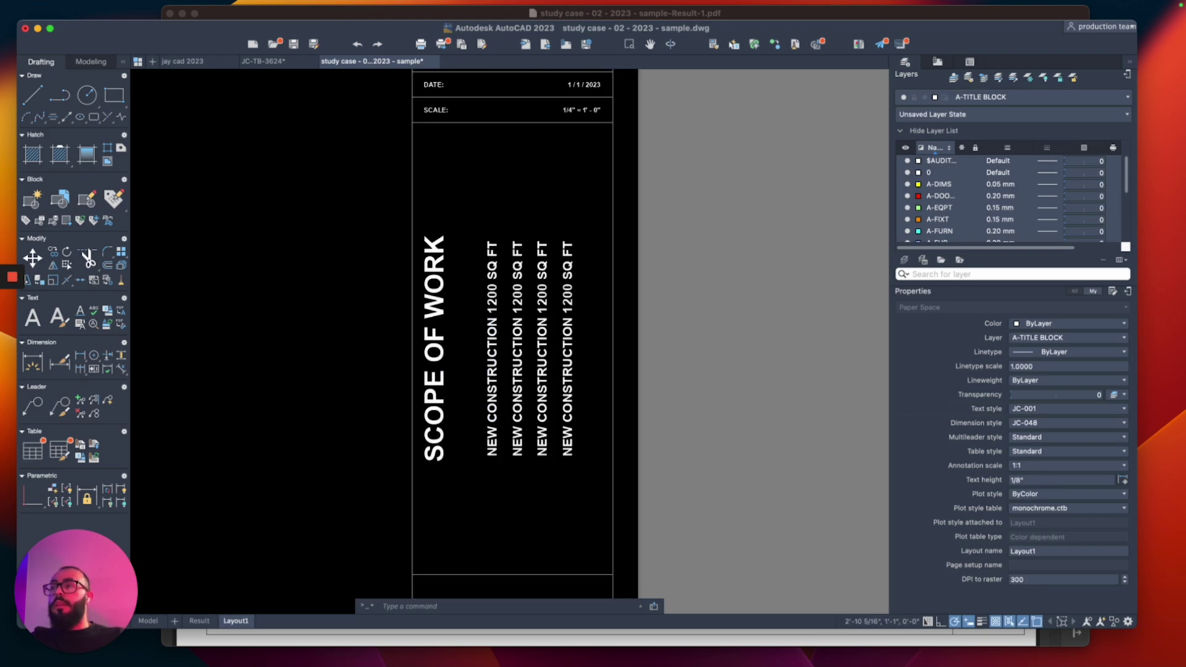
{"action": "left_click", "coordinate": [519, 393]}
Step: Retype the second and third lines as 2-BED 1 BATH and CALIFORNIA-COMPLIANT
{"action": "double_click", "coordinate": [526, 394]}
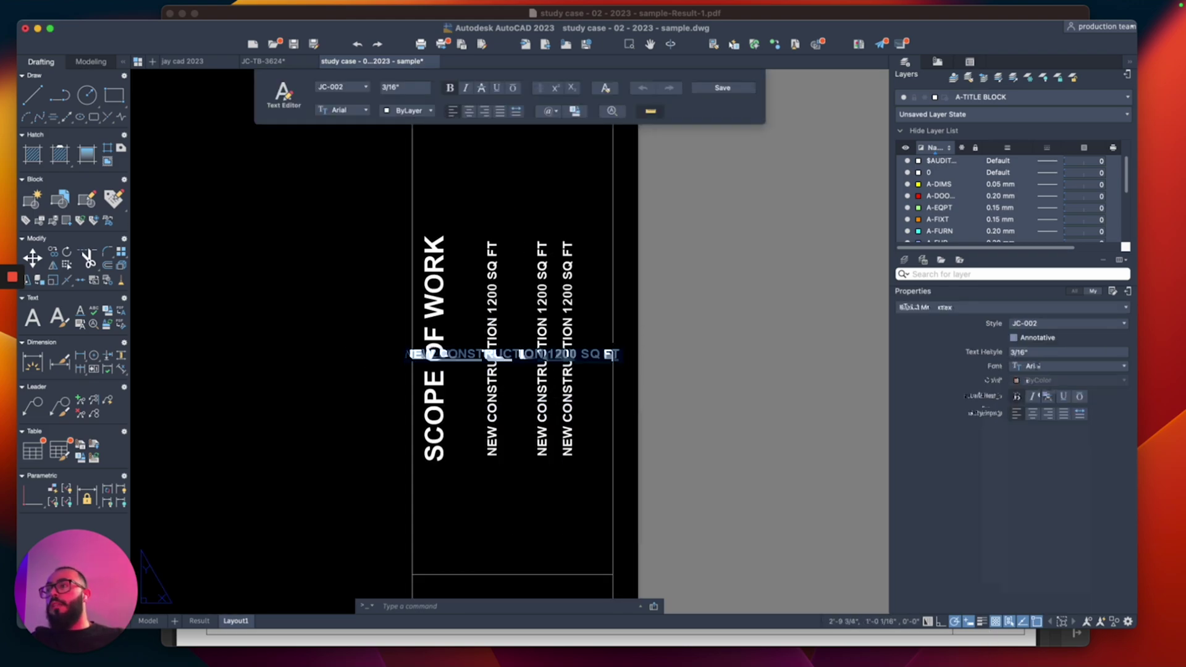
{"action": "type", "text": "2-B"}
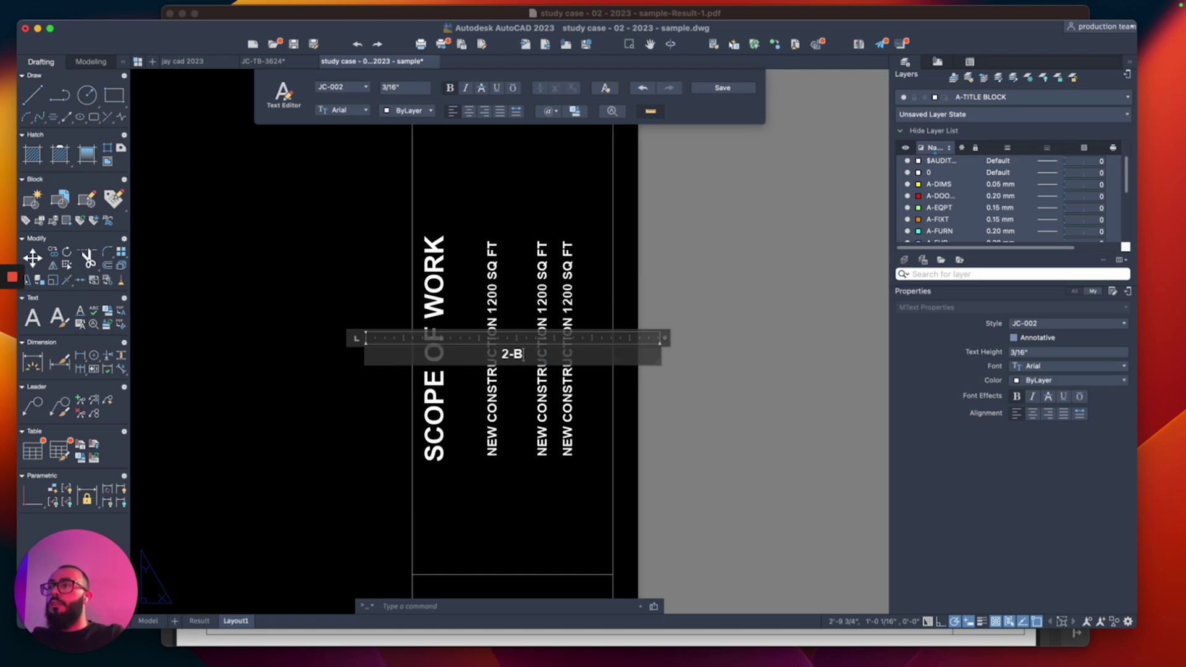
{"action": "type", "text": "ED 1 BA"}
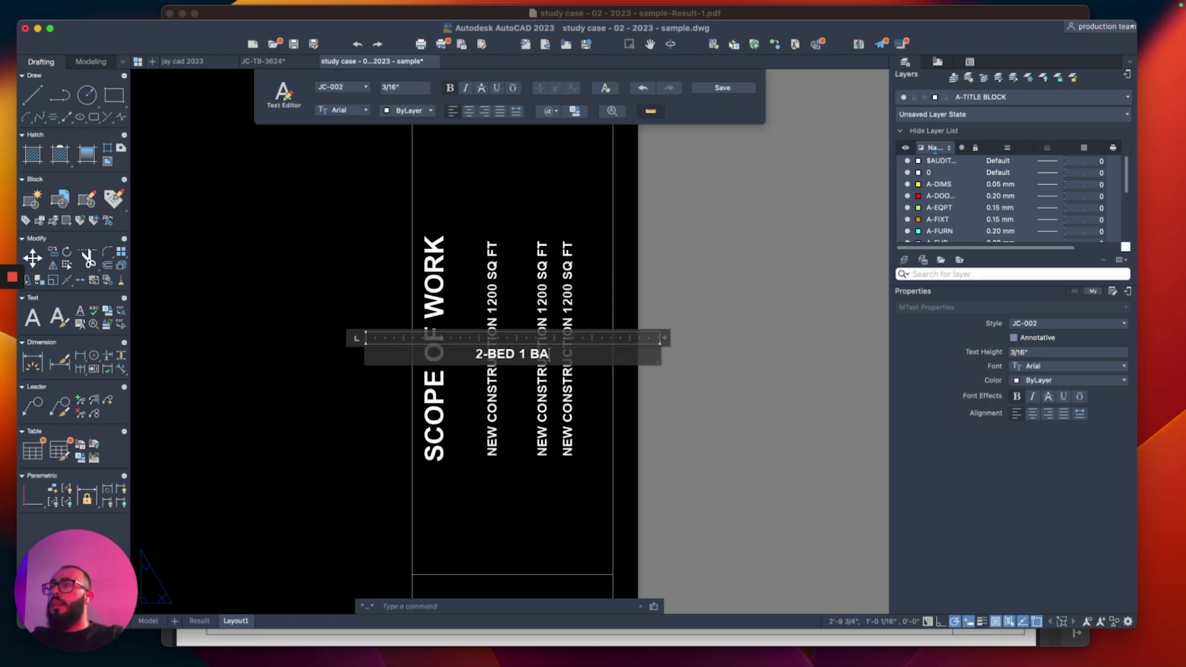
{"action": "type", "text": "TH"}
{"action": "left_click", "coordinate": [643, 410]}
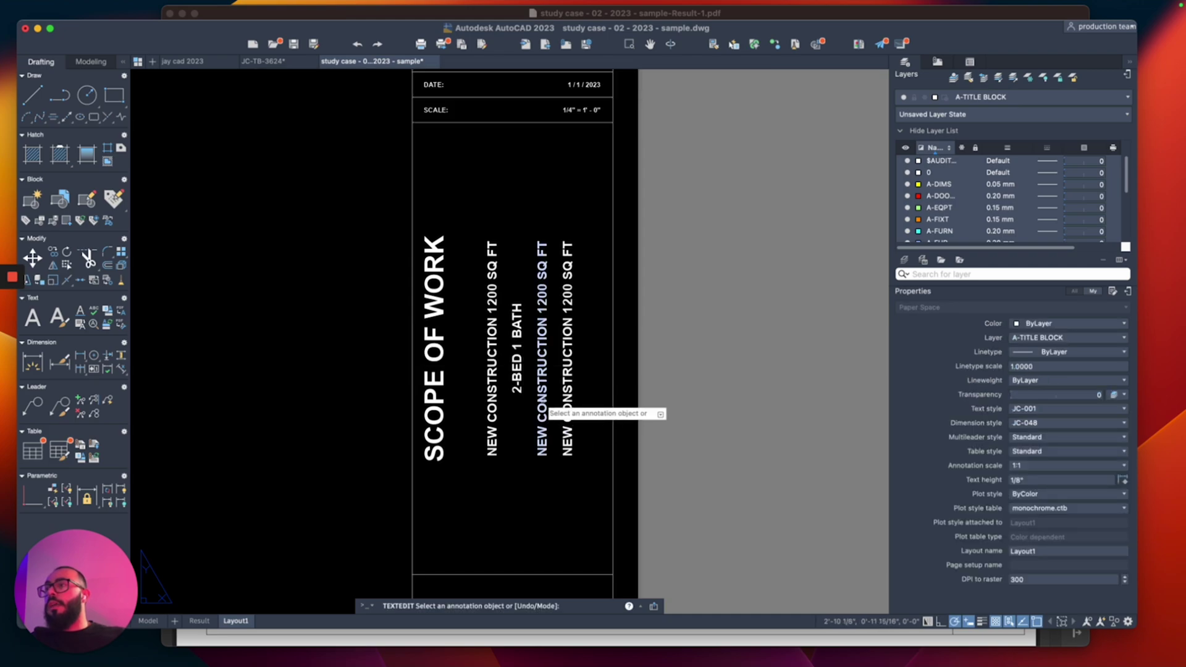
{"action": "double_click", "coordinate": [542, 432]}
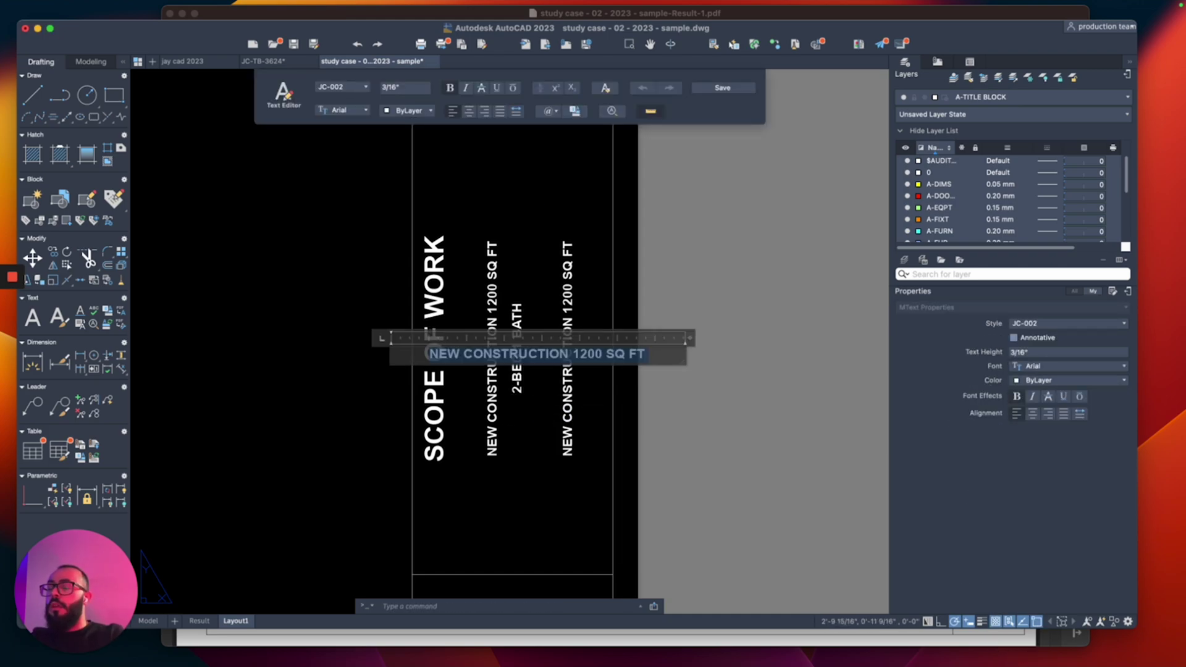
{"action": "type", "text": "CALIFORN"}
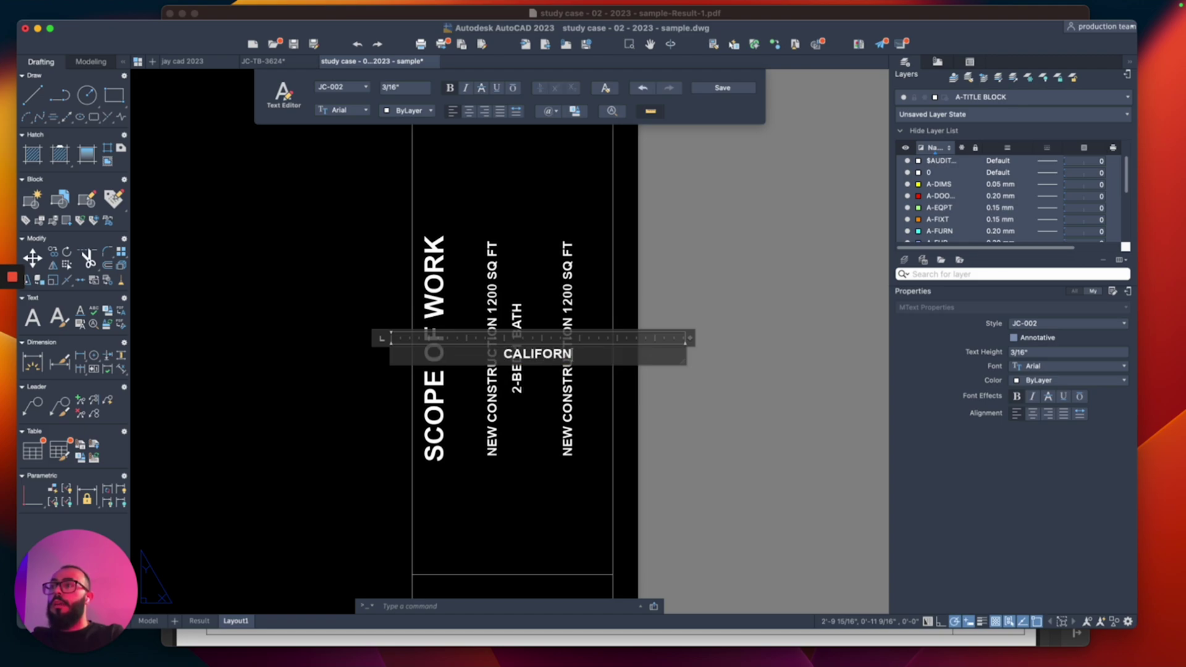
{"action": "type", "text": "IA-COMPLAIT"}
{"action": "key", "text": "BackSpace"}
{"action": "key", "text": "BackSpace"}
{"action": "key", "text": "BackSpace"}
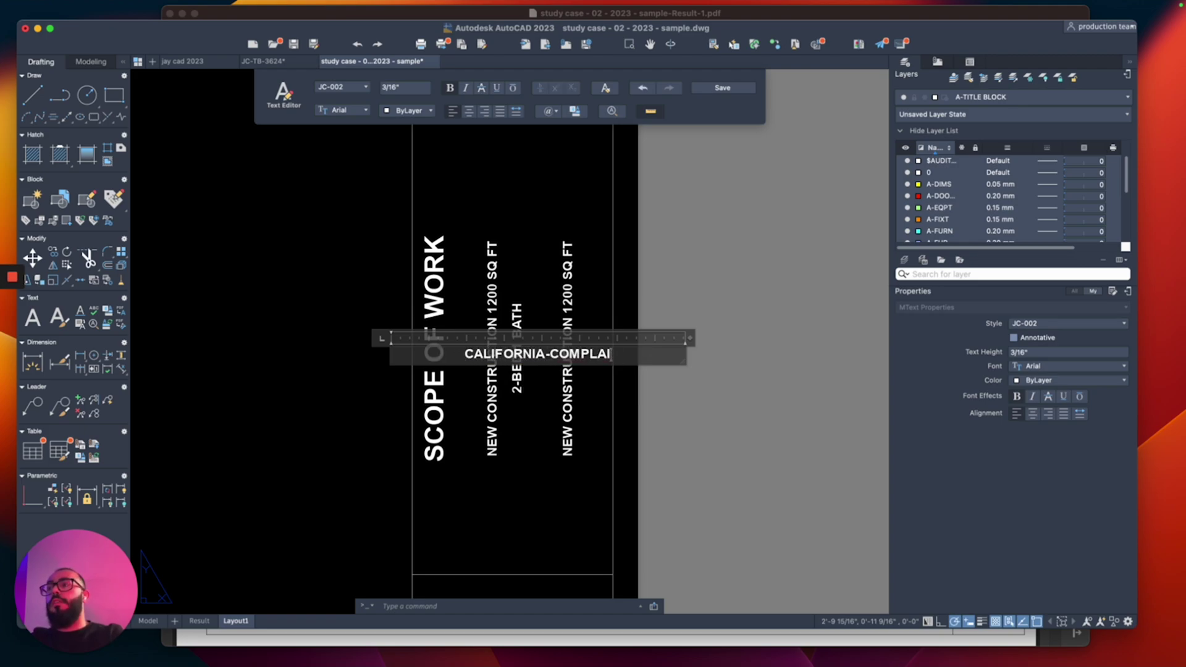
{"action": "type", "text": "IANT"}
{"action": "left_click", "coordinate": [543, 483]}
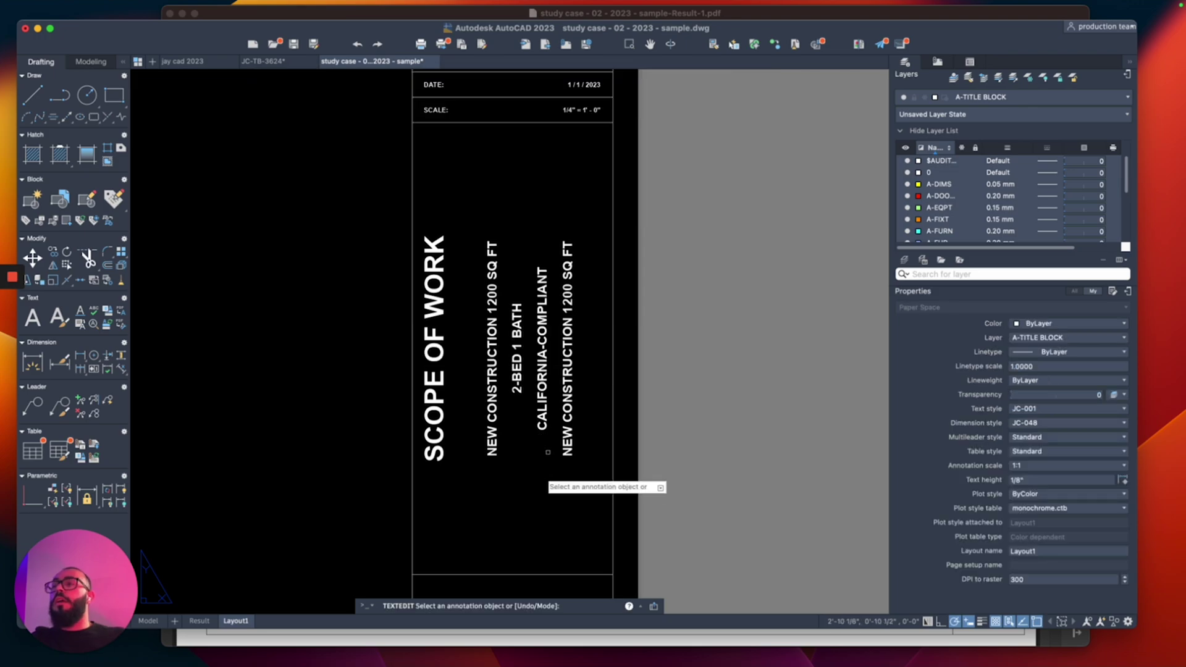
Step: Clear the text from the extra fourth NEW CONSTRUCTION 1200 SQ FT line
{"action": "left_click", "coordinate": [561, 395]}
{"action": "key", "text": "Return"}
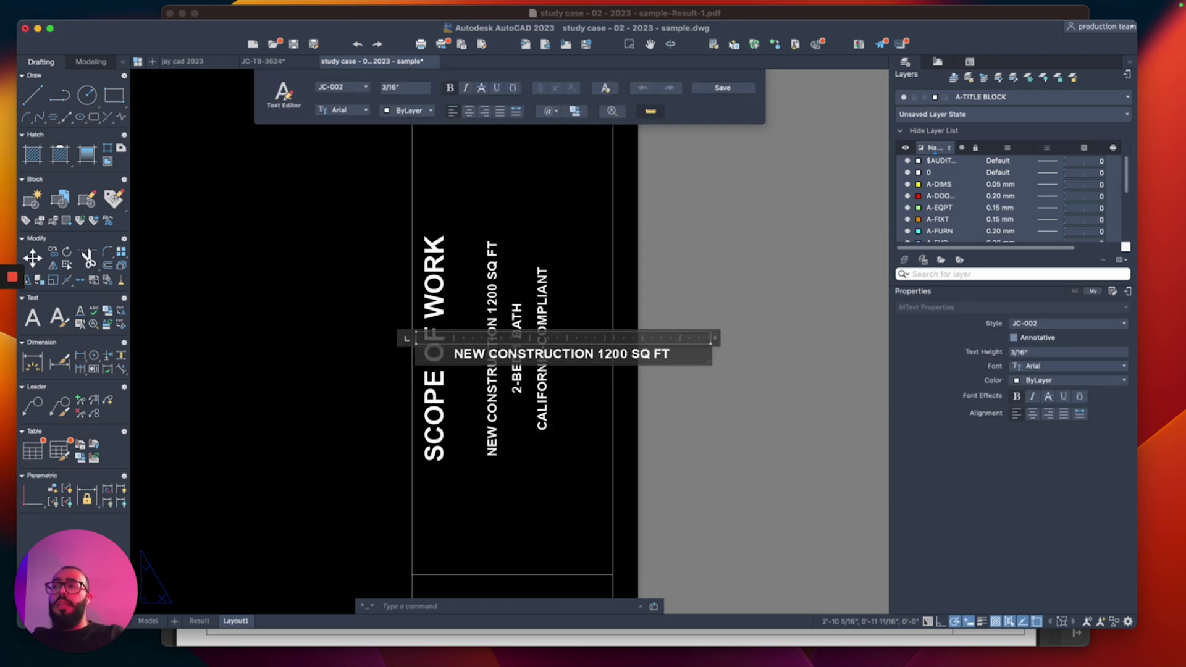
{"action": "key", "text": "BackSpace"}
{"action": "left_click", "coordinate": [587, 408]}
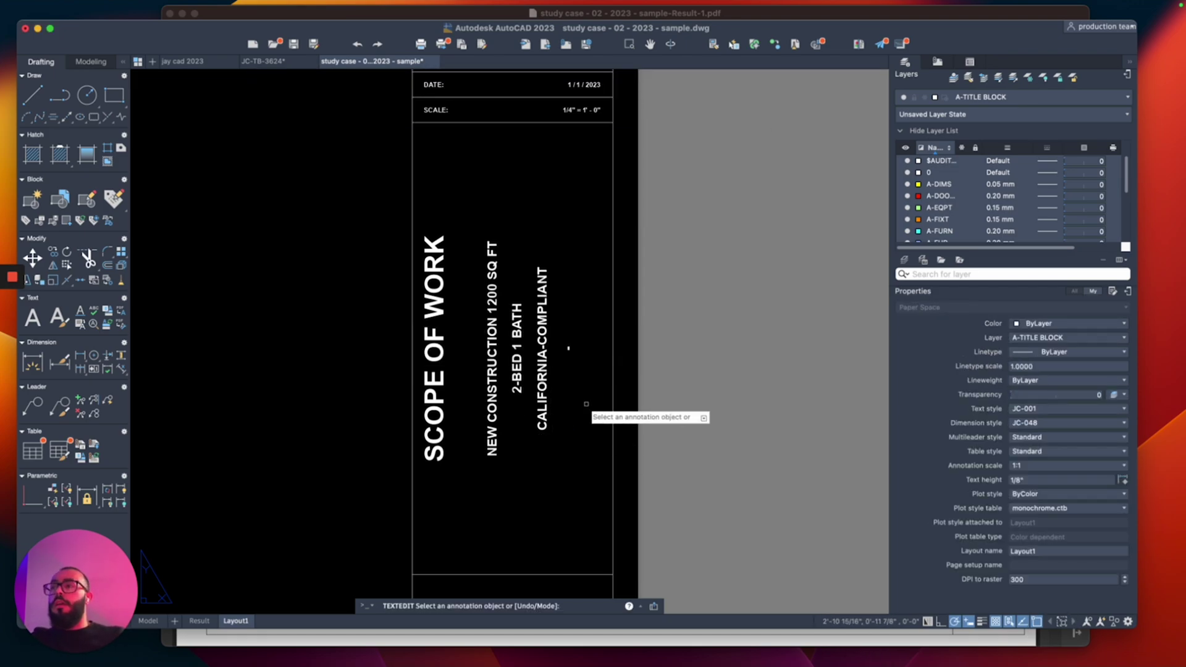
{"action": "scroll", "coordinate": [590, 337], "scroll_direction": "down", "scroll_amount": 5}
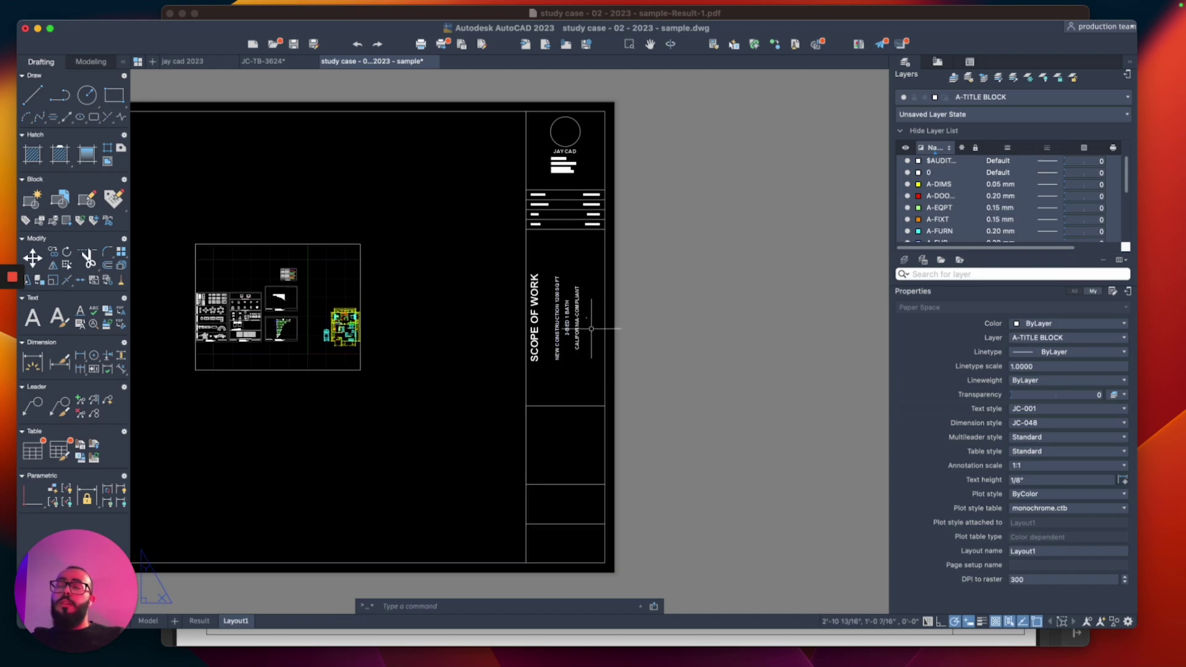
{"action": "scroll", "coordinate": [585, 338], "scroll_direction": "down", "scroll_amount": 2}
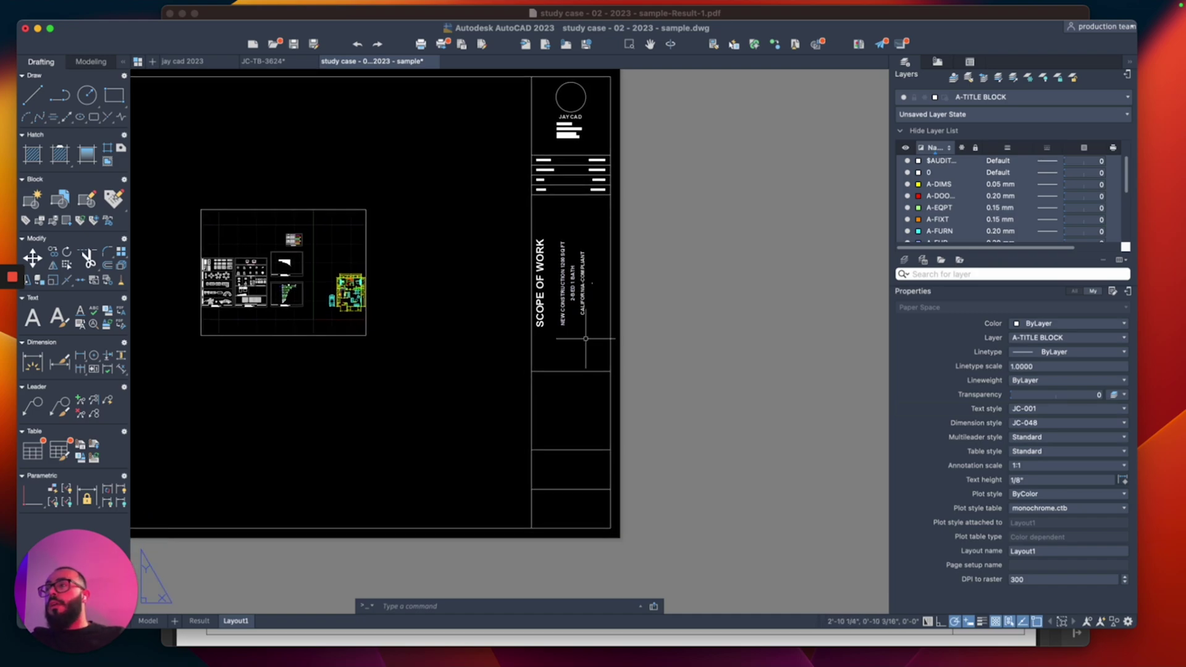
{"action": "scroll", "coordinate": [557, 241], "scroll_direction": "up", "scroll_amount": 2}
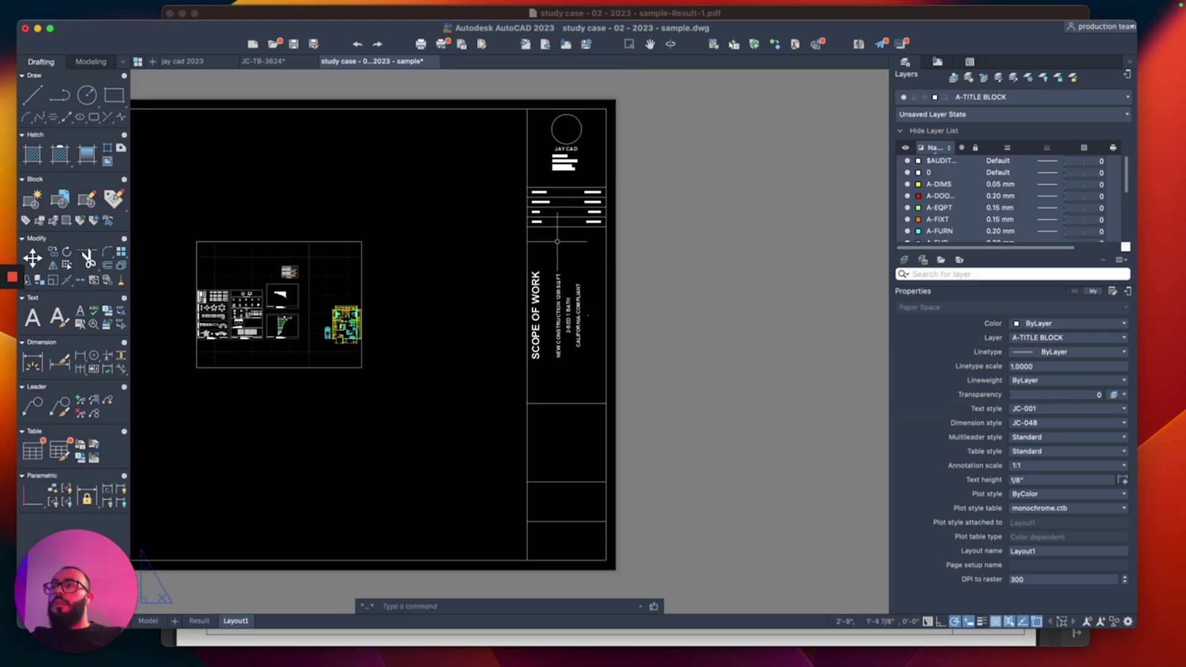
{"action": "scroll", "coordinate": [563, 421], "scroll_direction": "down", "scroll_amount": 4}
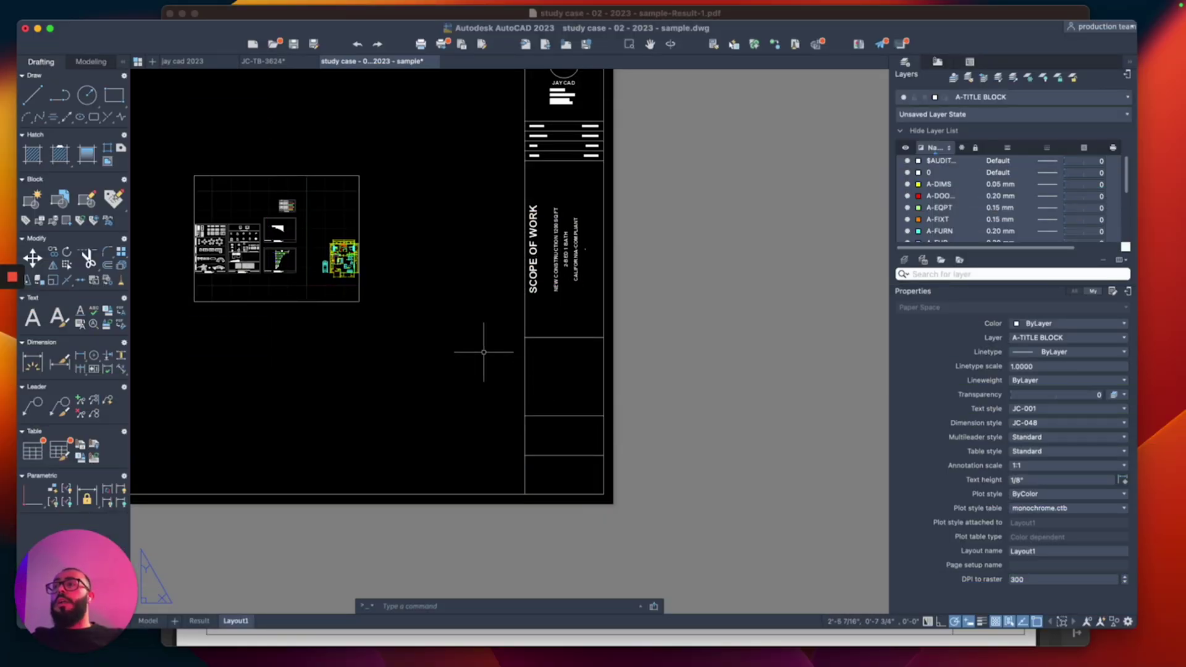
{"action": "middle_click_drag", "start_coordinate": [484, 349], "coordinate": [591, 408]}
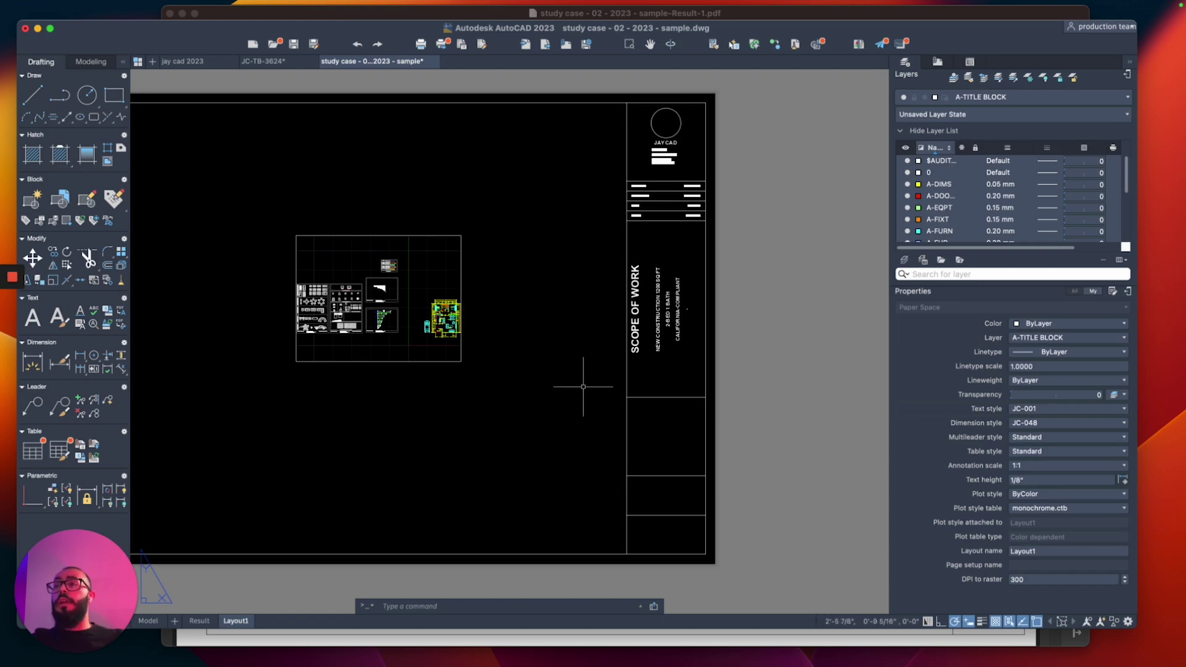
{"action": "scroll", "coordinate": [689, 288], "scroll_direction": "up", "scroll_amount": 5}
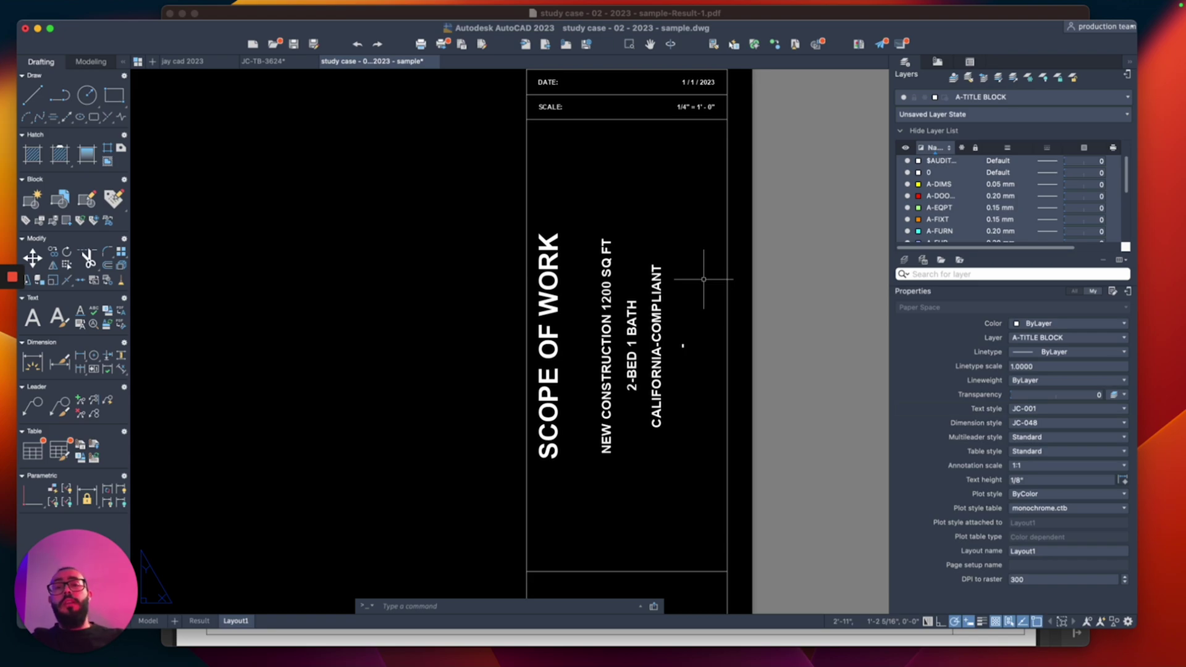
Step: Empty the CALIFORNIA-COMPLIANT, 2-BED 1 BATH and NEW CONSTRUCTION 1200 SQ FT note lines
{"action": "scroll", "coordinate": [703, 279], "scroll_direction": "down", "scroll_amount": 3}
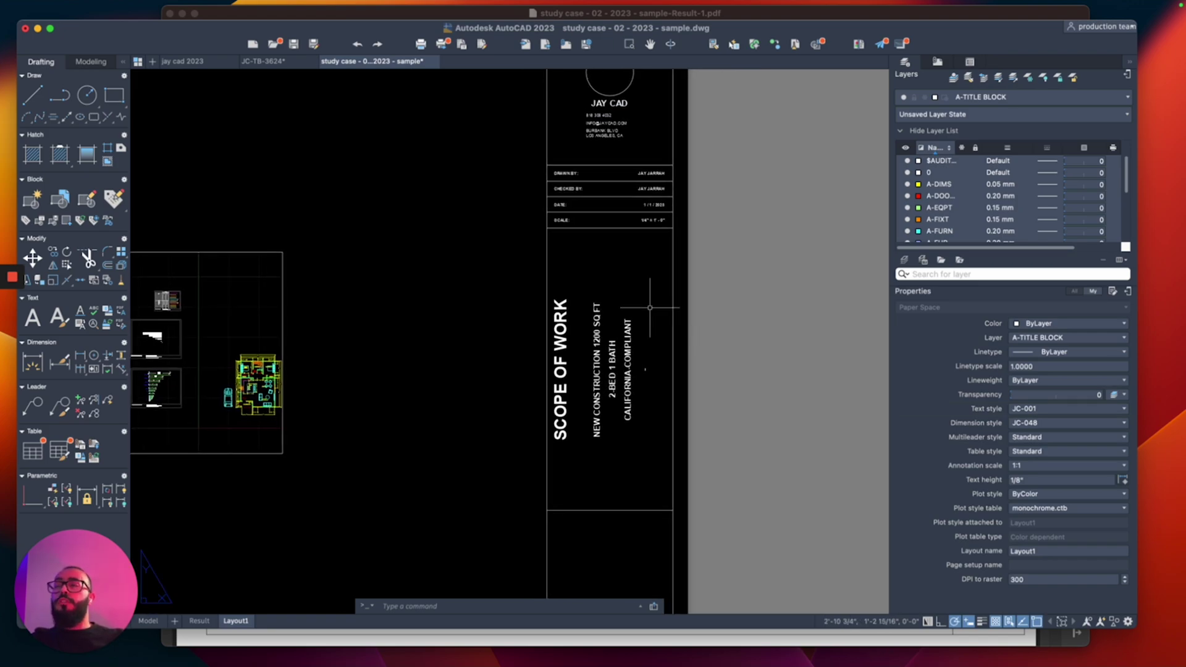
{"action": "scroll", "coordinate": [644, 357], "scroll_direction": "up", "scroll_amount": 5}
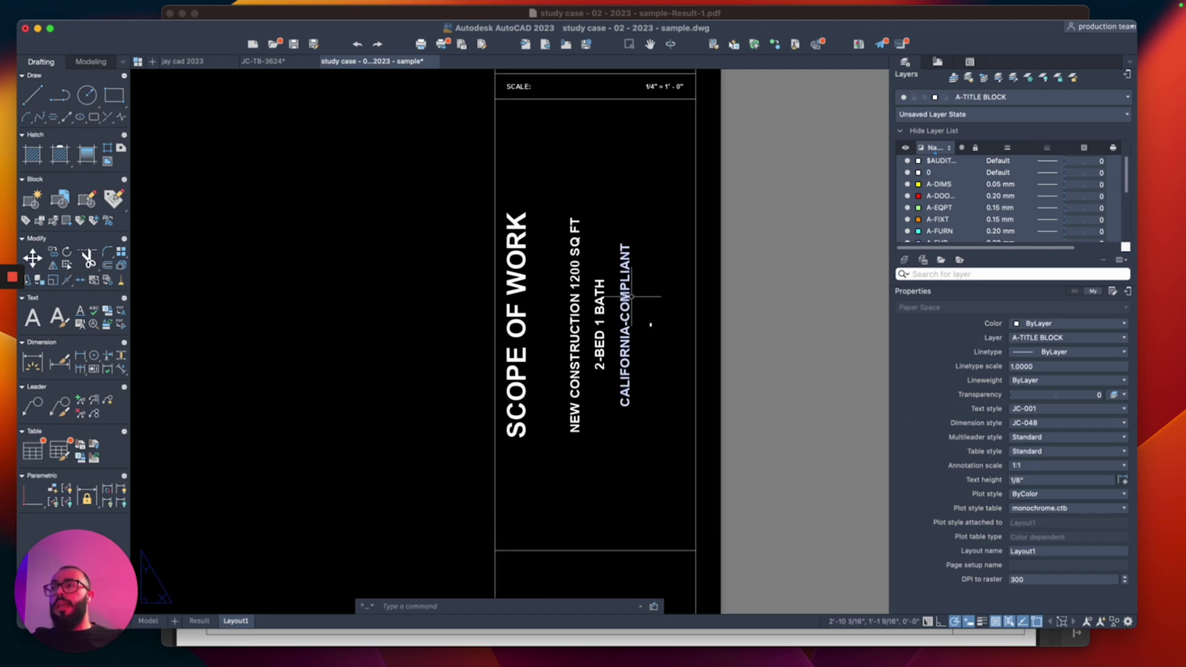
{"action": "left_click", "coordinate": [627, 301]}
{"action": "right_click", "coordinate": [629, 308]}
{"action": "left_click", "coordinate": [655, 330]}
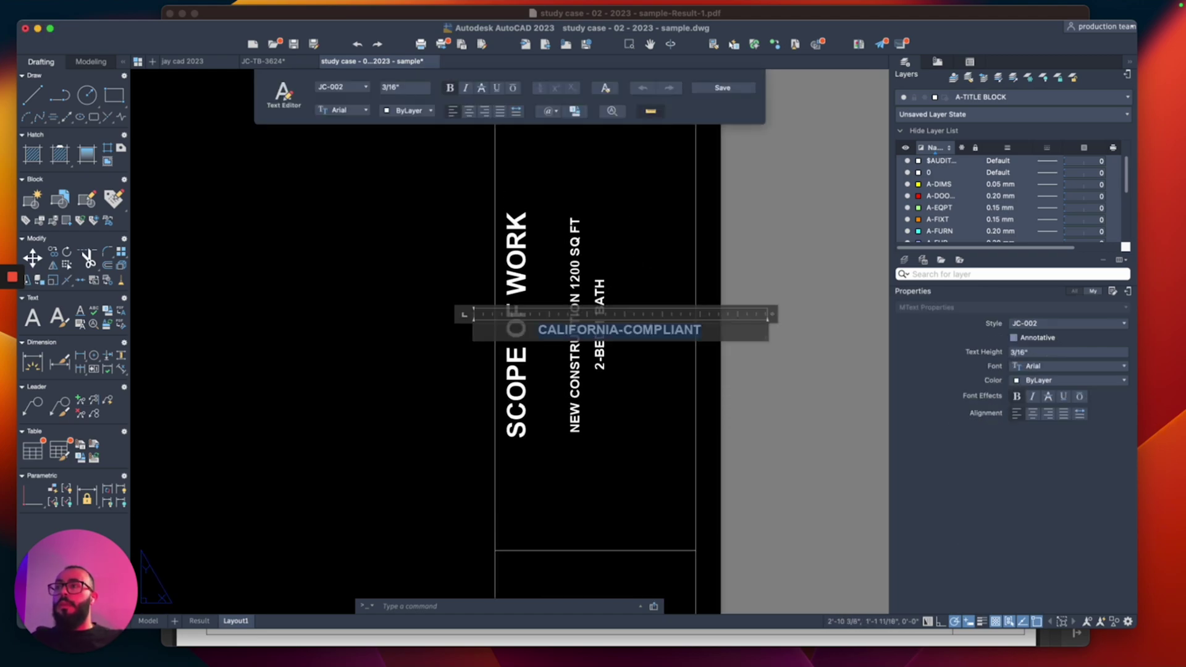
{"action": "left_click", "coordinate": [600, 290]}
{"action": "left_click", "coordinate": [600, 293]}
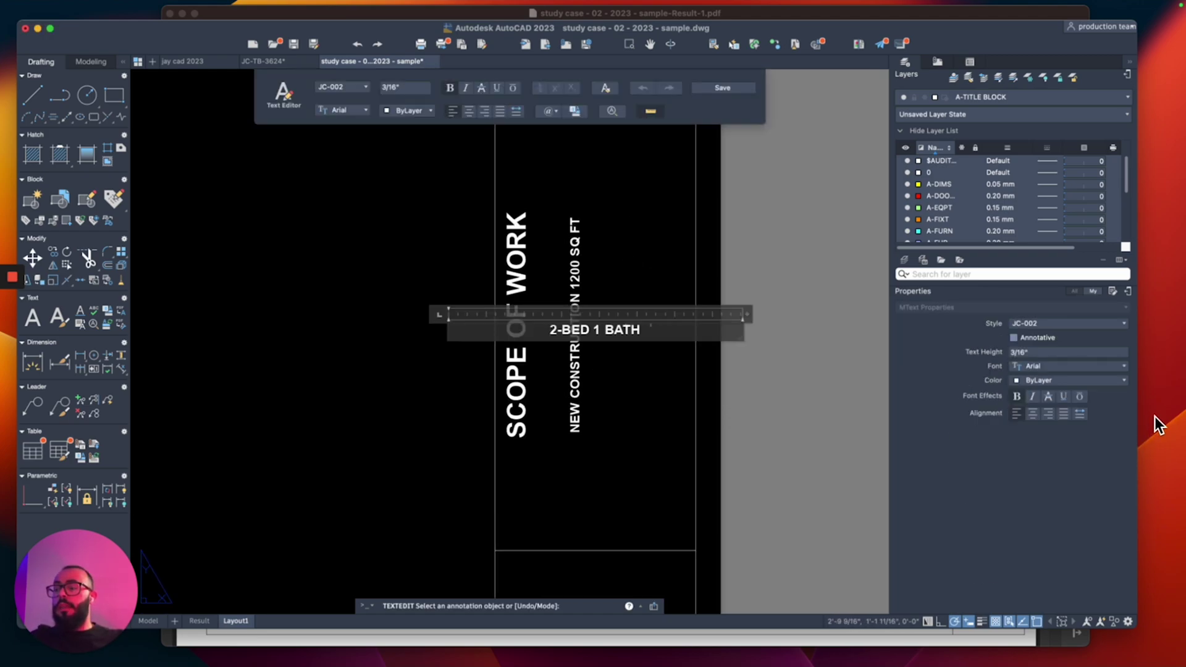
{"action": "left_click", "coordinate": [580, 270]}
{"action": "left_click", "coordinate": [581, 270]}
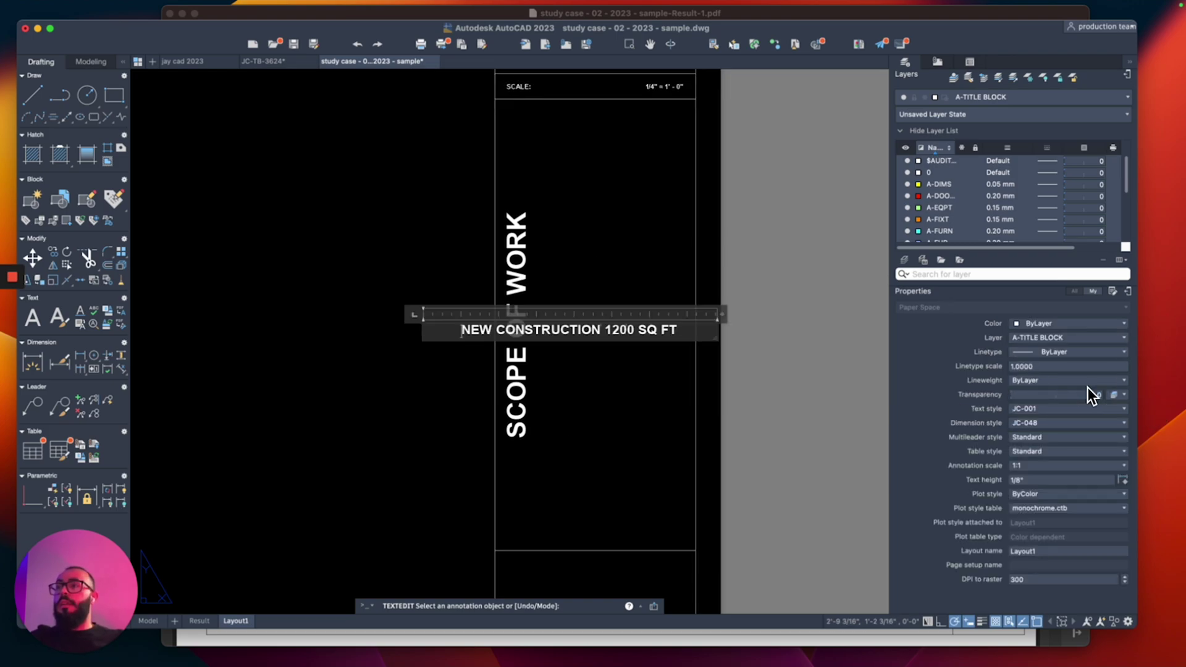
{"action": "left_click", "coordinate": [580, 270]}
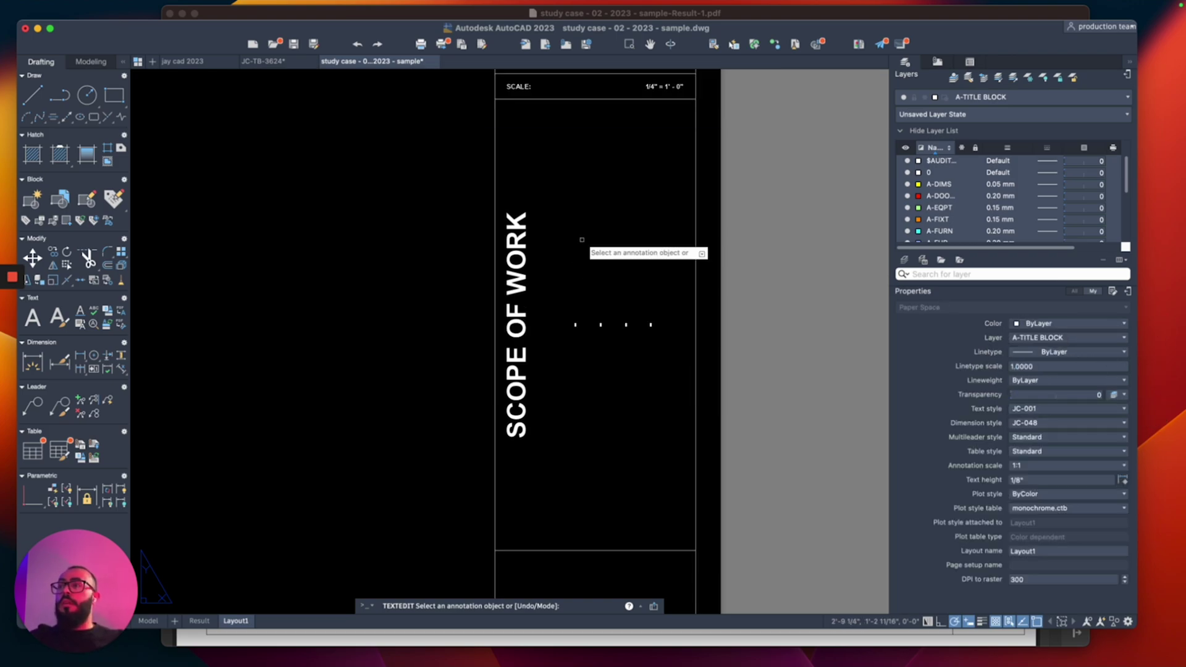
{"action": "key", "text": "Escape"}
{"action": "scroll", "coordinate": [576, 240], "scroll_direction": "down", "scroll_amount": 3}
{"action": "scroll", "coordinate": [557, 298], "scroll_direction": "down", "scroll_amount": 3}
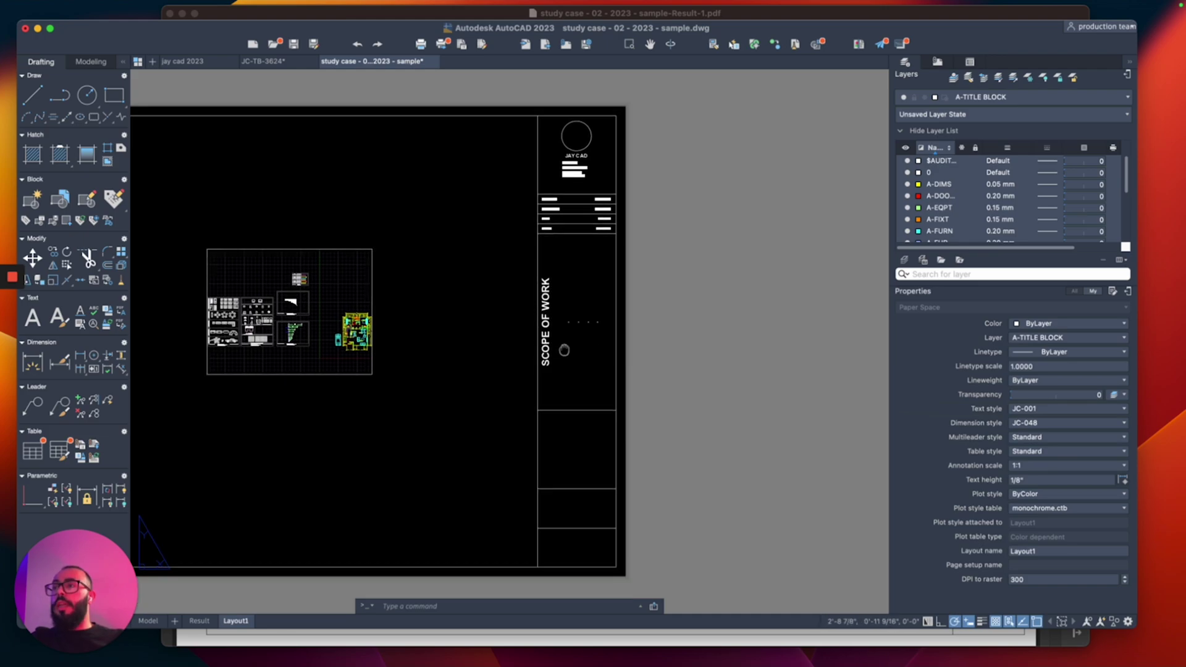
{"action": "scroll", "coordinate": [564, 346], "scroll_direction": "up", "scroll_amount": 6}
Step: Copy the DRAWN BY label into the empty title-block box below
{"action": "left_click", "coordinate": [506, 223]}
{"action": "type", "text": "co"}
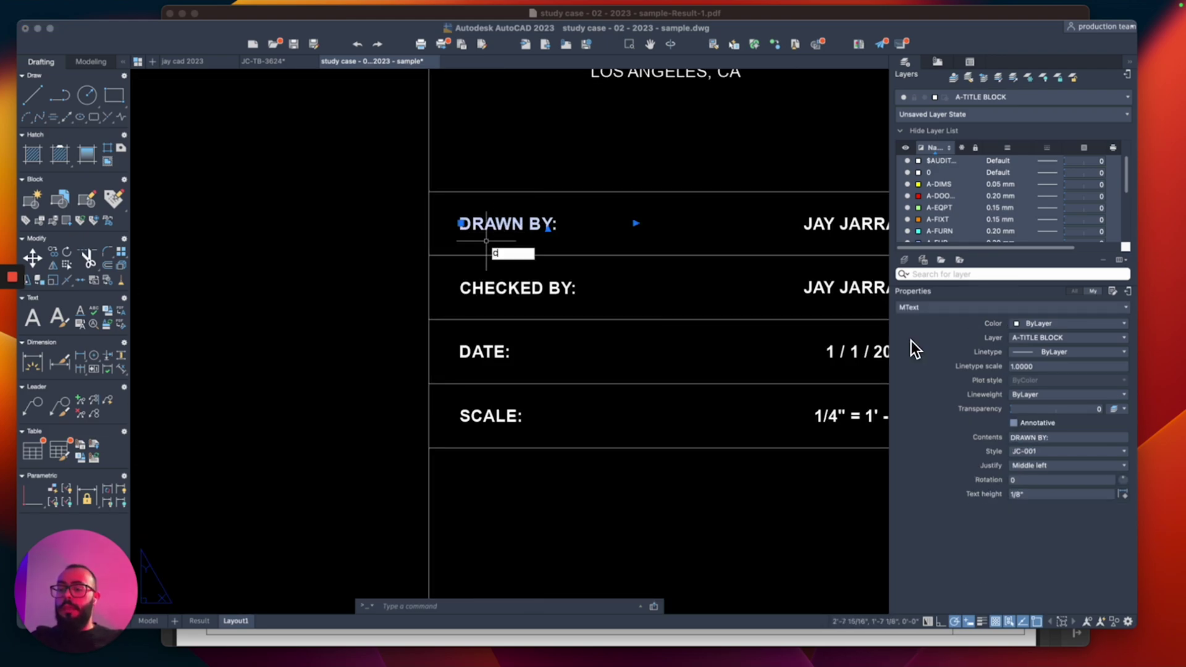
{"action": "key", "text": "Return"}
{"action": "left_click", "coordinate": [428, 192]}
{"action": "scroll", "coordinate": [428, 192], "scroll_direction": "down", "scroll_amount": 5}
{"action": "scroll", "coordinate": [424, 378], "scroll_direction": "up", "scroll_amount": 4}
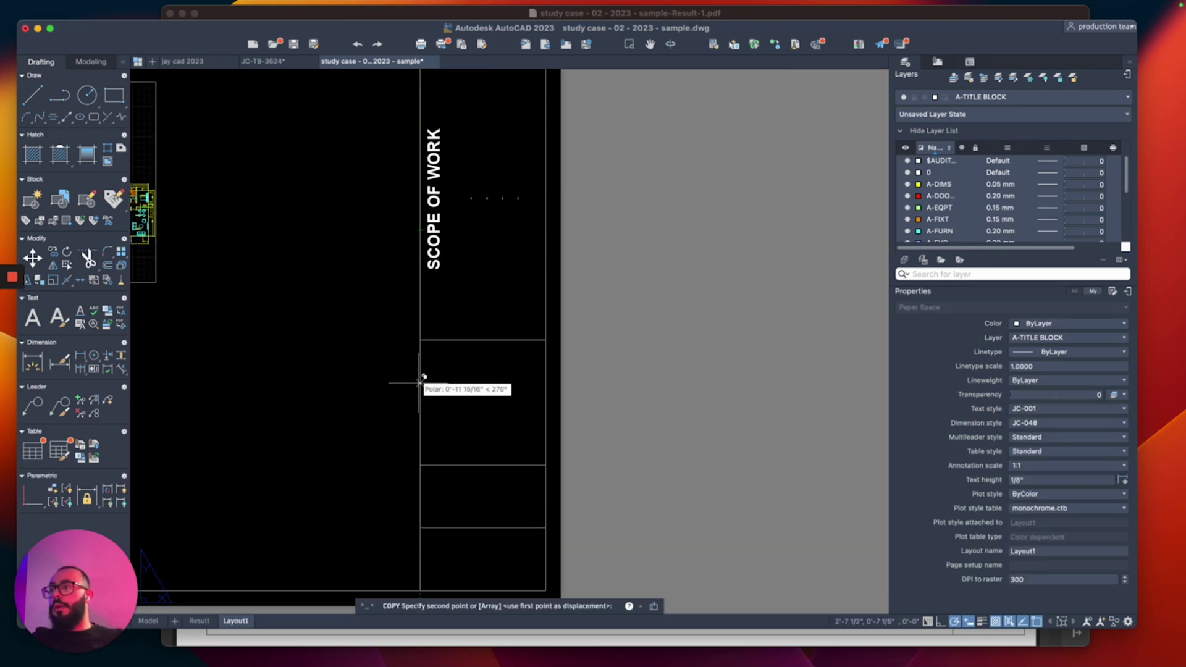
{"action": "left_click", "coordinate": [421, 314]}
{"action": "key", "text": "Escape"}
{"action": "scroll", "coordinate": [456, 357], "scroll_direction": "up", "scroll_amount": 2}
Step: Give the copy the JC-002 style, widen it, and retype it as PROJECT ADDRESS
{"action": "left_click", "coordinate": [437, 308]}
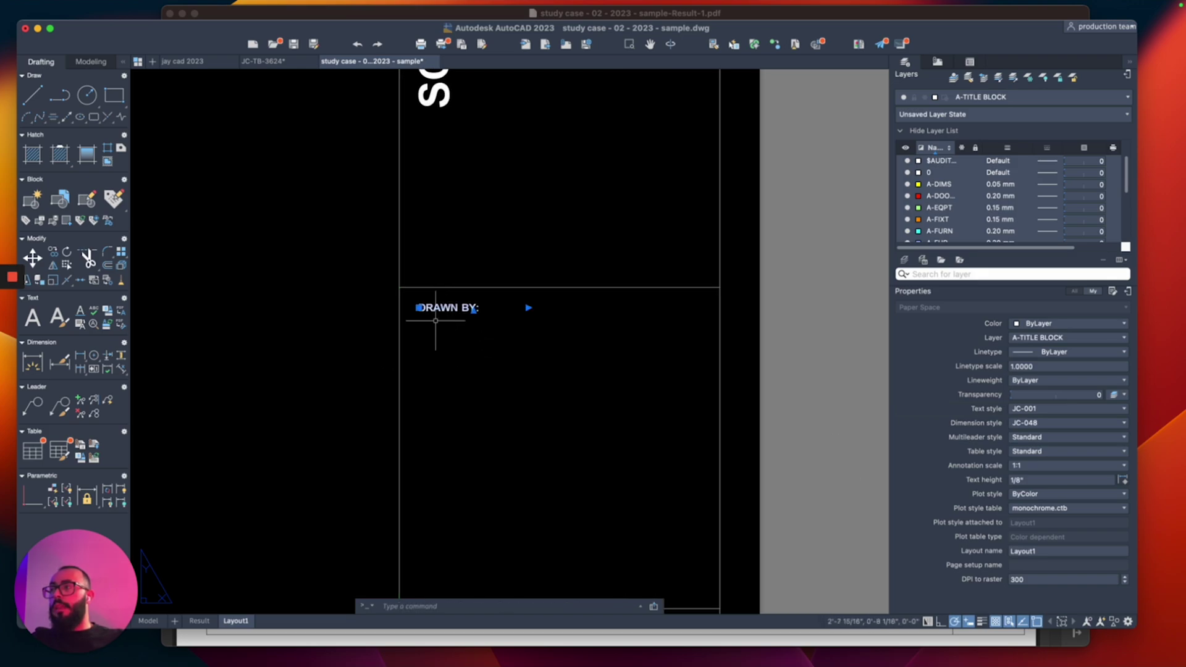
{"action": "left_click", "coordinate": [1067, 451]}
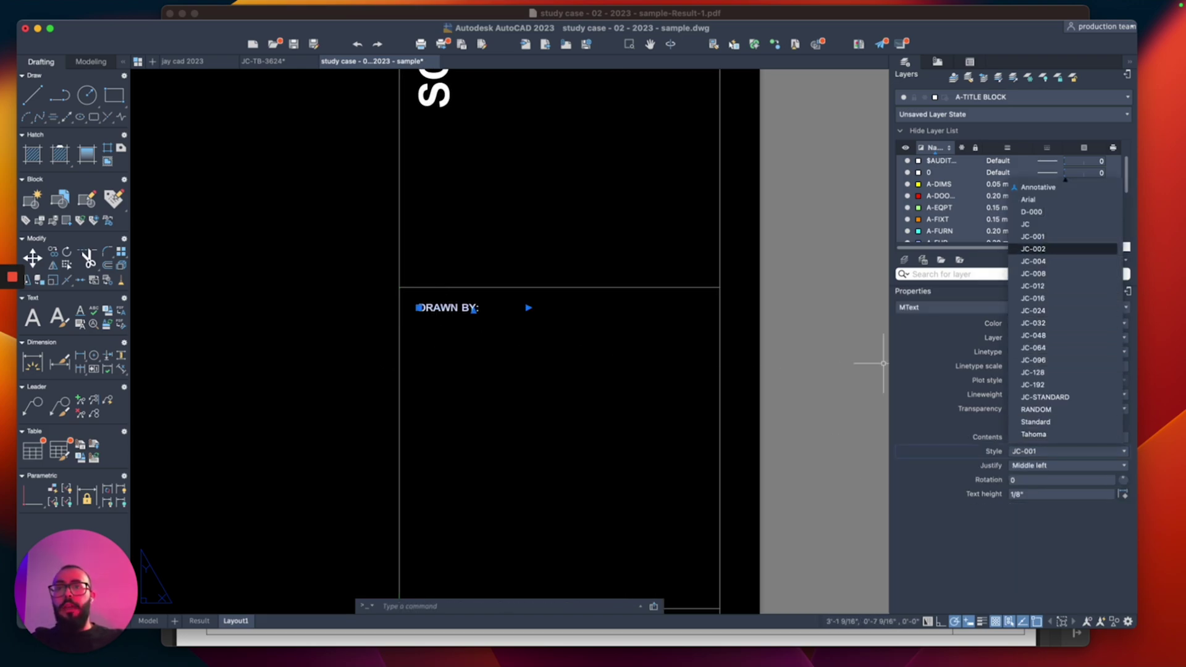
{"action": "left_click", "coordinate": [1062, 249]}
{"action": "left_click_drag", "start_coordinate": [528, 307], "coordinate": [627, 307]}
{"action": "type", "text": "ted"}
{"action": "key", "text": "Return"}
{"action": "type", "text": "TE"}
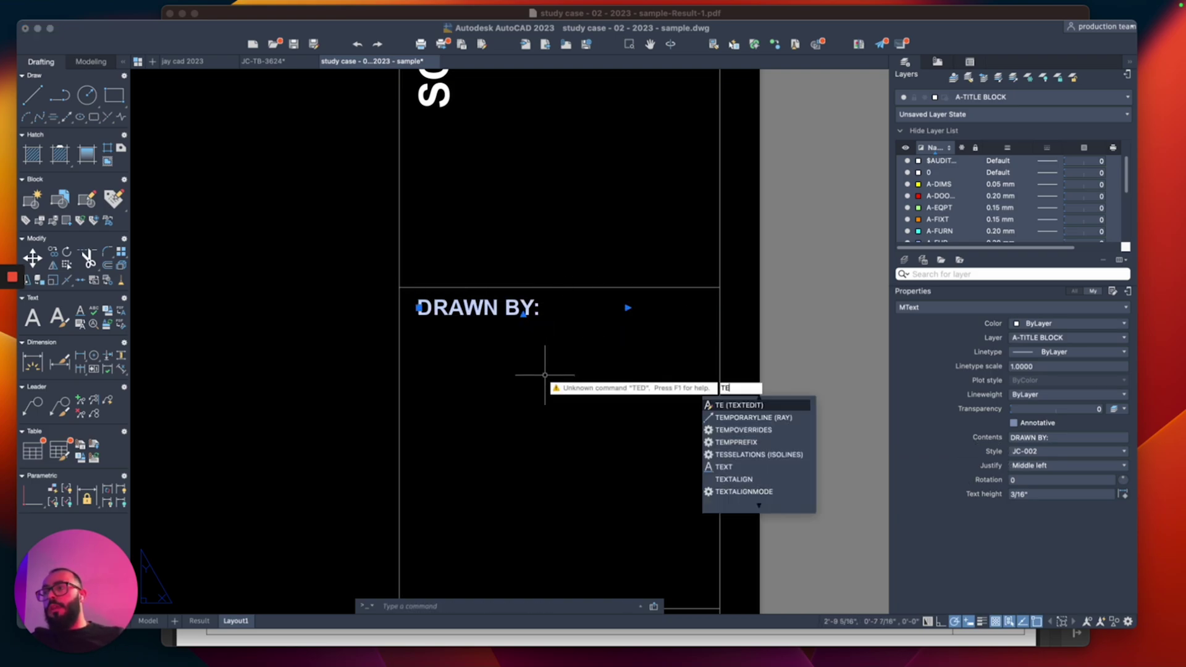
{"action": "key", "text": "Return"}
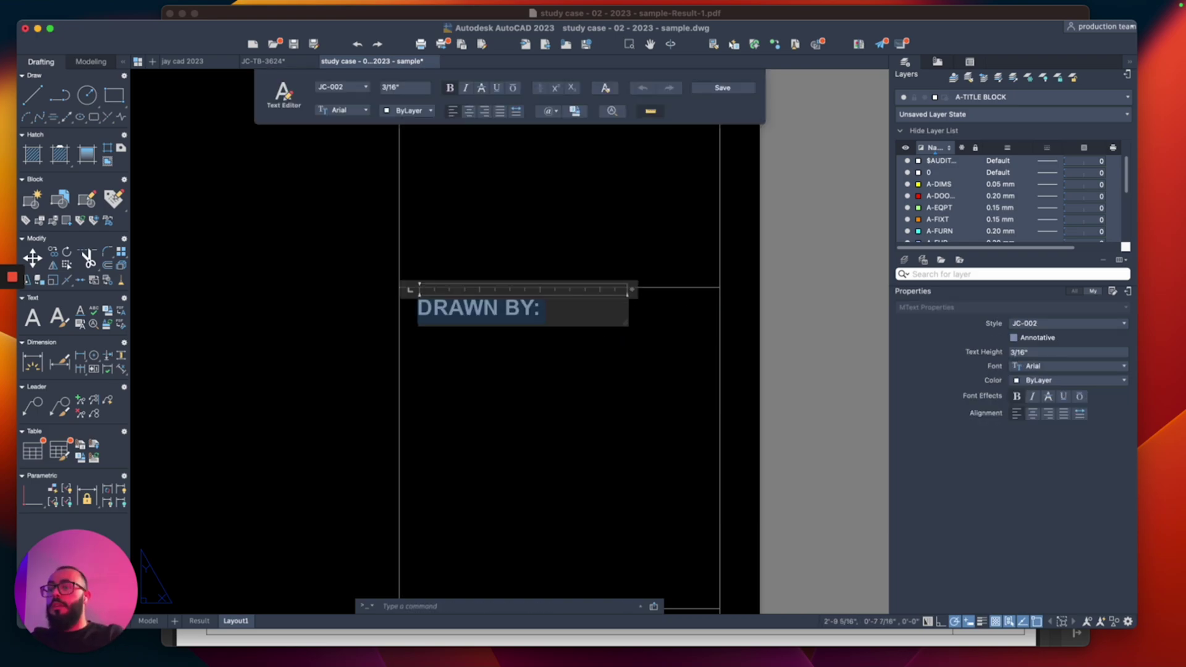
{"action": "type", "text": "PROJECT ADDRESS"}
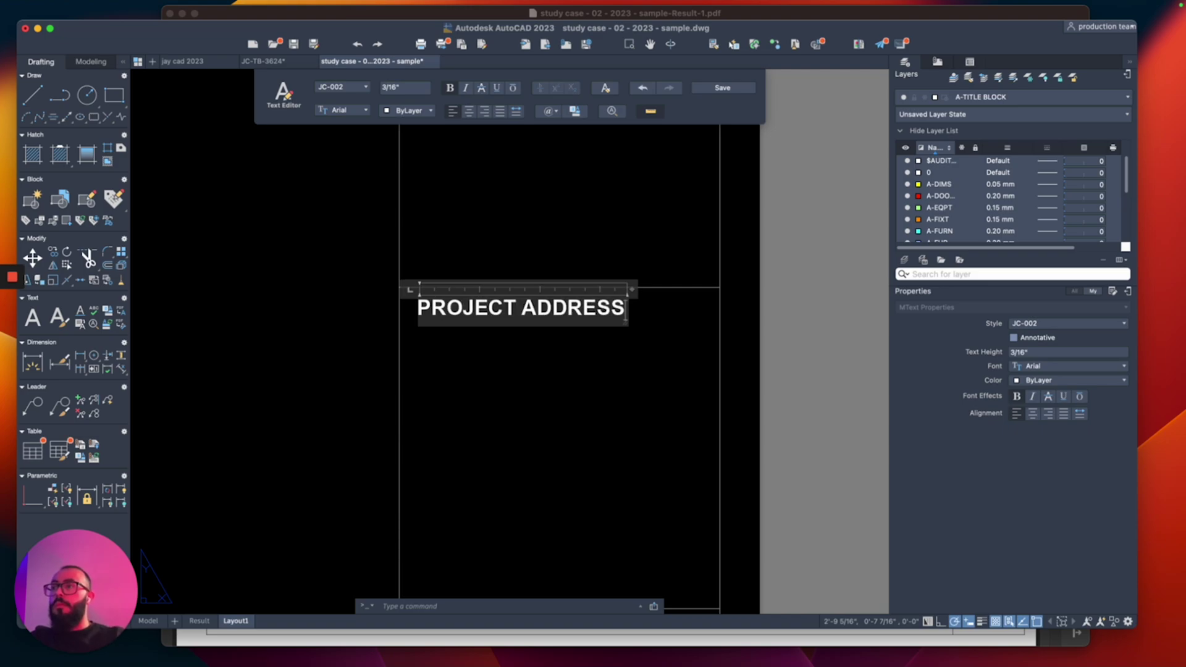
{"action": "left_click", "coordinate": [614, 419]}
{"action": "scroll", "coordinate": [603, 385], "scroll_direction": "down", "scroll_amount": 2}
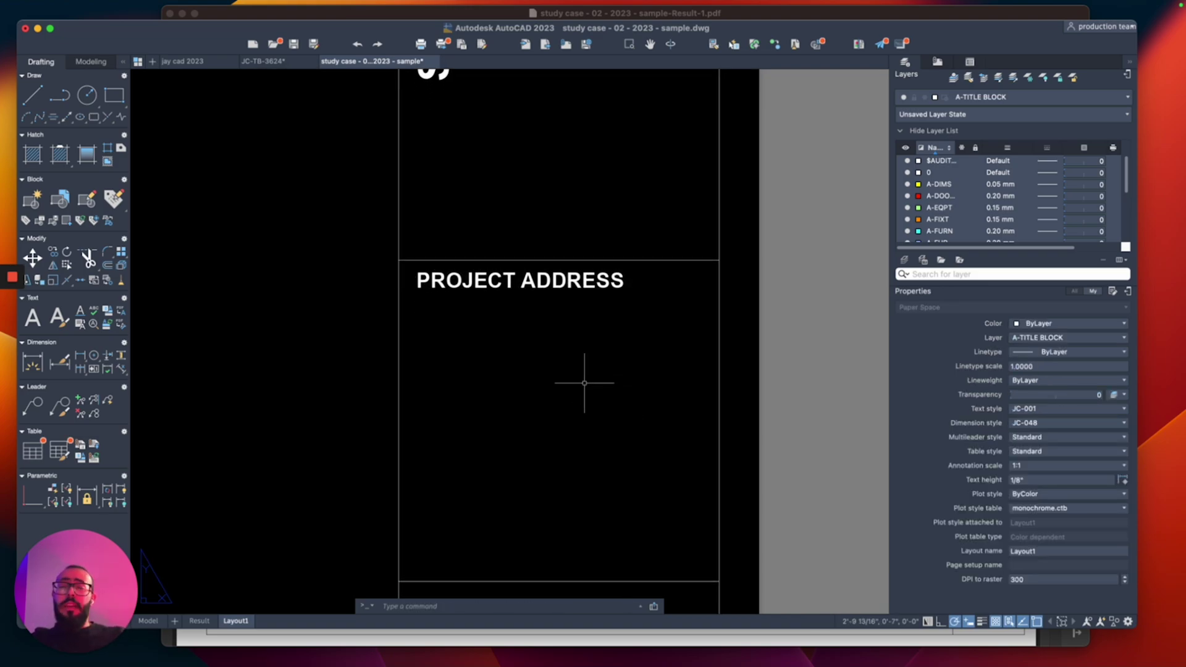
Step: Set PROJECT ADDRESS to Top center justification and place it at the box's midpoint
{"action": "left_click", "coordinate": [526, 293]}
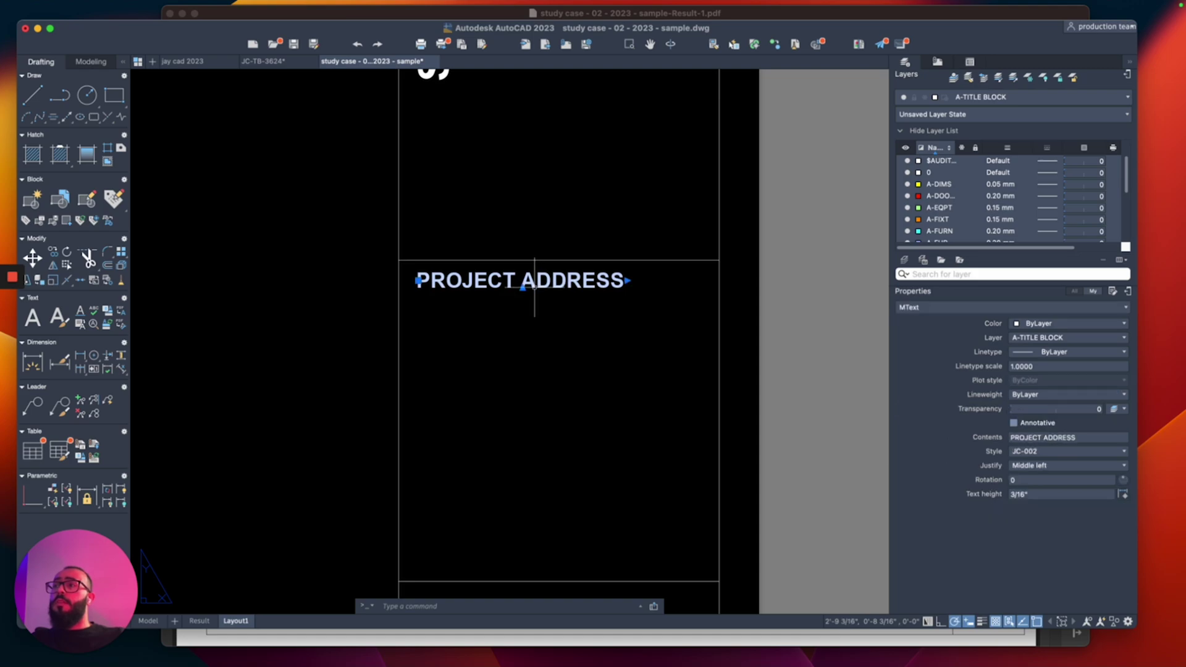
{"action": "left_click", "coordinate": [1068, 465]}
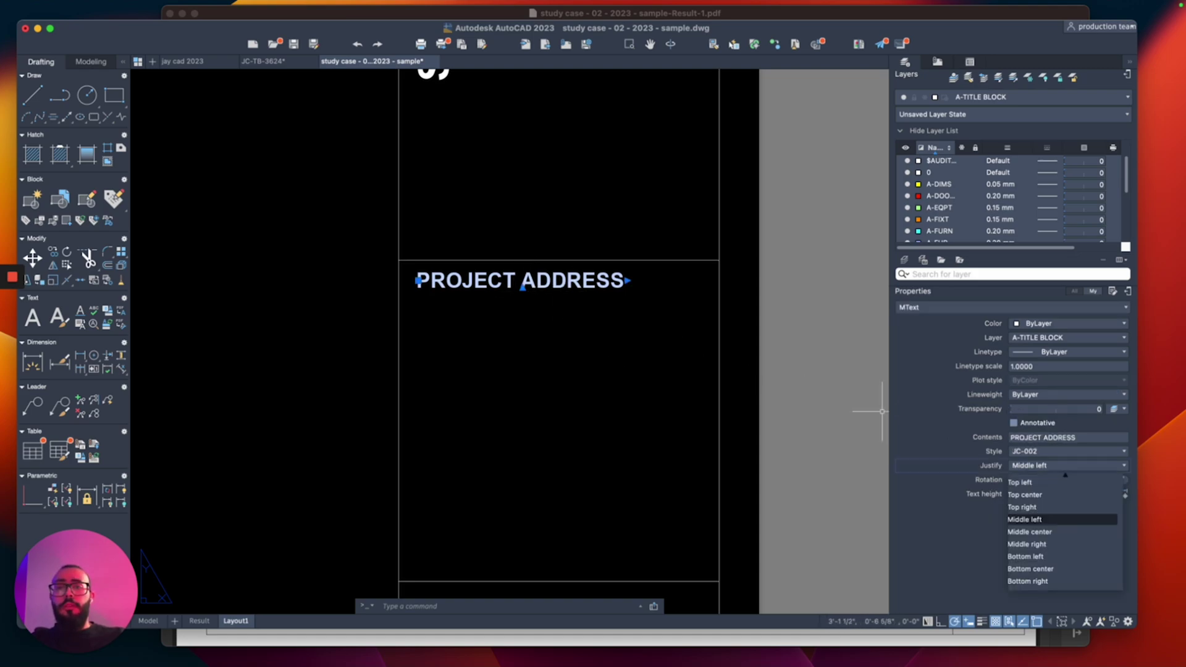
{"action": "left_click", "coordinate": [1030, 494]}
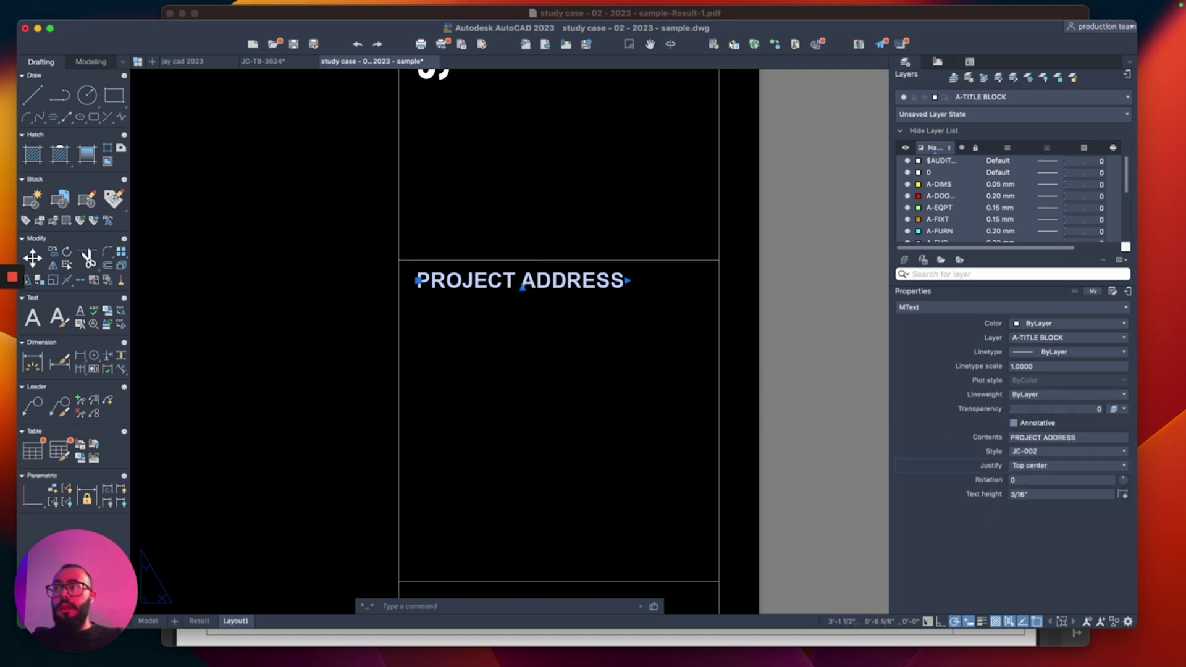
{"action": "left_click", "coordinate": [419, 281]}
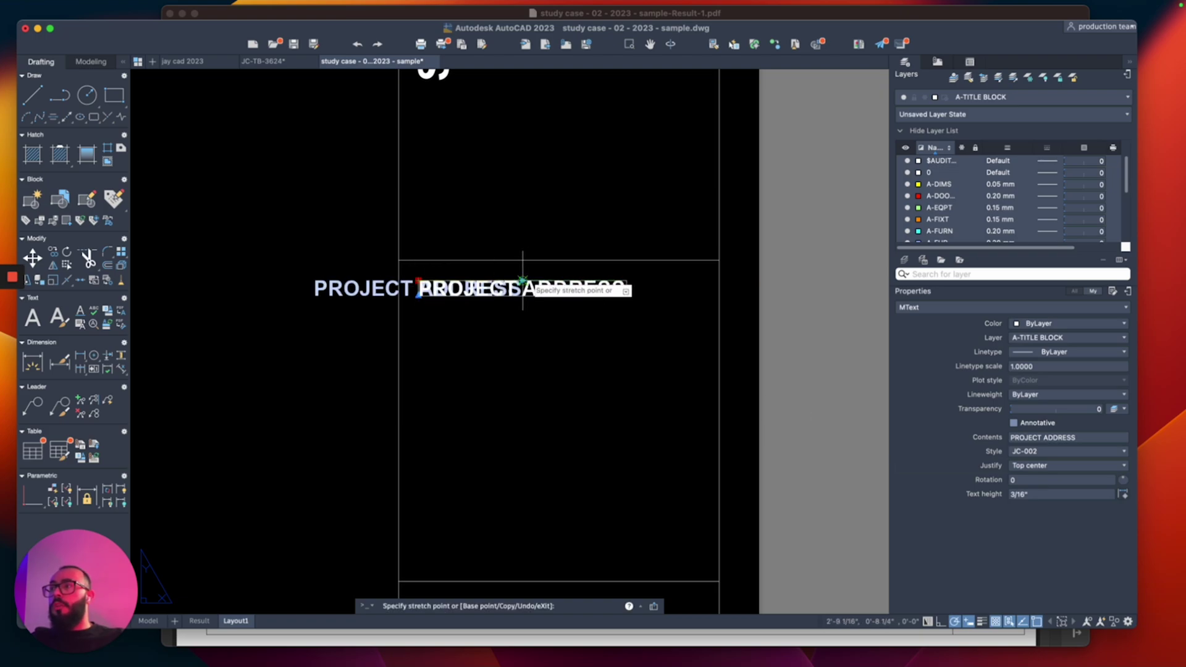
{"action": "left_click", "coordinate": [559, 272]}
{"action": "key", "text": "Escape"}
{"action": "scroll", "coordinate": [506, 321], "scroll_direction": "down", "scroll_amount": 4}
{"action": "scroll", "coordinate": [536, 310], "scroll_direction": "up", "scroll_amount": 2}
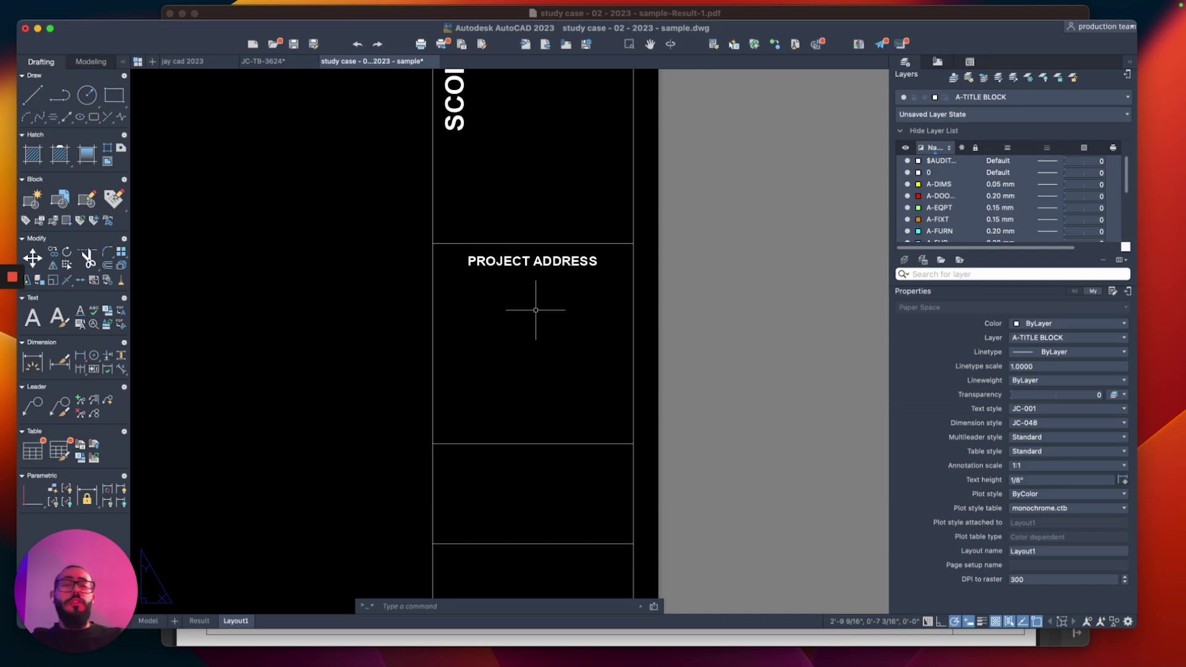
{"action": "middle_click_drag", "start_coordinate": [536, 310], "coordinate": [550, 251]}
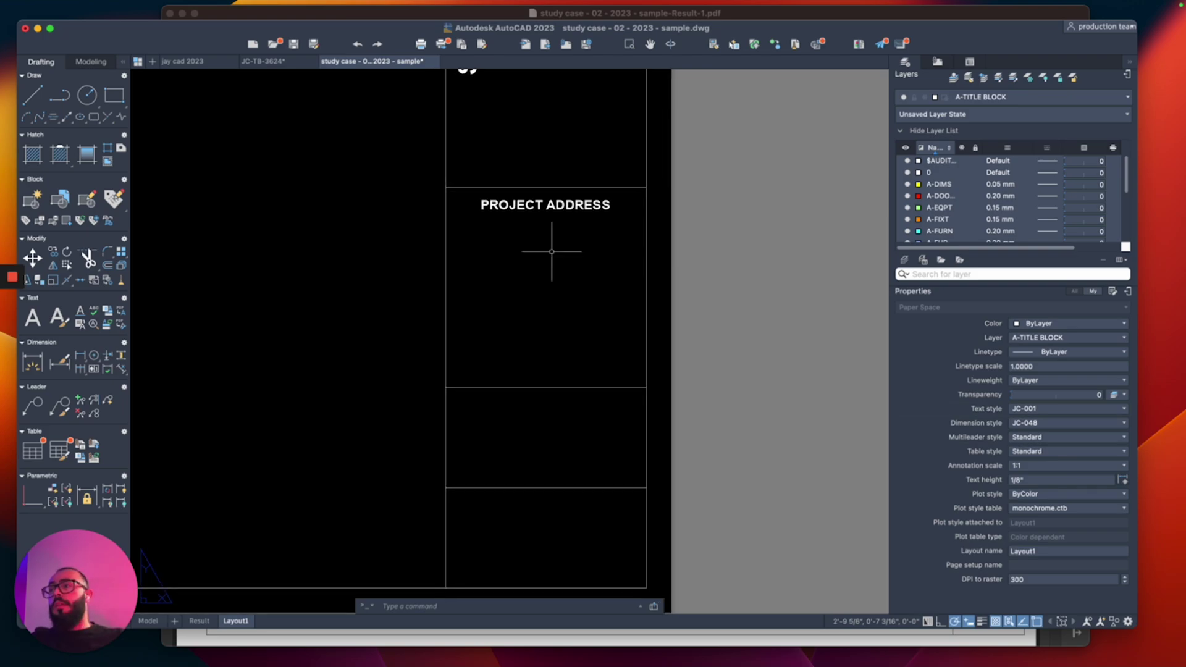
Step: Copy the PROJECT ADDRESS heading down into the title-block box below
{"action": "left_click", "coordinate": [546, 204]}
{"action": "type", "text": "do"}
{"action": "key", "text": "Return"}
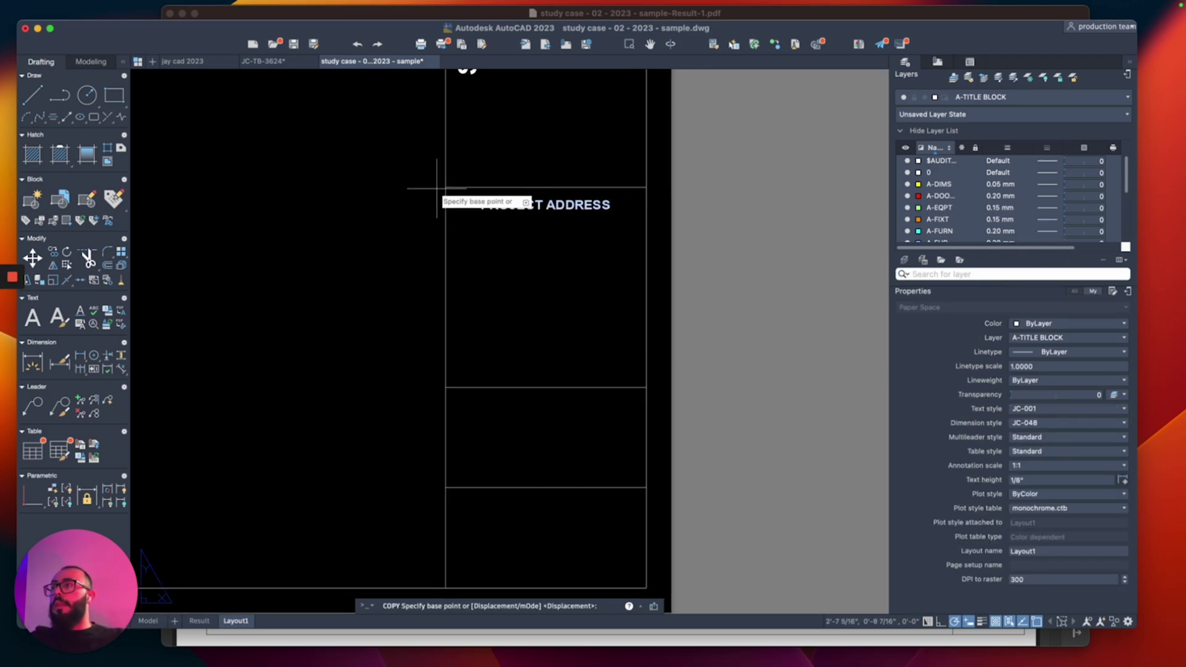
{"action": "left_click", "coordinate": [445, 187]}
{"action": "left_click", "coordinate": [448, 388]}
{"action": "middle_click_drag", "start_coordinate": [448, 388], "coordinate": [442, 291]}
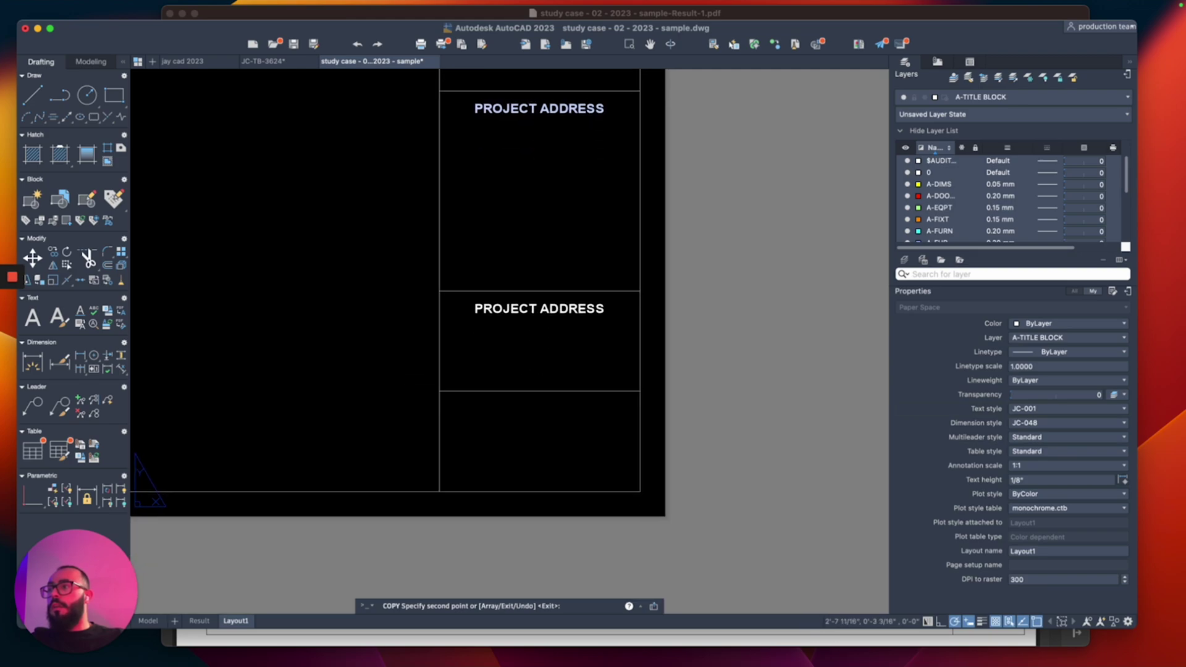
{"action": "key", "text": "Escape"}
{"action": "scroll", "coordinate": [535, 340], "scroll_direction": "up", "scroll_amount": 3}
Step: Retype the two lower headings as SHEET TITLE and SHEET NUMBER
{"action": "double_click", "coordinate": [548, 284]}
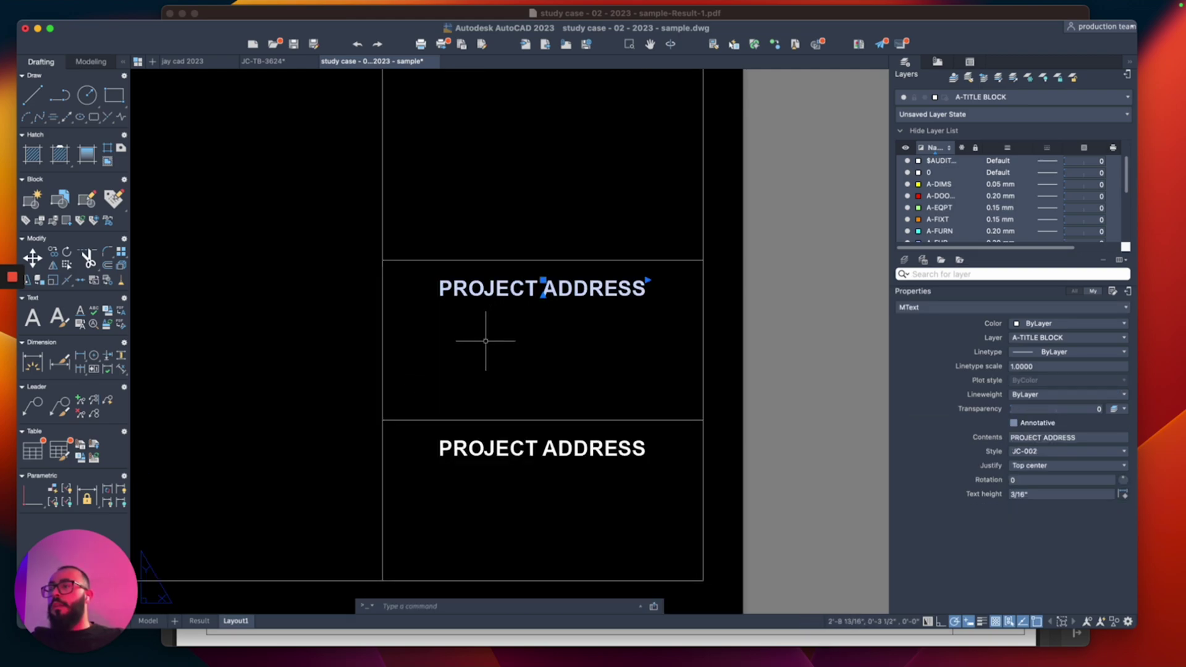
{"action": "key", "text": "super+a"}
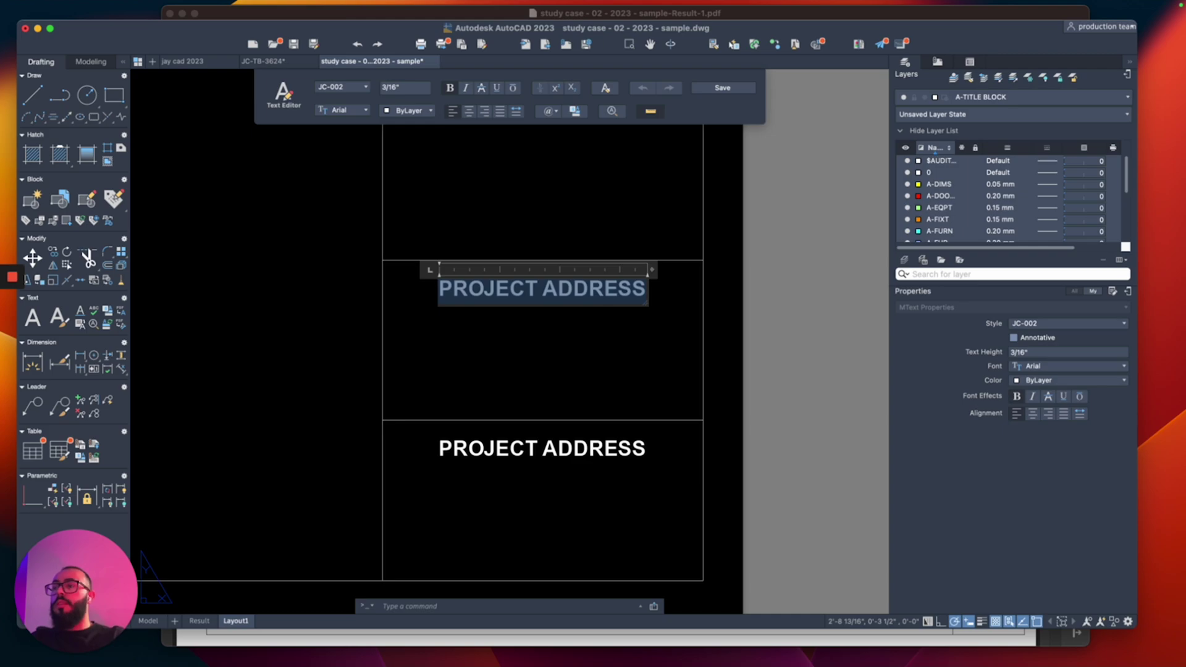
{"action": "type", "text": "SHEET TITLE"}
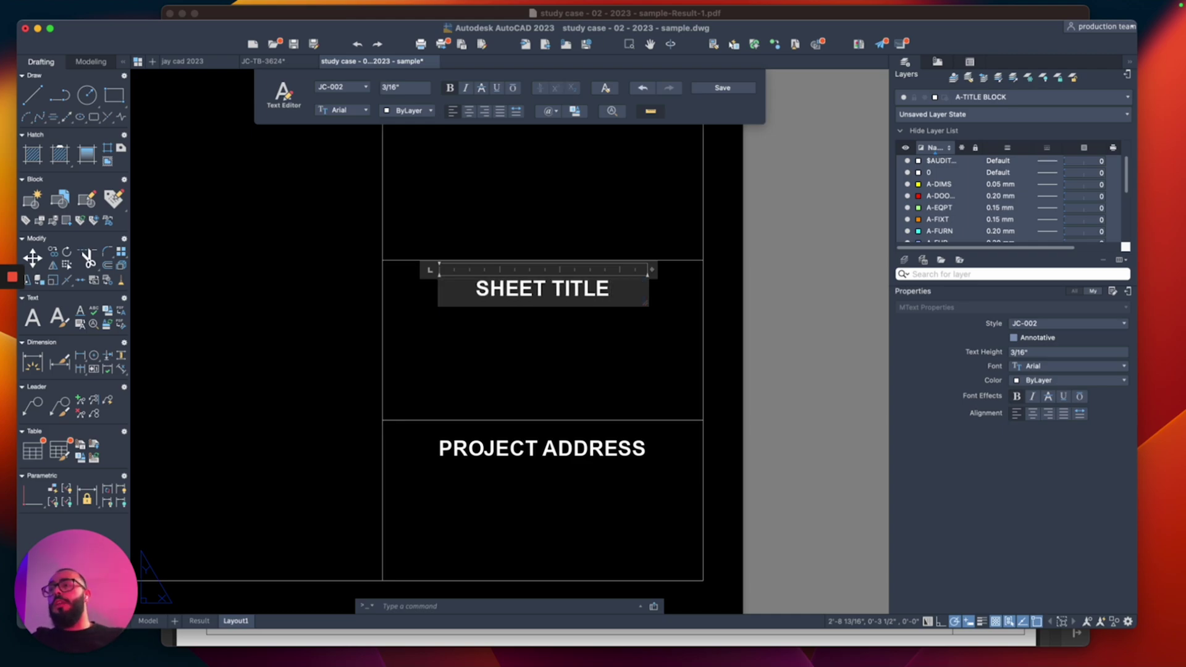
{"action": "left_click", "coordinate": [485, 455]}
{"action": "double_click", "coordinate": [484, 455]}
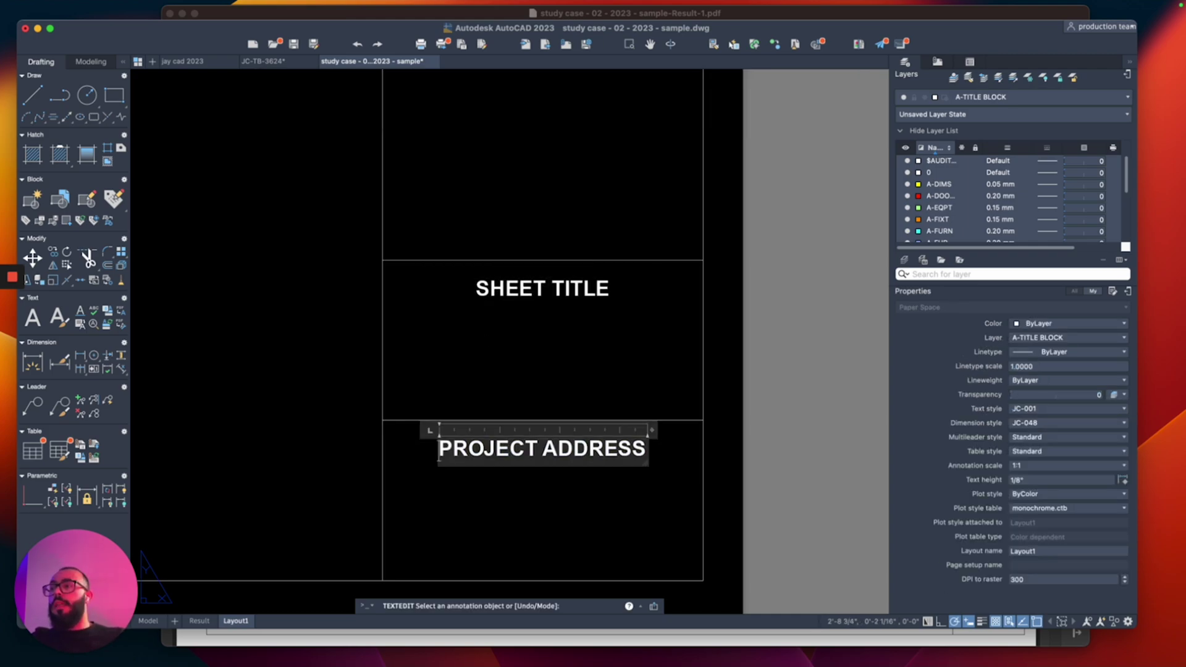
{"action": "type", "text": "SHEET NUMBER"}
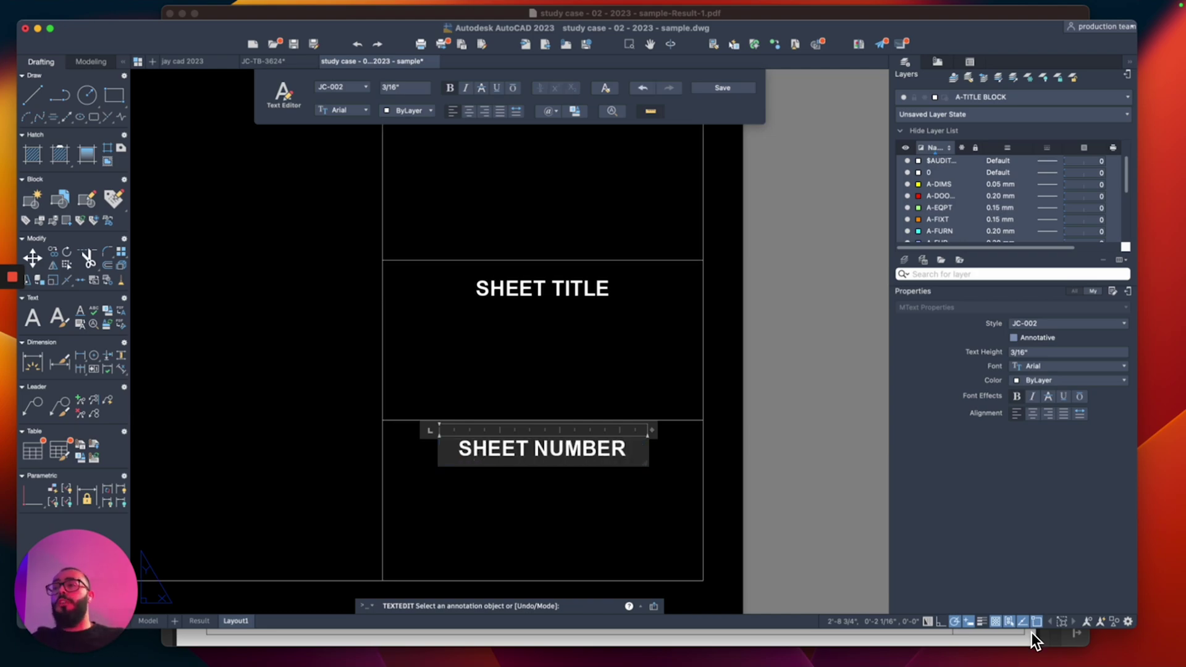
{"action": "left_click", "coordinate": [549, 331]}
{"action": "key", "text": "Escape"}
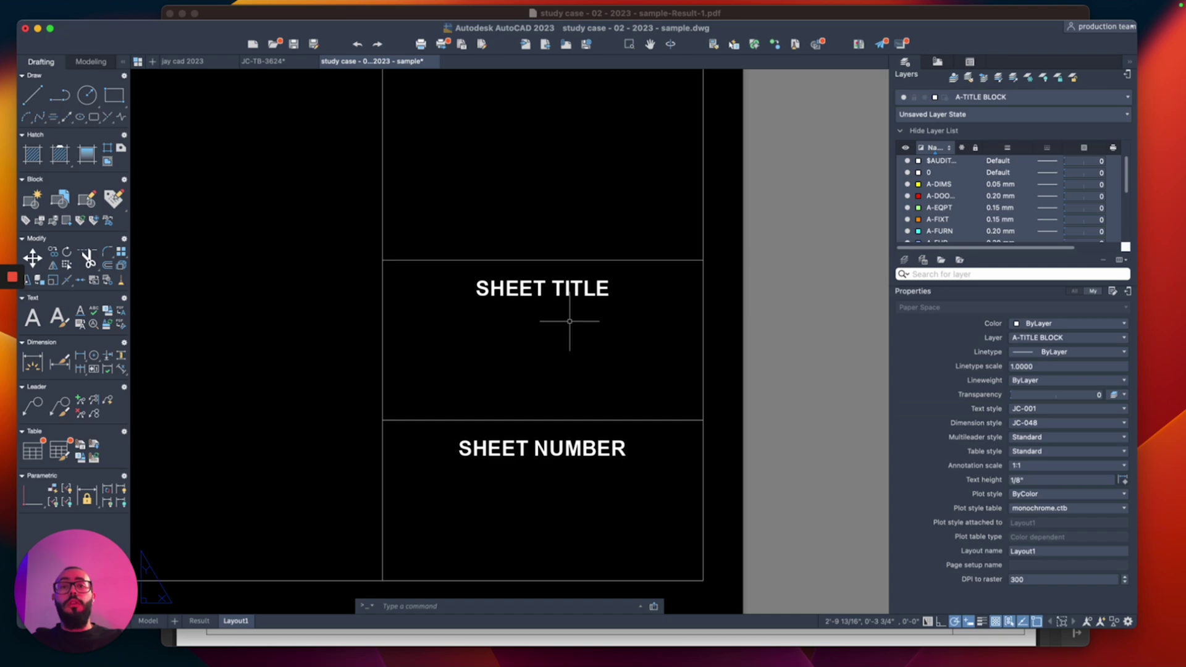
{"action": "scroll", "coordinate": [568, 377], "scroll_direction": "down", "scroll_amount": 6}
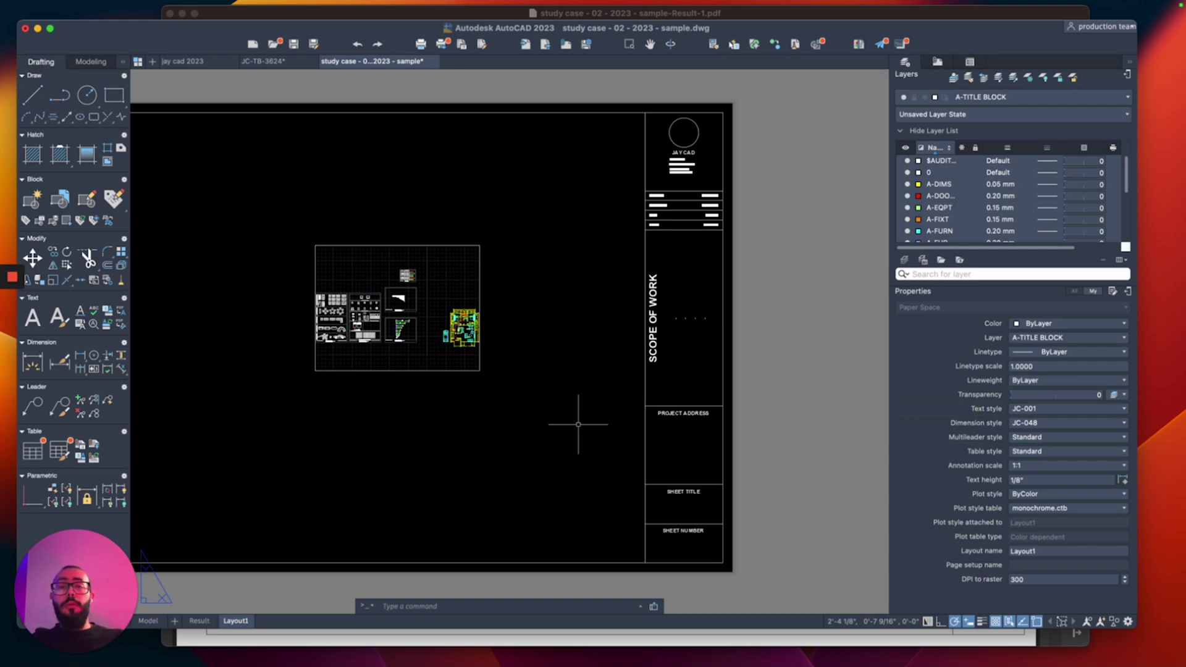
Step: Compare against the Result layout, then go back to Layout1
{"action": "left_click", "coordinate": [199, 620]}
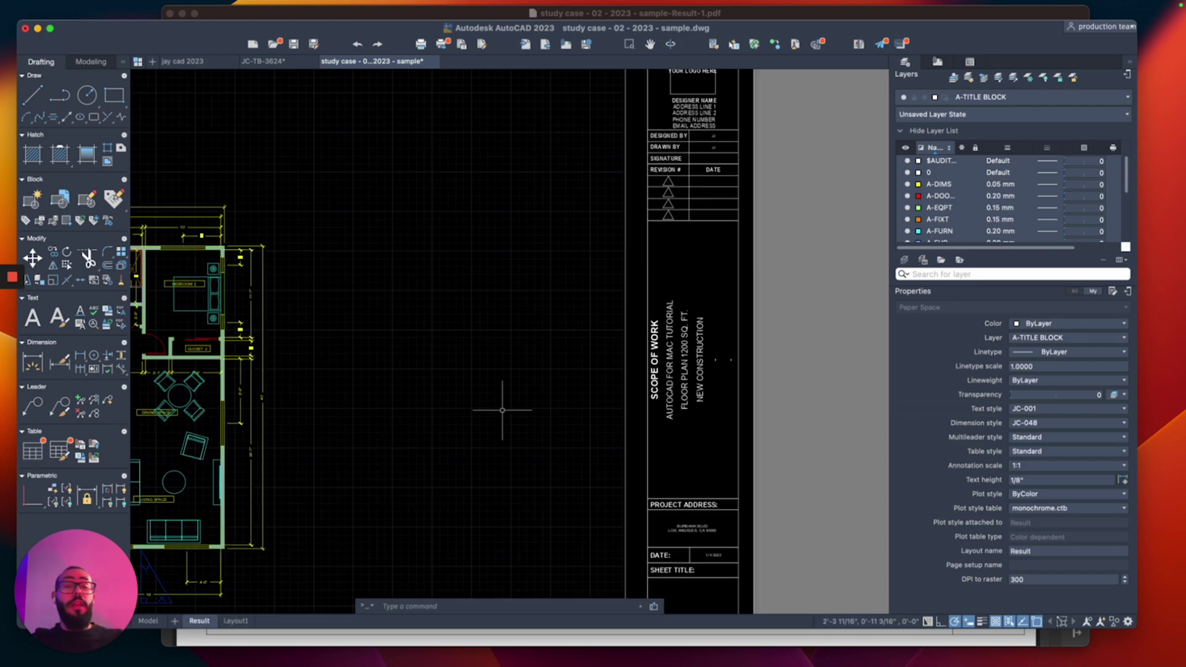
{"action": "left_click", "coordinate": [235, 621]}
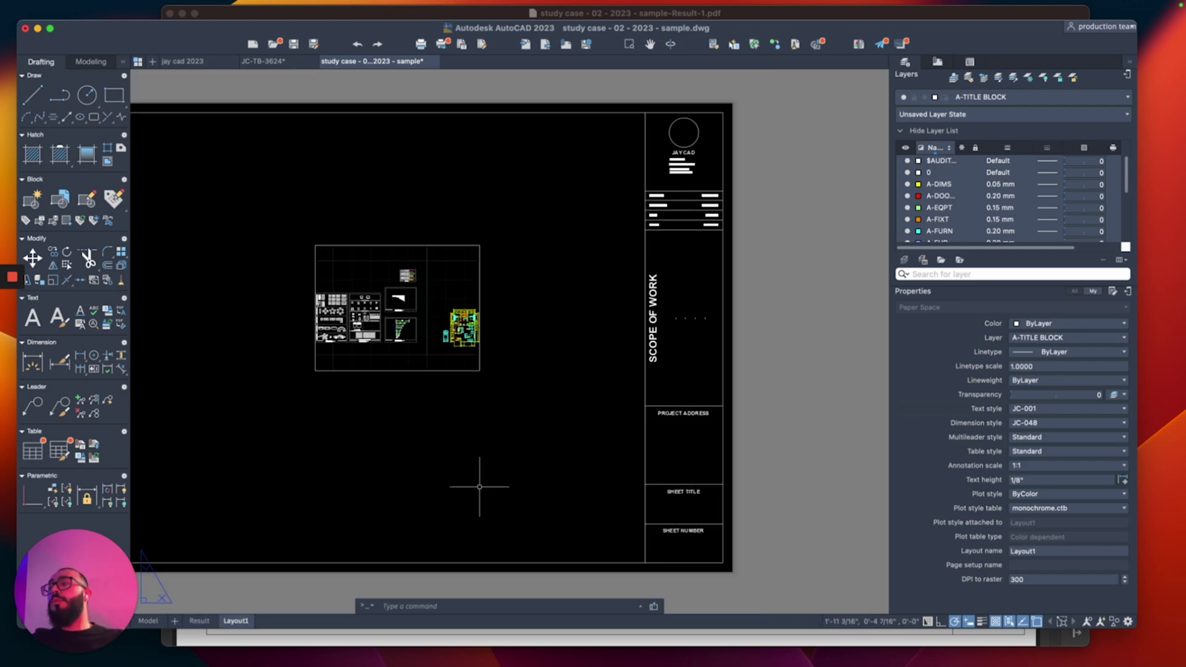
{"action": "scroll", "coordinate": [700, 502], "scroll_direction": "up", "scroll_amount": 5}
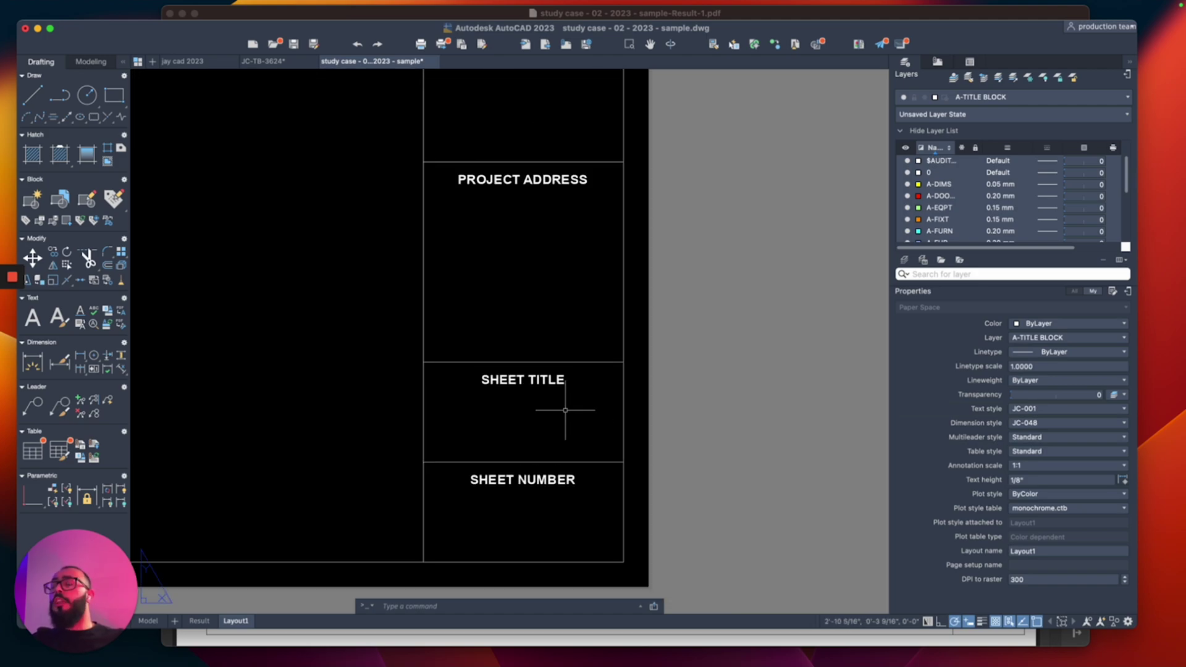
{"action": "scroll", "coordinate": [633, 349], "scroll_direction": "left", "scroll_amount": 3}
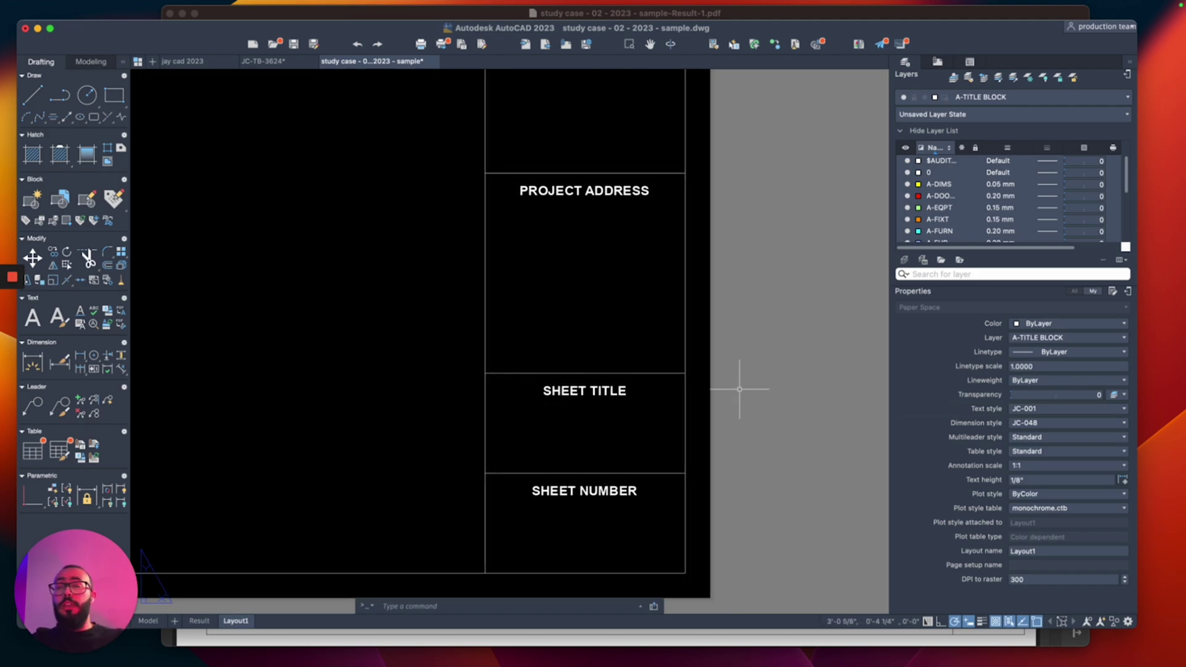
Step: Stretch the SHEET TITLE divider line and heading upward with a crossing window
{"action": "type", "text": "s"}
{"action": "key", "text": "Return"}
{"action": "left_click", "coordinate": [763, 346]}
{"action": "left_click", "coordinate": [451, 415]}
{"action": "key", "text": "Return"}
{"action": "left_click", "coordinate": [450, 398]}
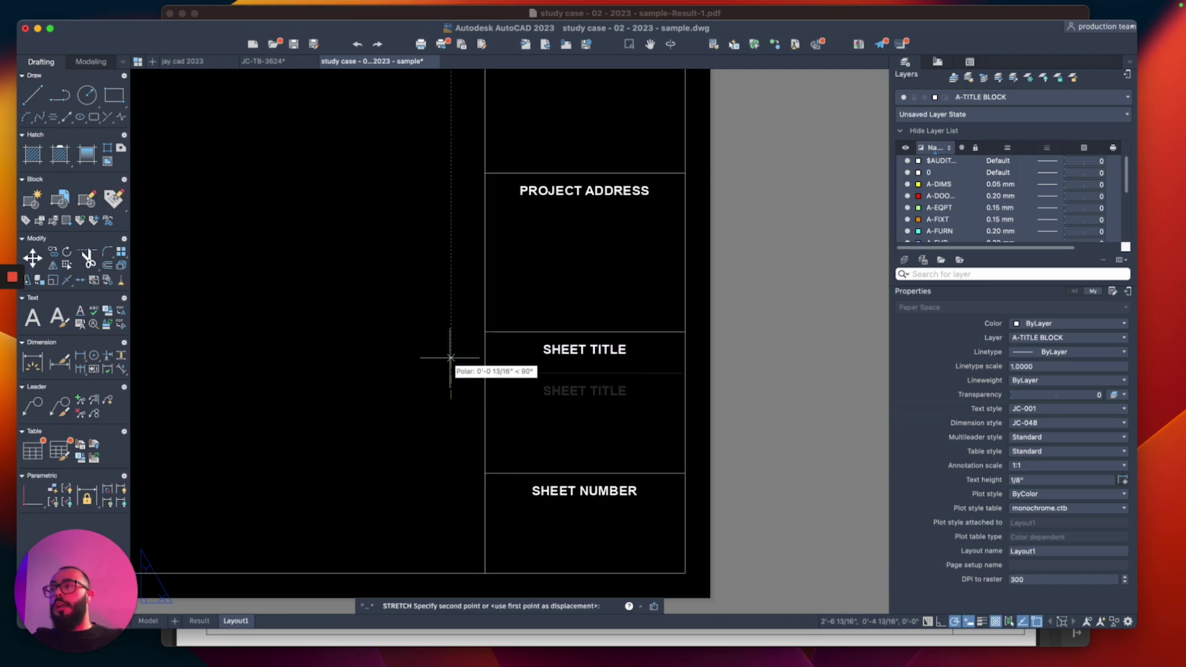
{"action": "left_click", "coordinate": [450, 355]}
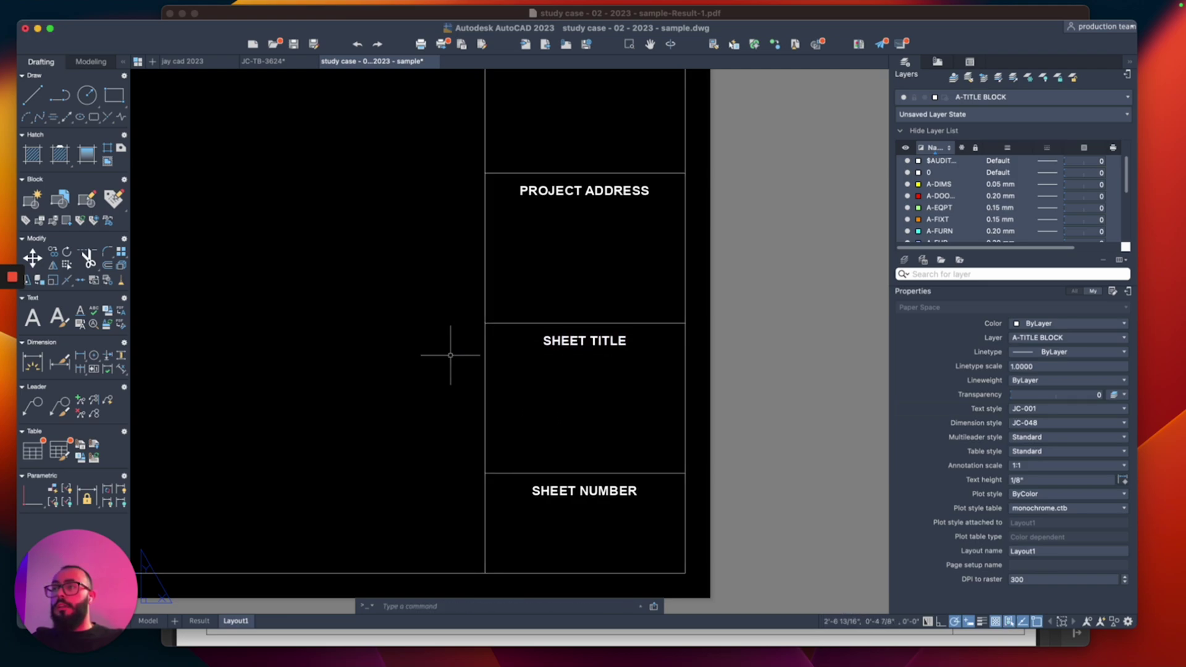
{"action": "middle_click_drag", "start_coordinate": [487, 312], "coordinate": [463, 392]}
Step: Copy the PROJECT ADDRESS label 2 inches down, then move the copy up 0.5 inch
{"action": "left_click", "coordinate": [558, 272]}
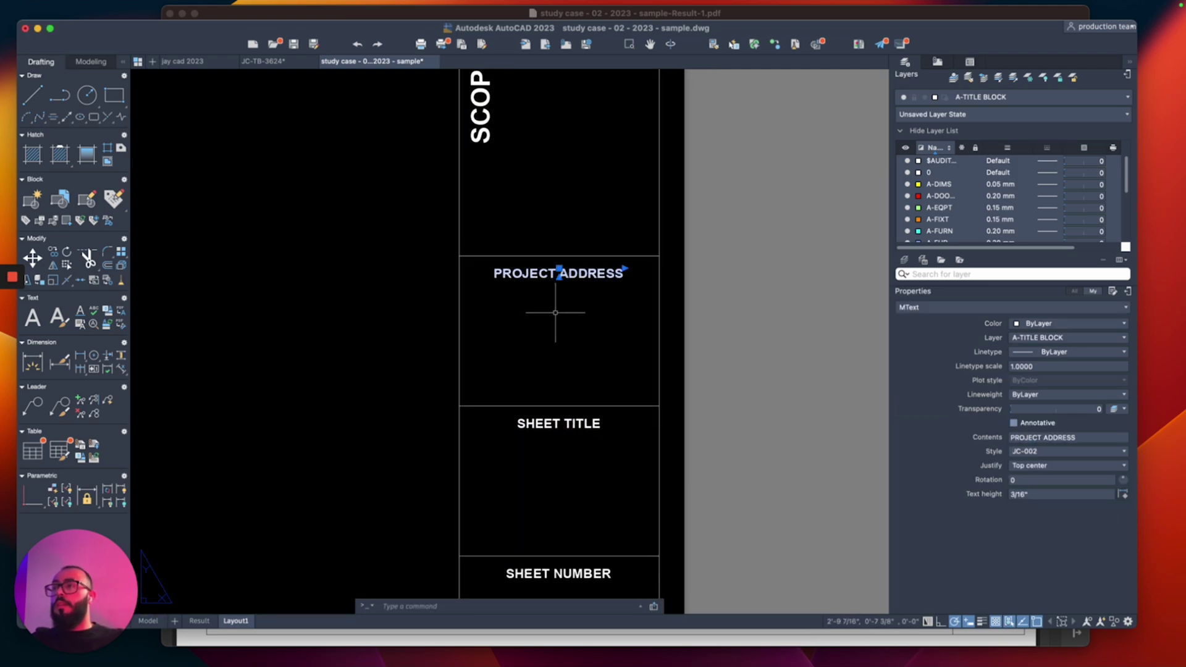
{"action": "scroll", "coordinate": [554, 313], "scroll_direction": "up", "scroll_amount": 2}
{"action": "type", "text": "do"}
{"action": "key", "text": "Return"}
{"action": "left_click", "coordinate": [560, 307]}
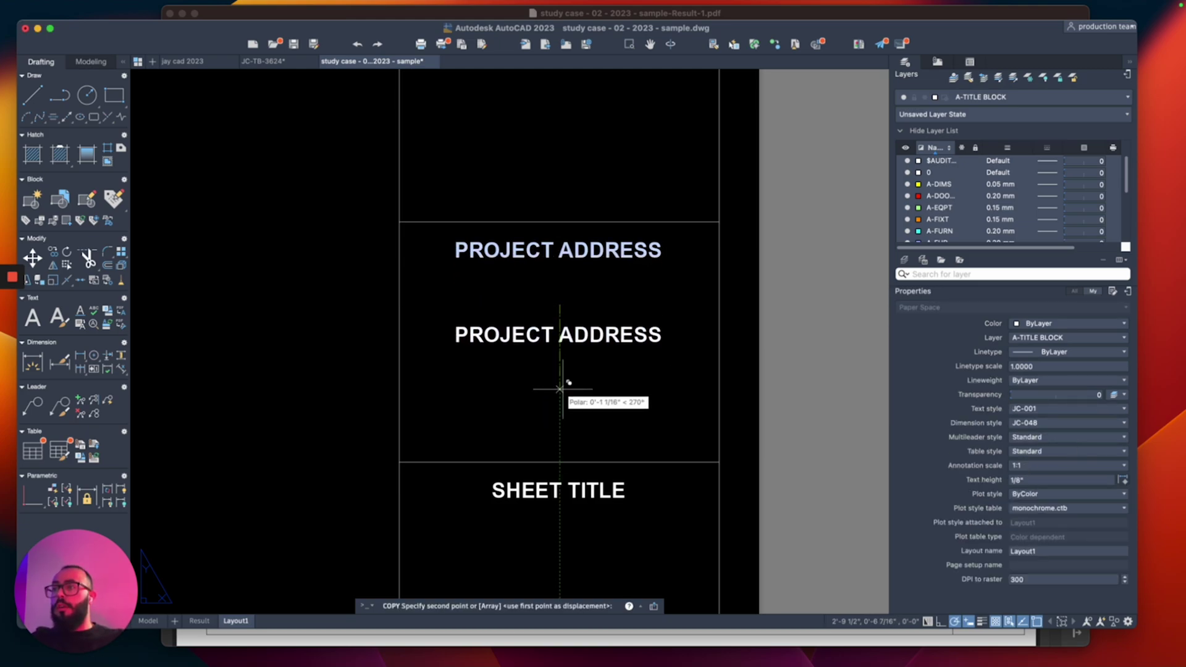
{"action": "type", "text": "2"}
{"action": "key", "text": "Return"}
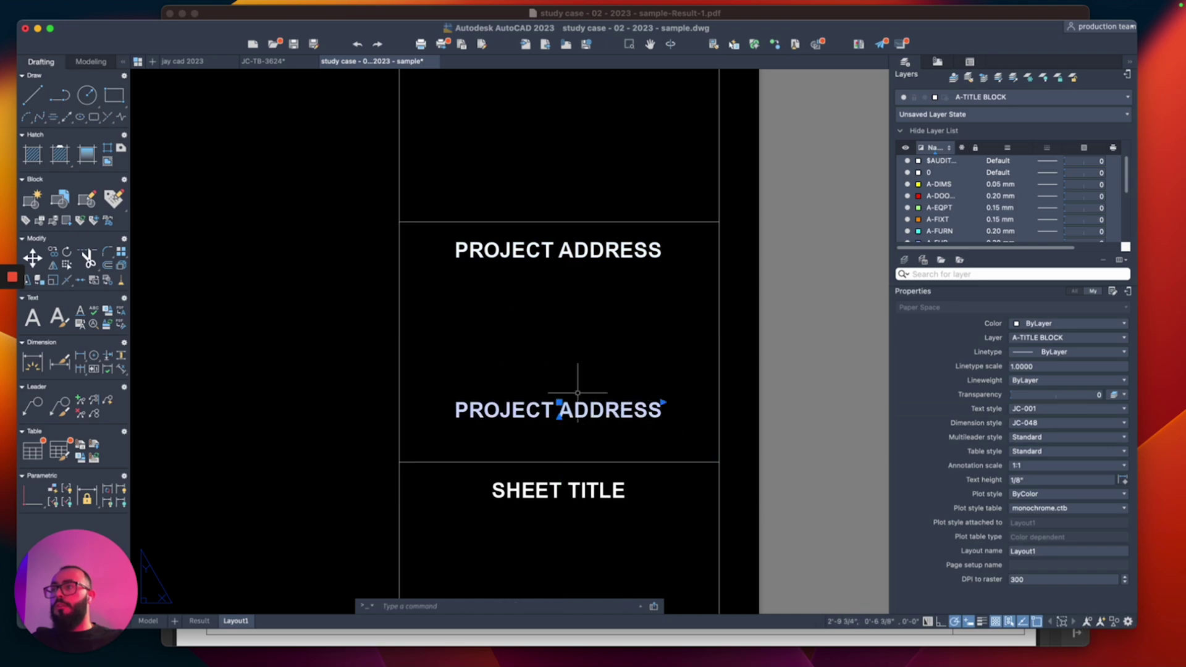
{"action": "left_click", "coordinate": [572, 408]}
{"action": "type", "text": "m"}
{"action": "key", "text": "Return"}
{"action": "left_click", "coordinate": [625, 364]}
{"action": "type", "text": ".5"}
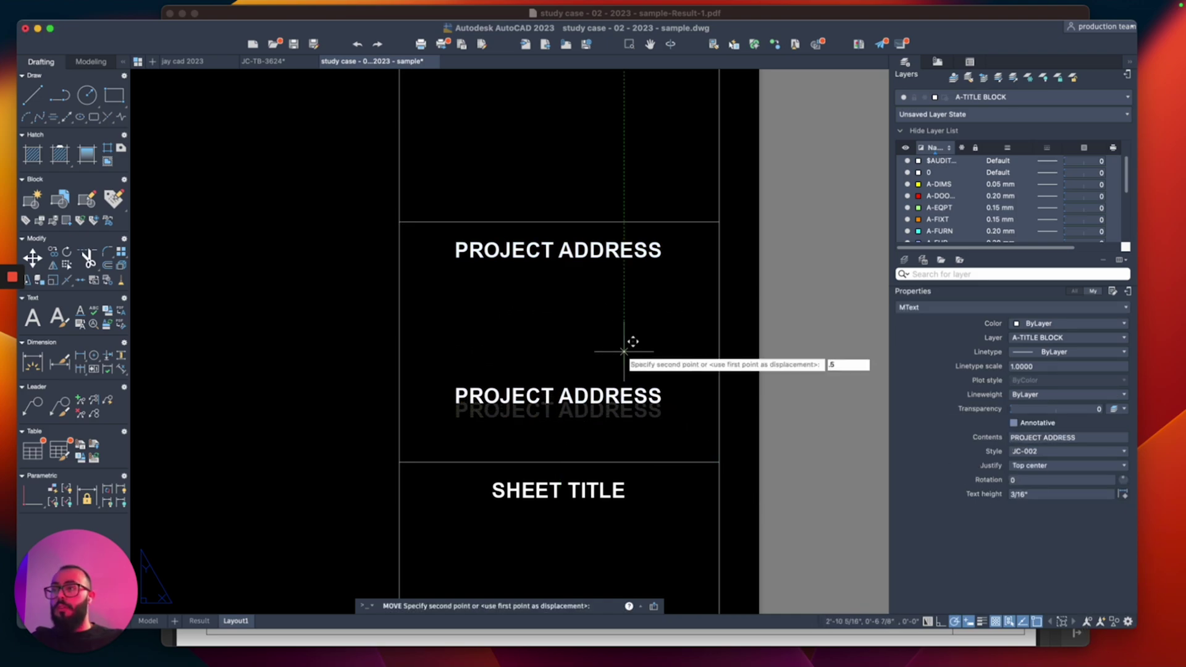
{"action": "key", "text": "Return"}
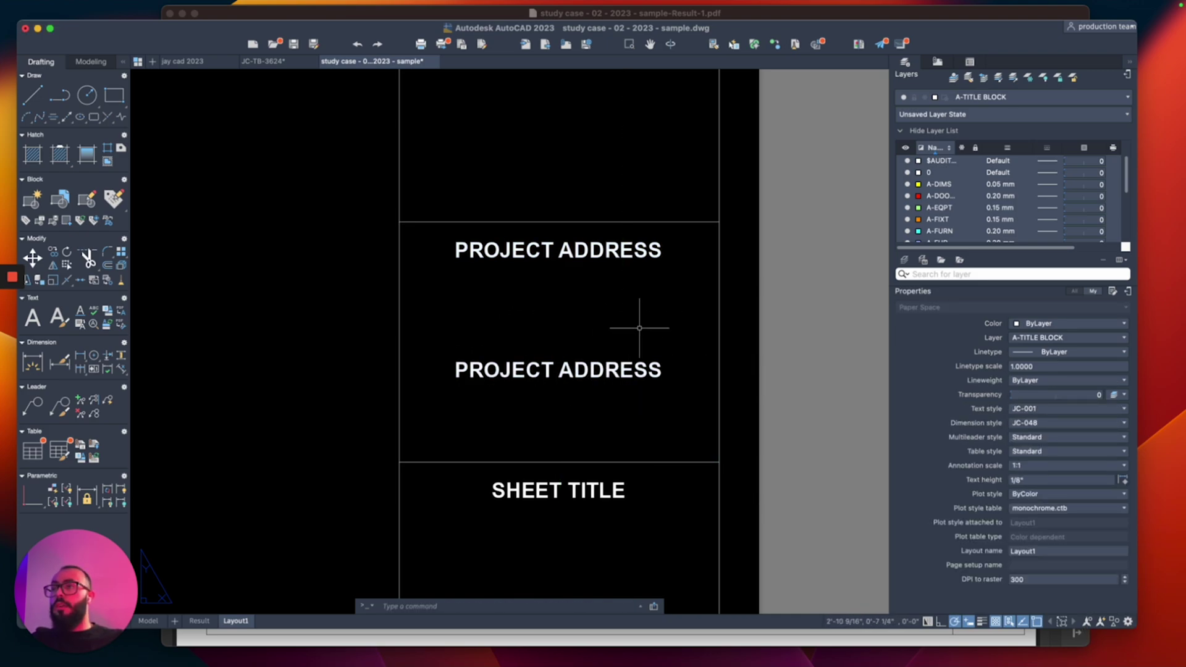
Step: Copy the top divider line of the address box 3/4 inch downward
{"action": "type", "text": "pl"}
{"action": "key", "text": "Return"}
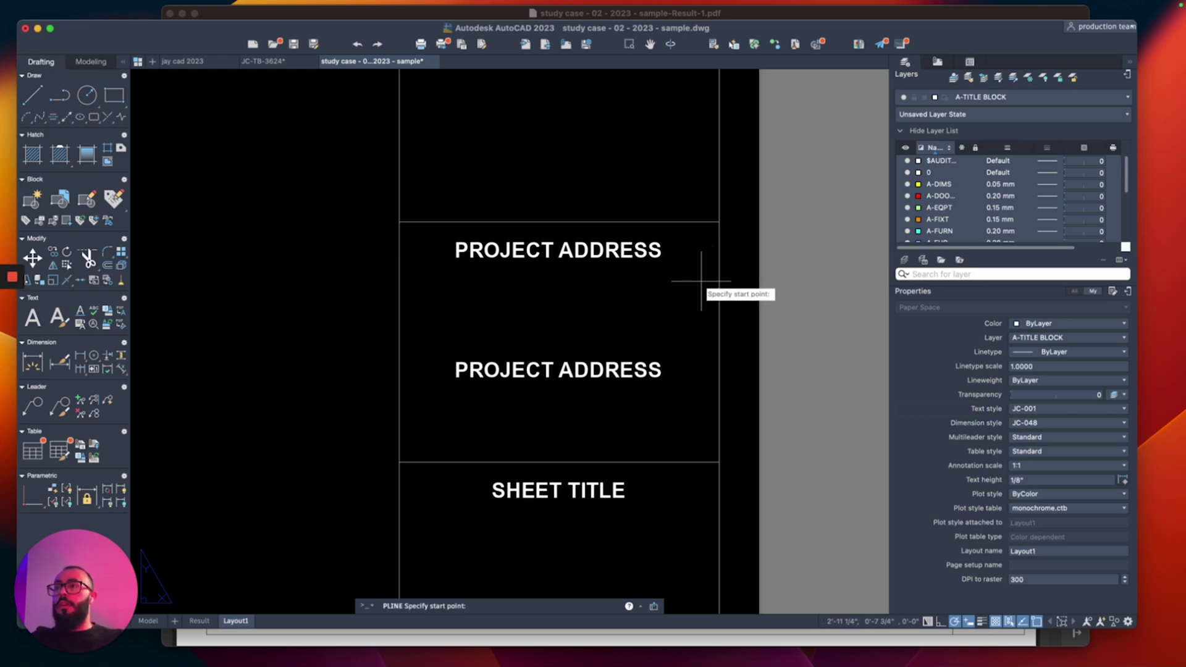
{"action": "left_click", "coordinate": [718, 222]}
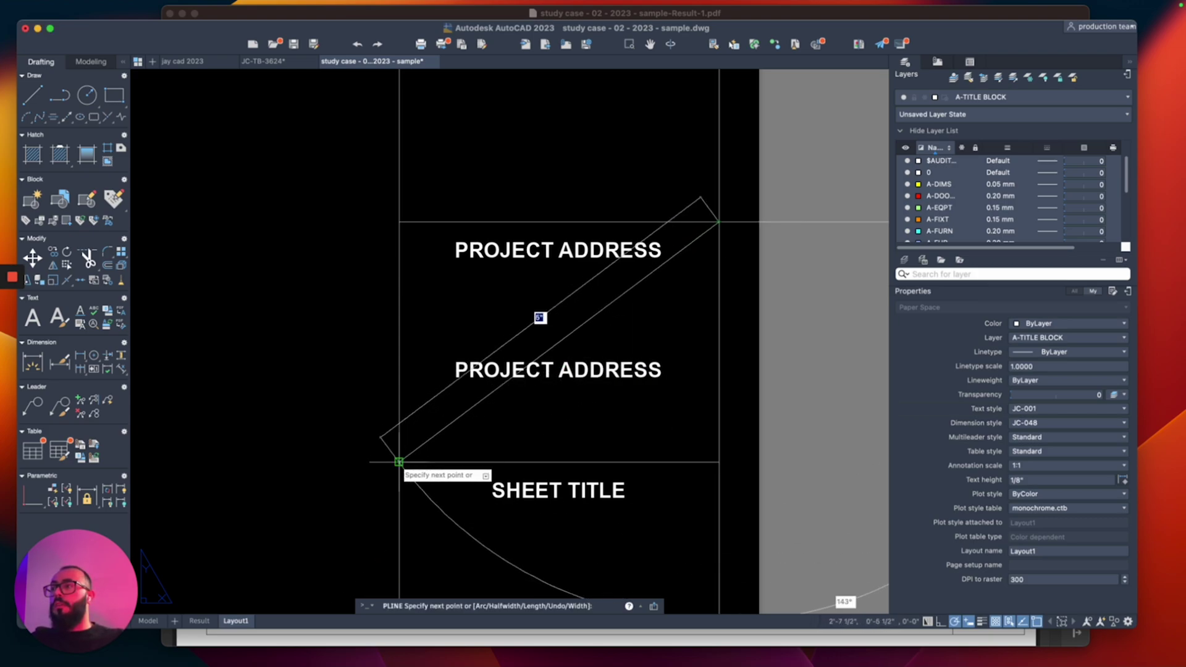
{"action": "key", "text": "Escape"}
{"action": "left_click", "coordinate": [632, 212]}
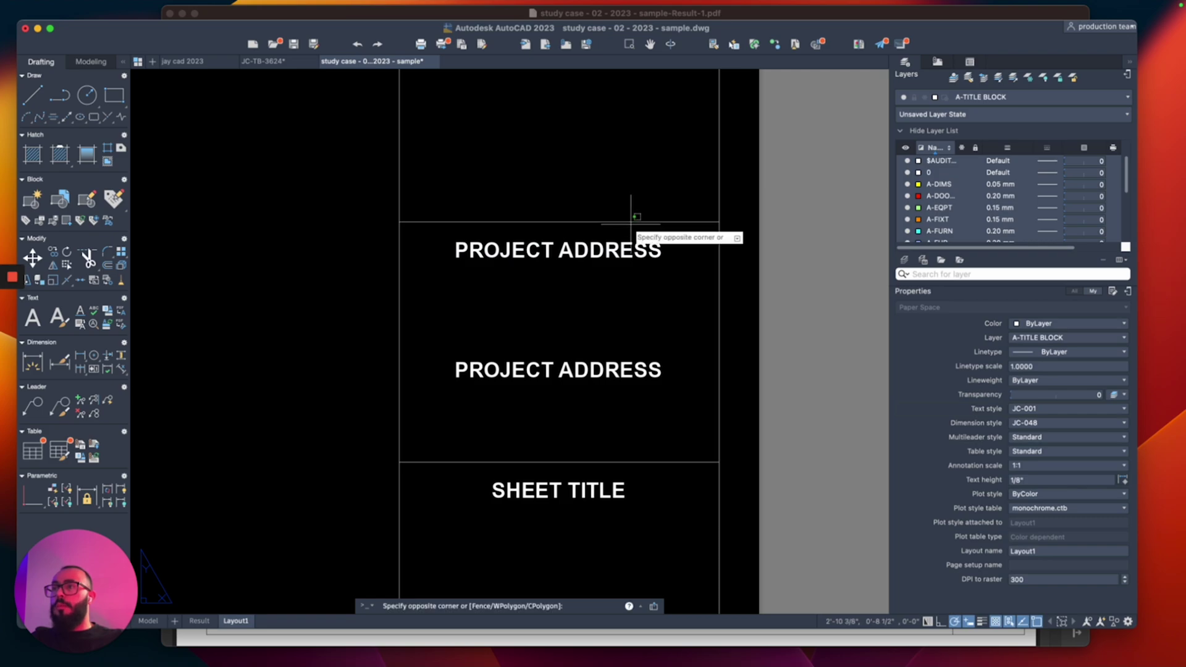
{"action": "left_click", "coordinate": [693, 224]}
{"action": "type", "text": "co"}
{"action": "key", "text": "Return"}
{"action": "left_click", "coordinate": [679, 249]}
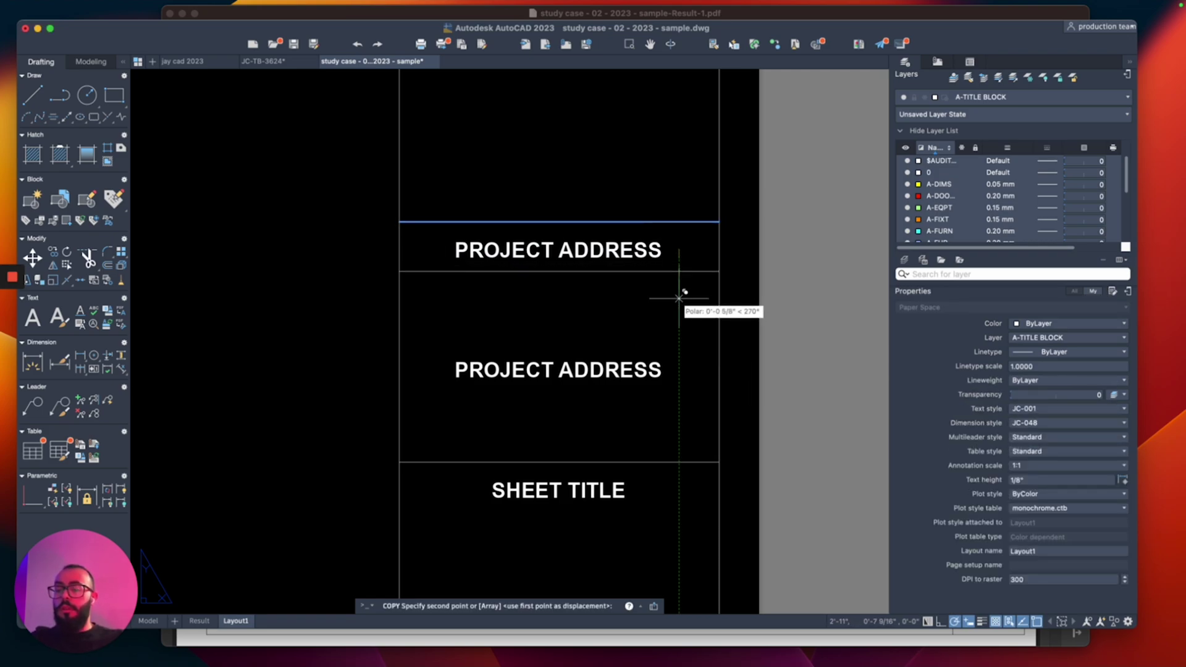
{"action": "type", "text": "3/4"}
{"action": "key", "text": "Return"}
{"action": "key", "text": "Return"}
{"action": "scroll", "coordinate": [598, 277], "scroll_direction": "right", "scroll_amount": 2}
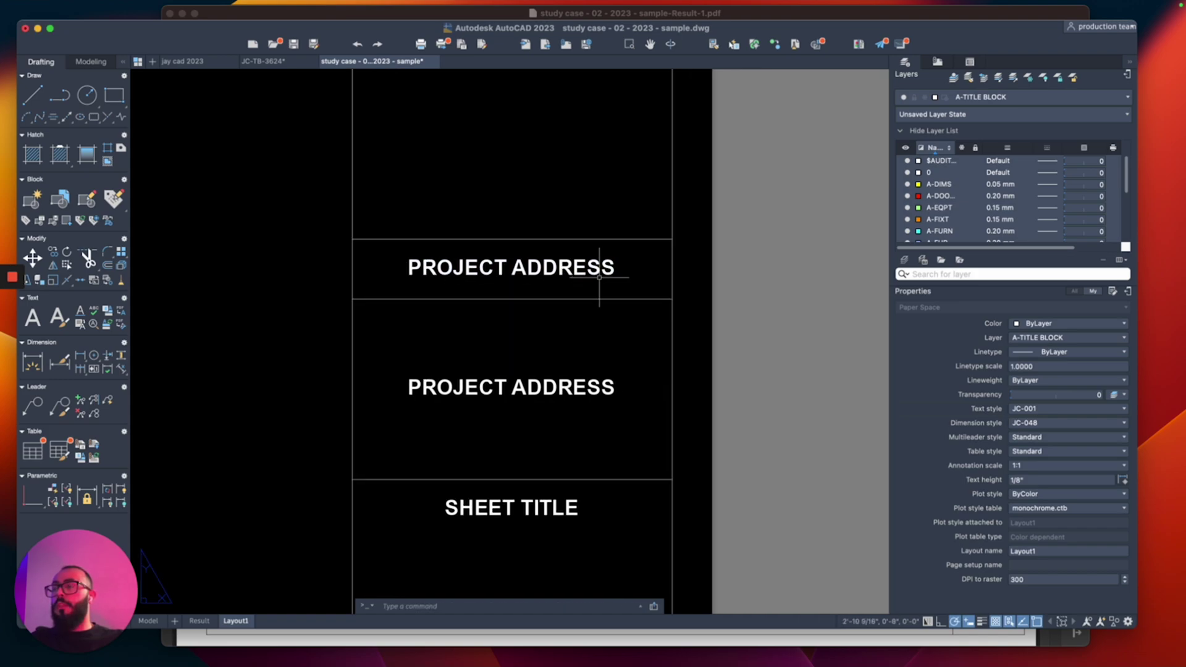
{"action": "scroll", "coordinate": [598, 278], "scroll_direction": "down", "scroll_amount": 3}
Step: Copy the new line under PROJECT ADDRESS to sit below SHEET TITLE
{"action": "left_click", "coordinate": [608, 274]}
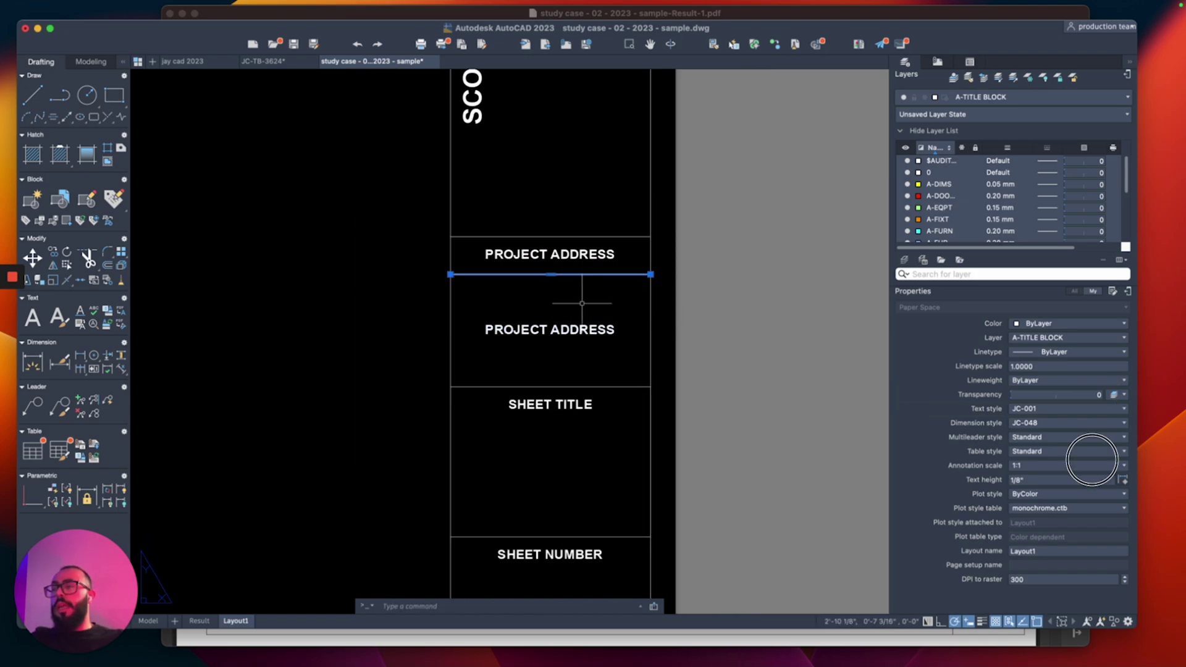
{"action": "type", "text": "co"}
{"action": "key", "text": "Return"}
{"action": "left_click", "coordinate": [651, 273]}
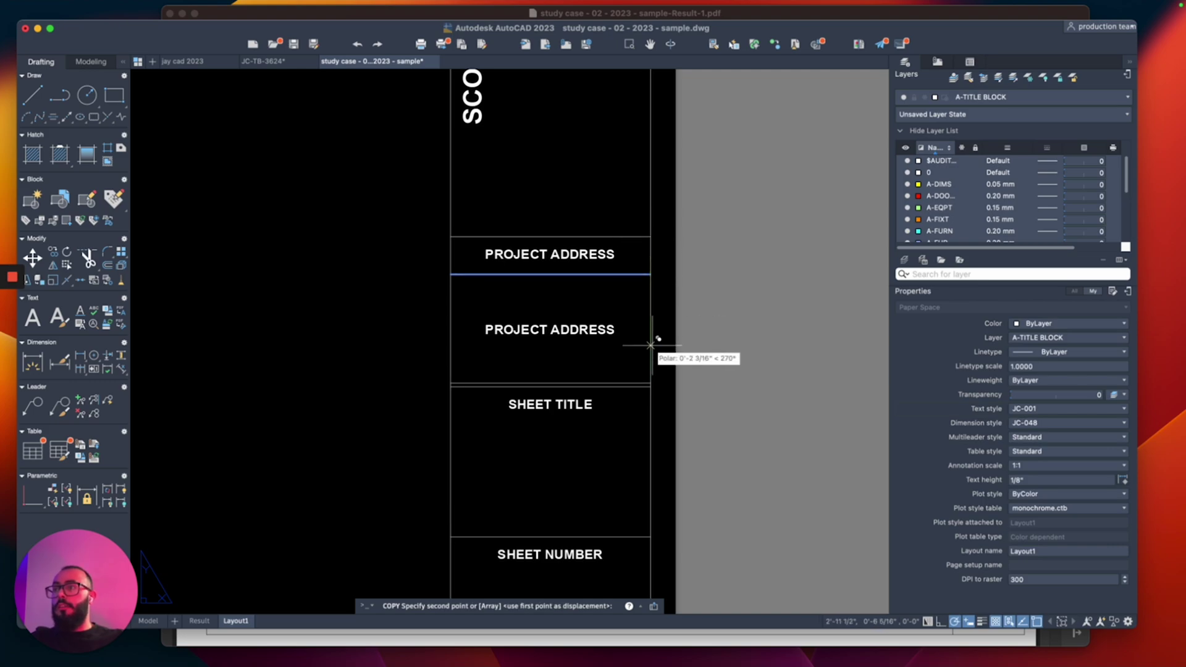
{"action": "left_click", "coordinate": [650, 386]}
{"action": "scroll", "coordinate": [643, 396], "scroll_direction": "down", "scroll_amount": 5}
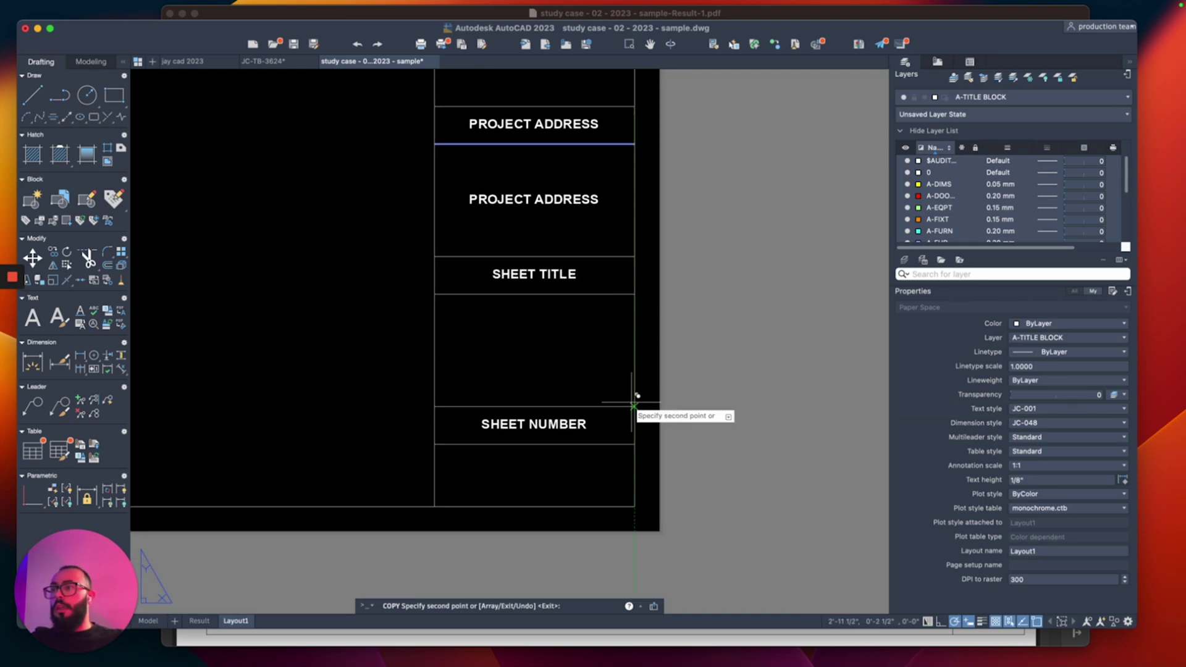
{"action": "key", "text": "Escape"}
{"action": "scroll", "coordinate": [618, 370], "scroll_direction": "up", "scroll_amount": 1}
Step: Move the three divider lines under PROJECT ADDRESS, SHEET TITLE and SHEET NUMBER slightly up
{"action": "left_click", "coordinate": [601, 172]}
{"action": "left_click", "coordinate": [601, 190]}
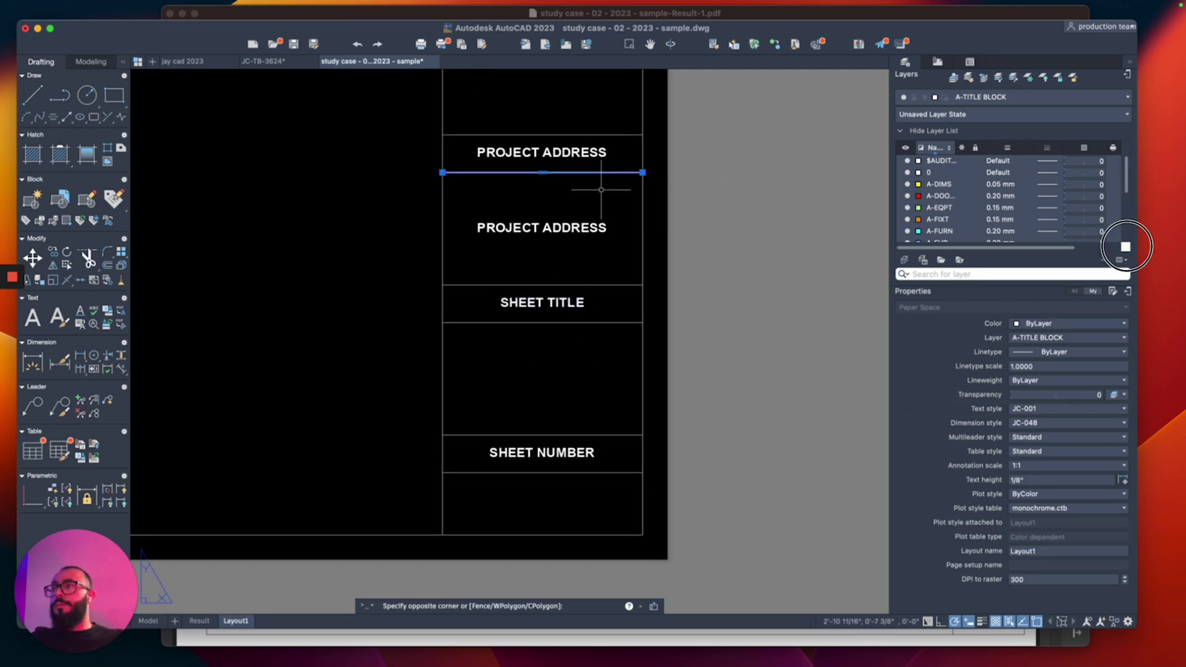
{"action": "left_click", "coordinate": [605, 204]}
{"action": "left_click", "coordinate": [631, 322]}
{"action": "left_click", "coordinate": [621, 485]}
{"action": "left_click", "coordinate": [613, 401]}
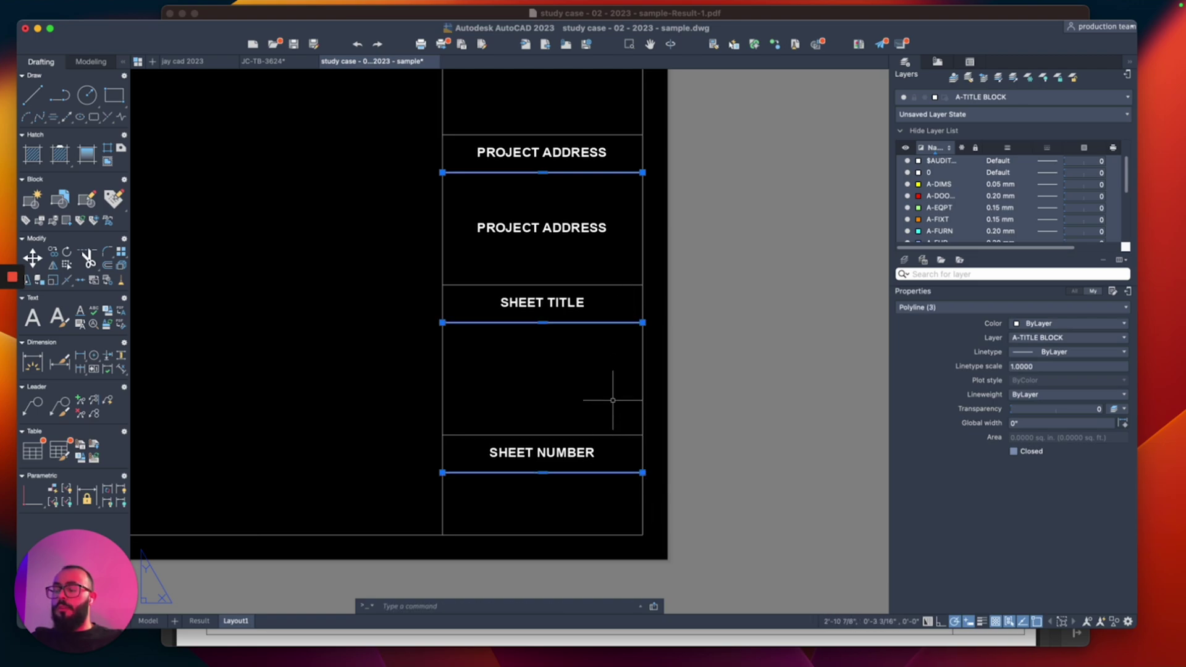
{"action": "type", "text": "m"}
{"action": "key", "text": "Return"}
{"action": "left_click", "coordinate": [609, 389]}
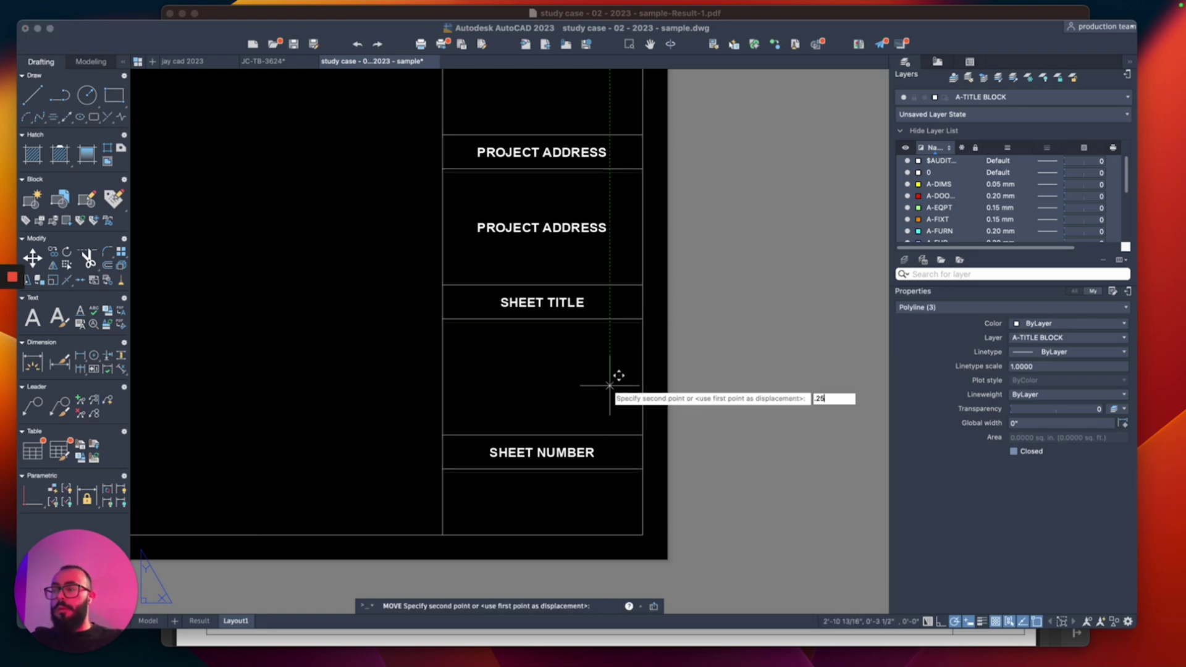
{"action": "left_click", "coordinate": [609, 380]}
{"action": "scroll", "coordinate": [533, 333], "scroll_direction": "up", "scroll_amount": 3}
Step: Move the PROJECT ADDRESS, SHEET TITLE and SHEET NUMBER headings up 1/16 inch
{"action": "left_click", "coordinate": [577, 218]}
{"action": "left_click", "coordinate": [555, 244]}
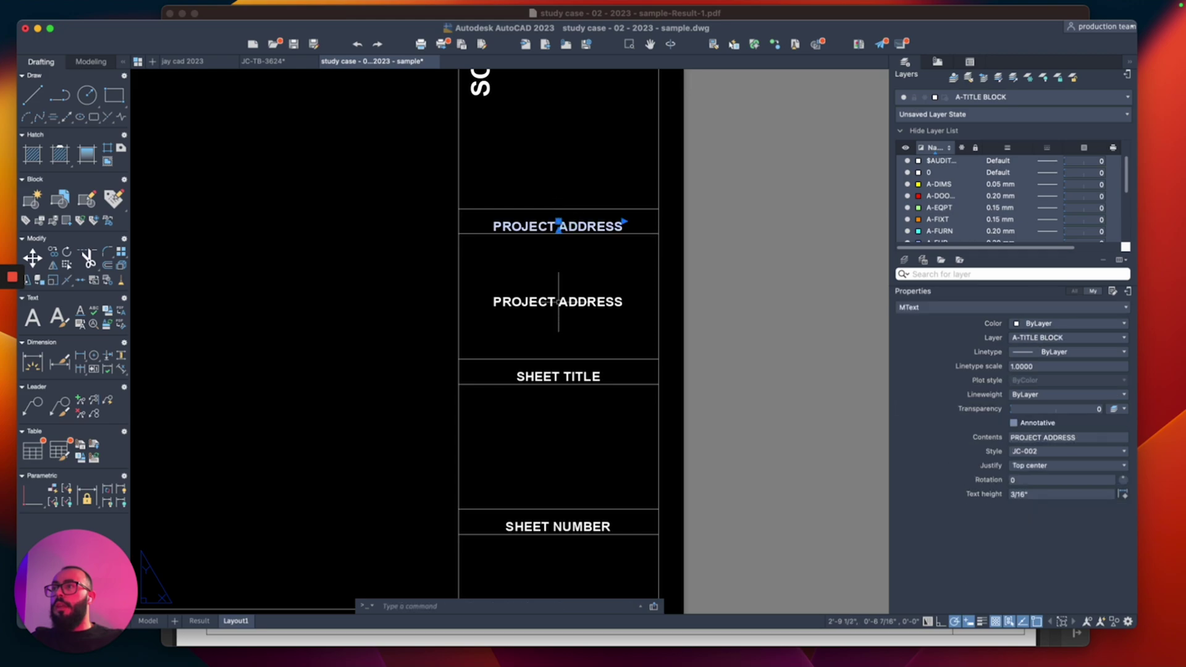
{"action": "left_click", "coordinate": [559, 377]}
{"action": "left_click", "coordinate": [560, 527]}
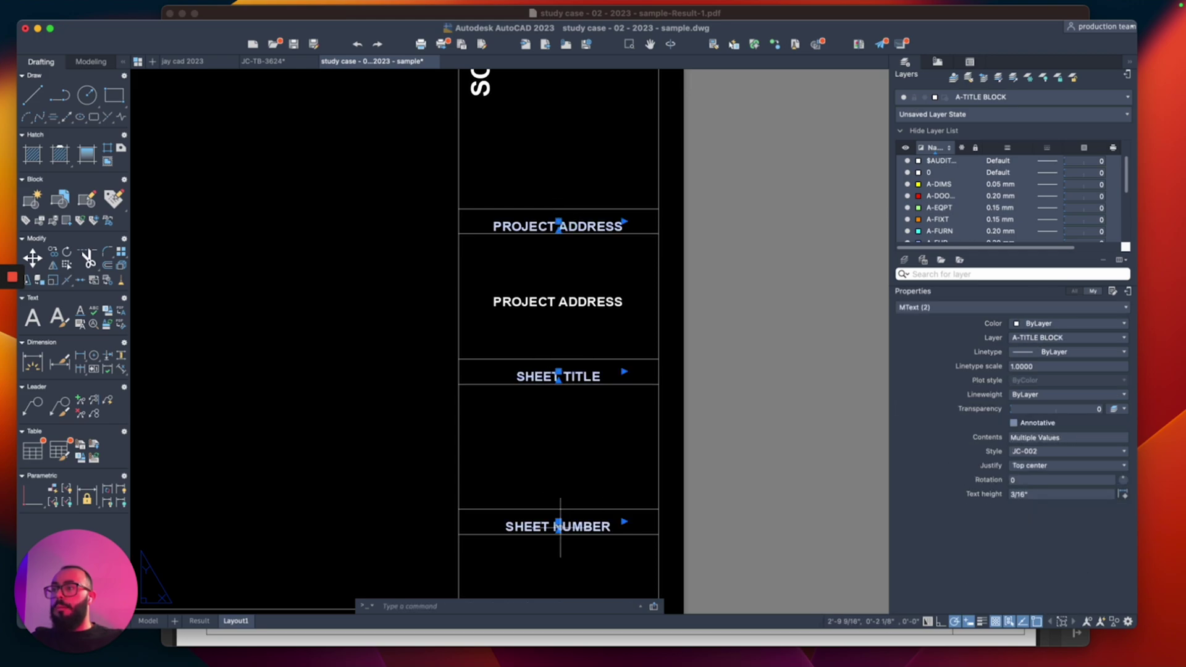
{"action": "type", "text": "m"}
{"action": "key", "text": "Return"}
{"action": "left_click", "coordinate": [596, 448]}
{"action": "type", "text": "1/"}
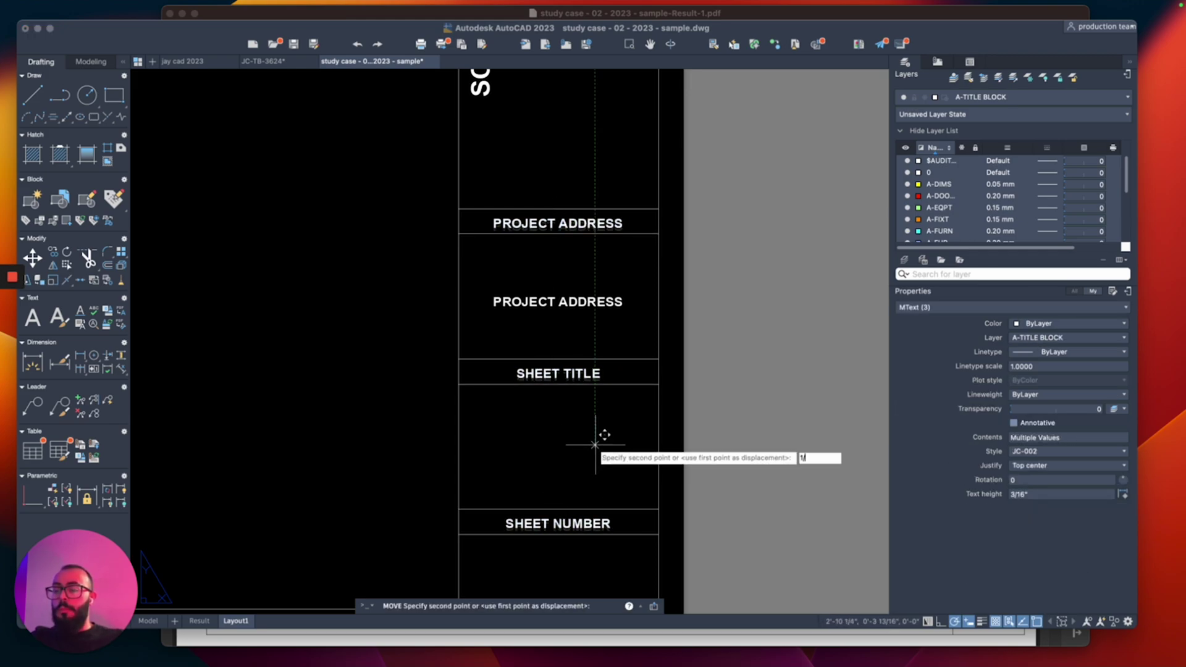
{"action": "type", "text": "16"}
{"action": "key", "text": "Return"}
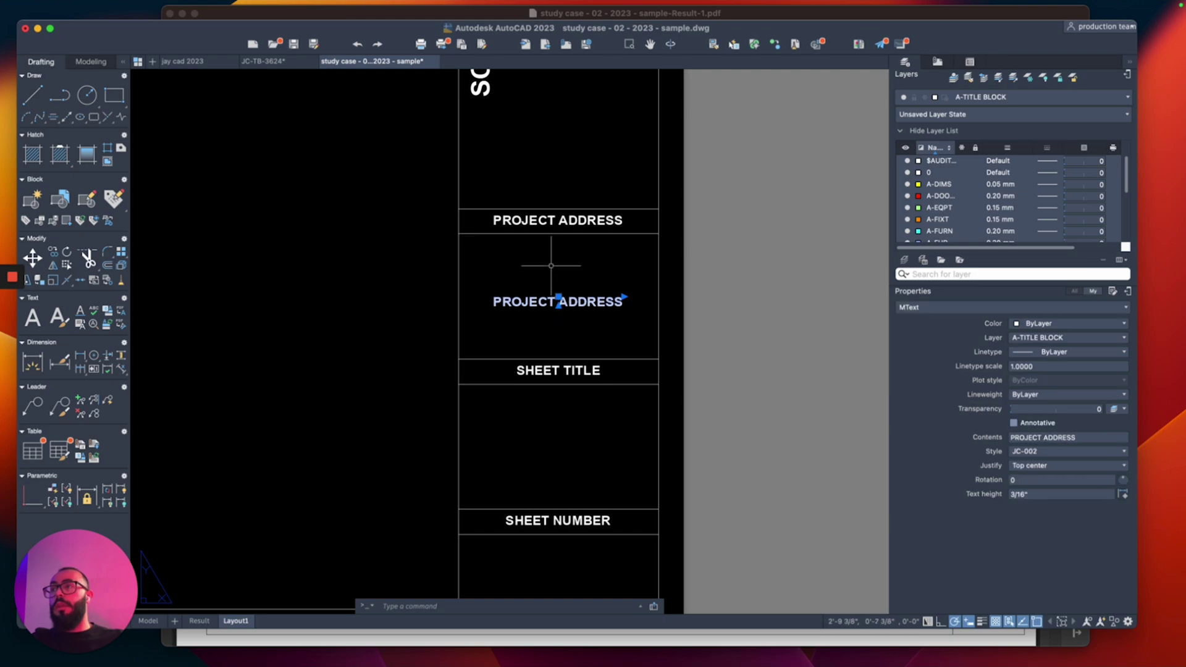
Step: Draw a diagonal guide polyline corner to corner across the lower address box
{"action": "key", "text": "Return"}
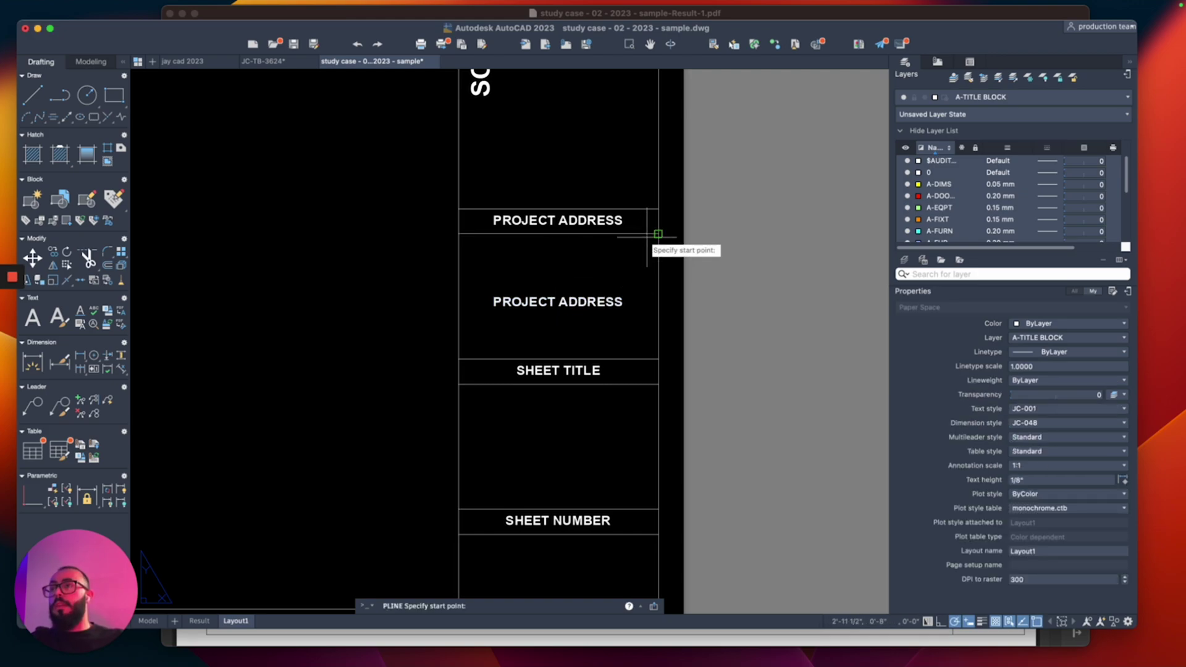
{"action": "left_click", "coordinate": [657, 234]}
{"action": "left_click", "coordinate": [458, 358]}
{"action": "key", "text": "Return"}
Step: Set the lower PROJECT ADDRESS text's justification to Middle center in Properties
{"action": "left_click", "coordinate": [515, 300]}
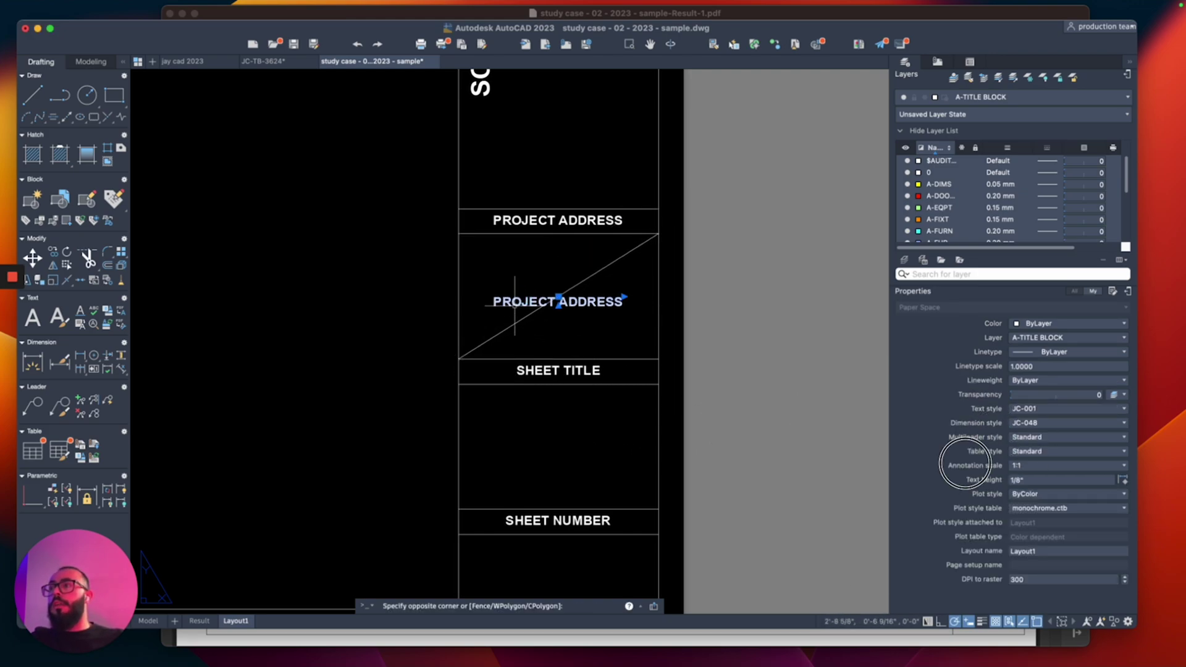
{"action": "left_click", "coordinate": [525, 284]}
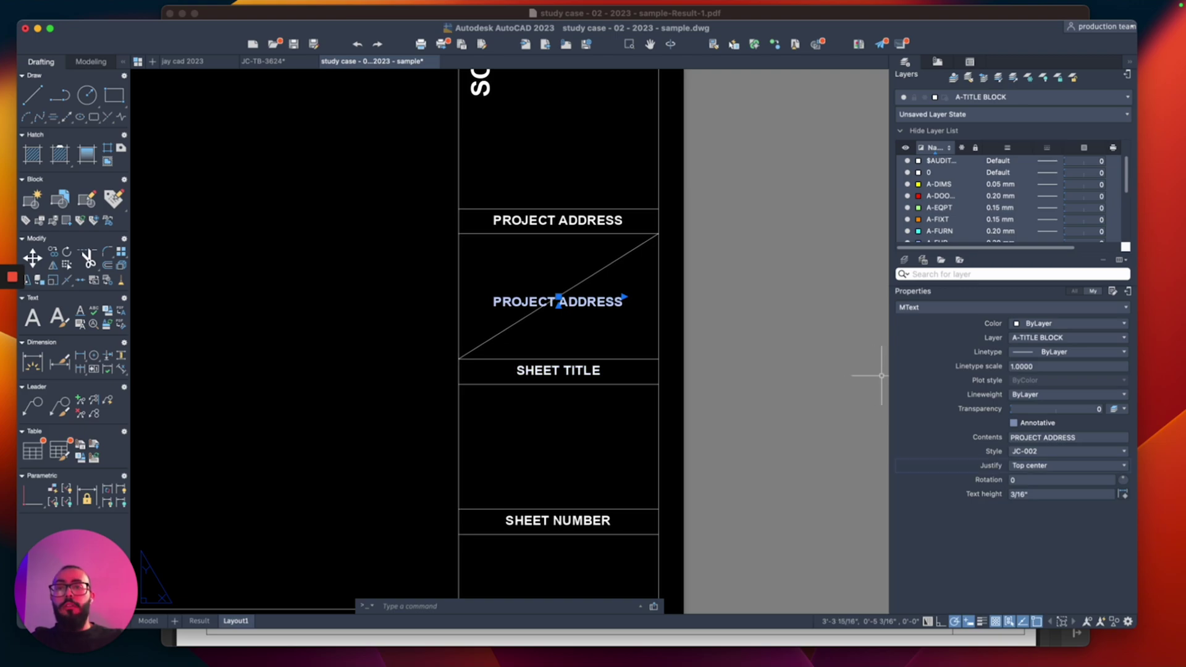
{"action": "left_click", "coordinate": [1067, 465]}
{"action": "left_click", "coordinate": [1037, 531]}
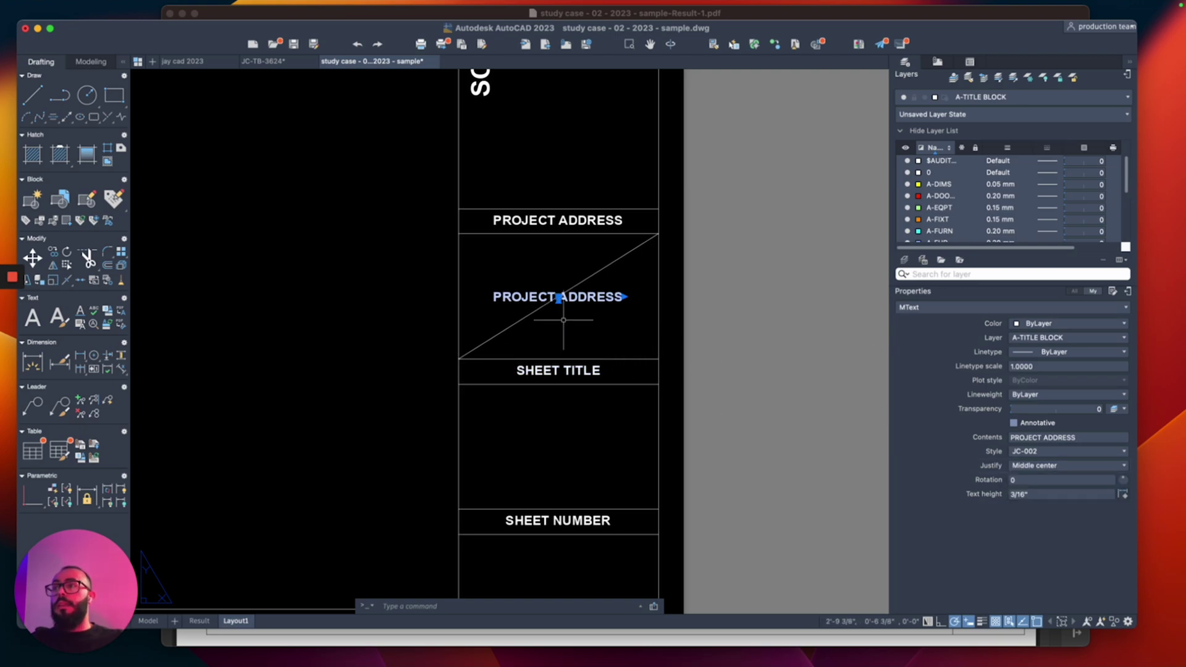
{"action": "scroll", "coordinate": [563, 320], "scroll_direction": "up", "scroll_amount": 4}
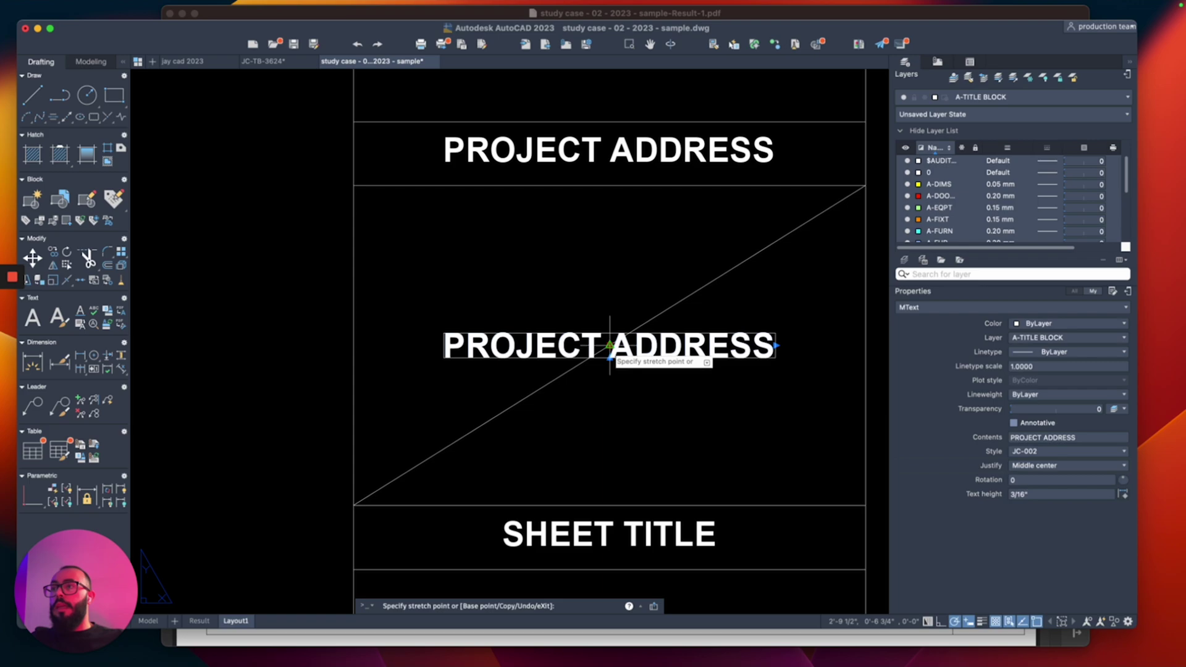
Step: Replace the label wording with two dashed placeholder lines
{"action": "key", "text": "Return"}
{"action": "type", "text": "A"}
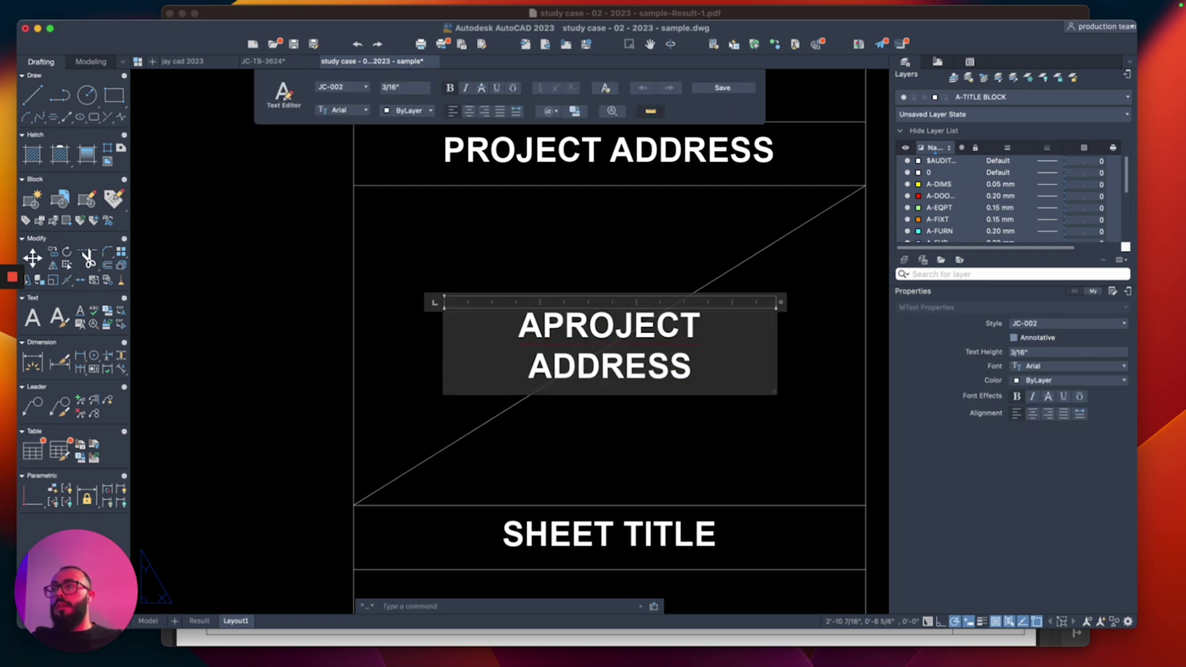
{"action": "key", "text": "super+a"}
{"action": "key", "text": "BackSpace"}
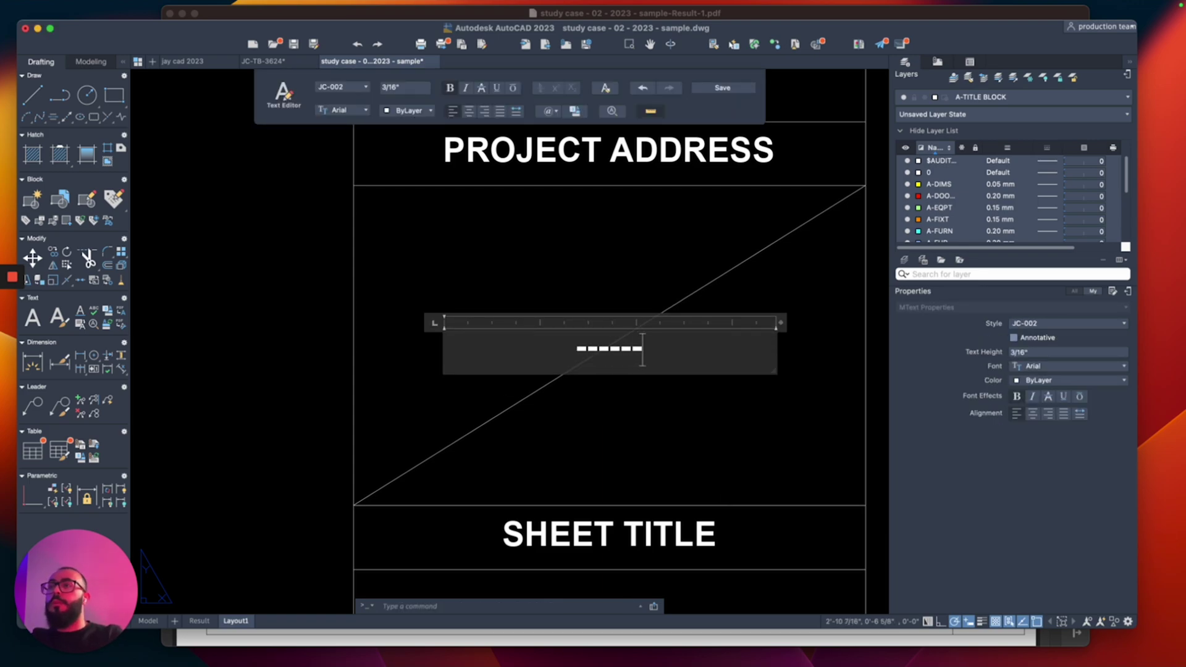
{"action": "key", "text": "super+c"}
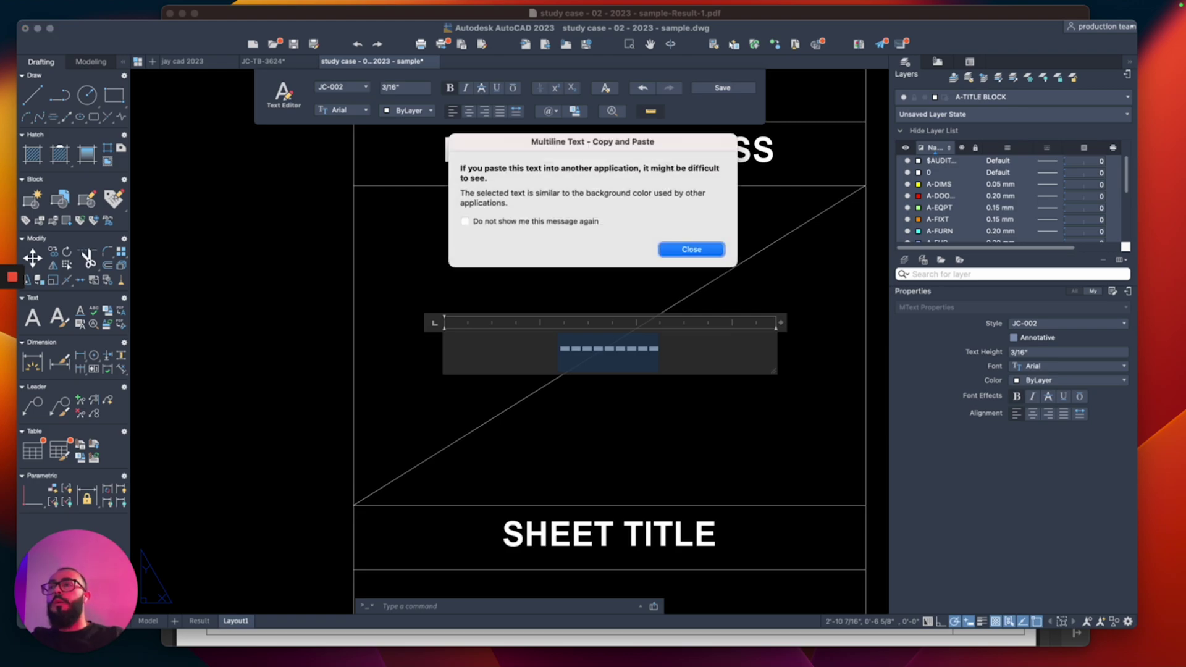
{"action": "key", "text": "Return"}
{"action": "key", "text": "super+v"}
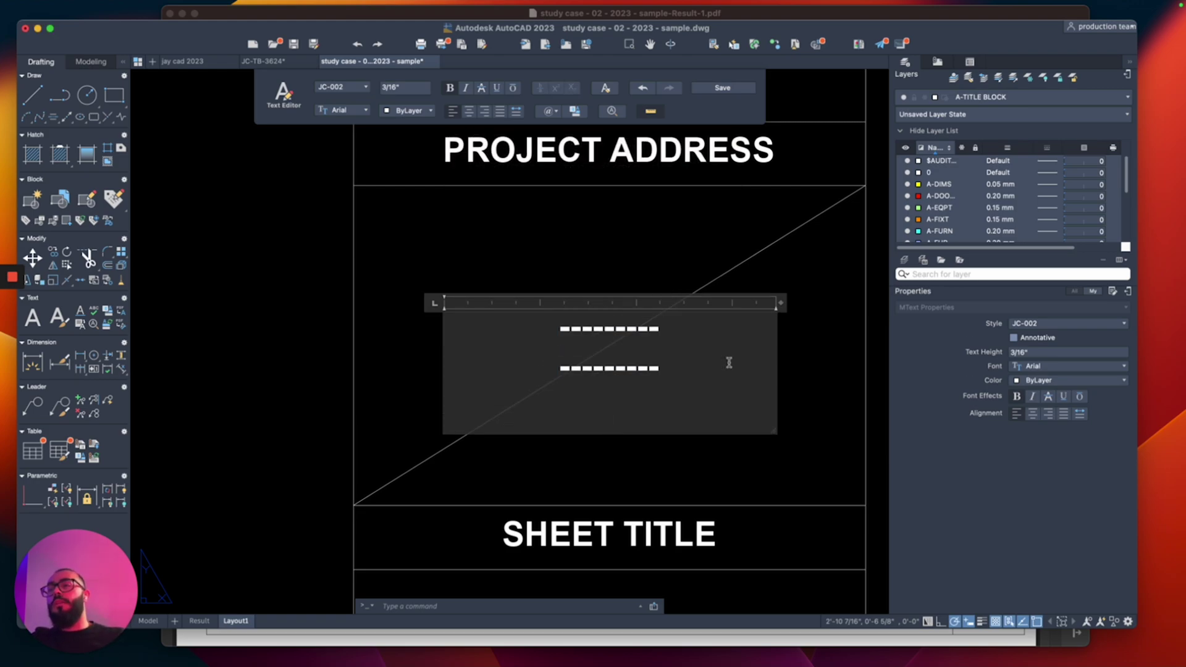
{"action": "left_click", "coordinate": [696, 282]}
{"action": "scroll", "coordinate": [702, 266], "scroll_direction": "down", "scroll_amount": 3}
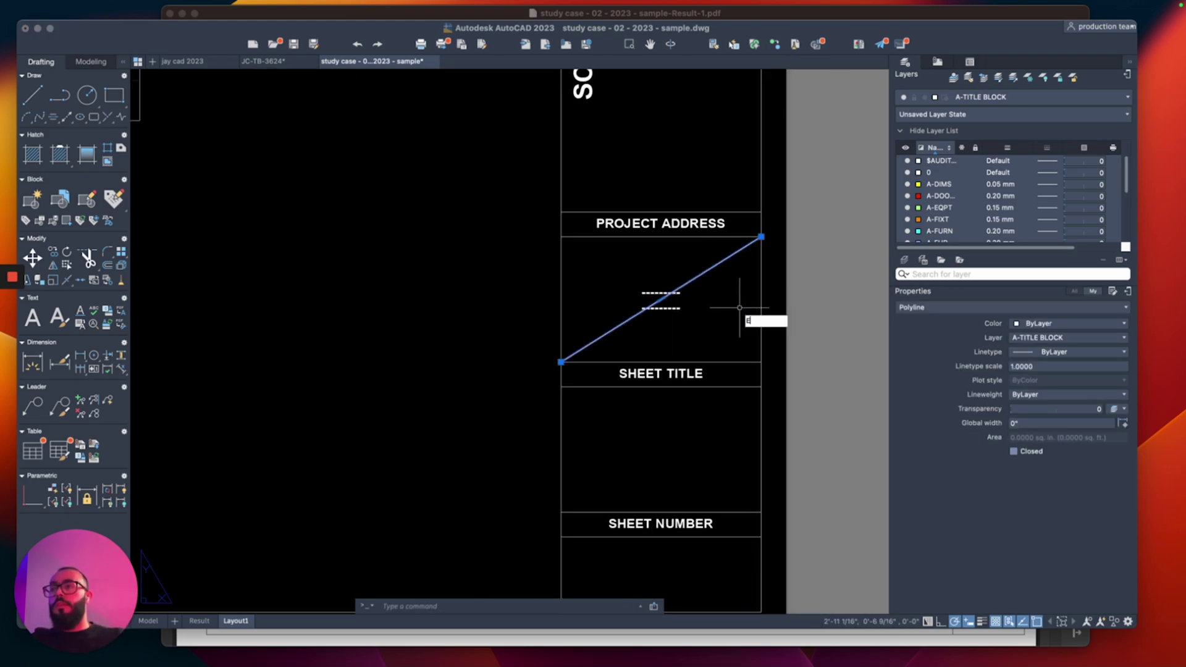
Step: Try copying the dashed placeholder and check object snap options, then cancel the copy
{"action": "left_click", "coordinate": [661, 309]}
{"action": "type", "text": "co"}
{"action": "key", "text": "Return"}
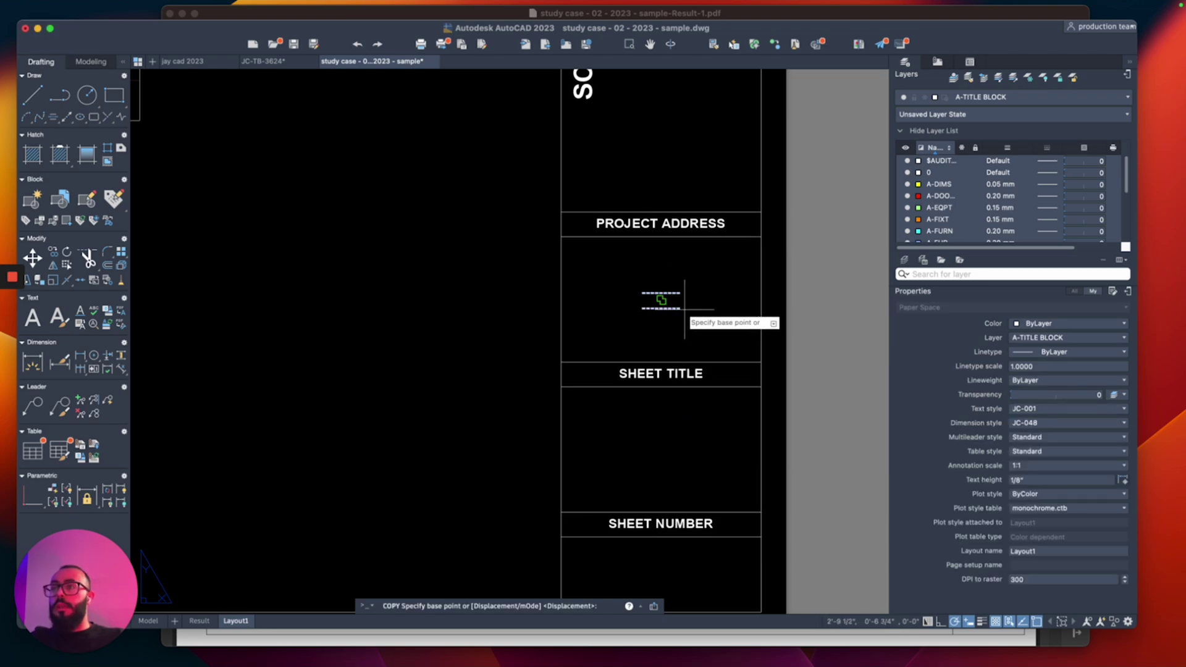
{"action": "left_click", "coordinate": [660, 299]}
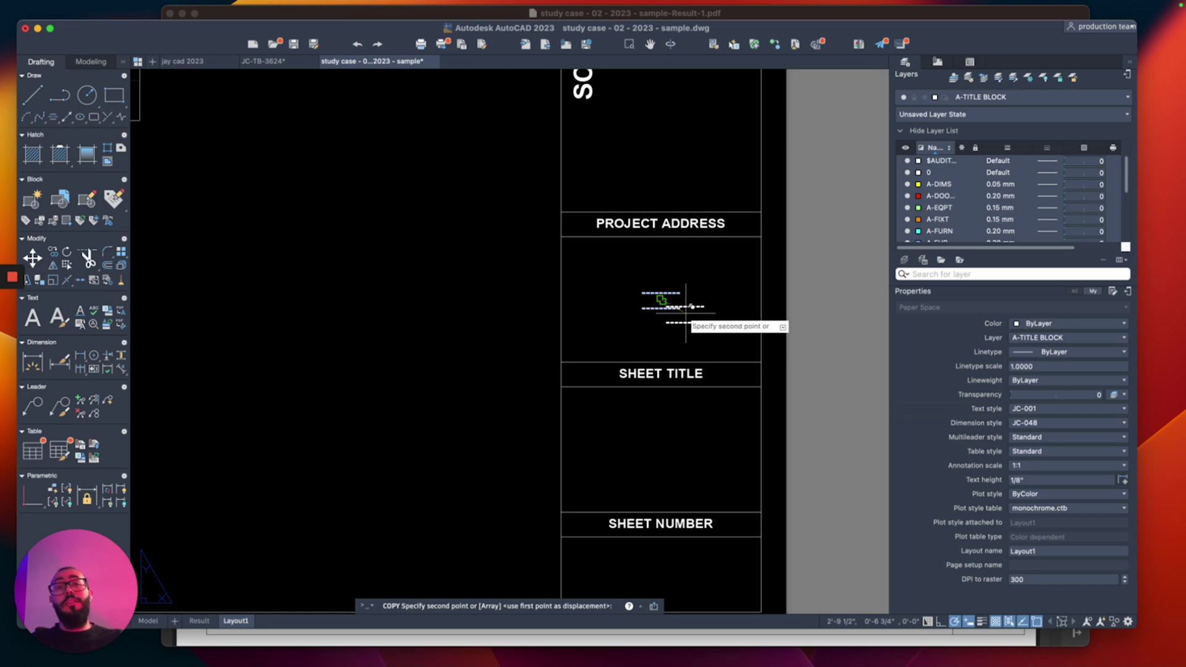
{"action": "scroll", "coordinate": [883, 457], "scroll_direction": "down", "scroll_amount": 2}
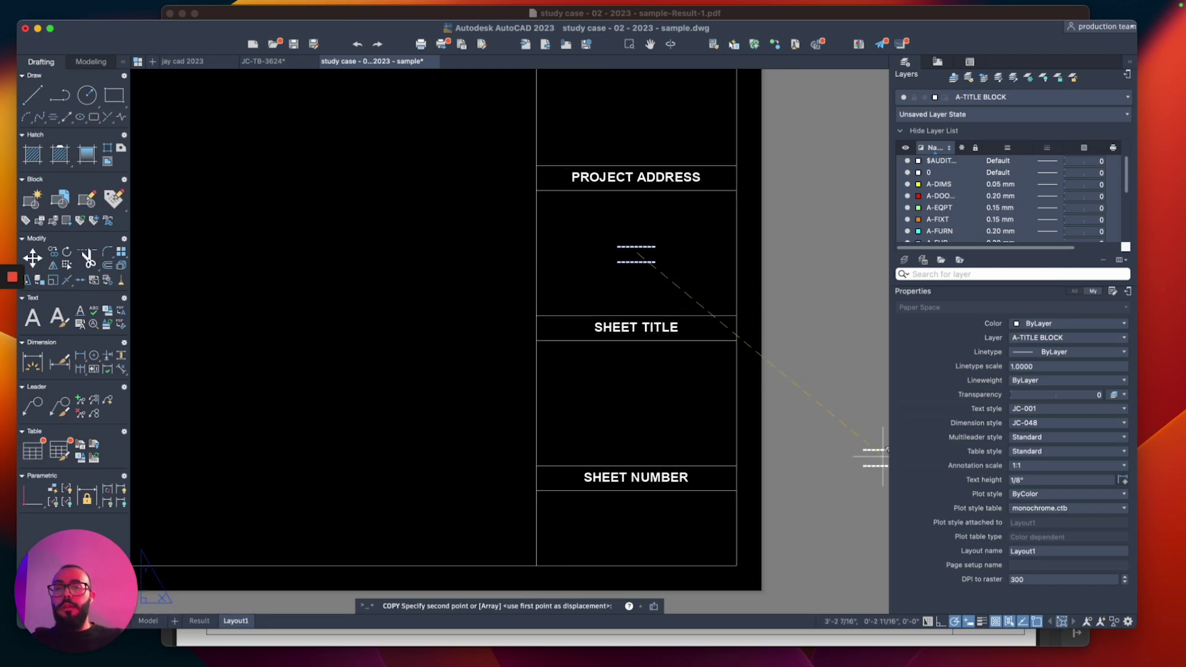
{"action": "left_click", "coordinate": [1037, 622]}
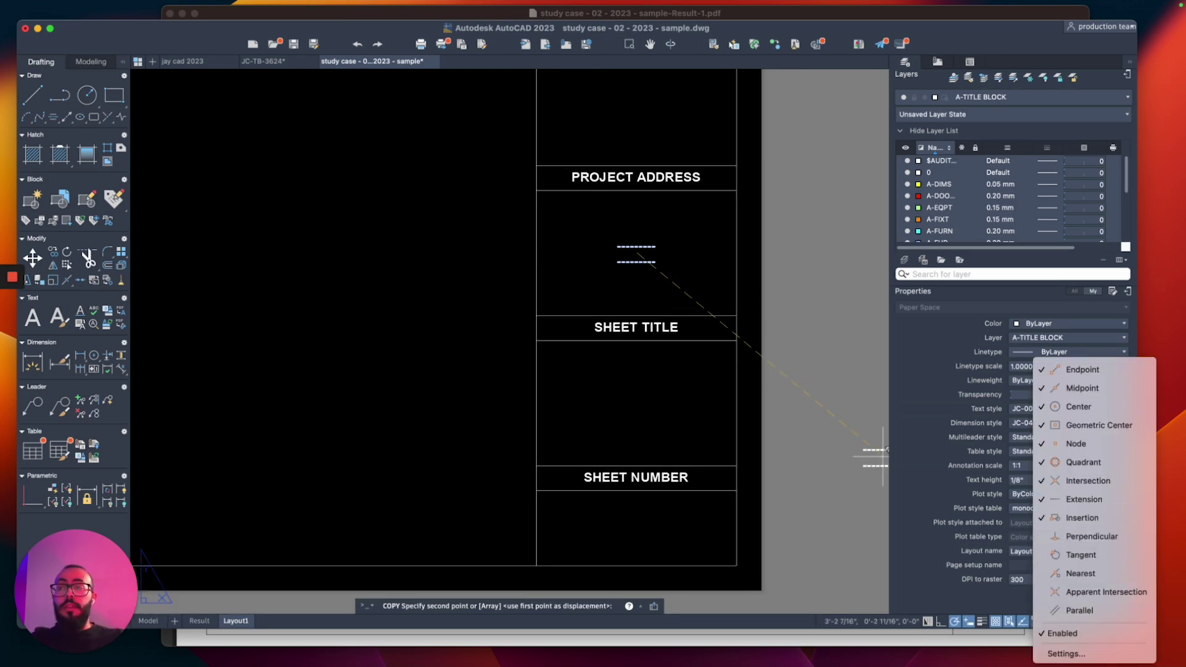
{"action": "key", "text": "Escape"}
{"action": "scroll", "coordinate": [642, 346], "scroll_direction": "down", "scroll_amount": 2}
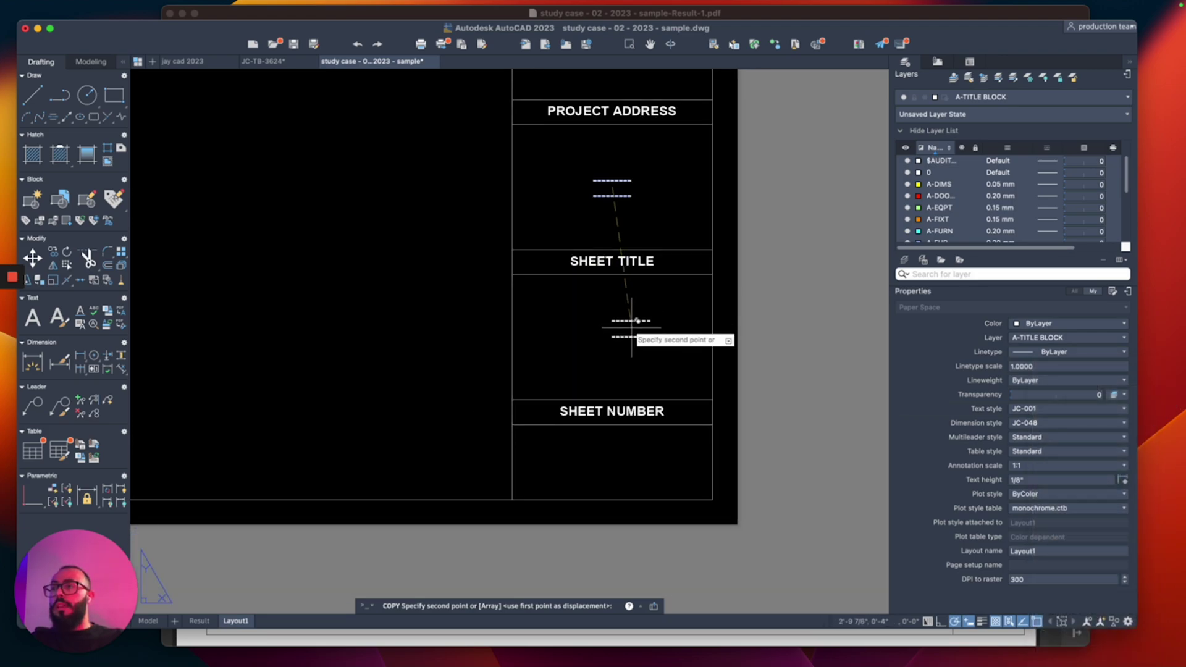
{"action": "scroll", "coordinate": [637, 321], "scroll_direction": "up", "scroll_amount": 2}
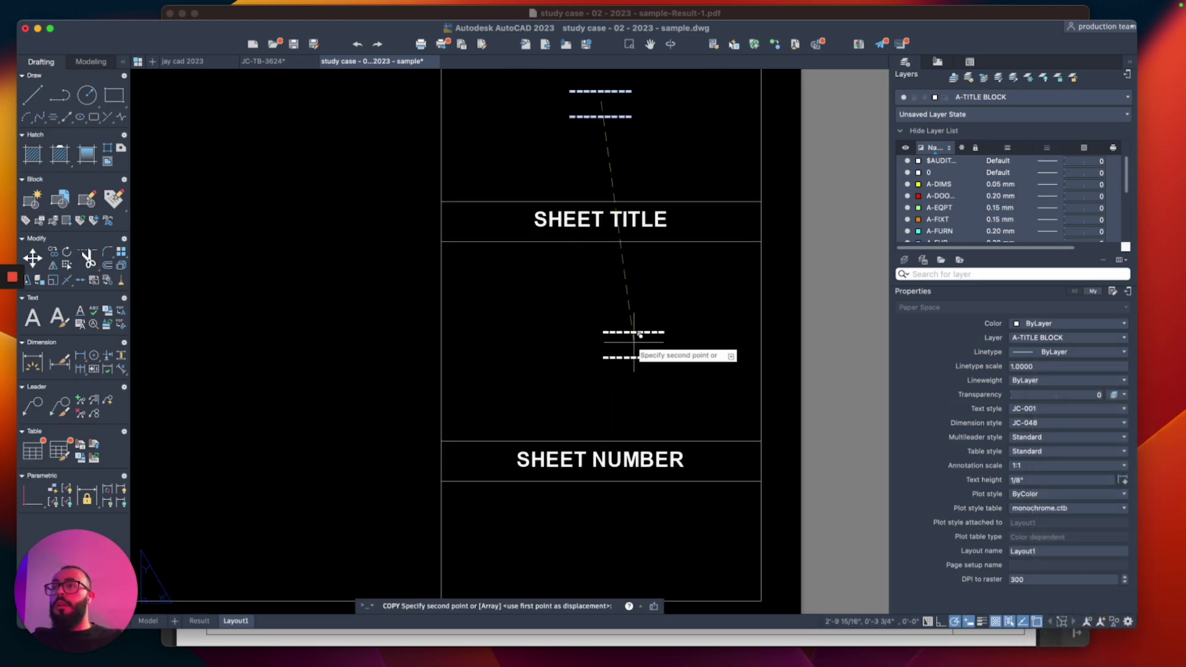
{"action": "key", "text": "Escape"}
Step: Draw diagonal guide polylines corner to corner in the SHEET TITLE and SHEET NUMBER boxes
{"action": "type", "text": "pl"}
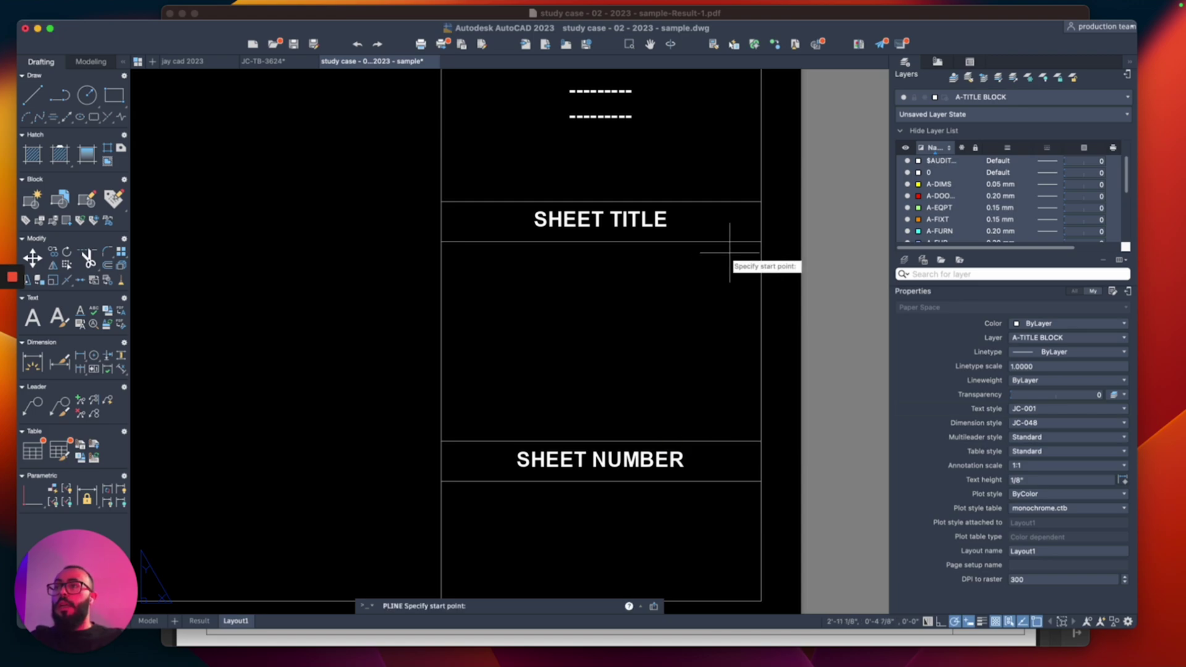
{"action": "key", "text": "Return"}
{"action": "left_click", "coordinate": [760, 242]}
{"action": "left_click", "coordinate": [442, 441]}
{"action": "middle_click_drag", "start_coordinate": [597, 444], "coordinate": [590, 333]}
{"action": "key", "text": "Return"}
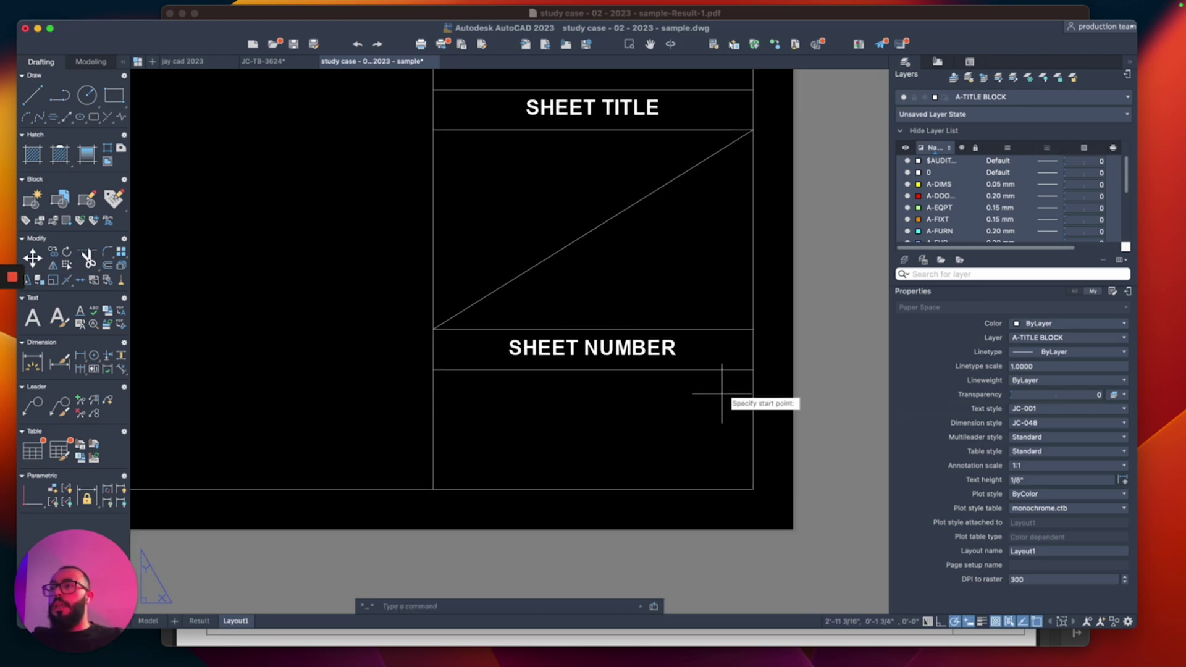
{"action": "key", "text": "Return"}
{"action": "left_click", "coordinate": [753, 369]}
{"action": "left_click", "coordinate": [434, 488]}
{"action": "key", "text": "Return"}
{"action": "scroll", "coordinate": [435, 488], "scroll_direction": "down", "scroll_amount": 3}
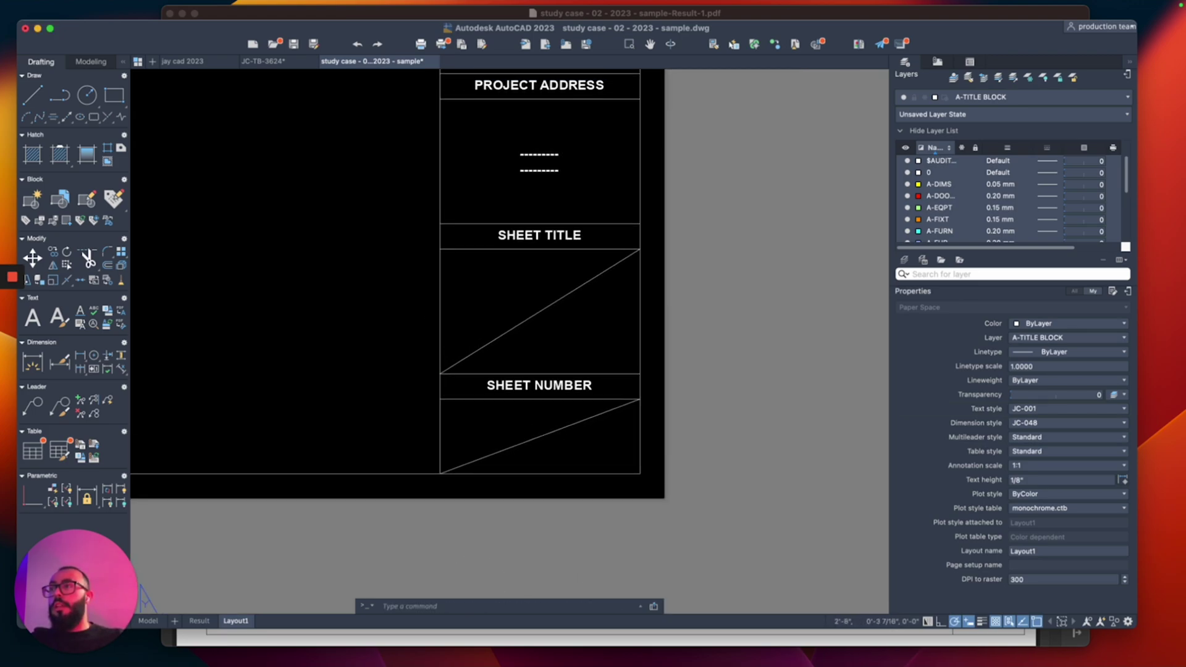
{"action": "middle_click_drag", "start_coordinate": [538, 241], "coordinate": [537, 287]}
Step: Copy the dashed placeholder to the centres of the SHEET TITLE and SHEET NUMBER boxes
{"action": "left_click", "coordinate": [537, 204]}
{"action": "type", "text": "co"}
{"action": "key", "text": "Return"}
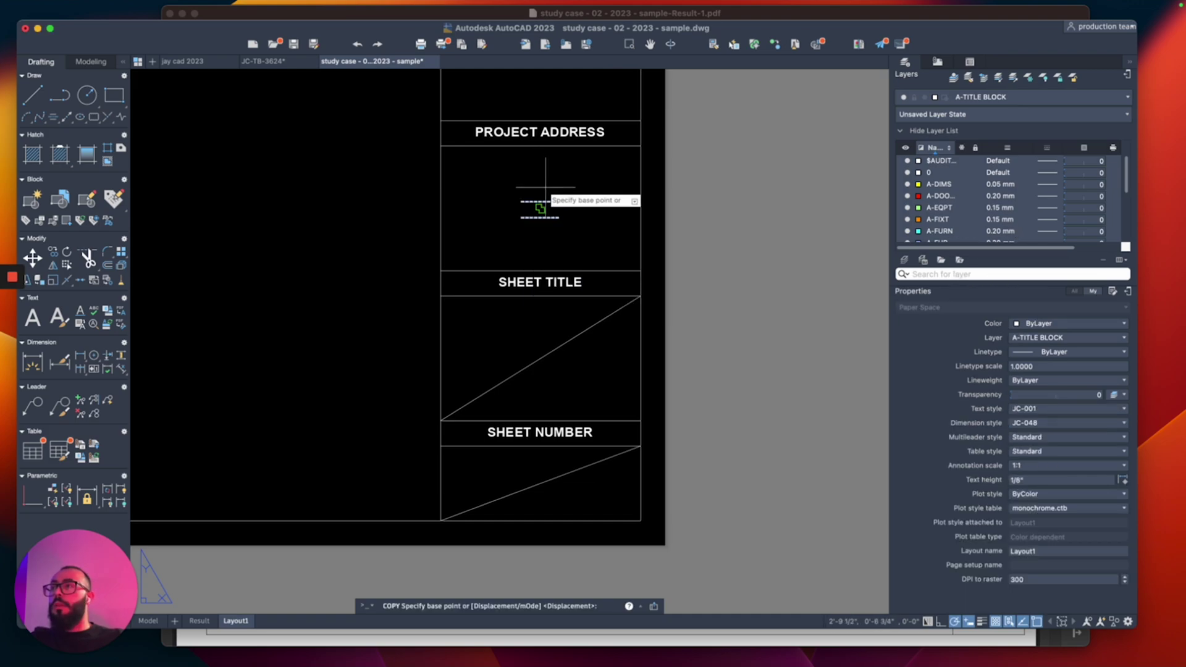
{"action": "left_click", "coordinate": [540, 209]}
{"action": "left_click", "coordinate": [540, 359]}
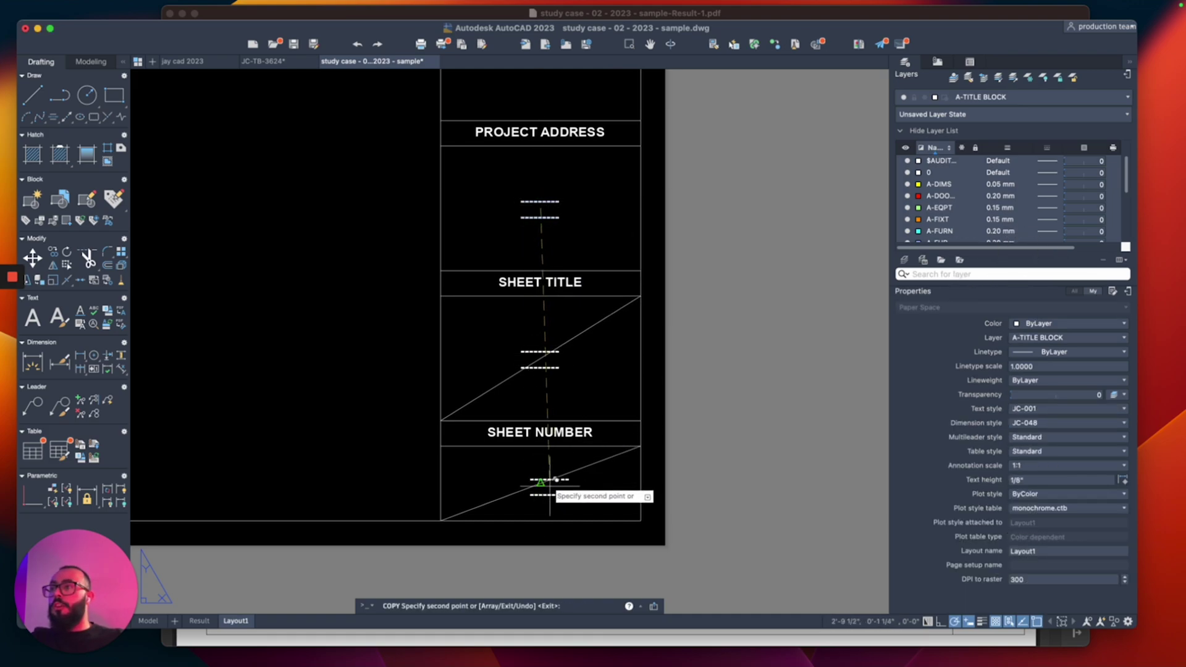
{"action": "left_click", "coordinate": [541, 484]}
{"action": "key", "text": "Return"}
Step: Select the two helper diagonals in the SHEET TITLE and SHEET NUMBER boxes
{"action": "left_click", "coordinate": [604, 301]}
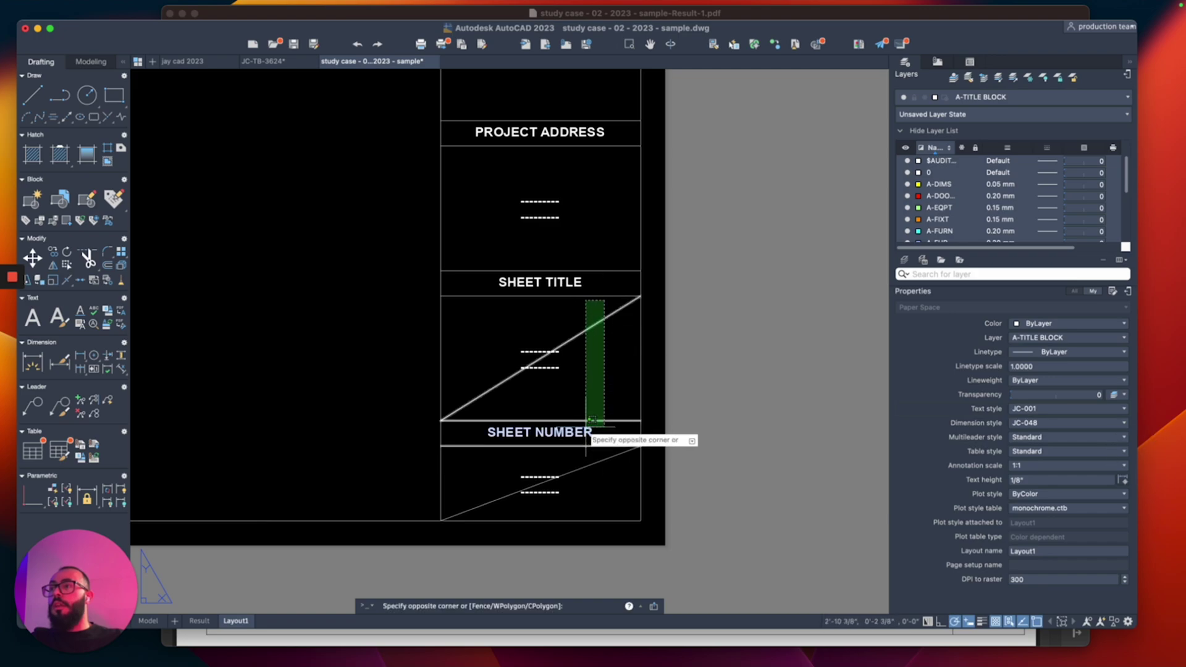
{"action": "left_click", "coordinate": [584, 423]}
{"action": "left_click", "coordinate": [623, 427]}
{"action": "left_click", "coordinate": [563, 488]}
{"action": "scroll", "coordinate": [586, 453], "scroll_direction": "down", "scroll_amount": 2}
Step: Crossing-window select the entire title block
{"action": "key", "text": "Escape"}
{"action": "scroll", "coordinate": [544, 395], "scroll_direction": "down", "scroll_amount": 3}
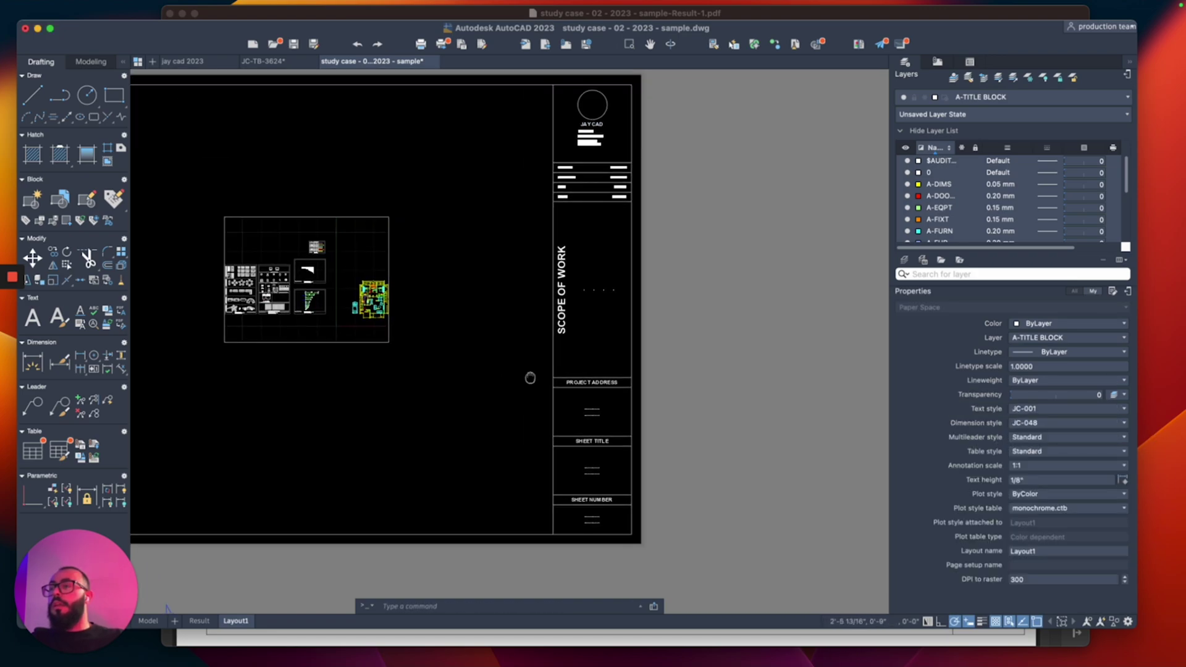
{"action": "middle_click_drag", "start_coordinate": [528, 329], "coordinate": [609, 331]}
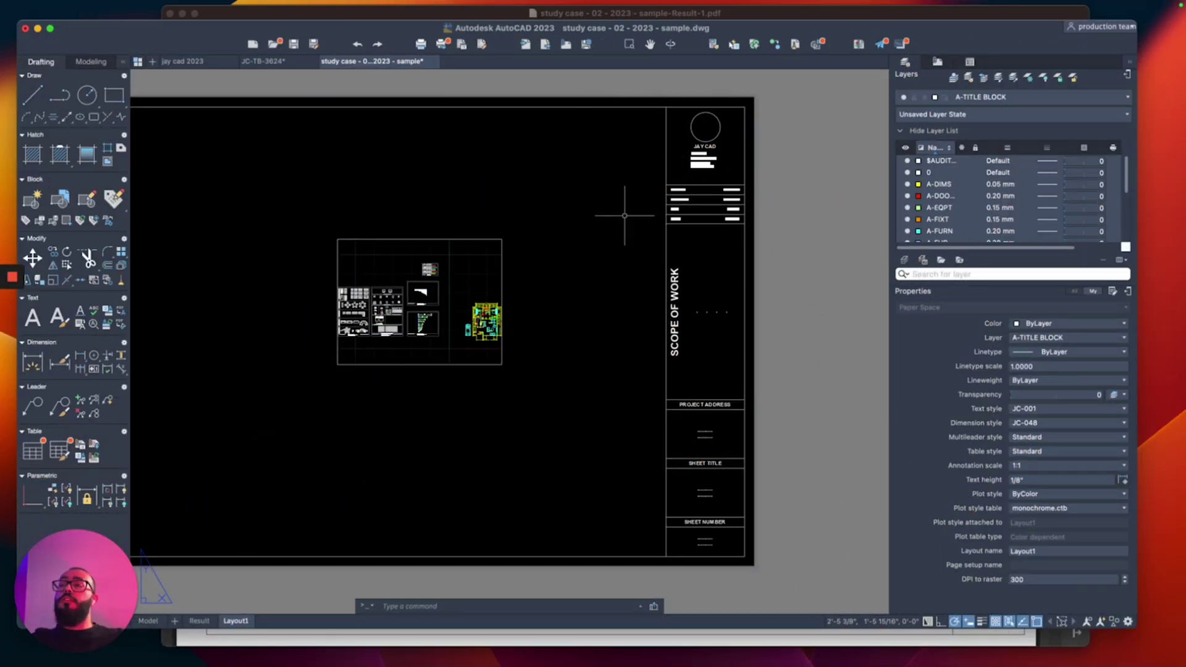
{"action": "left_click", "coordinate": [798, 105]}
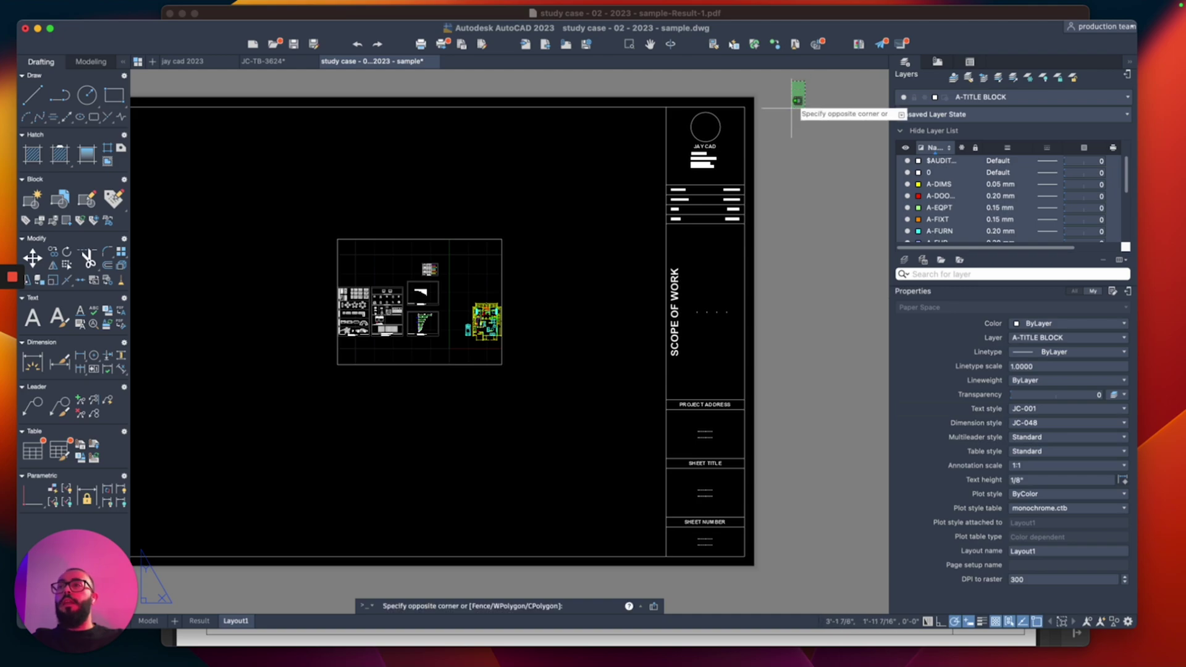
{"action": "left_click", "coordinate": [630, 559]}
Step: Deselect the dashed placeholder attributes from the title block selection
{"action": "scroll", "coordinate": [711, 563], "scroll_direction": "up", "scroll_amount": 5}
{"action": "scroll", "coordinate": [712, 562], "scroll_direction": "up", "scroll_amount": 3}
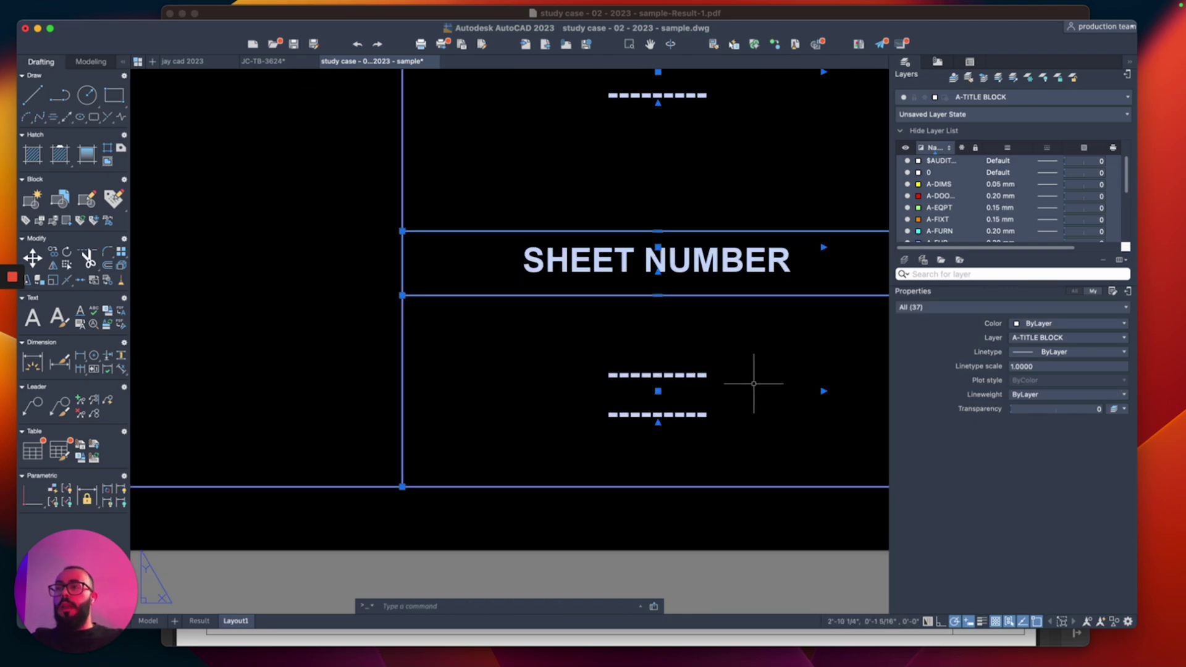
{"action": "left_click", "coordinate": [759, 346]}
{"action": "left_click", "coordinate": [643, 462], "text": "shift"}
{"action": "scroll", "coordinate": [613, 426], "scroll_direction": "down", "scroll_amount": 5}
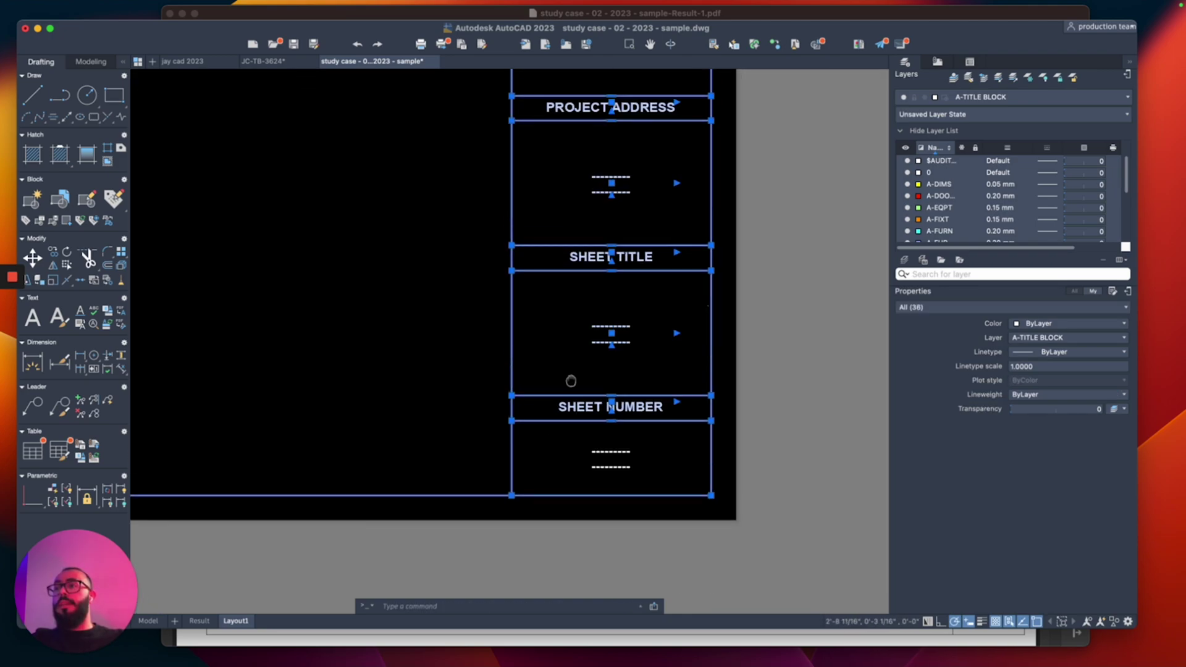
{"action": "left_click", "coordinate": [666, 311]}
{"action": "left_click", "coordinate": [556, 395], "text": "shift"}
{"action": "scroll", "coordinate": [542, 313], "scroll_direction": "down", "scroll_amount": 3}
{"action": "left_click", "coordinate": [694, 284], "text": "shift"}
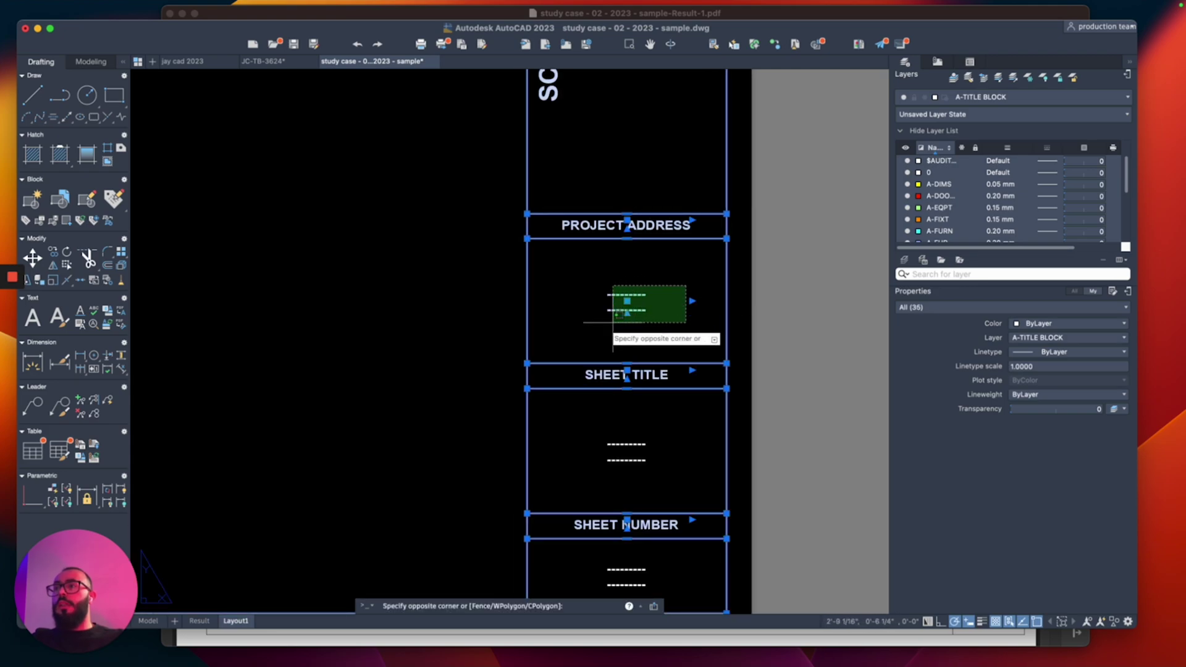
{"action": "left_click", "coordinate": [614, 328], "text": "shift"}
{"action": "scroll", "coordinate": [598, 251], "scroll_direction": "down", "scroll_amount": 3}
{"action": "scroll", "coordinate": [597, 251], "scroll_direction": "up", "scroll_amount": 5}
Step: Remove the SCOPE OF WORK placeholder dots from the selection
{"action": "left_click", "coordinate": [658, 334], "text": "shift"}
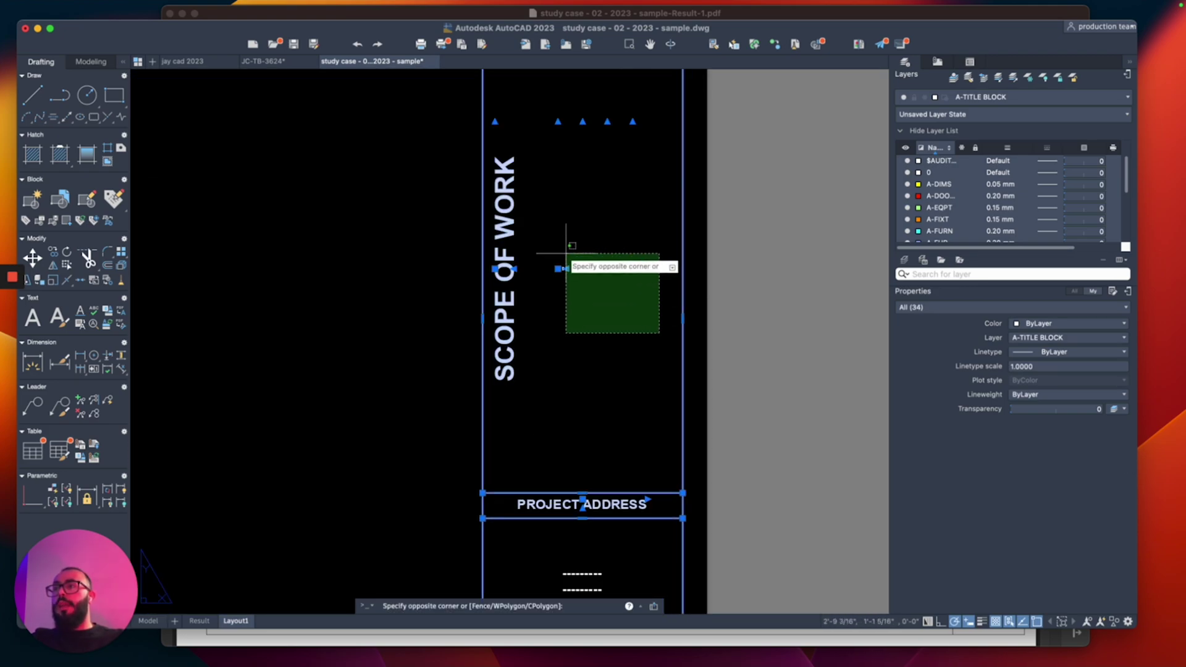
{"action": "left_click", "coordinate": [564, 256], "text": "shift"}
{"action": "left_click", "coordinate": [564, 256], "text": "shift"}
{"action": "scroll", "coordinate": [575, 259], "scroll_direction": "down", "scroll_amount": 4}
{"action": "scroll", "coordinate": [616, 245], "scroll_direction": "up", "scroll_amount": 4}
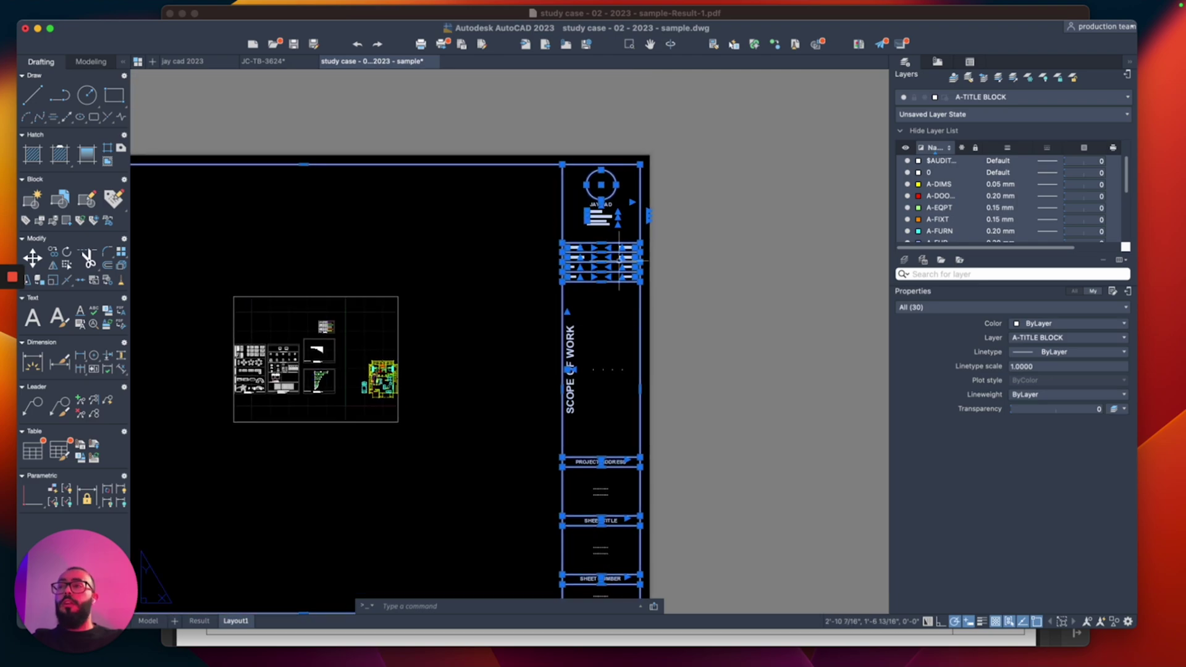
{"action": "scroll", "coordinate": [617, 246], "scroll_direction": "up", "scroll_amount": 4}
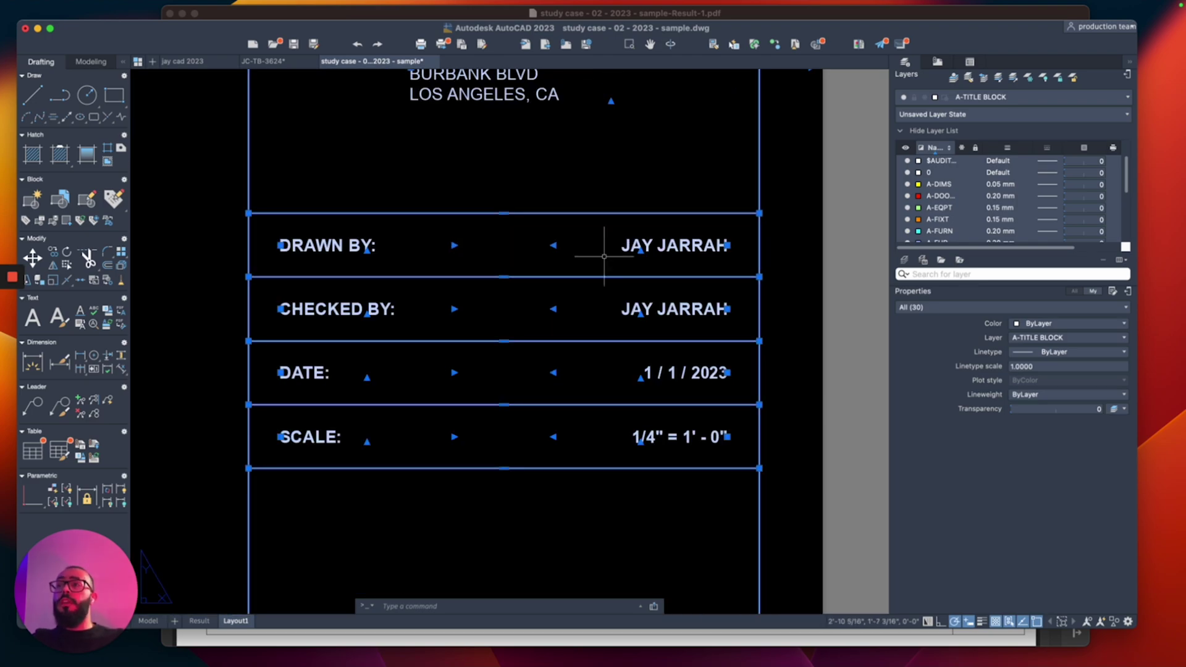
Step: Remove the date and scale values from the selection
{"action": "left_click", "coordinate": [605, 360], "text": "shift"}
{"action": "left_click", "coordinate": [856, 491], "text": "shift"}
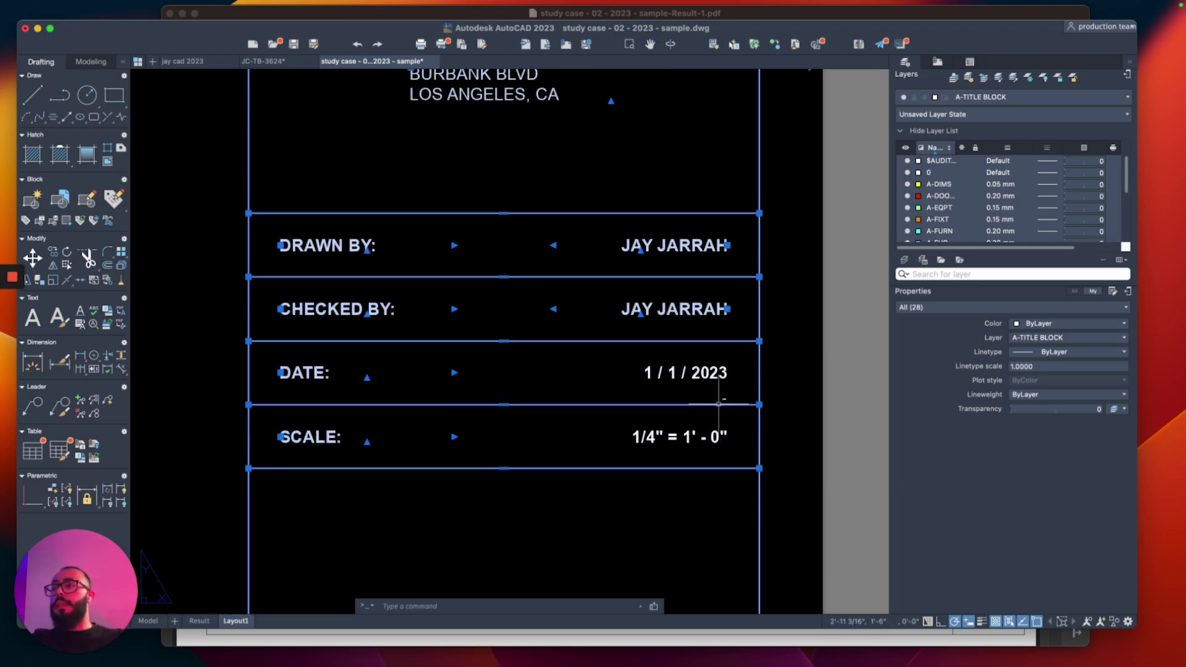
{"action": "scroll", "coordinate": [572, 368], "scroll_direction": "down", "scroll_amount": 6}
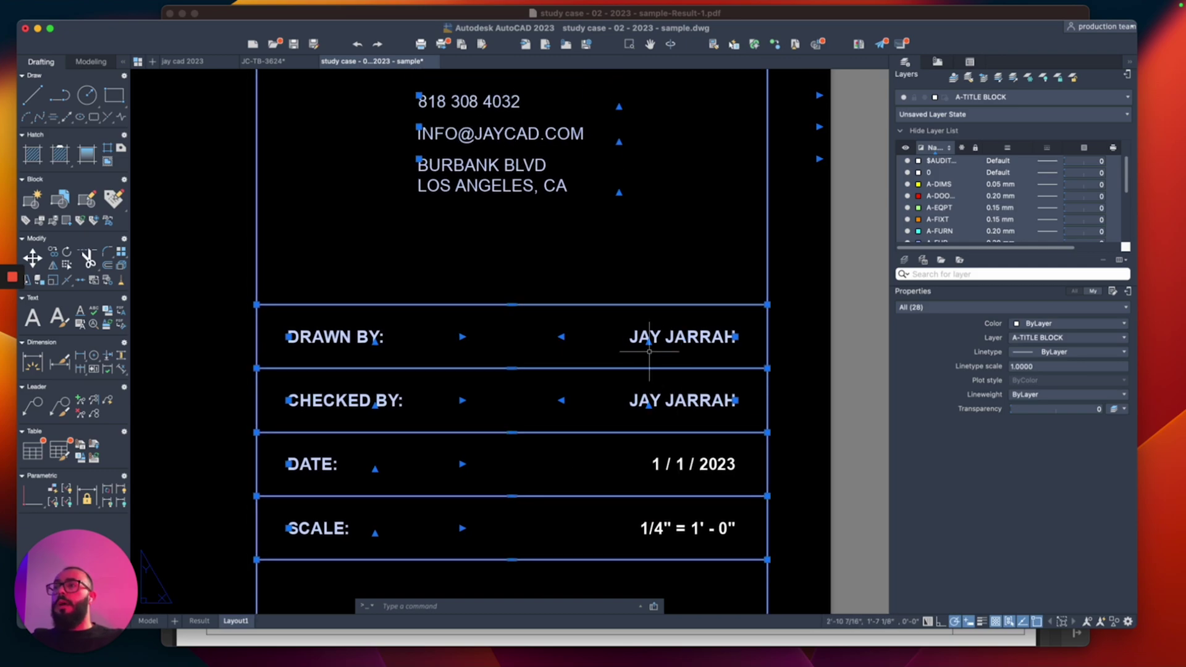
{"action": "middle_click_drag", "start_coordinate": [482, 335], "coordinate": [658, 339]}
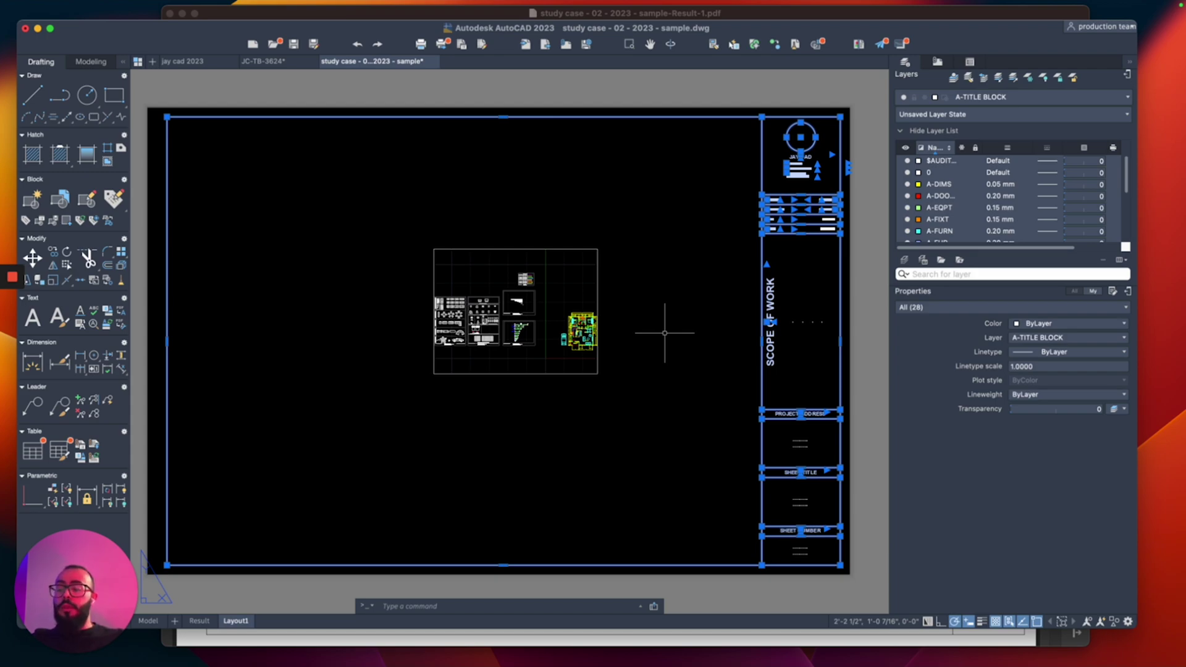
Step: Convert the selected objects into the block JAY TITLEBLOCK 3624 SIZE using the B command
{"action": "type", "text": "B"}
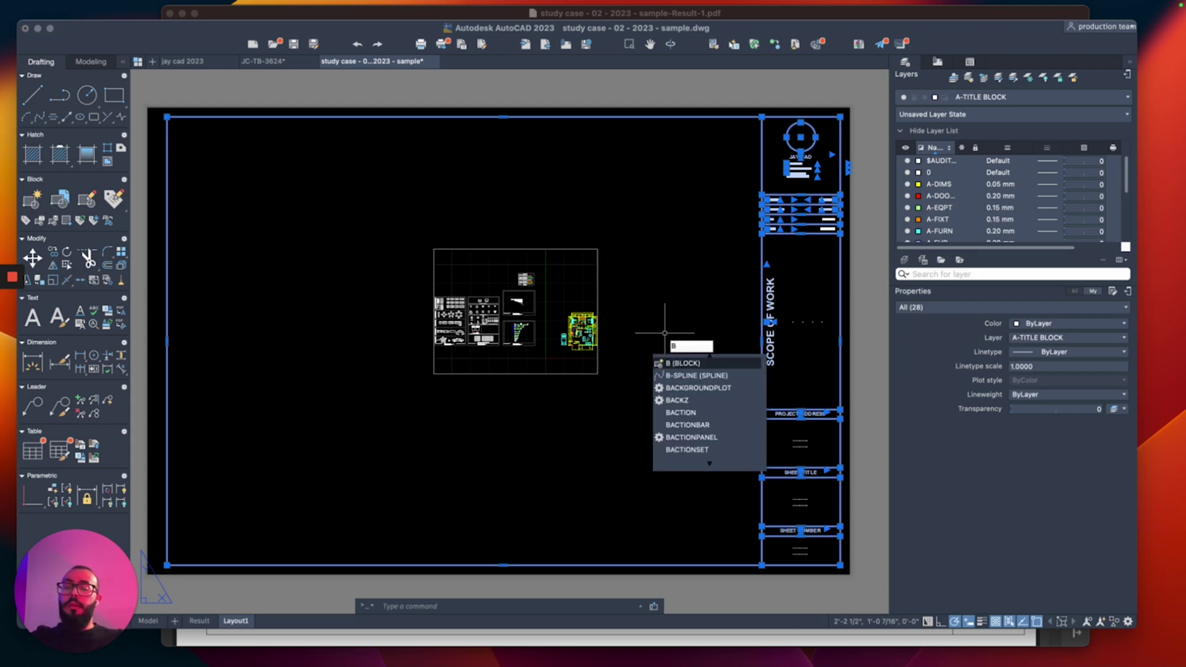
{"action": "key", "text": "Return"}
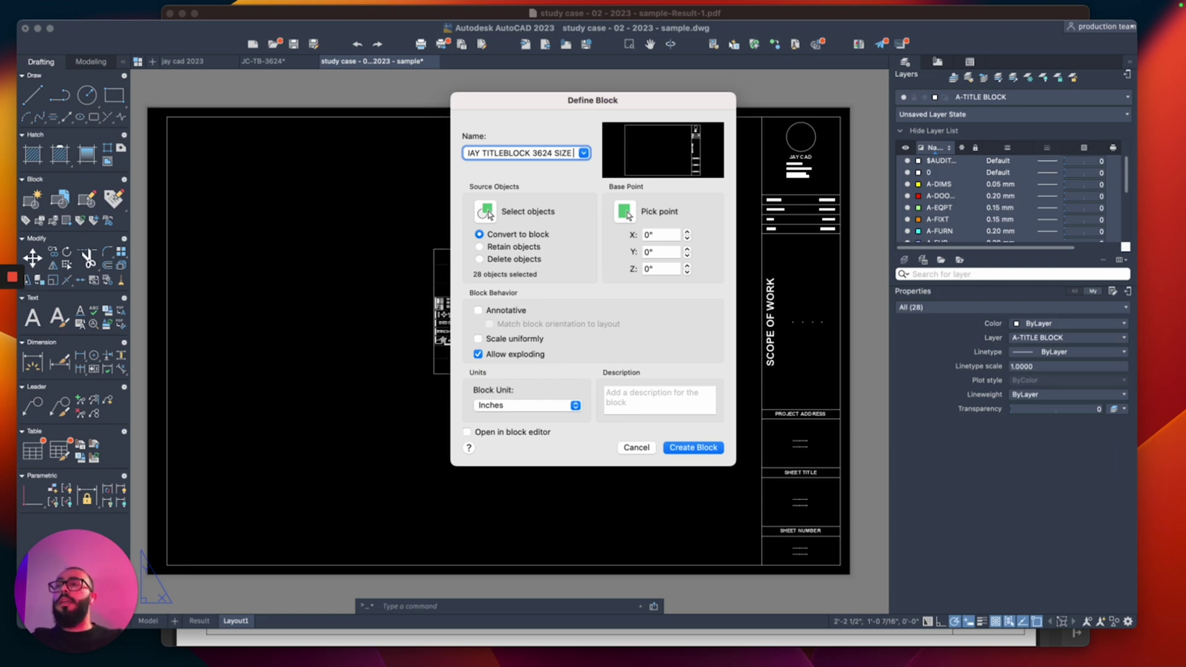
{"action": "left_click", "coordinate": [686, 447]}
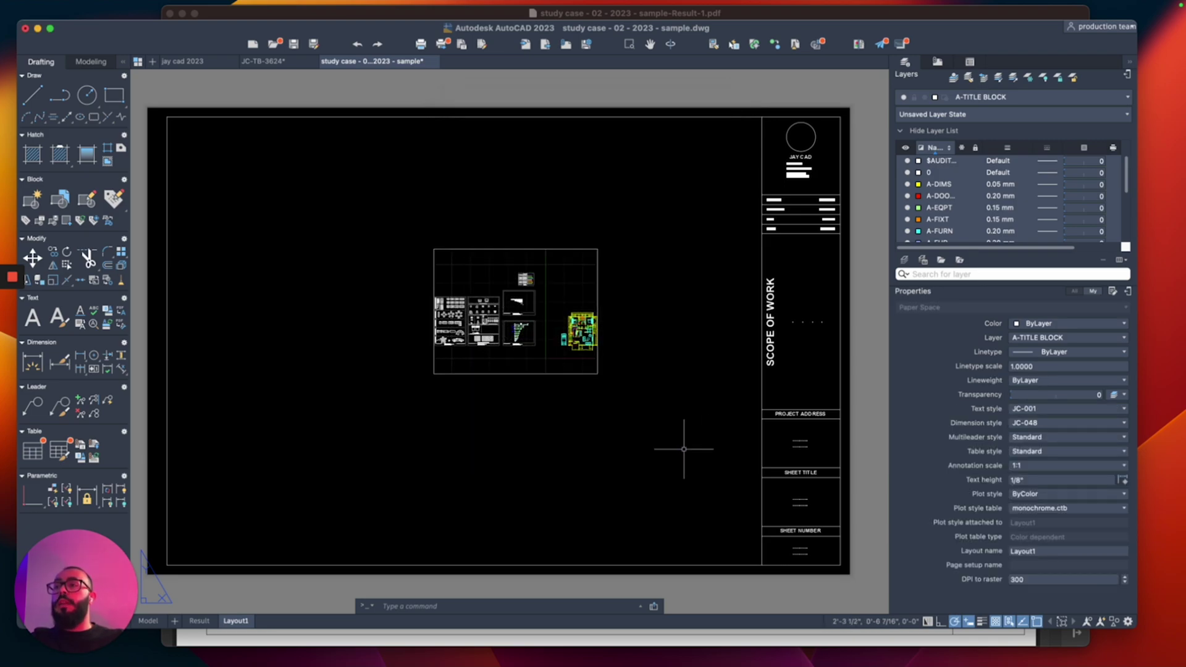
{"action": "left_click", "coordinate": [760, 364]}
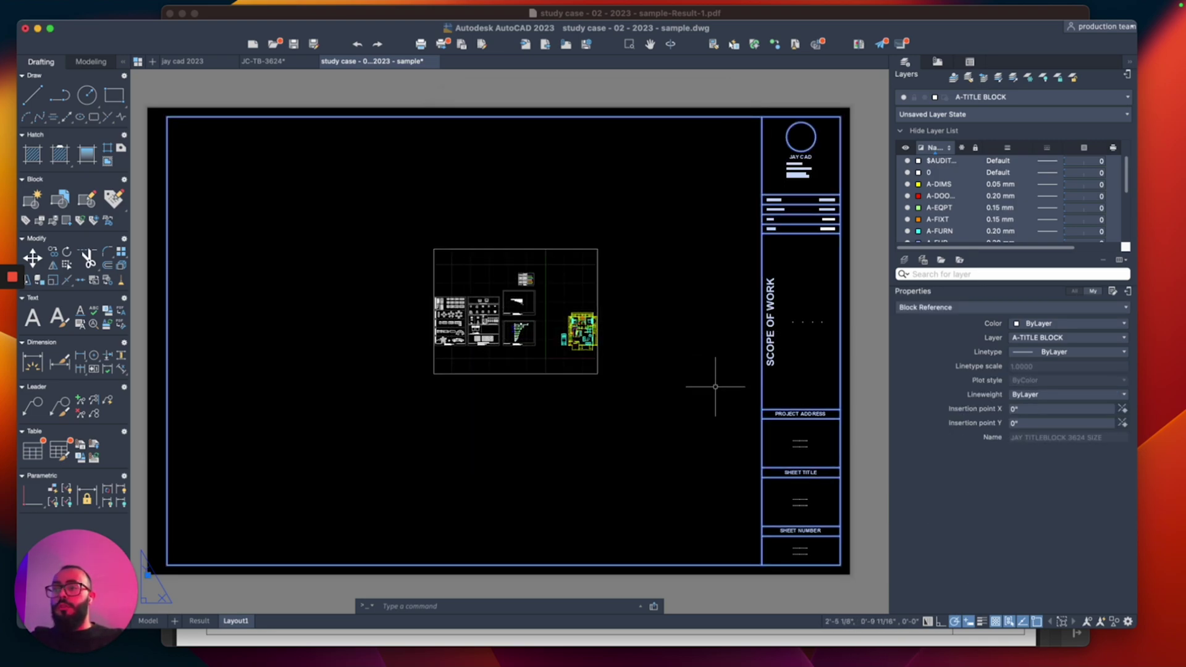
{"action": "type", "text": "m"}
{"action": "key", "text": "Return"}
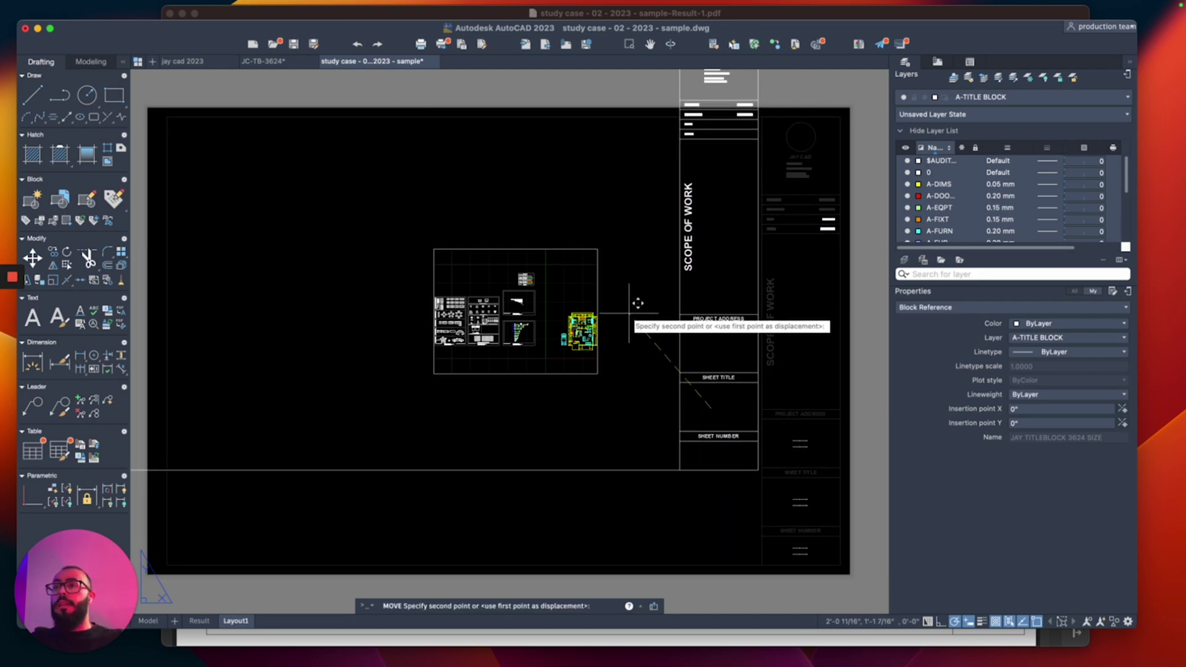
{"action": "key", "text": "Escape"}
{"action": "scroll", "coordinate": [653, 397], "scroll_direction": "right", "scroll_amount": 1}
{"action": "scroll", "coordinate": [864, 319], "scroll_direction": "up", "scroll_amount": 4}
{"action": "left_click", "coordinate": [742, 313]}
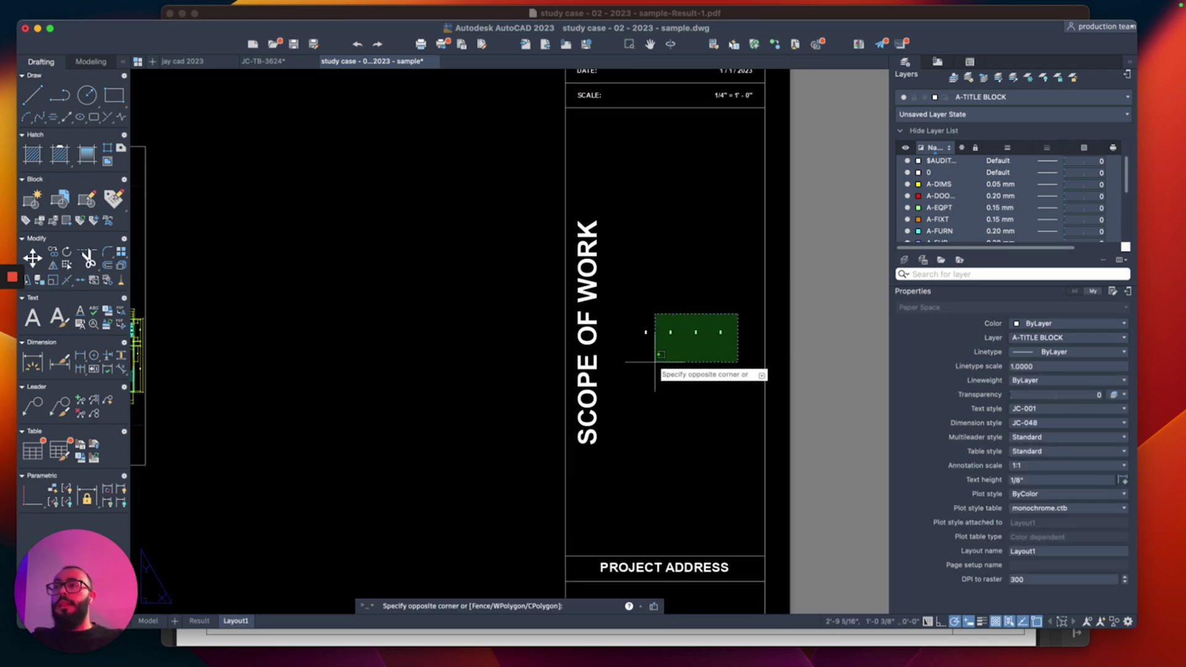
{"action": "left_click", "coordinate": [645, 365]}
{"action": "scroll", "coordinate": [574, 581], "scroll_direction": "down", "scroll_amount": 2}
{"action": "scroll", "coordinate": [665, 224], "scroll_direction": "up", "scroll_amount": 4}
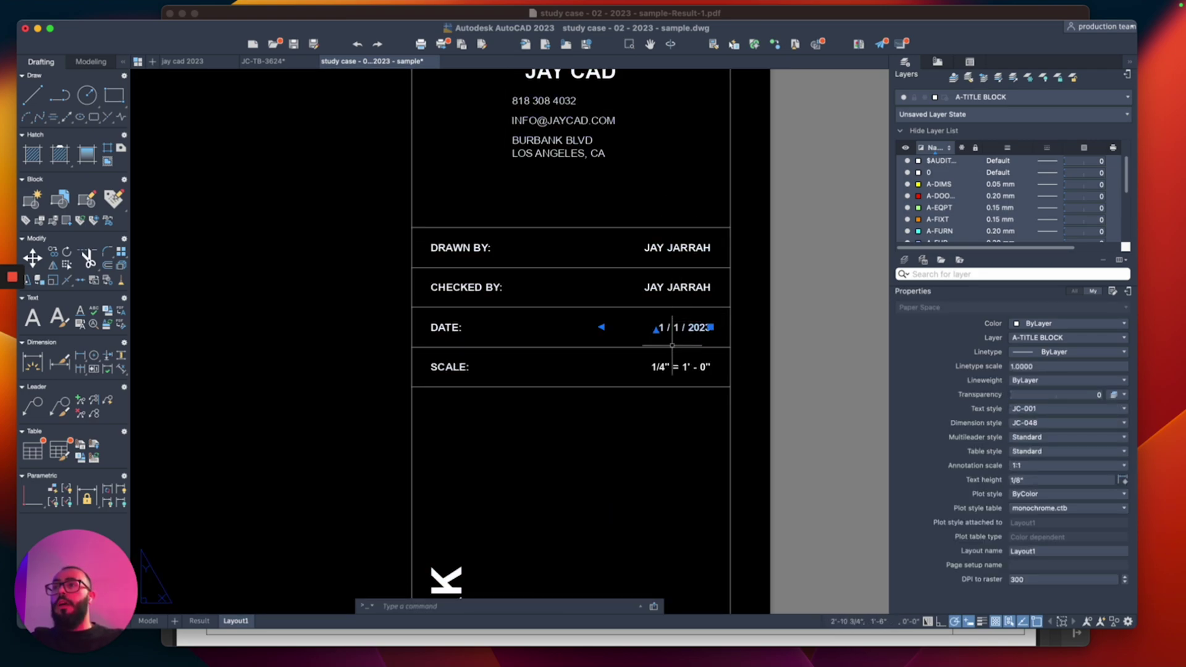
{"action": "scroll", "coordinate": [605, 349], "scroll_direction": "down", "scroll_amount": 6}
{"action": "key", "text": "Escape"}
{"action": "middle_click_drag", "start_coordinate": [579, 413], "coordinate": [579, 278]}
{"action": "scroll", "coordinate": [609, 397], "scroll_direction": "up", "scroll_amount": 5}
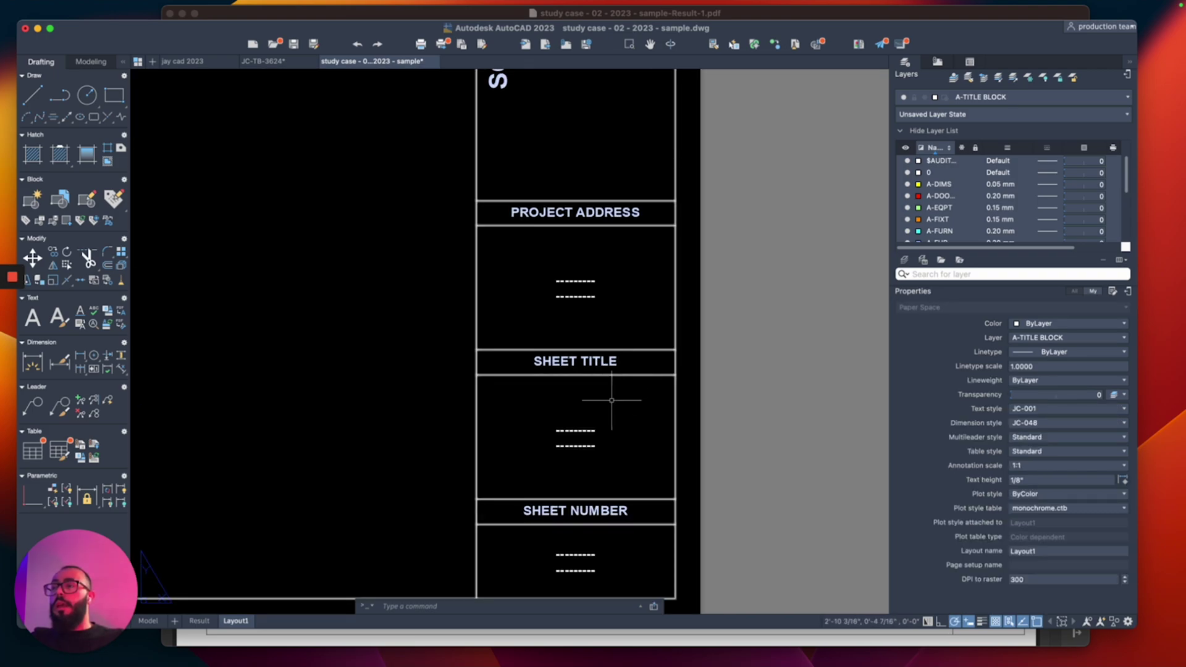
{"action": "scroll", "coordinate": [649, 344], "scroll_direction": "down", "scroll_amount": 6}
{"action": "middle_click_drag", "start_coordinate": [649, 344], "coordinate": [521, 295]}
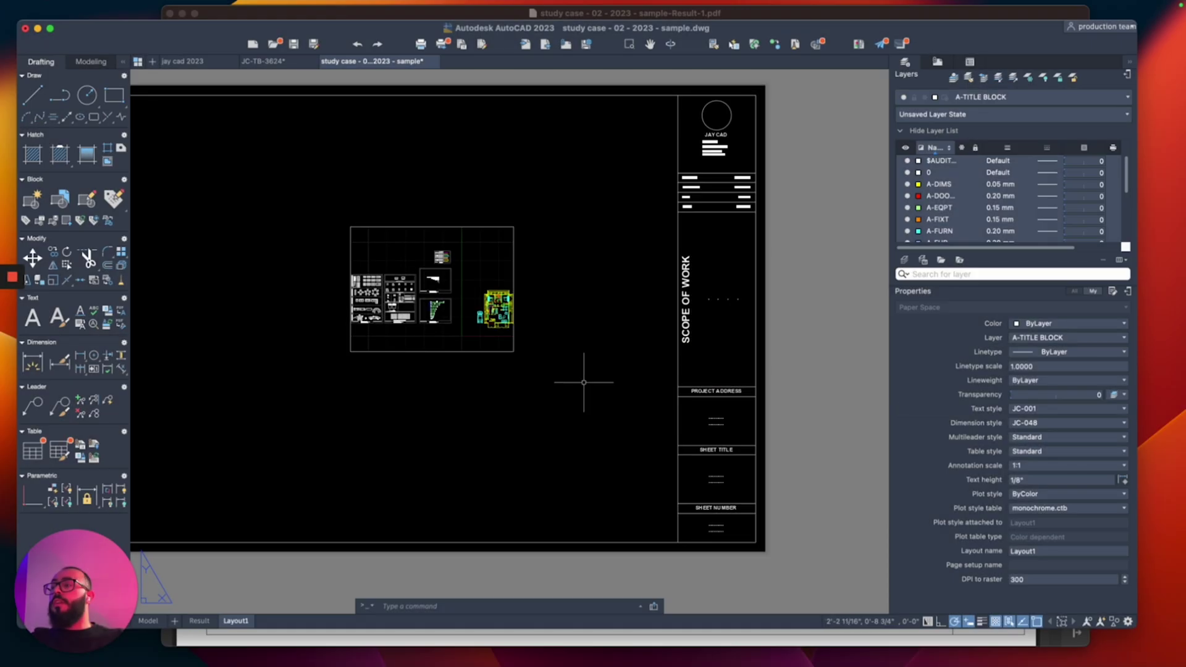
Step: Move and enlarge the floor plan viewport, setting its scale to 1/4" = 1'-0"
{"action": "scroll", "coordinate": [723, 425], "scroll_direction": "up", "scroll_amount": 1}
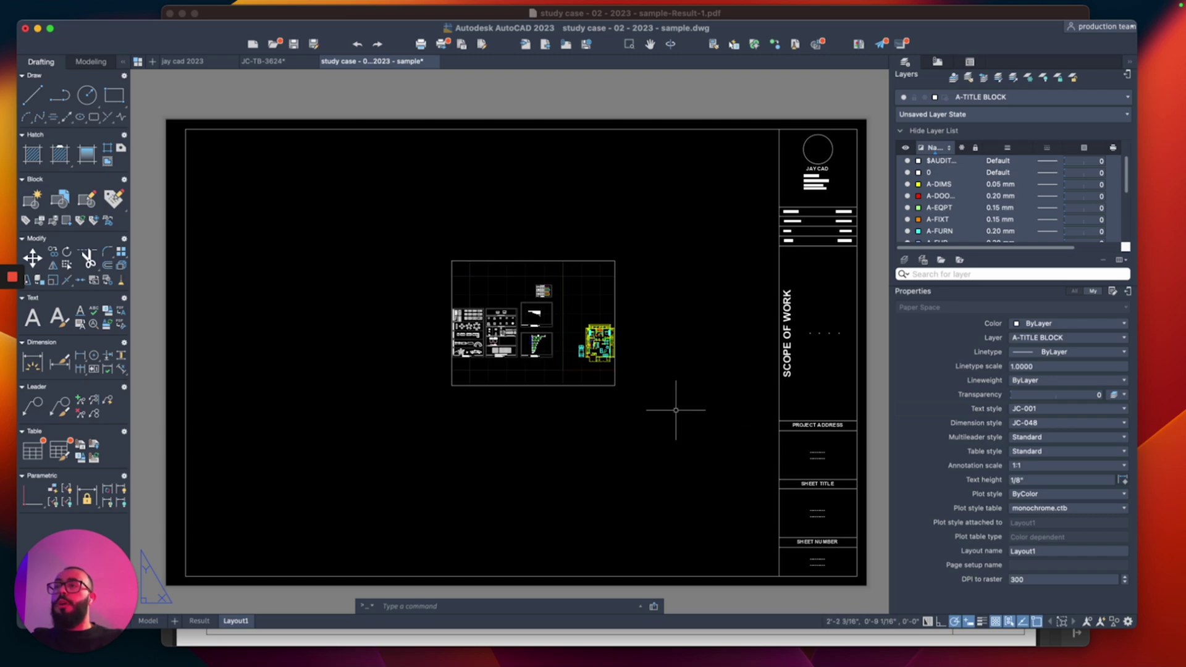
{"action": "left_click", "coordinate": [614, 386]}
{"action": "left_click", "coordinate": [615, 386]}
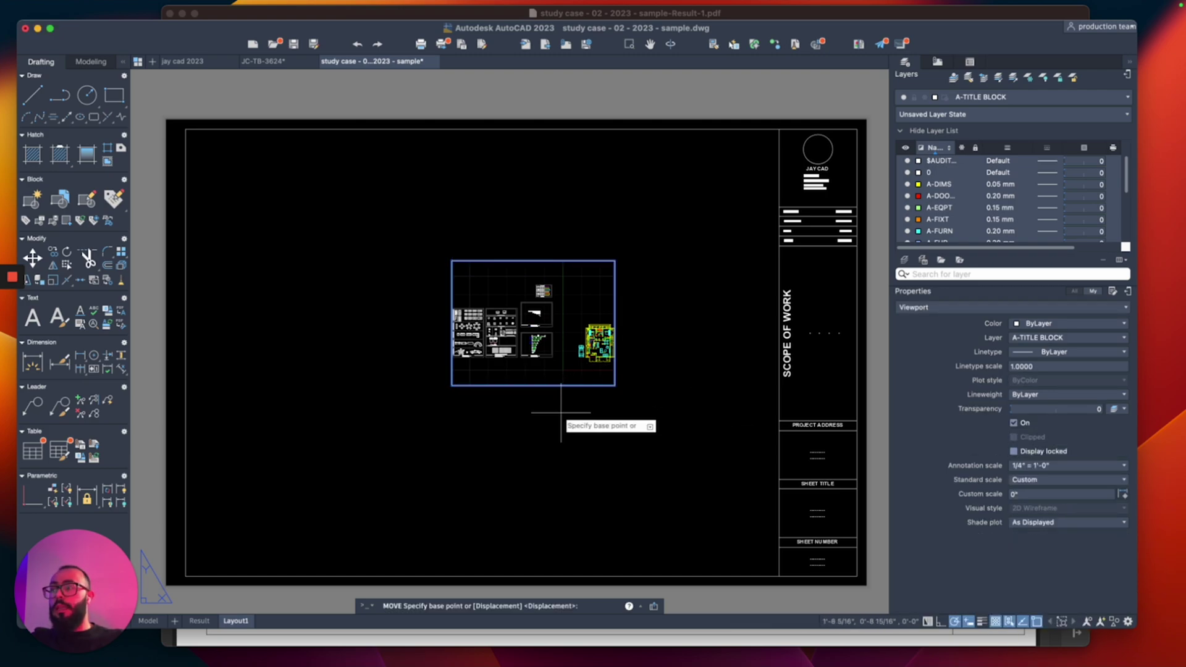
{"action": "left_click", "coordinate": [550, 425]}
{"action": "left_click", "coordinate": [550, 425]}
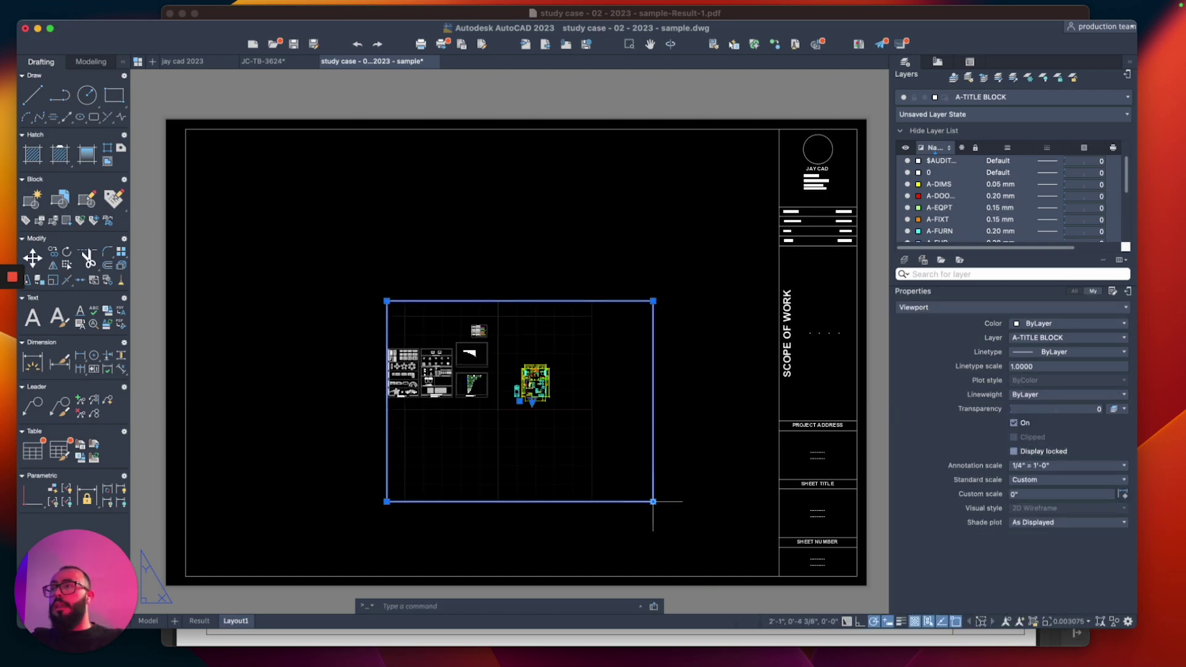
{"action": "left_click", "coordinate": [652, 500]}
{"action": "left_click", "coordinate": [532, 401]}
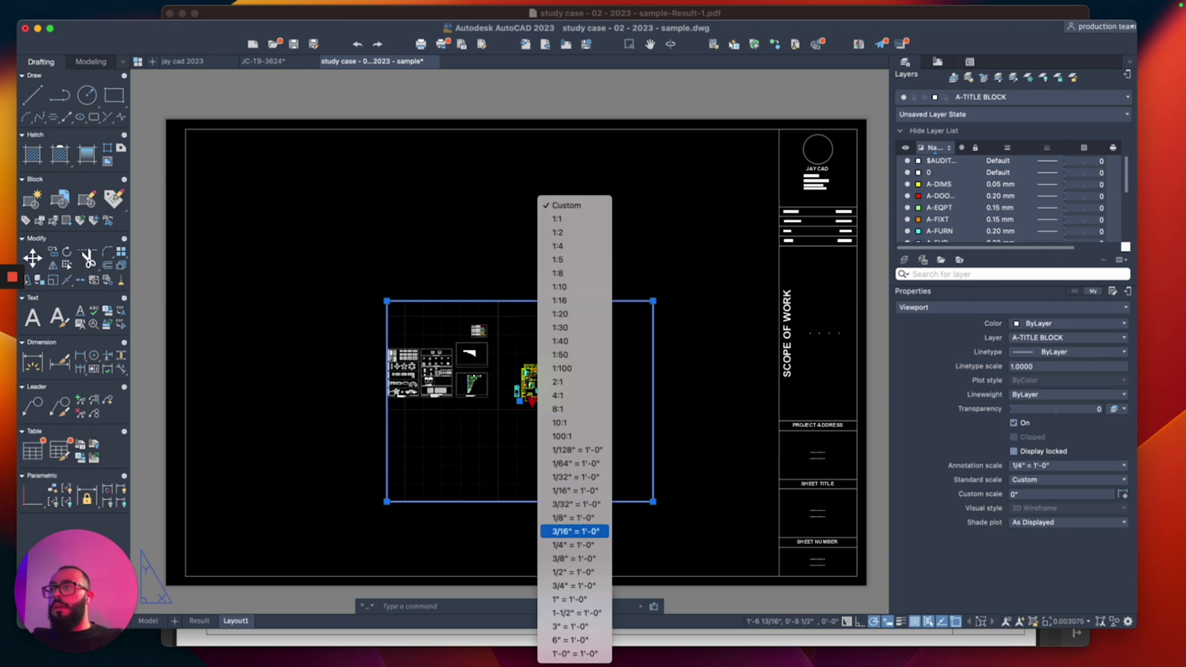
{"action": "left_click", "coordinate": [573, 544]}
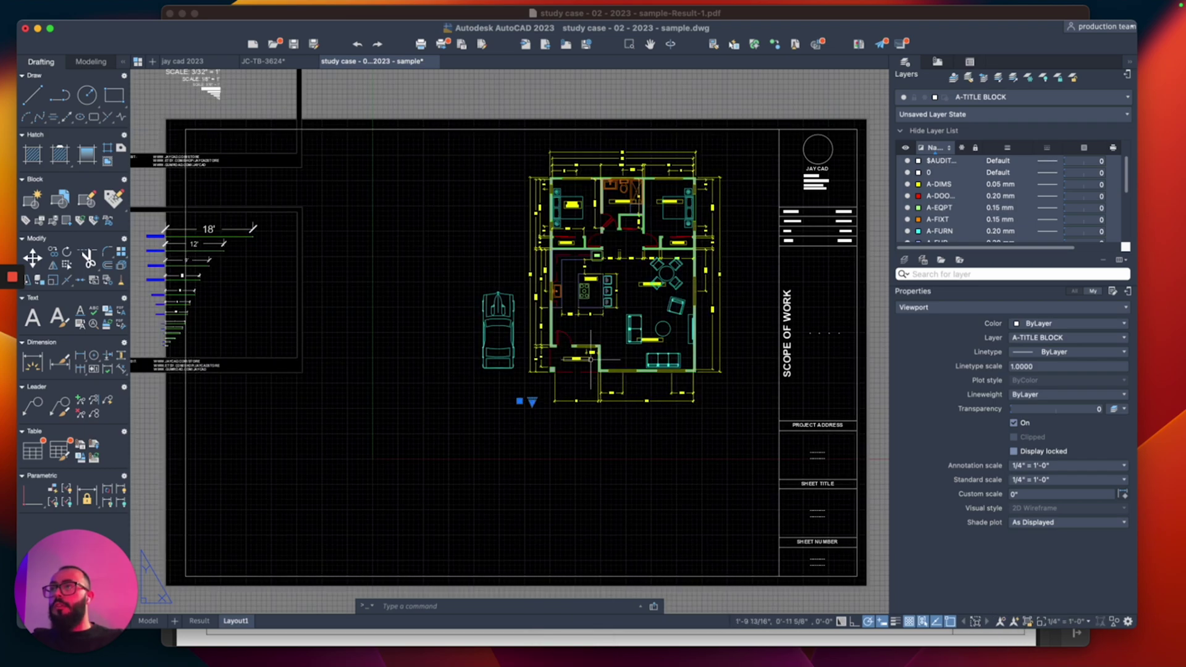
Step: Resize the viewport corners to fill the sheet area left of the title block
{"action": "scroll", "coordinate": [590, 359], "scroll_direction": "down", "scroll_amount": 6}
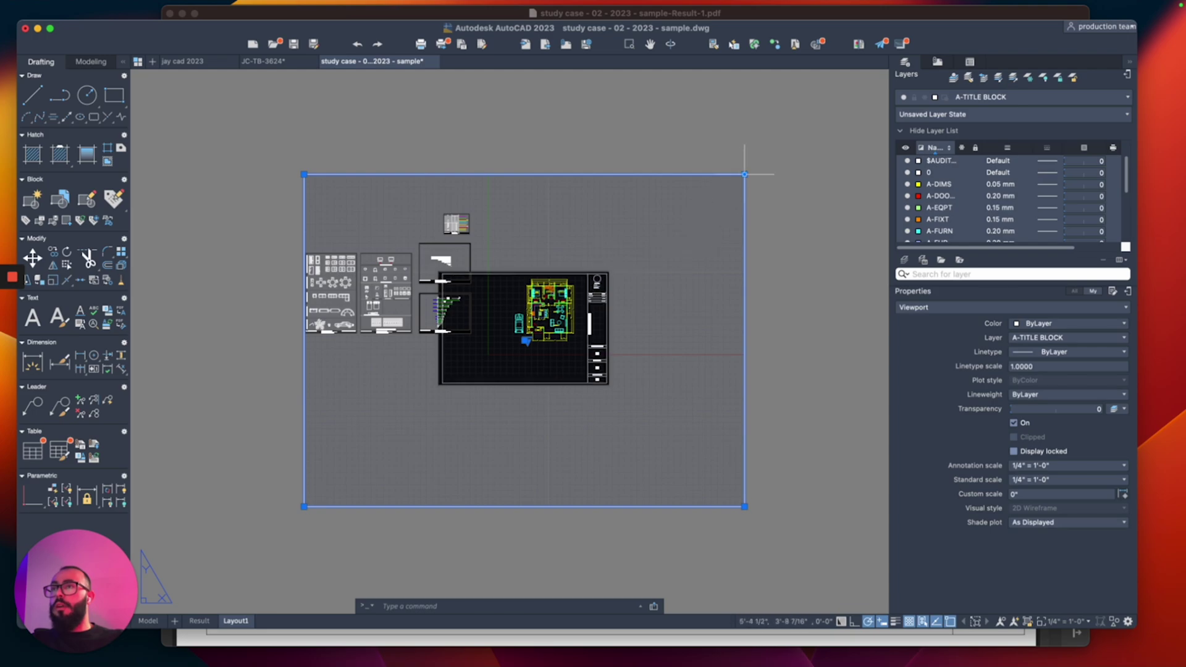
{"action": "left_click", "coordinate": [744, 174]}
{"action": "scroll", "coordinate": [836, 113], "scroll_direction": "up", "scroll_amount": 3}
{"action": "scroll", "coordinate": [837, 114], "scroll_direction": "down", "scroll_amount": 3}
{"action": "left_click", "coordinate": [587, 286]}
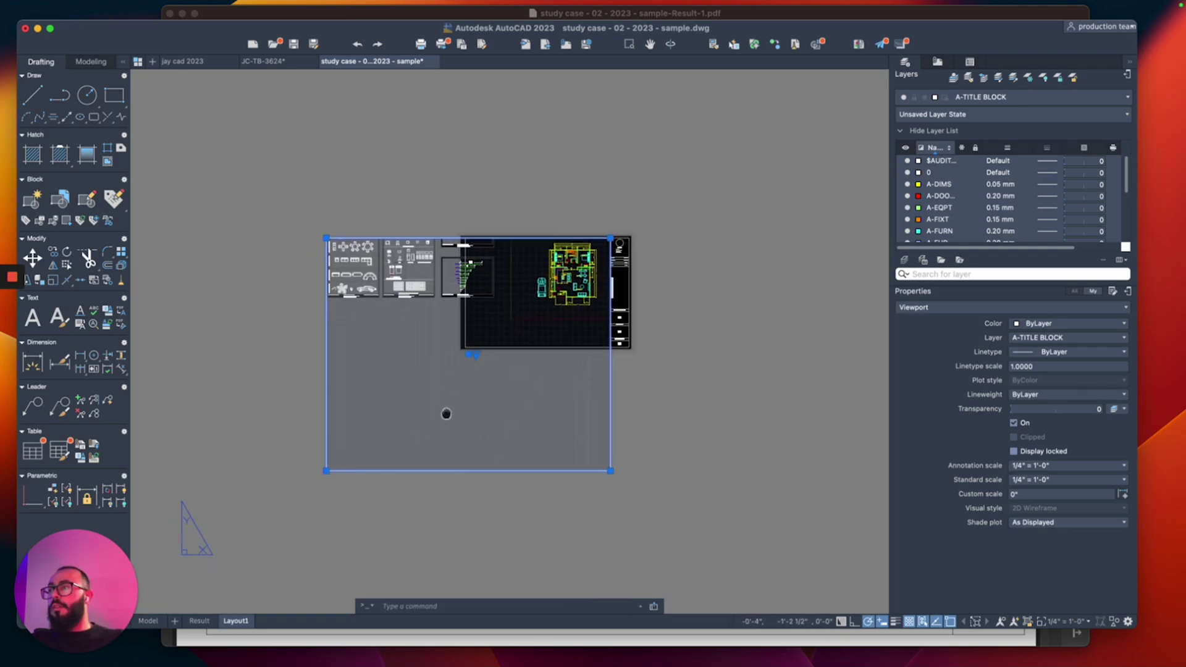
{"action": "scroll", "coordinate": [446, 414], "scroll_direction": "down", "scroll_amount": 5}
{"action": "left_click", "coordinate": [501, 255]}
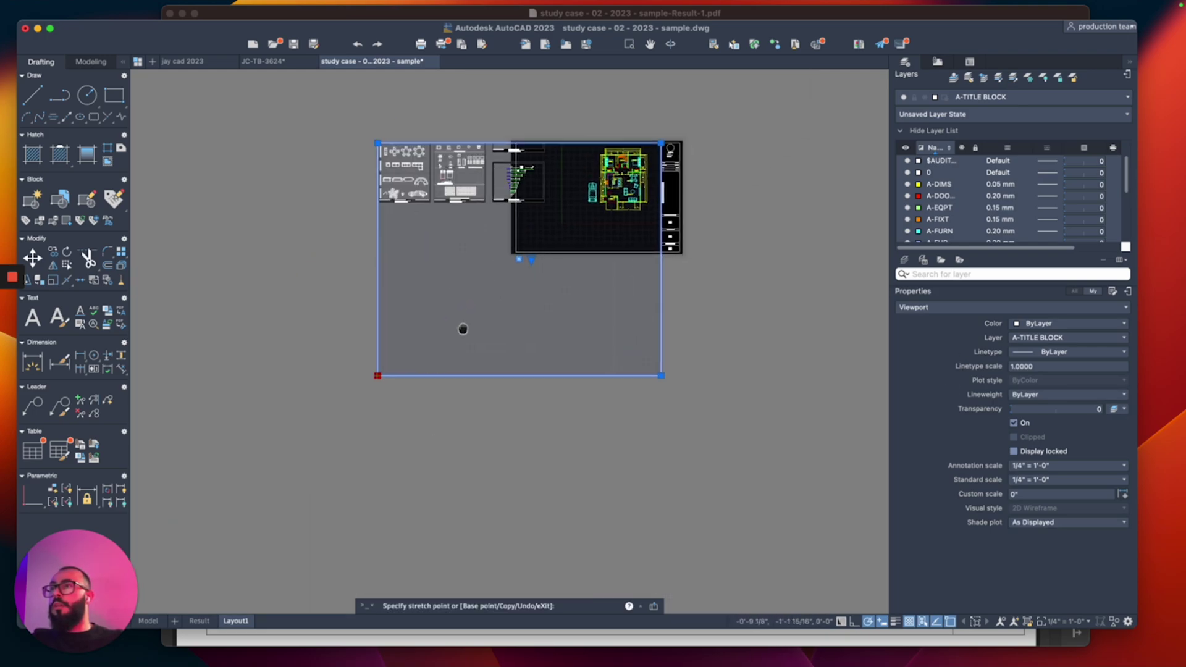
{"action": "scroll", "coordinate": [463, 331], "scroll_direction": "up", "scroll_amount": 3}
{"action": "left_click", "coordinate": [469, 288]}
{"action": "scroll", "coordinate": [449, 339], "scroll_direction": "down", "scroll_amount": 3}
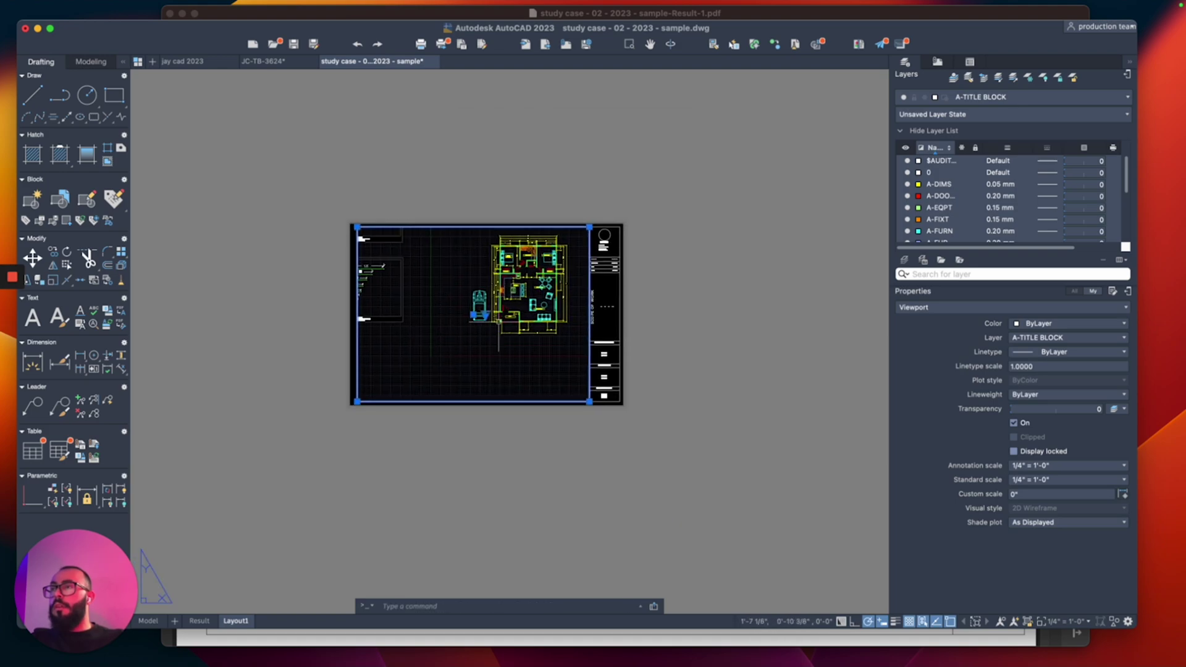
Step: Adjust the plan inside the viewport, return to paper space, and zoom toward SHEET TITLE
{"action": "double_click", "coordinate": [440, 355]}
{"action": "scroll", "coordinate": [543, 333], "scroll_direction": "up", "scroll_amount": 2}
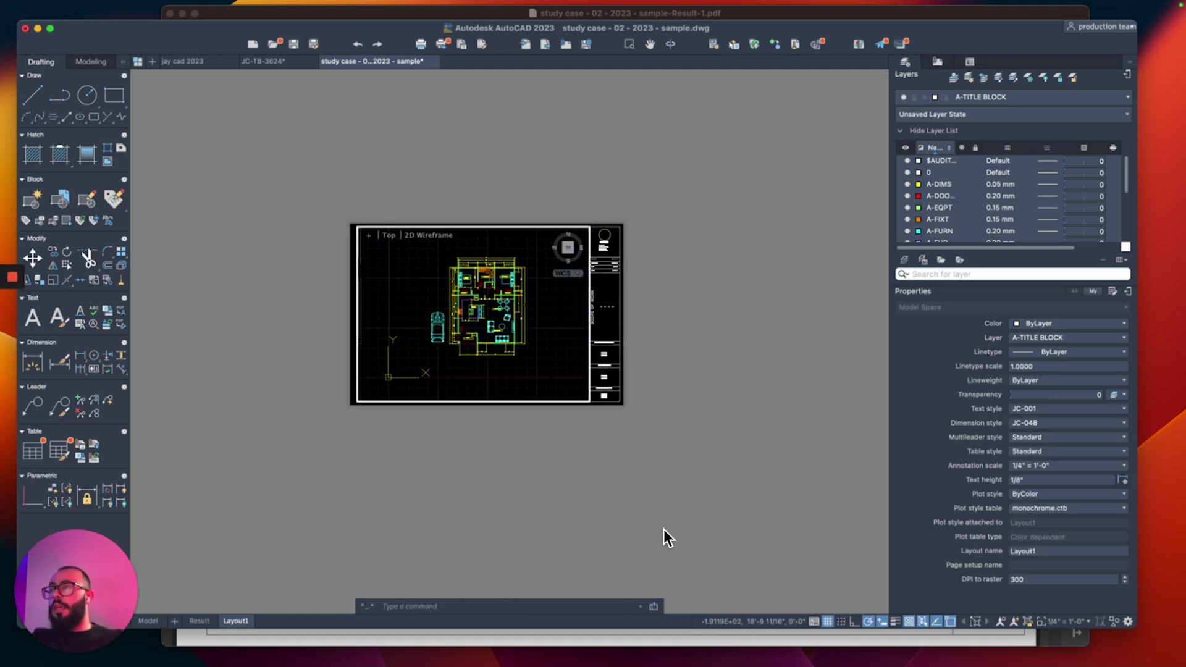
{"action": "double_click", "coordinate": [614, 516]}
{"action": "scroll", "coordinate": [573, 353], "scroll_direction": "up", "scroll_amount": 5}
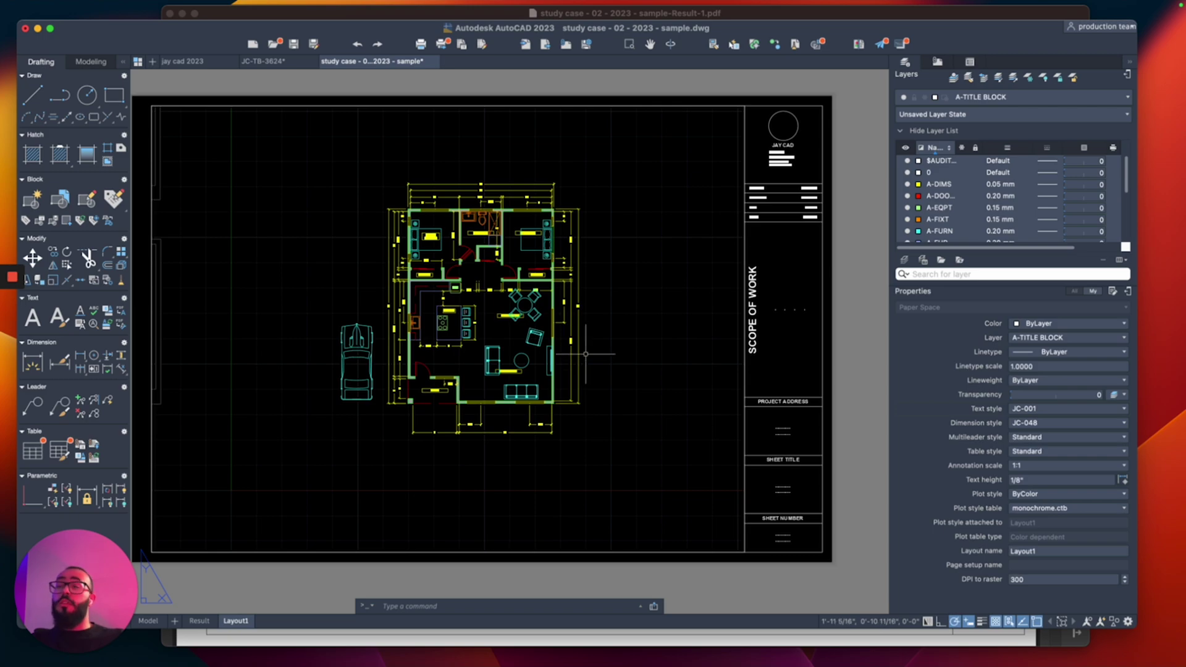
{"action": "scroll", "coordinate": [606, 423], "scroll_direction": "right", "scroll_amount": 3}
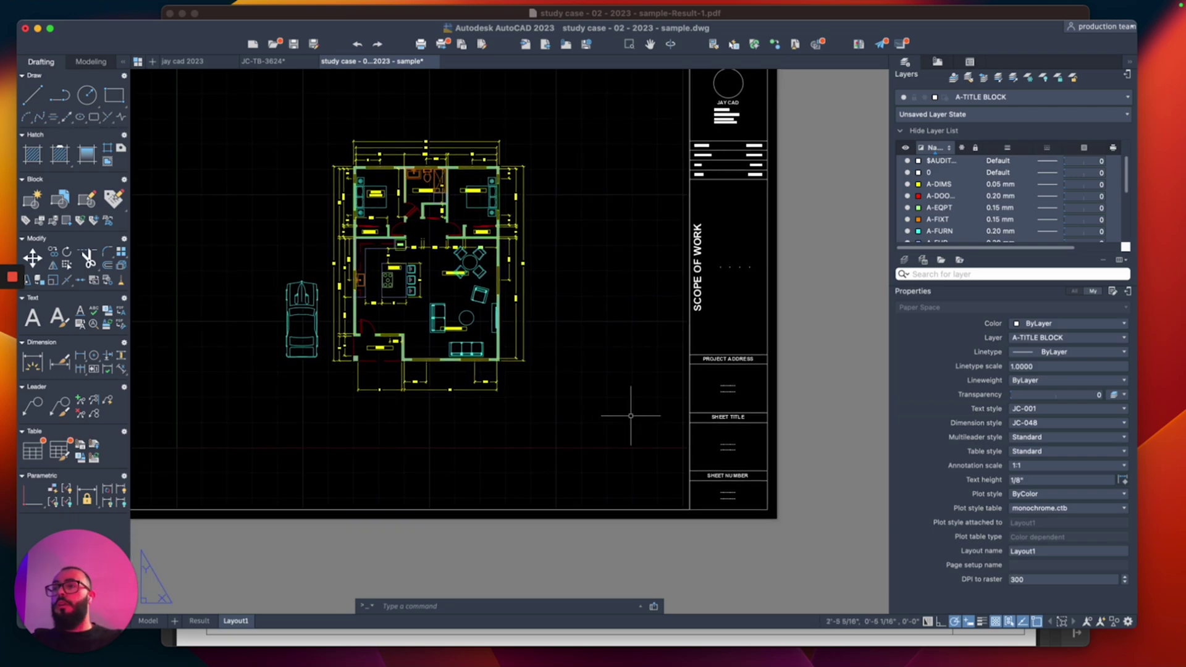
{"action": "scroll", "coordinate": [697, 442], "scroll_direction": "up", "scroll_amount": 5}
Step: Replace the SHEET TITLE placeholder text with FLOOR PLAN
{"action": "double_click", "coordinate": [727, 446]}
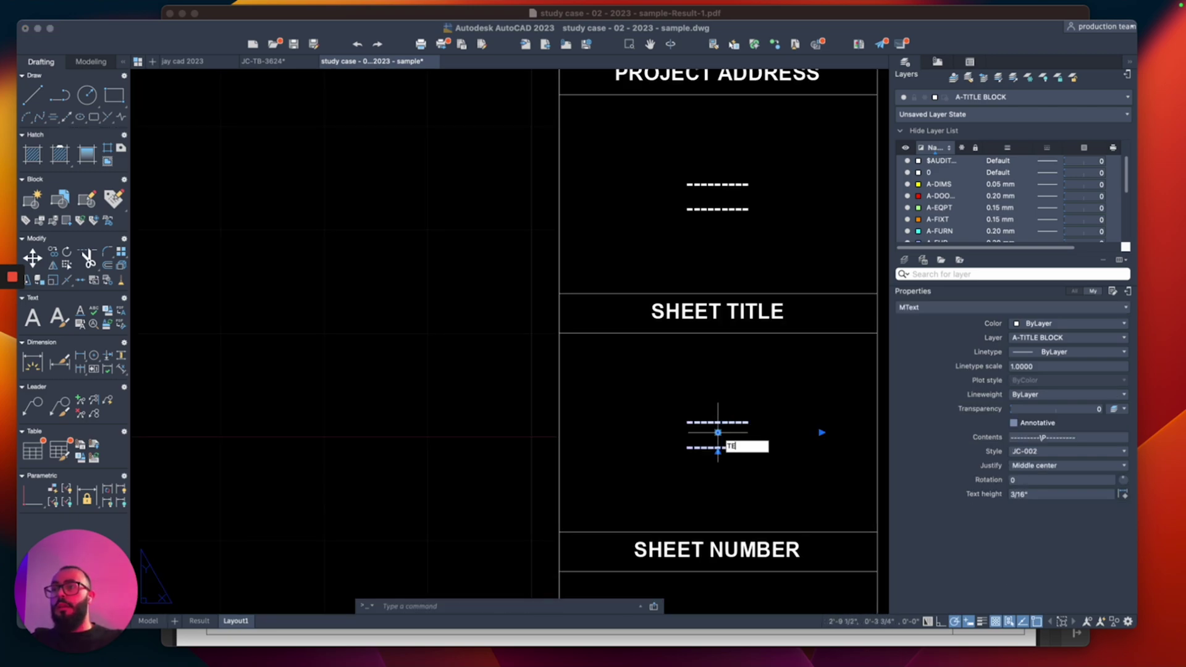
{"action": "type", "text": "FLOOR PLAN"}
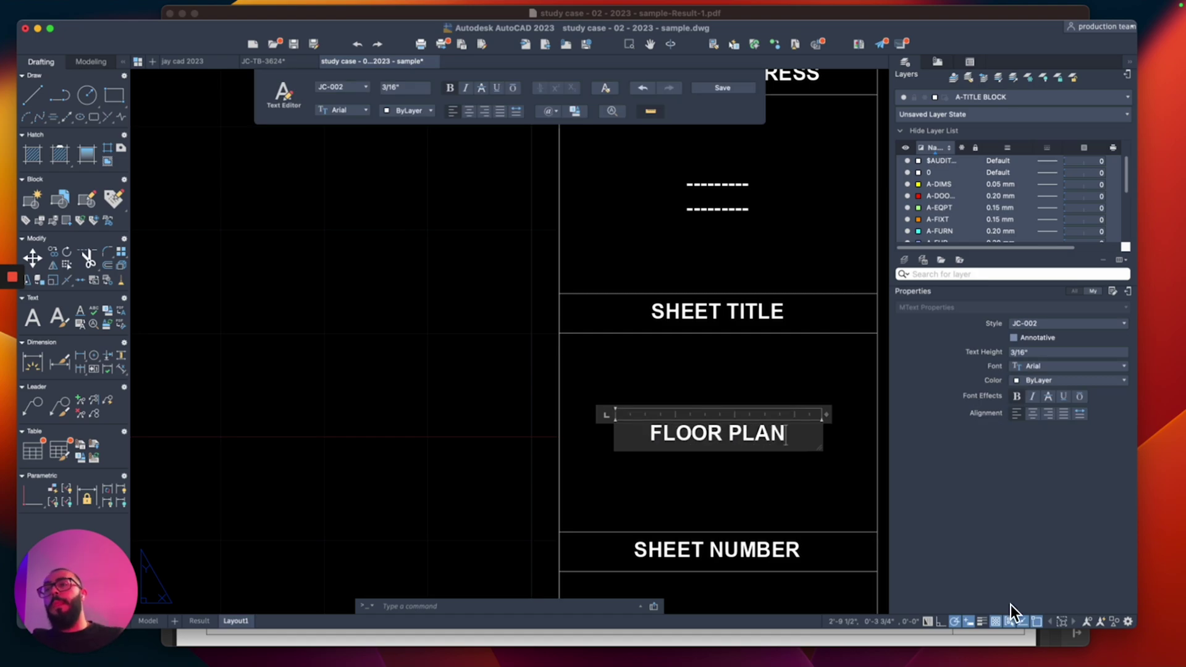
{"action": "left_click", "coordinate": [625, 402]}
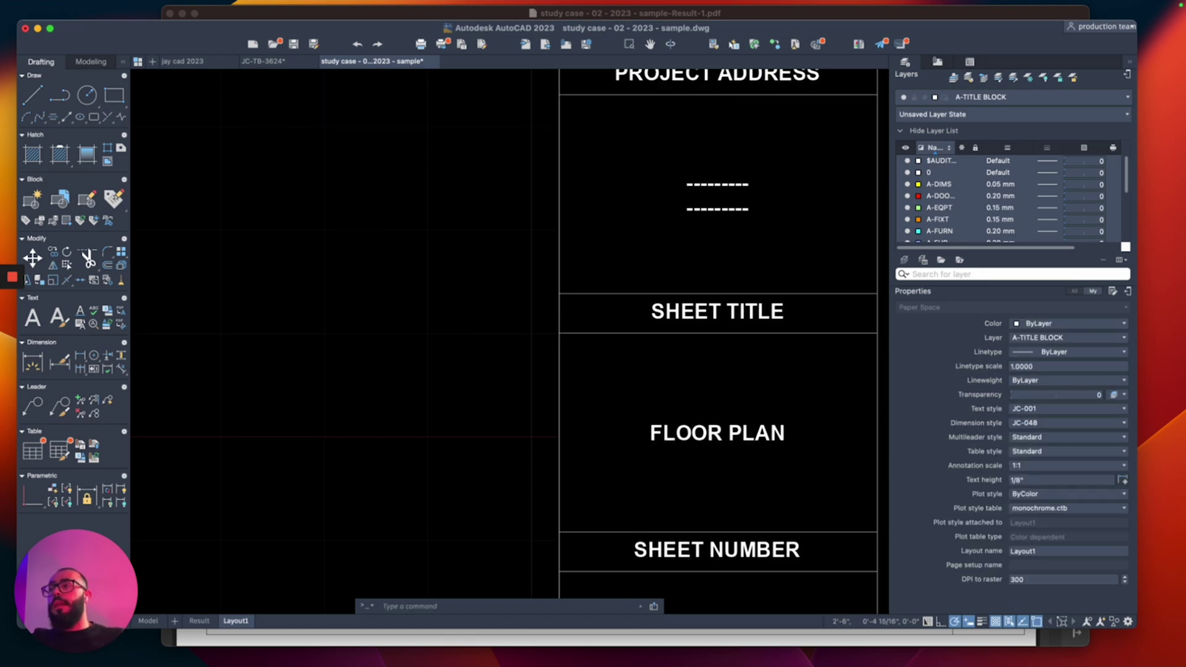
{"action": "scroll", "coordinate": [624, 408], "scroll_direction": "down", "scroll_amount": 6}
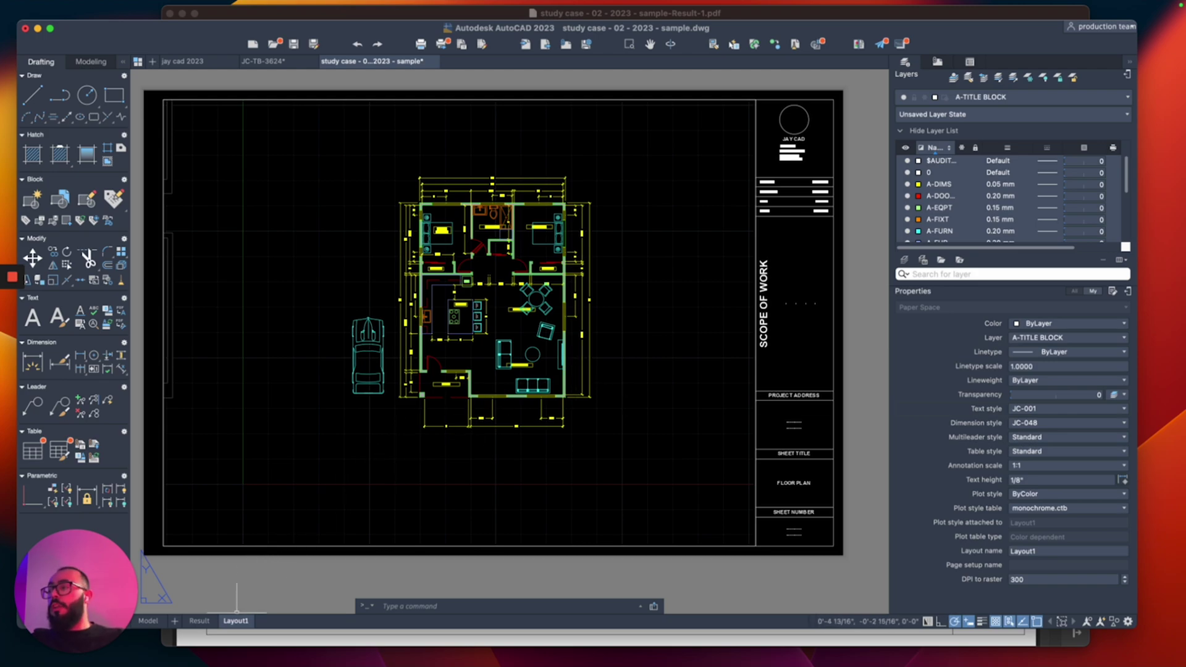
Step: Duplicate Layout1 as Layout1 (2) and set its viewport to 1/8" = 1'-0"
{"action": "right_click", "coordinate": [236, 620]}
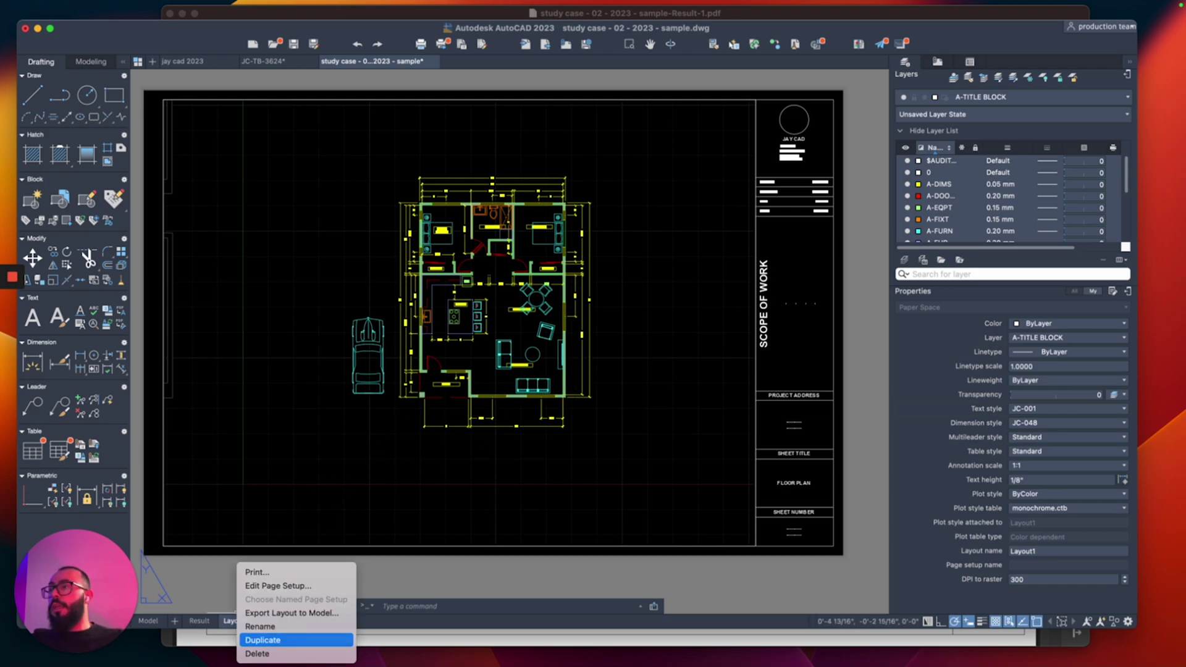
{"action": "left_click", "coordinate": [290, 640]}
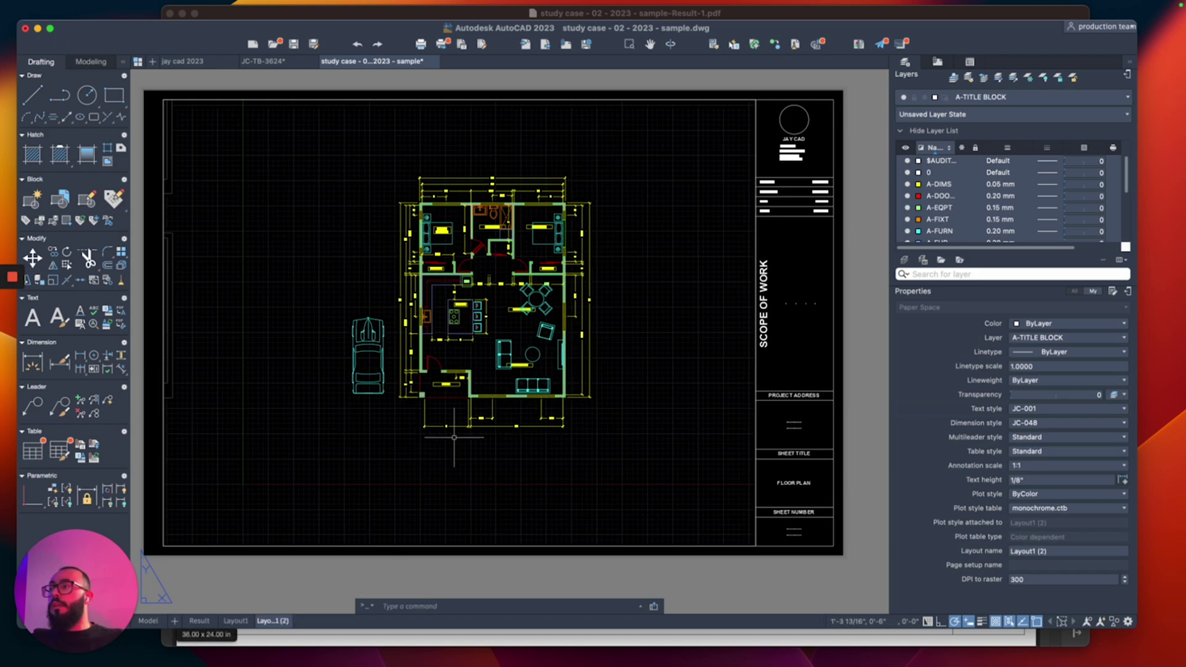
{"action": "scroll", "coordinate": [525, 351], "scroll_direction": "up", "scroll_amount": 2}
{"action": "double_click", "coordinate": [631, 286]}
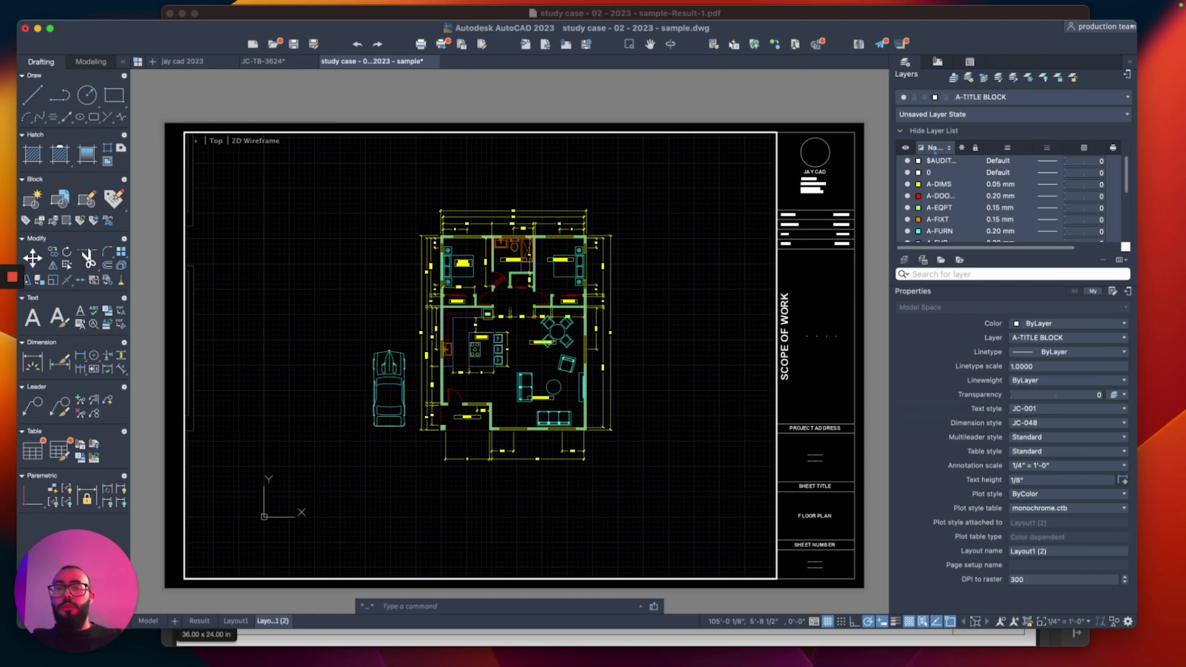
{"action": "left_click", "coordinate": [1067, 621]}
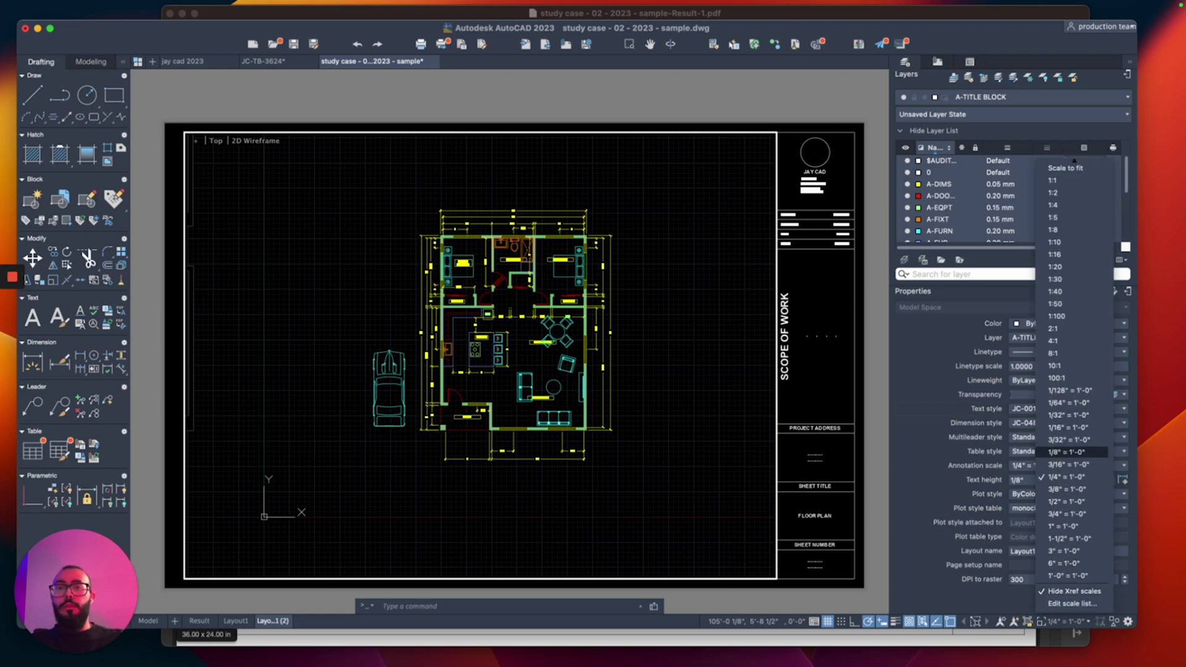
{"action": "left_click", "coordinate": [1067, 452]}
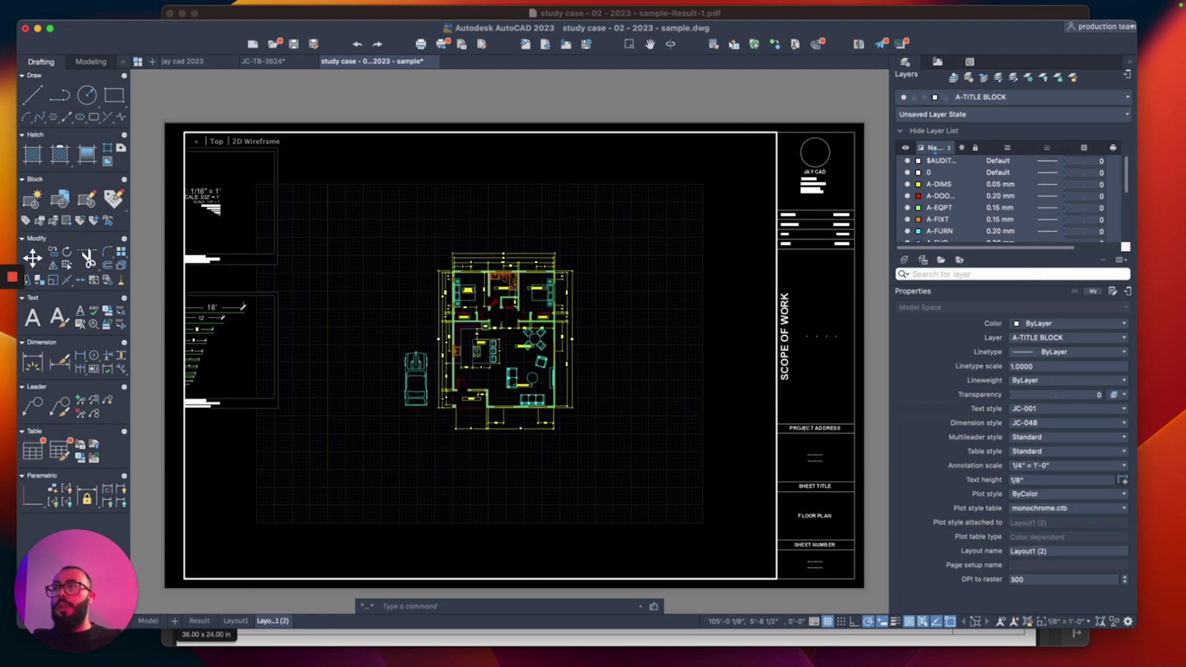
Step: Draw a rectangle around the floor plan inside the viewport and pull its right edge inward
{"action": "type", "text": "rec"}
{"action": "key", "text": "Return"}
{"action": "left_click", "coordinate": [581, 169]}
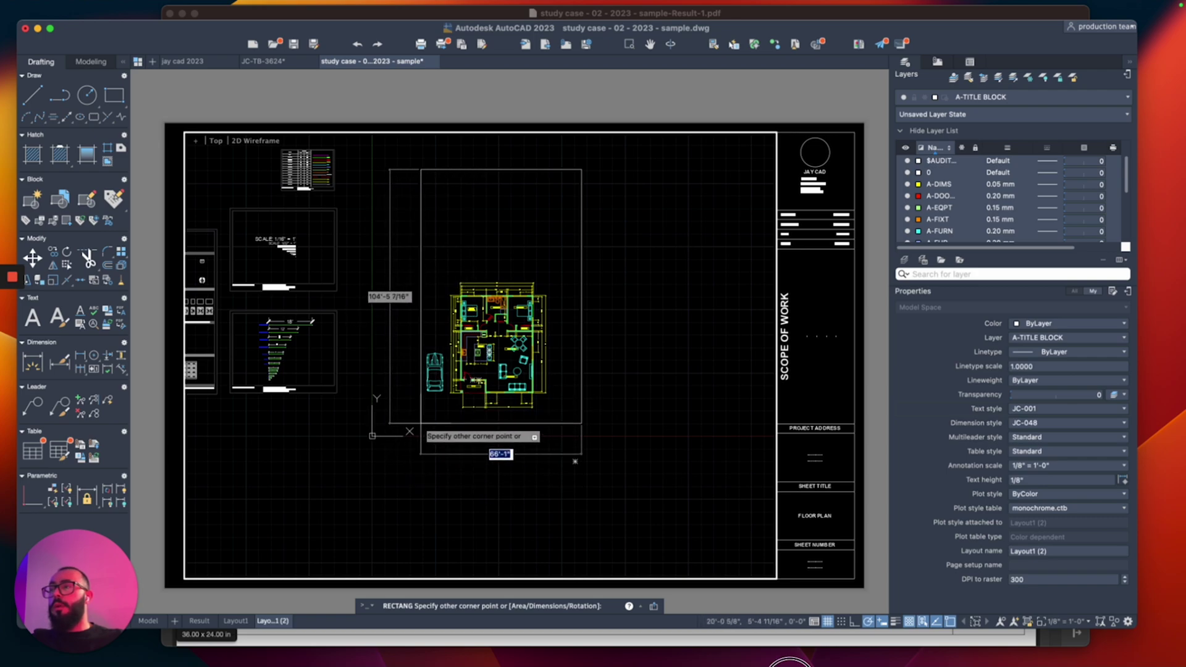
{"action": "left_click", "coordinate": [420, 424]}
{"action": "left_click", "coordinate": [581, 306]}
{"action": "left_click", "coordinate": [581, 296]}
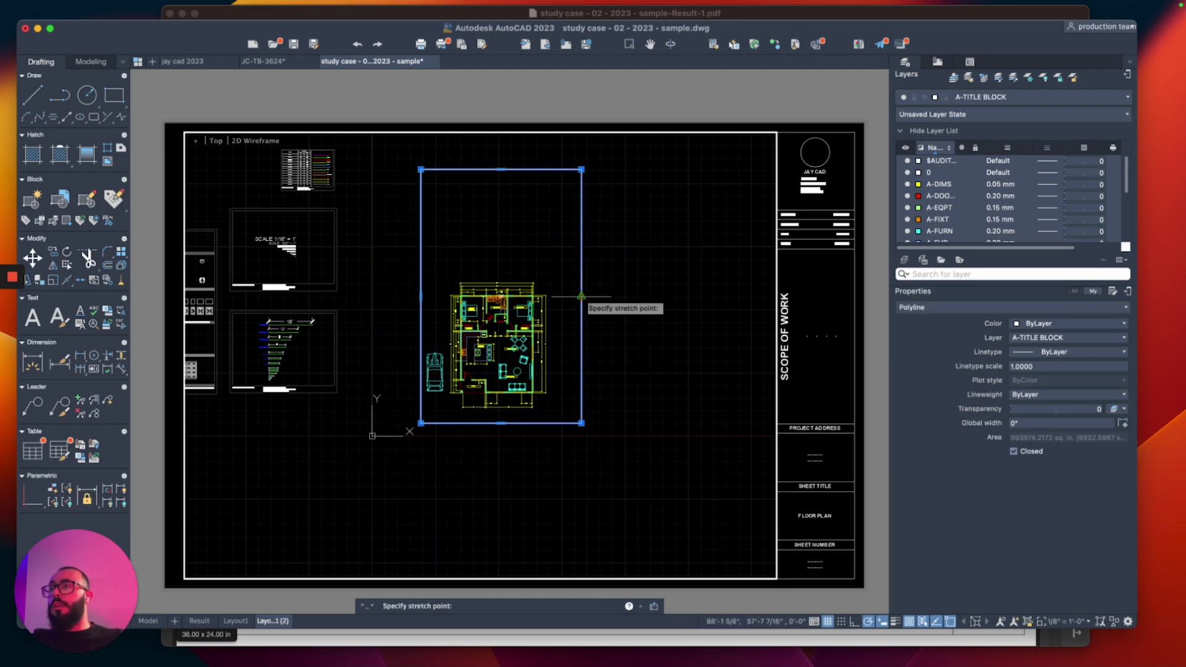
{"action": "left_click", "coordinate": [565, 302]}
{"action": "key", "text": "Escape"}
Step: Return to paper space and select only the viewport, excluding the title block
{"action": "double_click", "coordinate": [780, 265]}
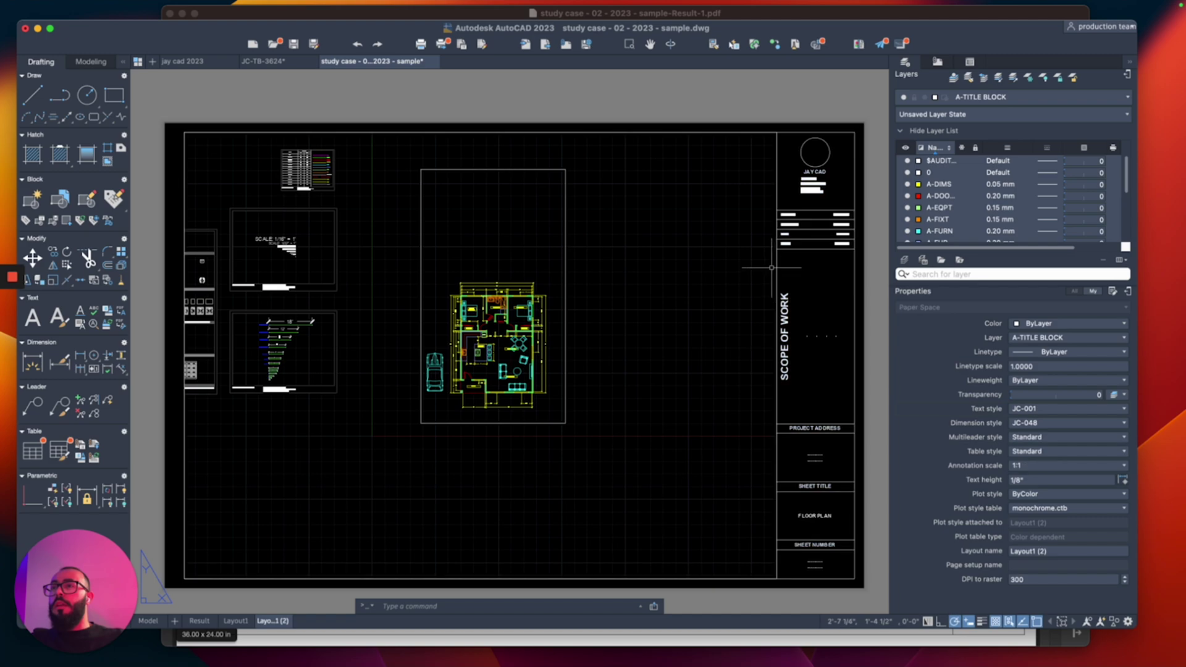
{"action": "left_click", "coordinate": [744, 131]}
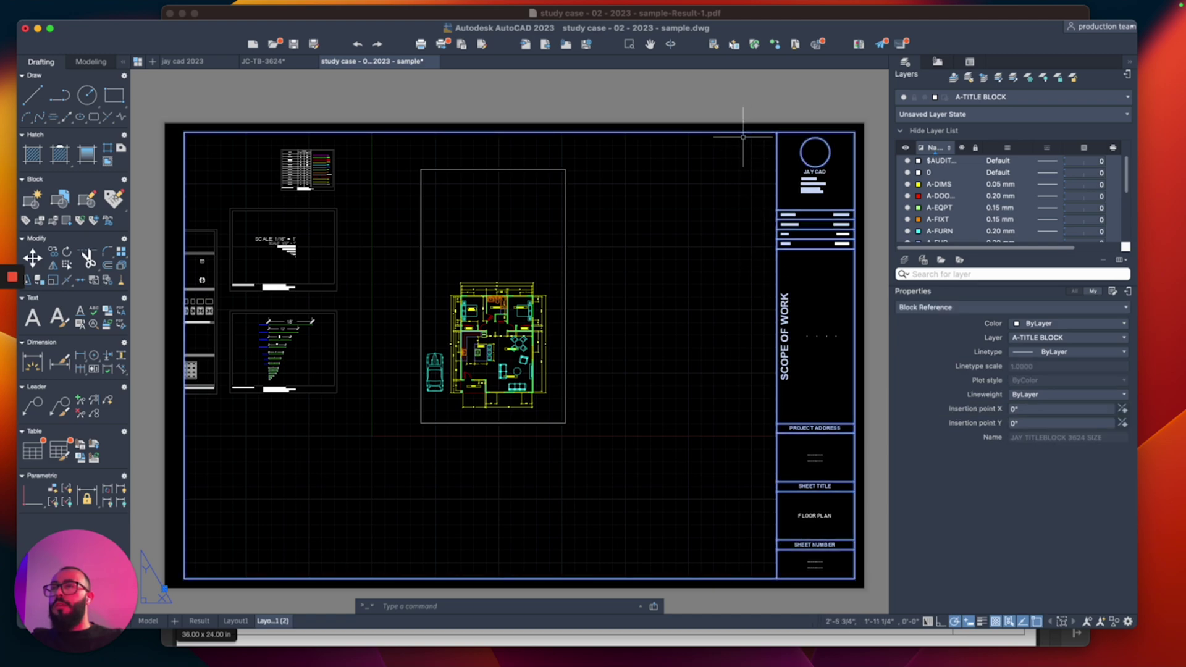
{"action": "key", "text": "Escape"}
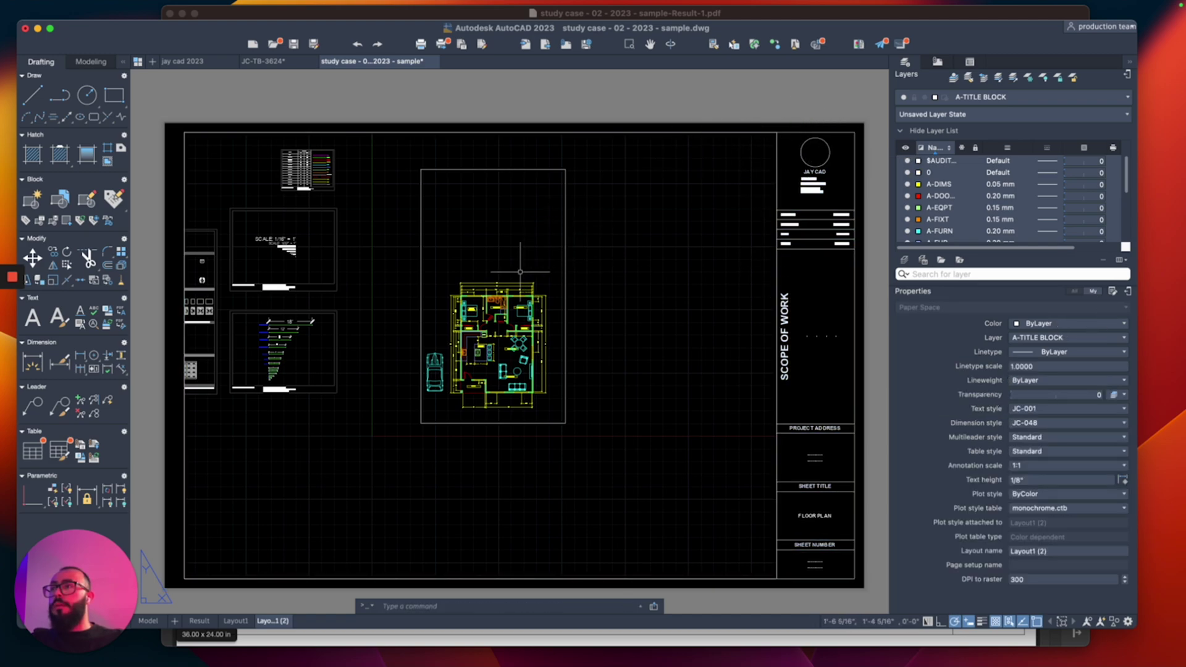
{"action": "left_click_drag", "start_coordinate": [290, 389], "coordinate": [176, 378]}
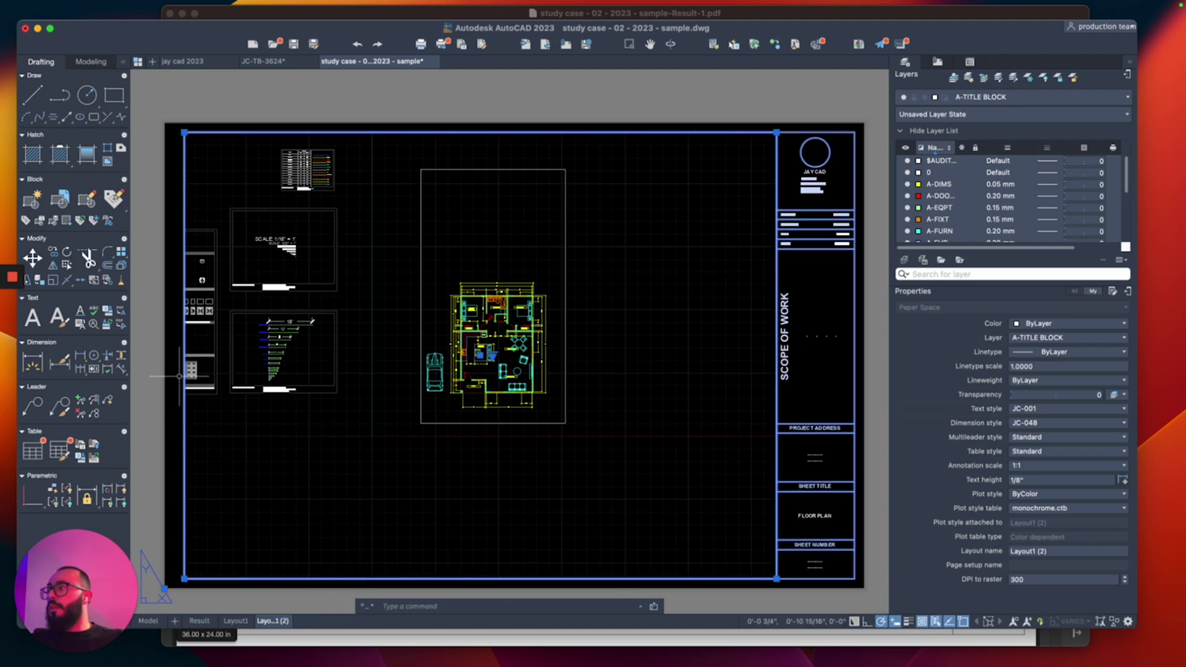
{"action": "middle_click_drag", "start_coordinate": [279, 422], "coordinate": [313, 399]}
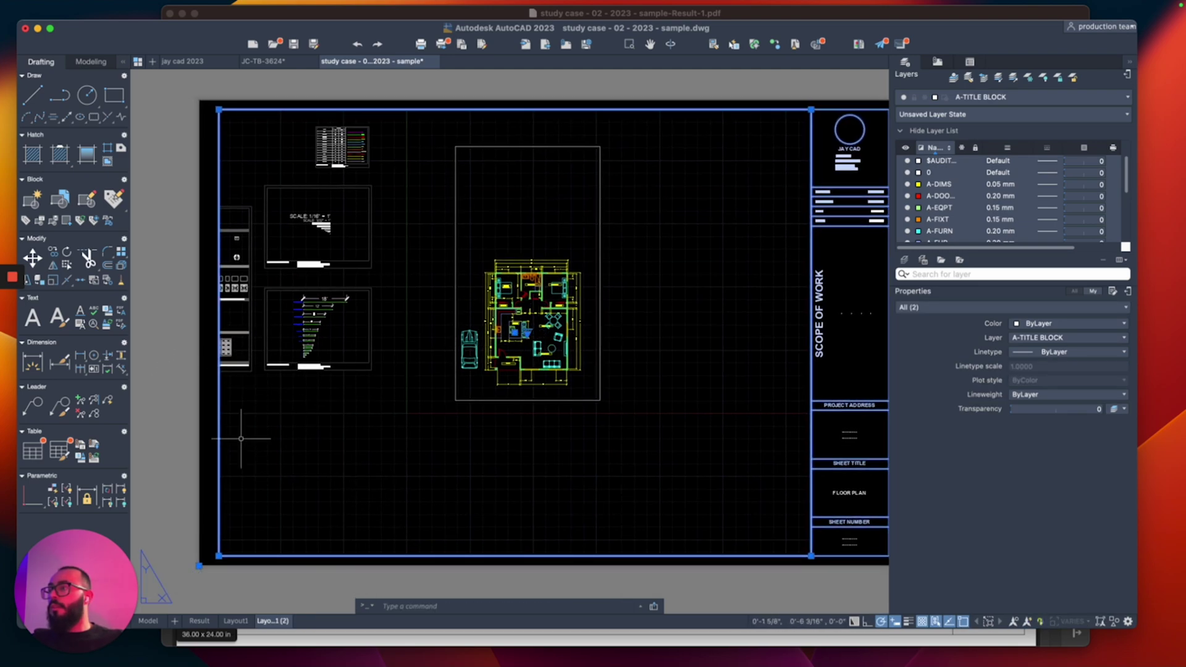
{"action": "key", "text": "Escape"}
{"action": "left_click", "coordinate": [290, 528]}
{"action": "left_click", "coordinate": [185, 503]}
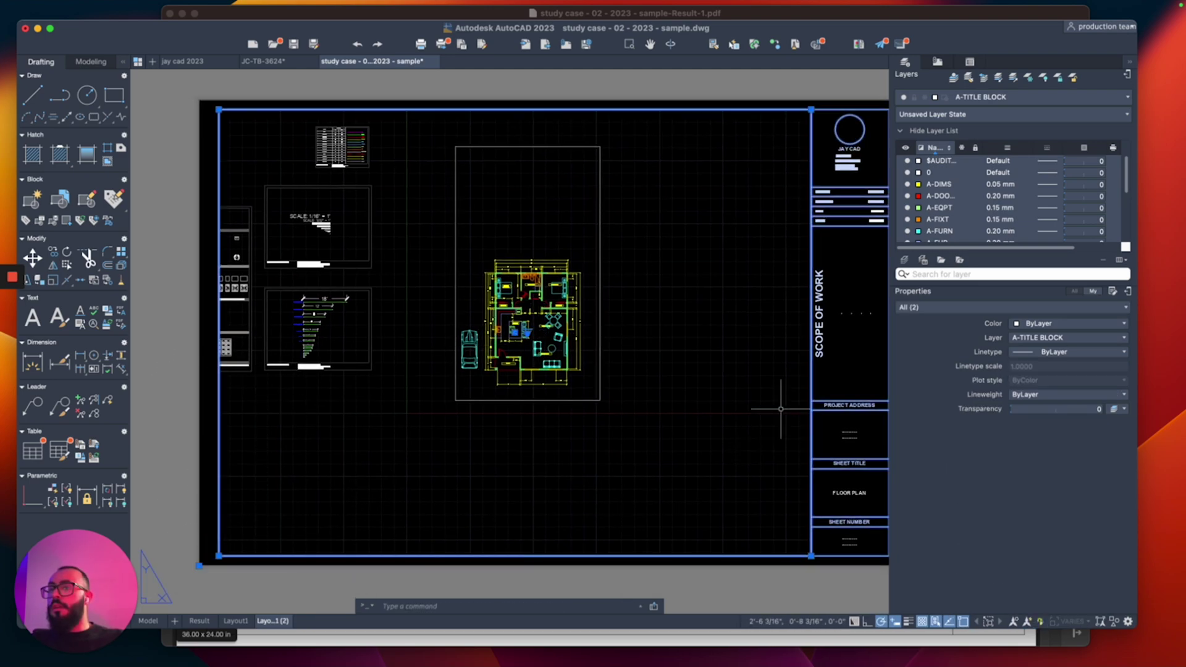
{"action": "left_click", "coordinate": [823, 325], "text": "shift"}
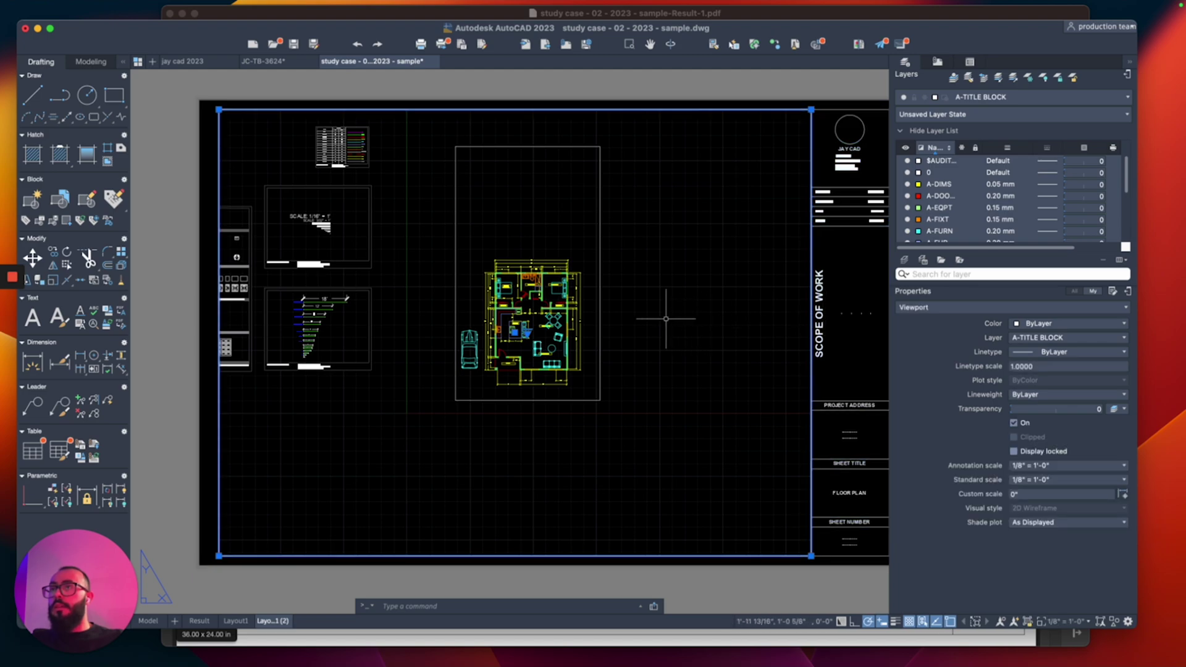
Step: Drag the viewport's top-right and bottom-left corners inward to fit the rectangle frame
{"action": "left_click", "coordinate": [811, 110]}
{"action": "left_click", "coordinate": [611, 130]}
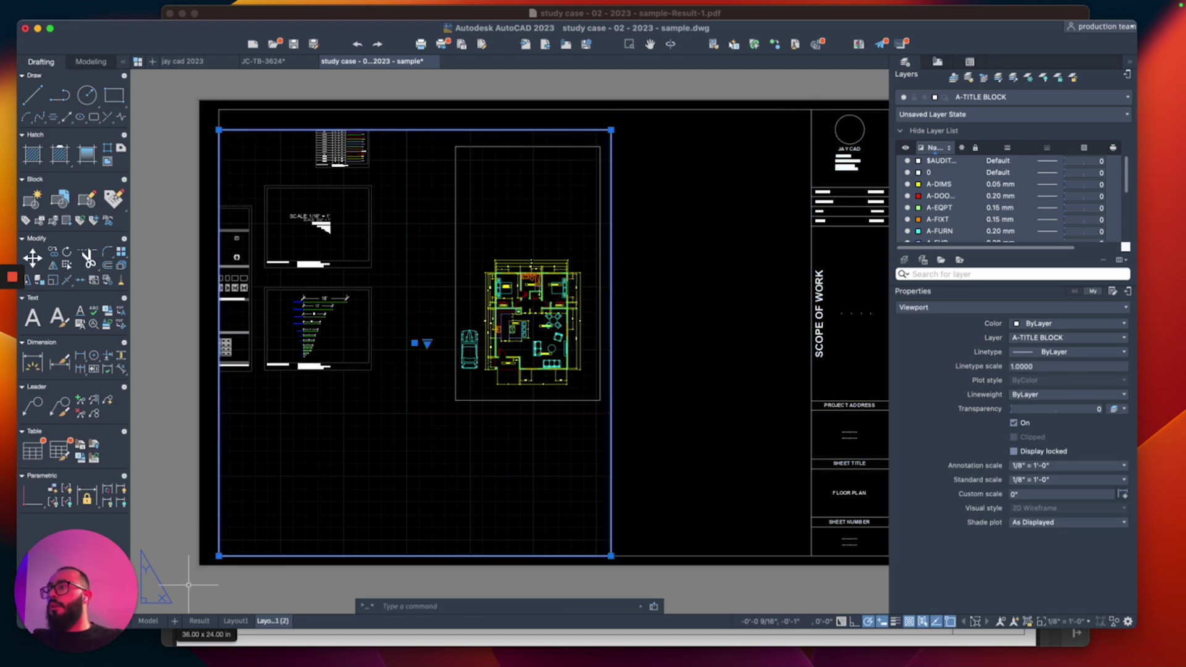
{"action": "left_click", "coordinate": [218, 555]}
{"action": "left_click", "coordinate": [448, 415]}
{"action": "key", "text": "Escape"}
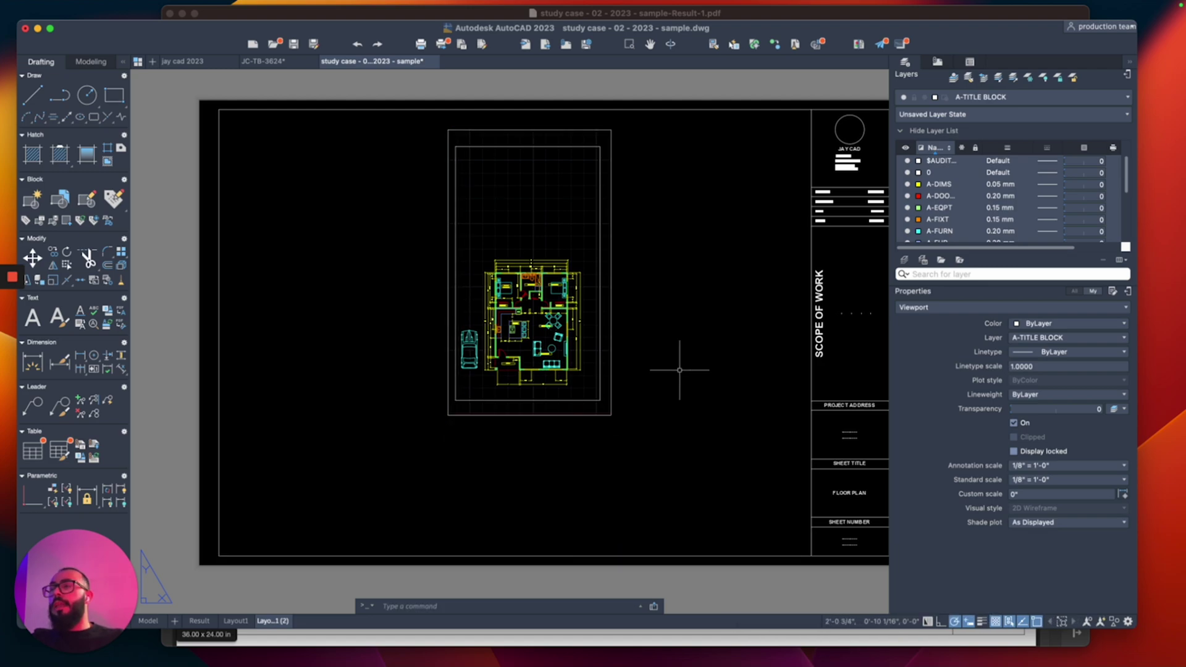
{"action": "scroll", "coordinate": [803, 432], "scroll_direction": "up", "scroll_amount": 8}
{"action": "left_click", "coordinate": [537, 409]}
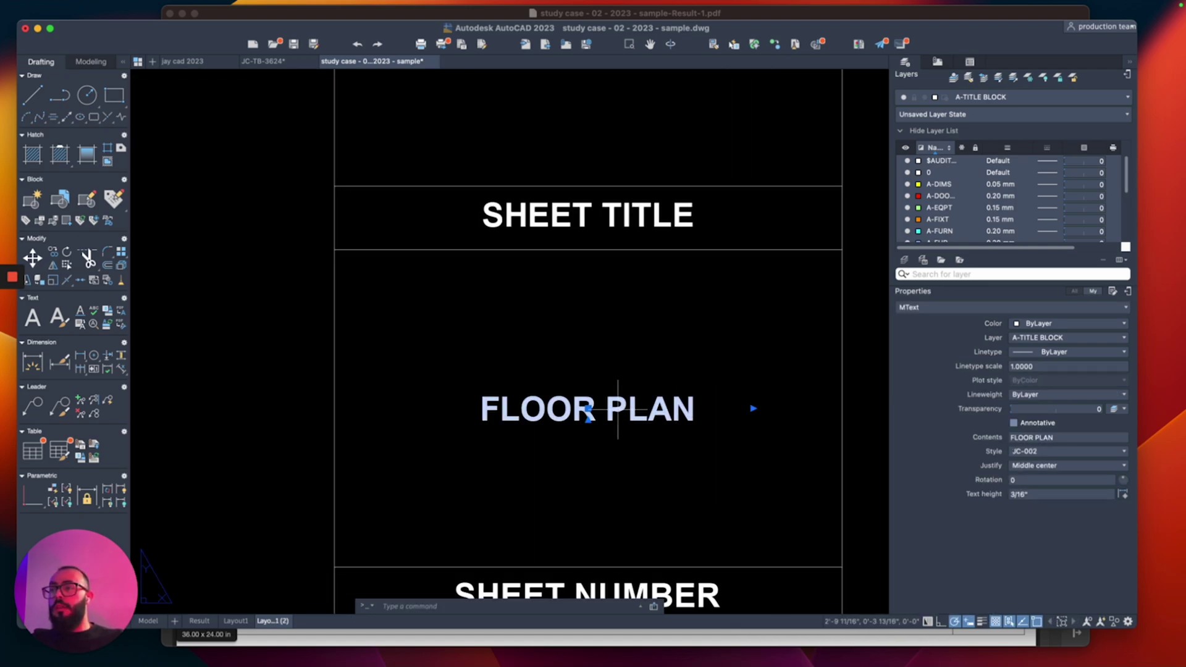
Step: Edit the title block's FLOOR PLAN text so it reads SITE PLAN
{"action": "type", "text": "TED"}
{"action": "key", "text": "Return"}
{"action": "double_click", "coordinate": [587, 413]}
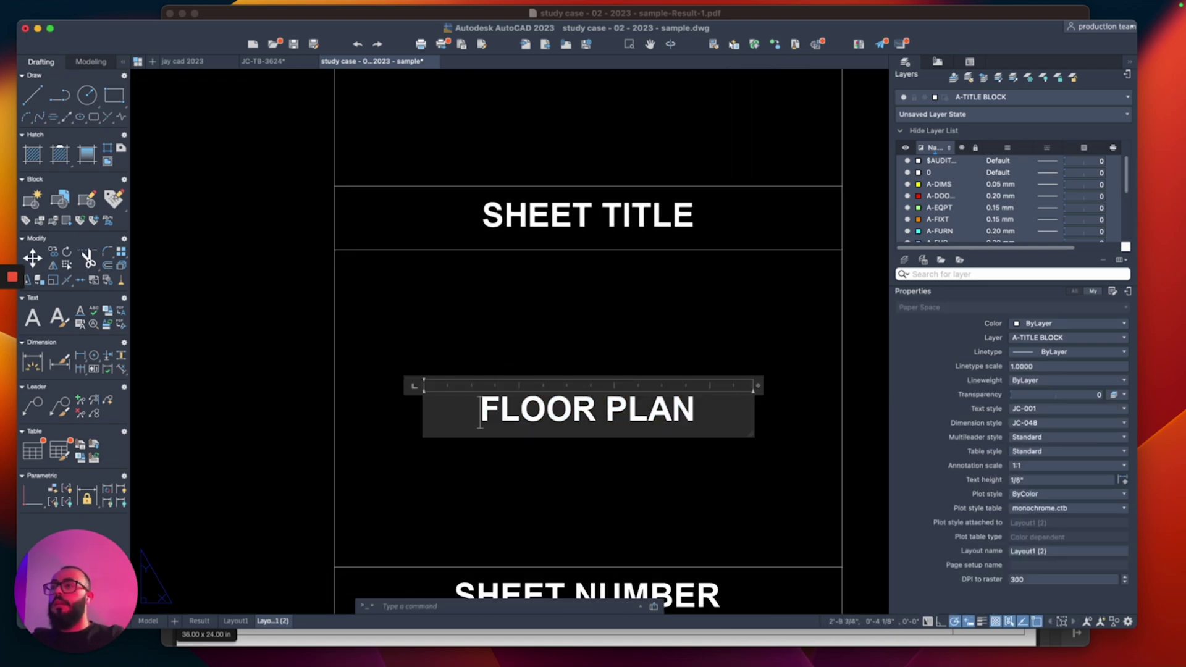
{"action": "type", "text": "SITE PLAN"}
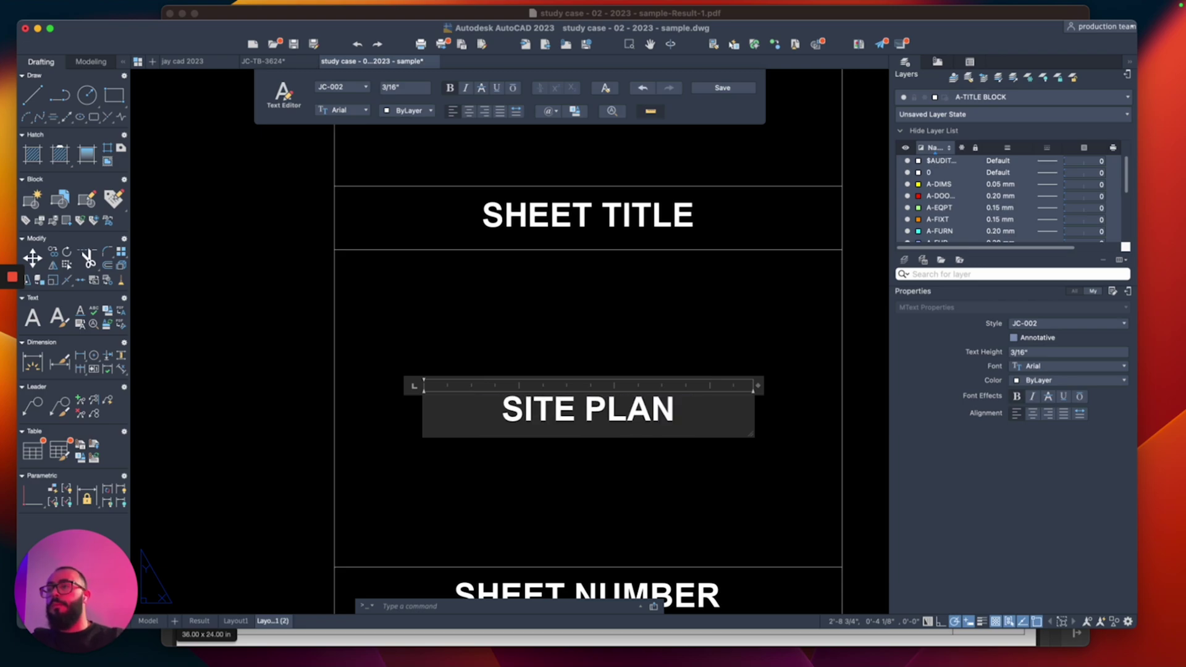
{"action": "left_click", "coordinate": [498, 304]}
{"action": "scroll", "coordinate": [498, 304], "scroll_direction": "down", "scroll_amount": 6}
{"action": "scroll", "coordinate": [547, 291], "scroll_direction": "up", "scroll_amount": 2}
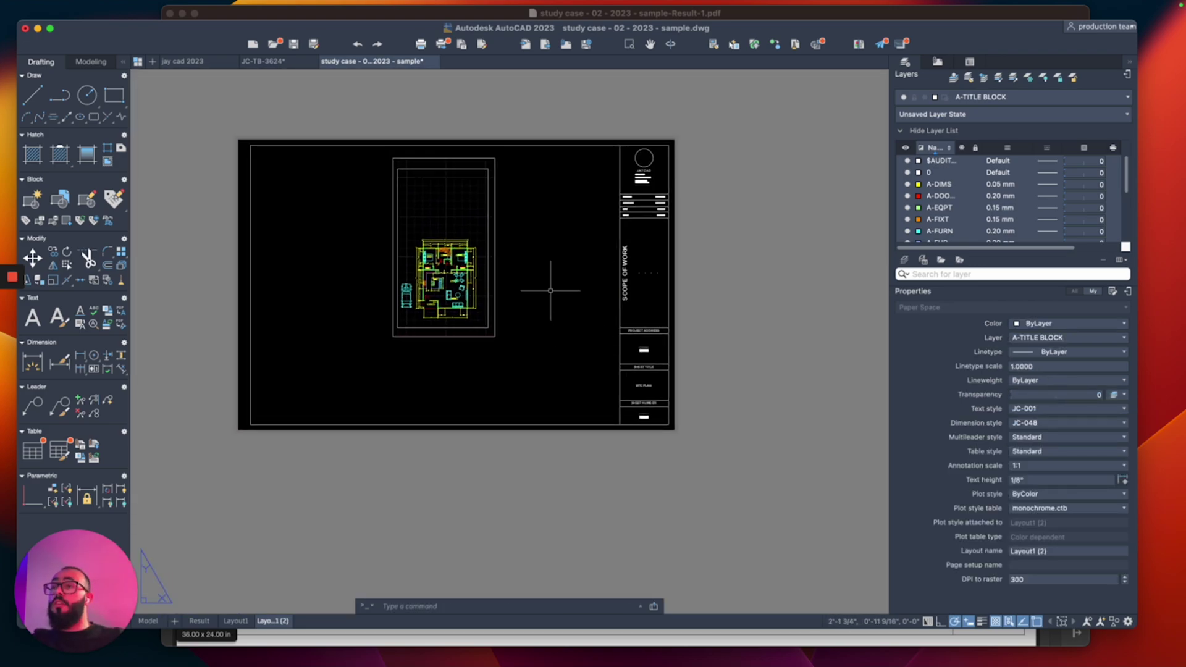
{"action": "scroll", "coordinate": [704, 472], "scroll_direction": "up", "scroll_amount": 4}
{"action": "left_click", "coordinate": [687, 441]}
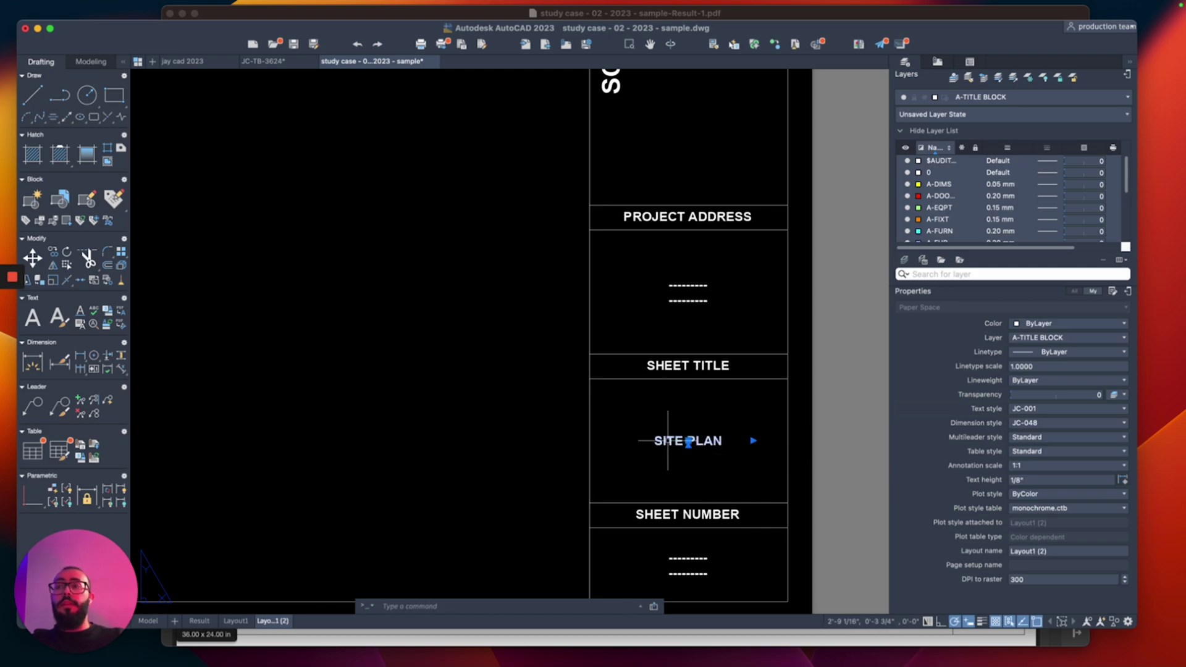
{"action": "key", "text": "Escape"}
{"action": "scroll", "coordinate": [657, 402], "scroll_direction": "down", "scroll_amount": 5}
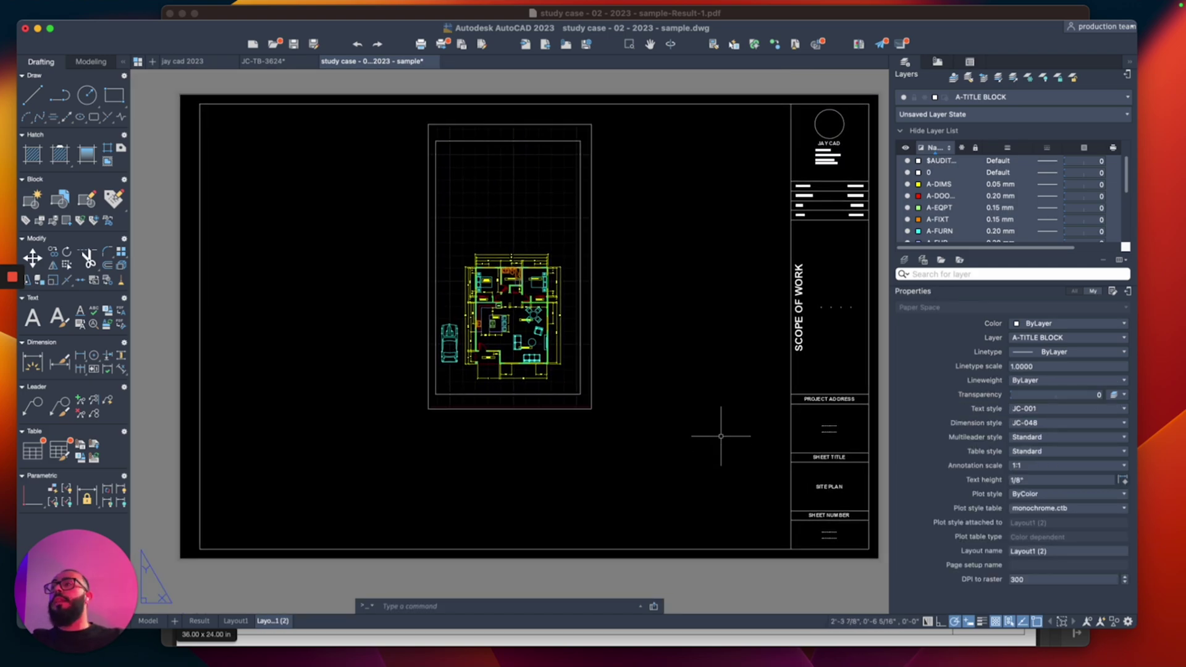